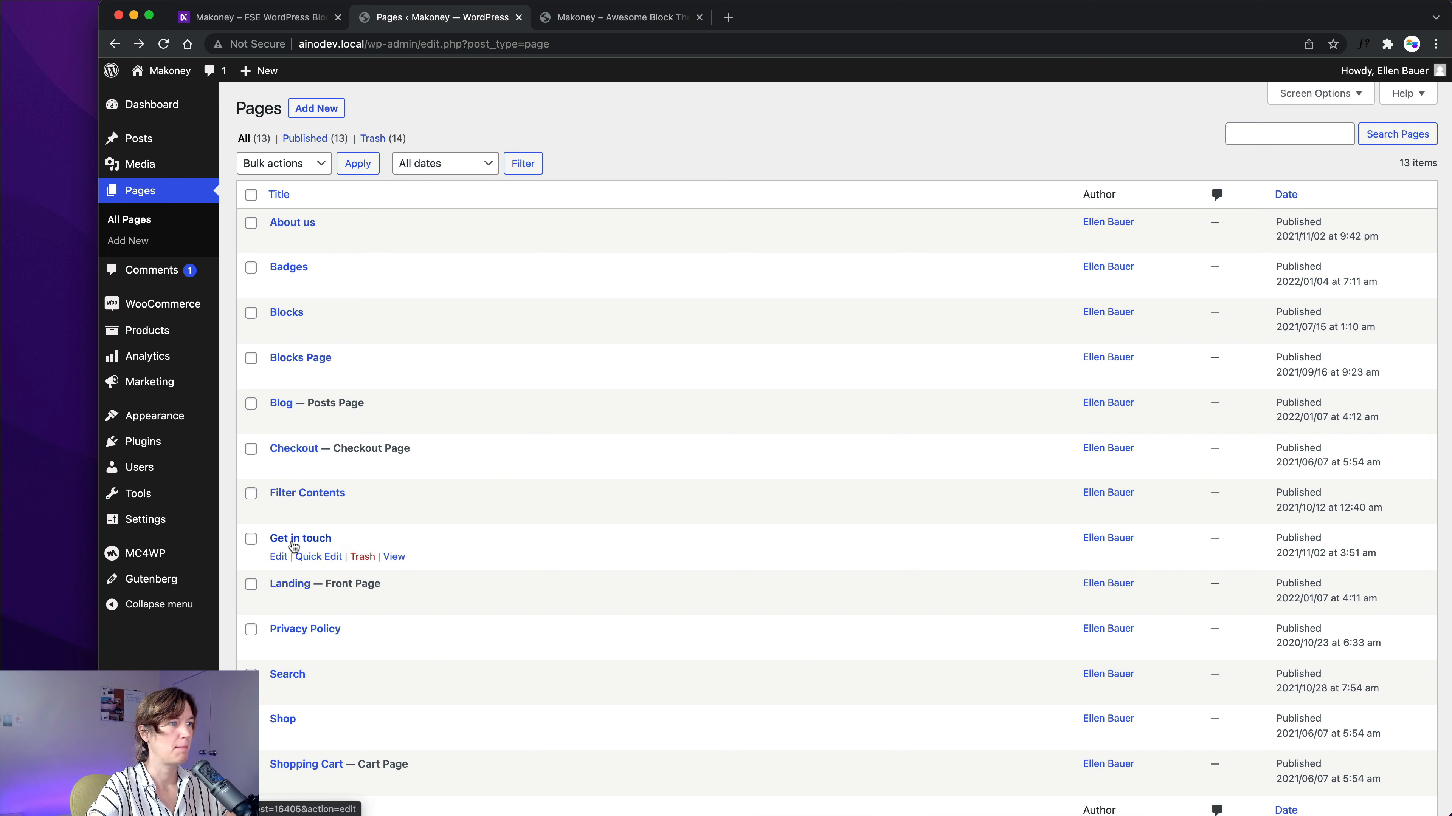
pyautogui.scroll(-1, 340, 539)
pyautogui.scroll(1, 338, 532)
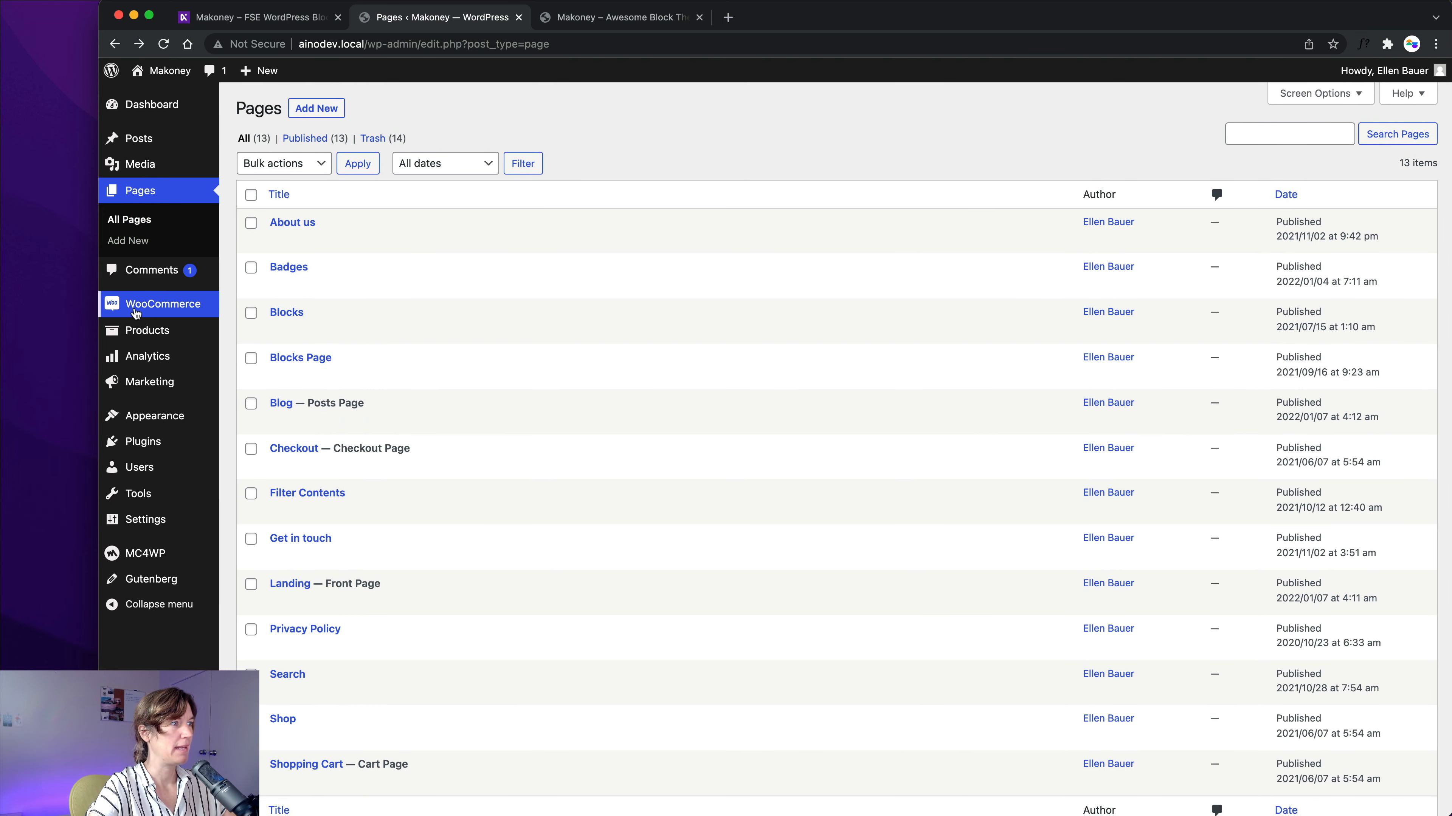
pyautogui.moveTo(137, 435)
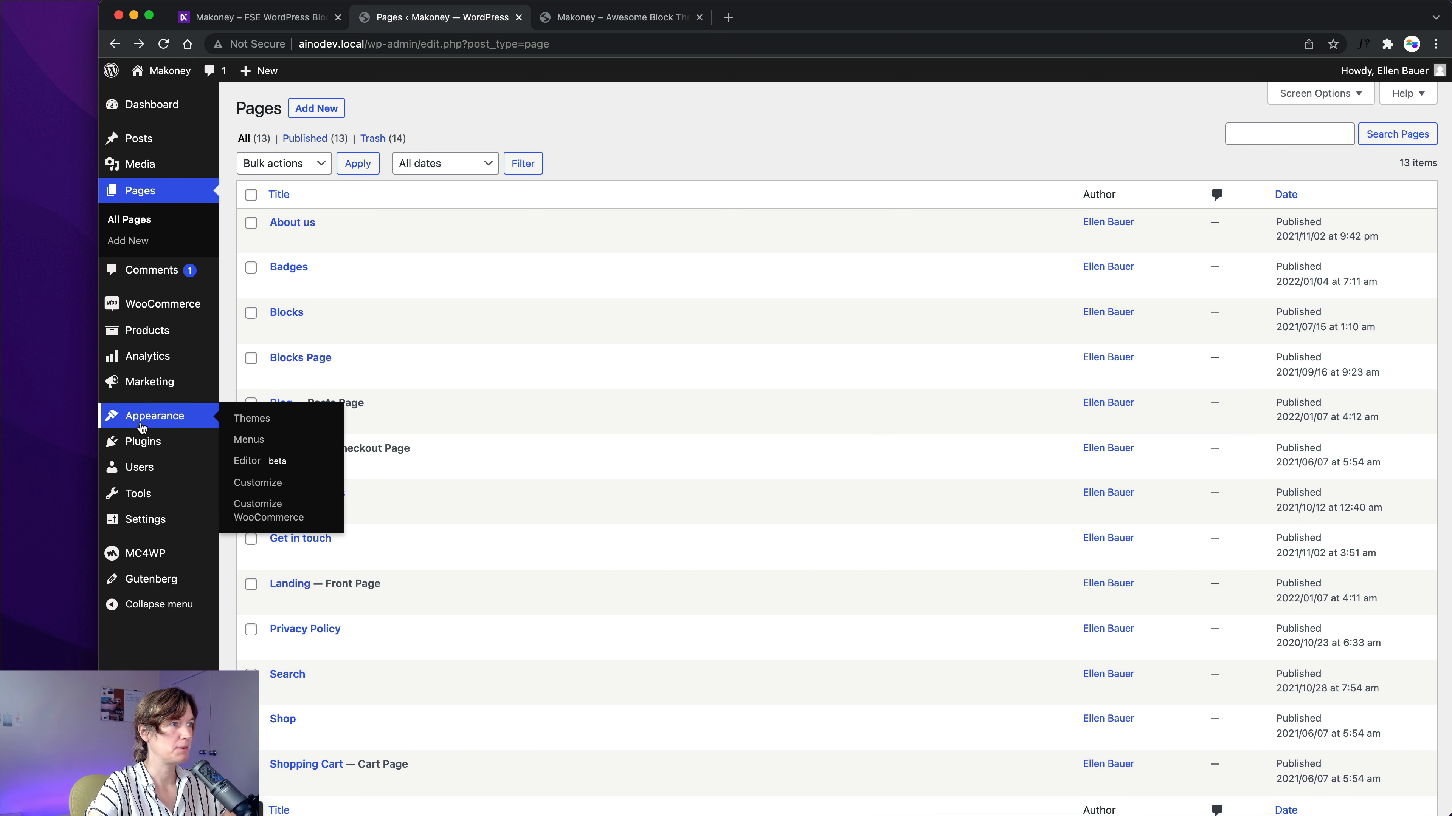
# Open the Makoney demo site's About us page in a new tab and compare its header with the homepage header.
pyautogui.click(269, 17)
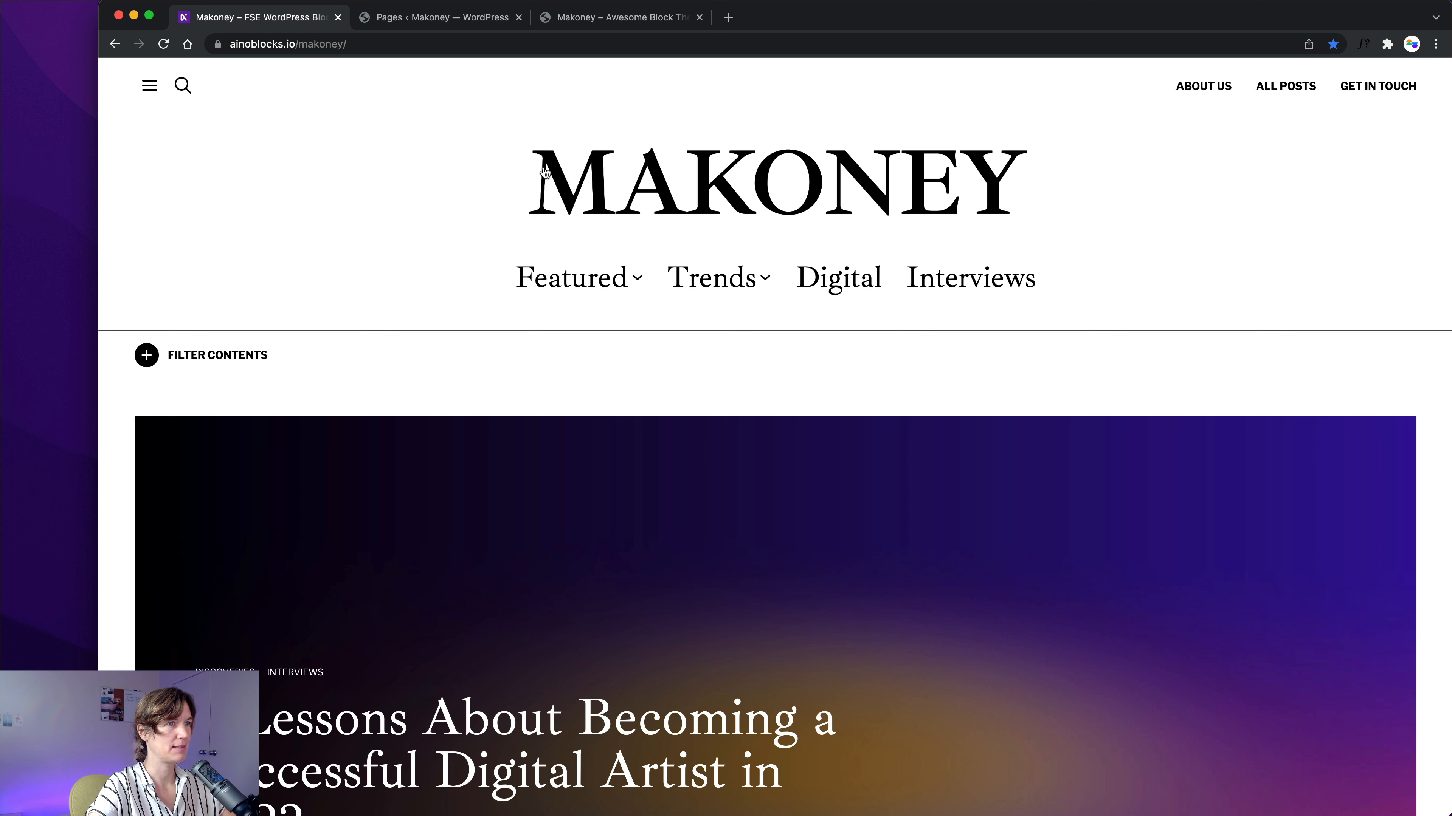
pyautogui.rightClick(1180, 83)
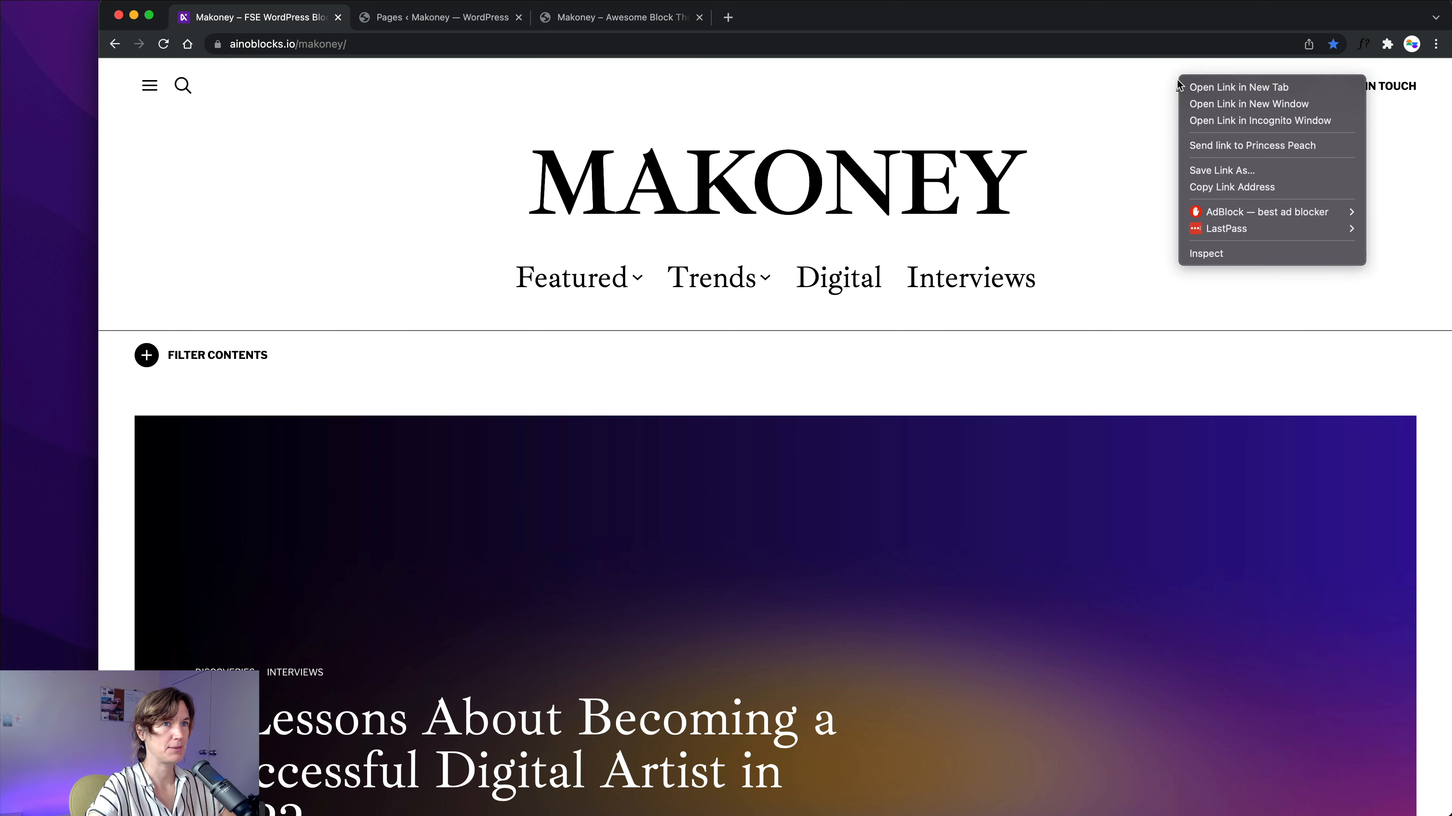
pyautogui.click(1207, 87)
pyautogui.click(445, 20)
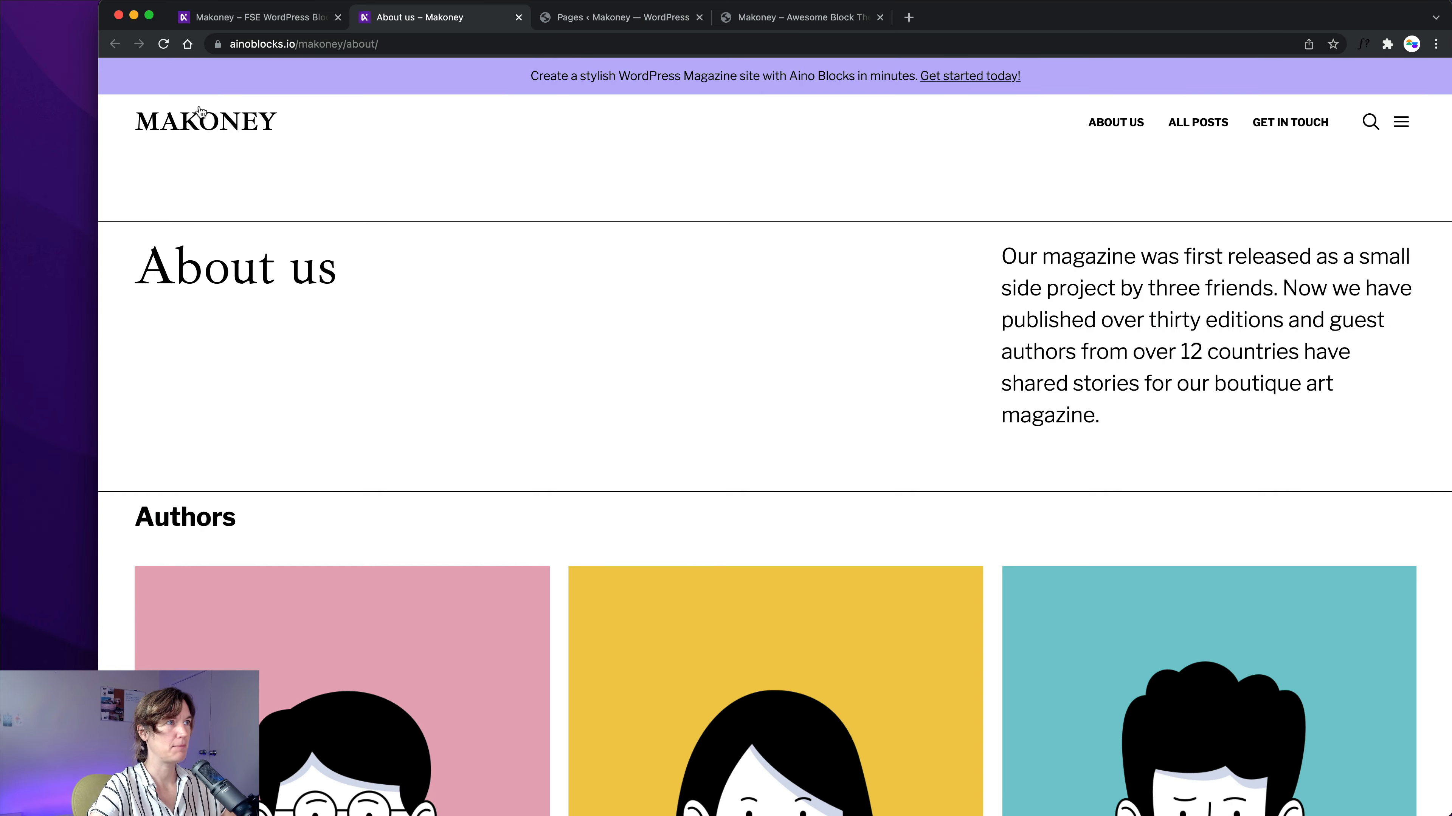
pyautogui.click(240, 20)
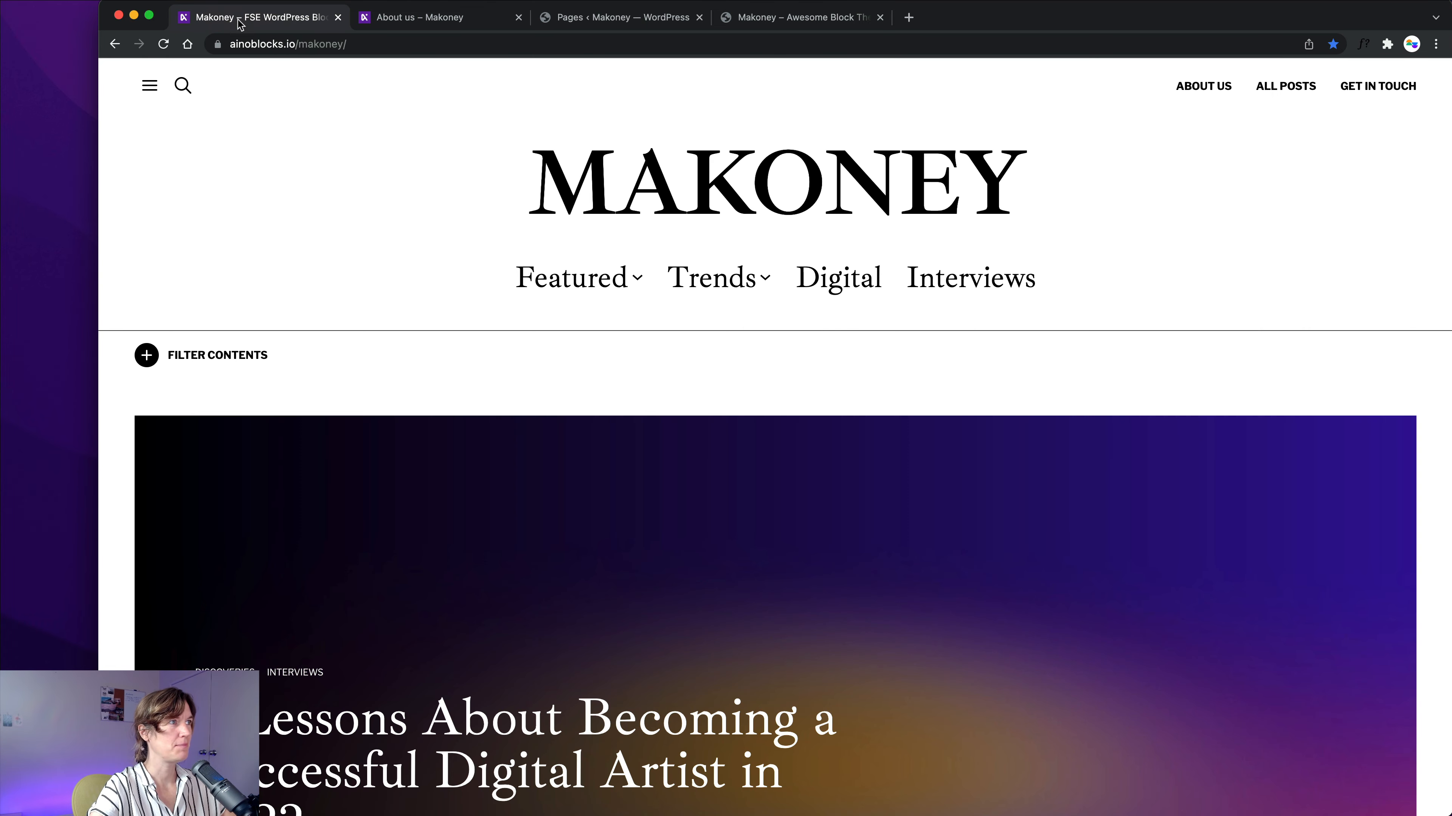
# Return to the WordPress admin, open the site editor and bring up its list of template parts.
pyautogui.click(578, 25)
pyautogui.moveTo(154, 417)
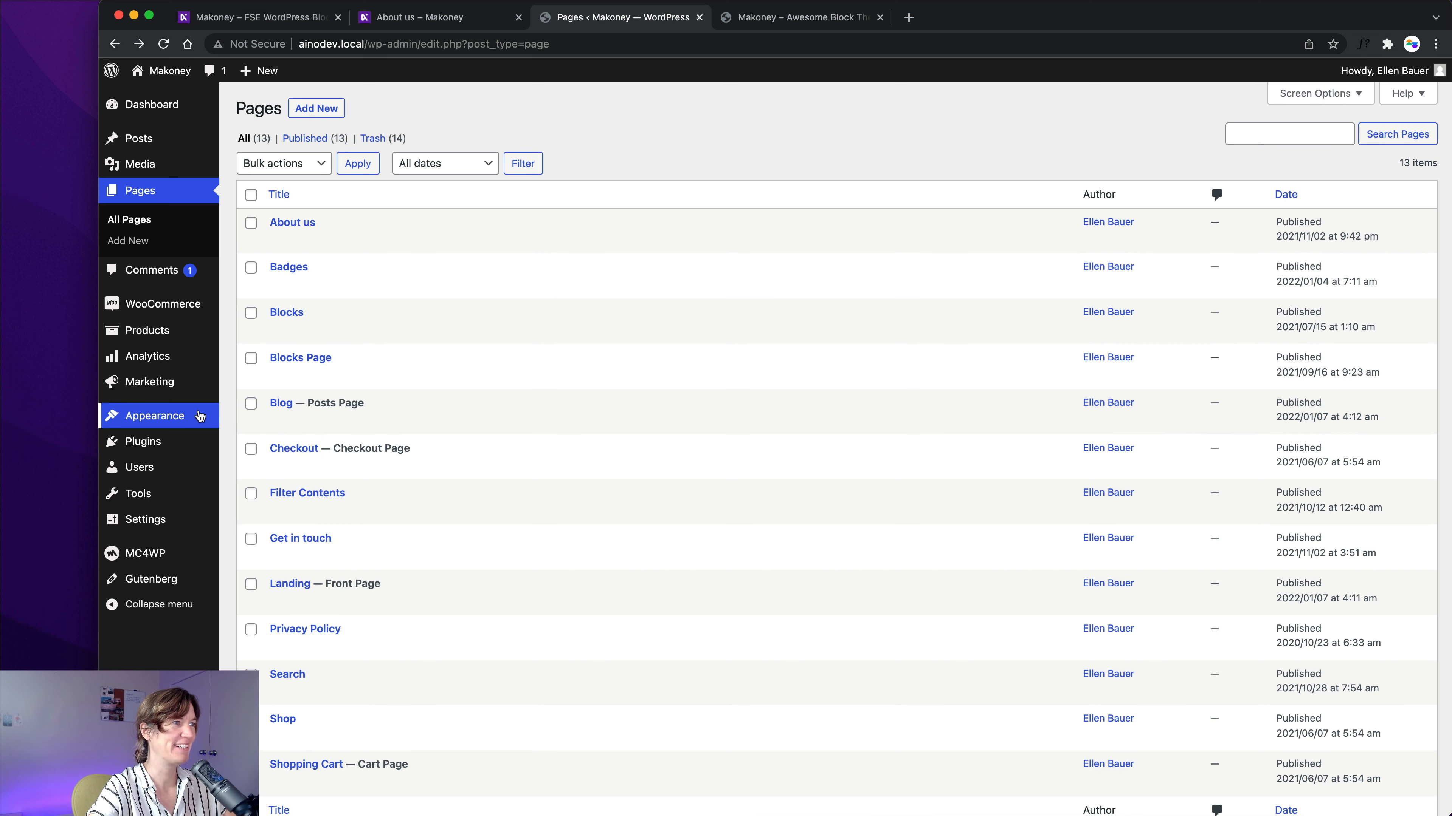
pyautogui.moveTo(200, 416)
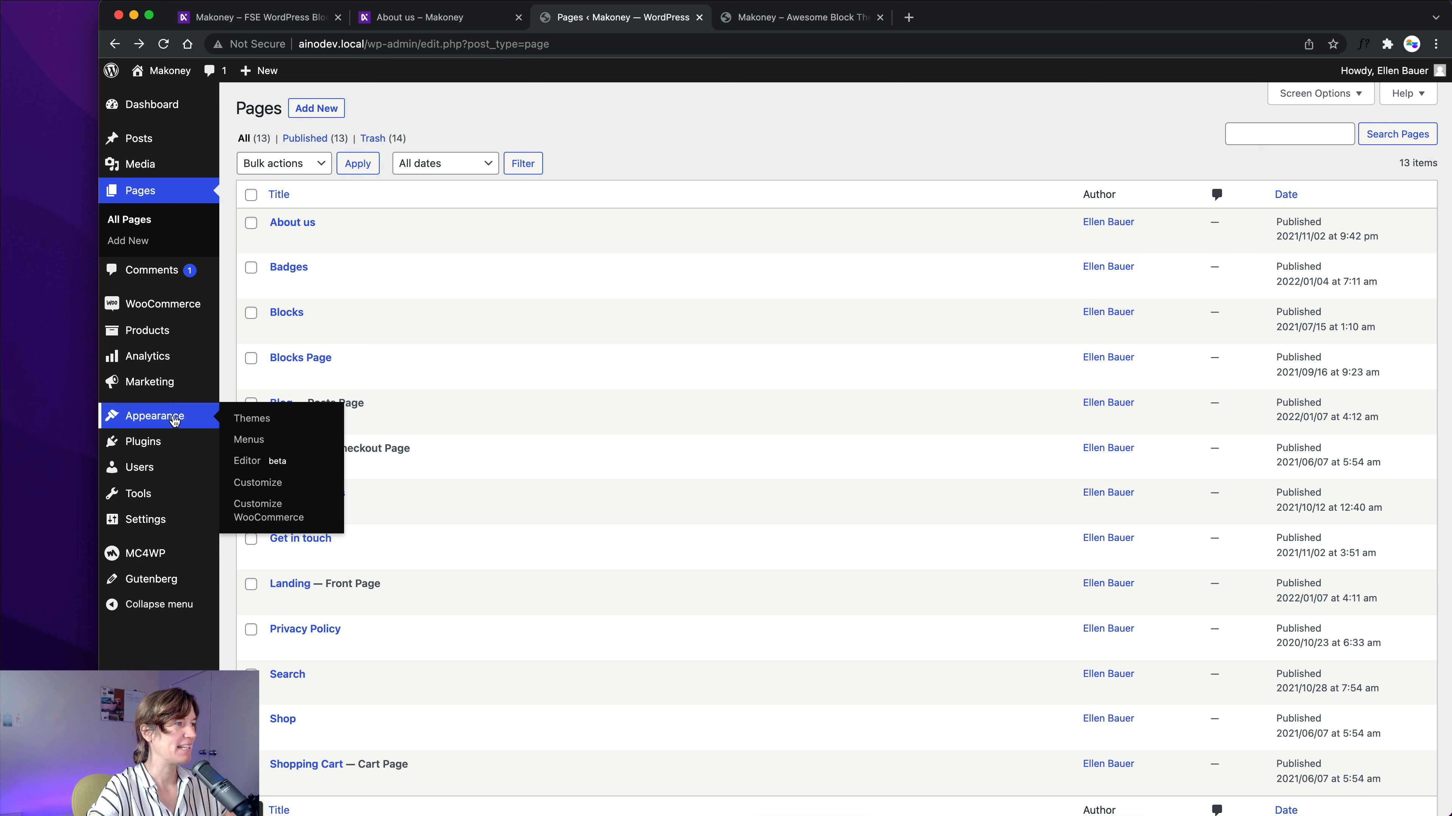
pyautogui.click(247, 461)
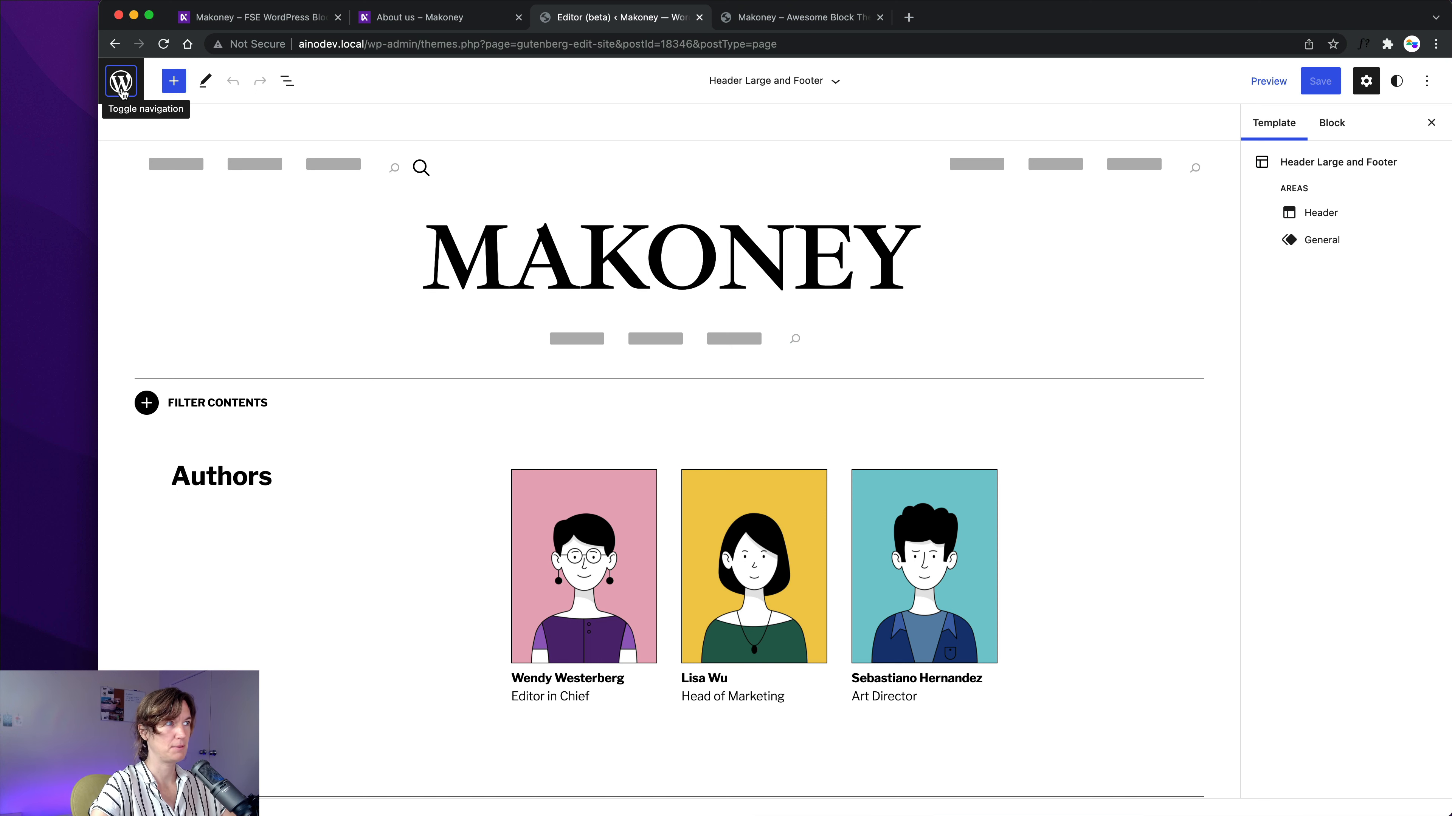
pyautogui.click(121, 93)
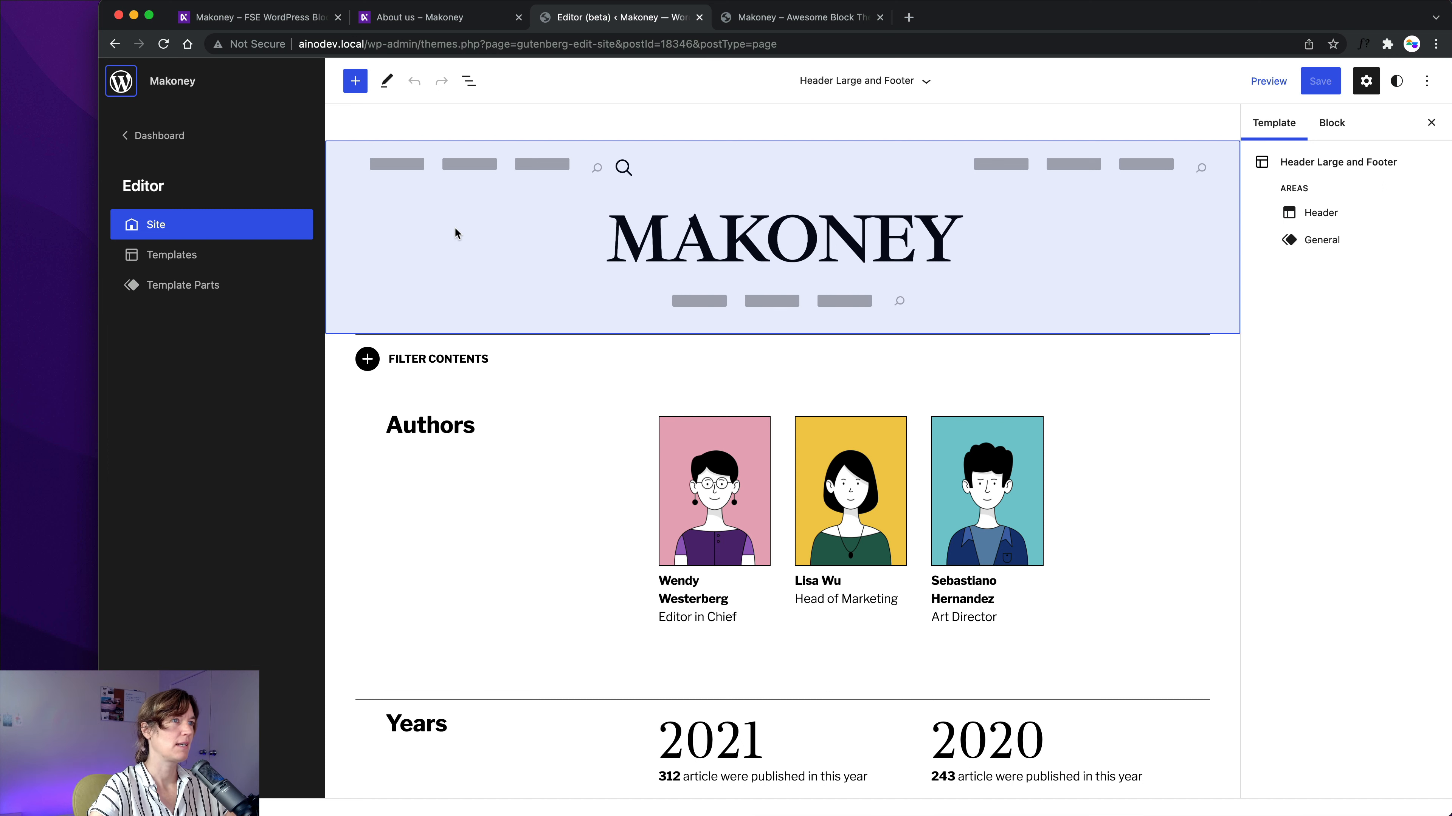
pyautogui.click(211, 290)
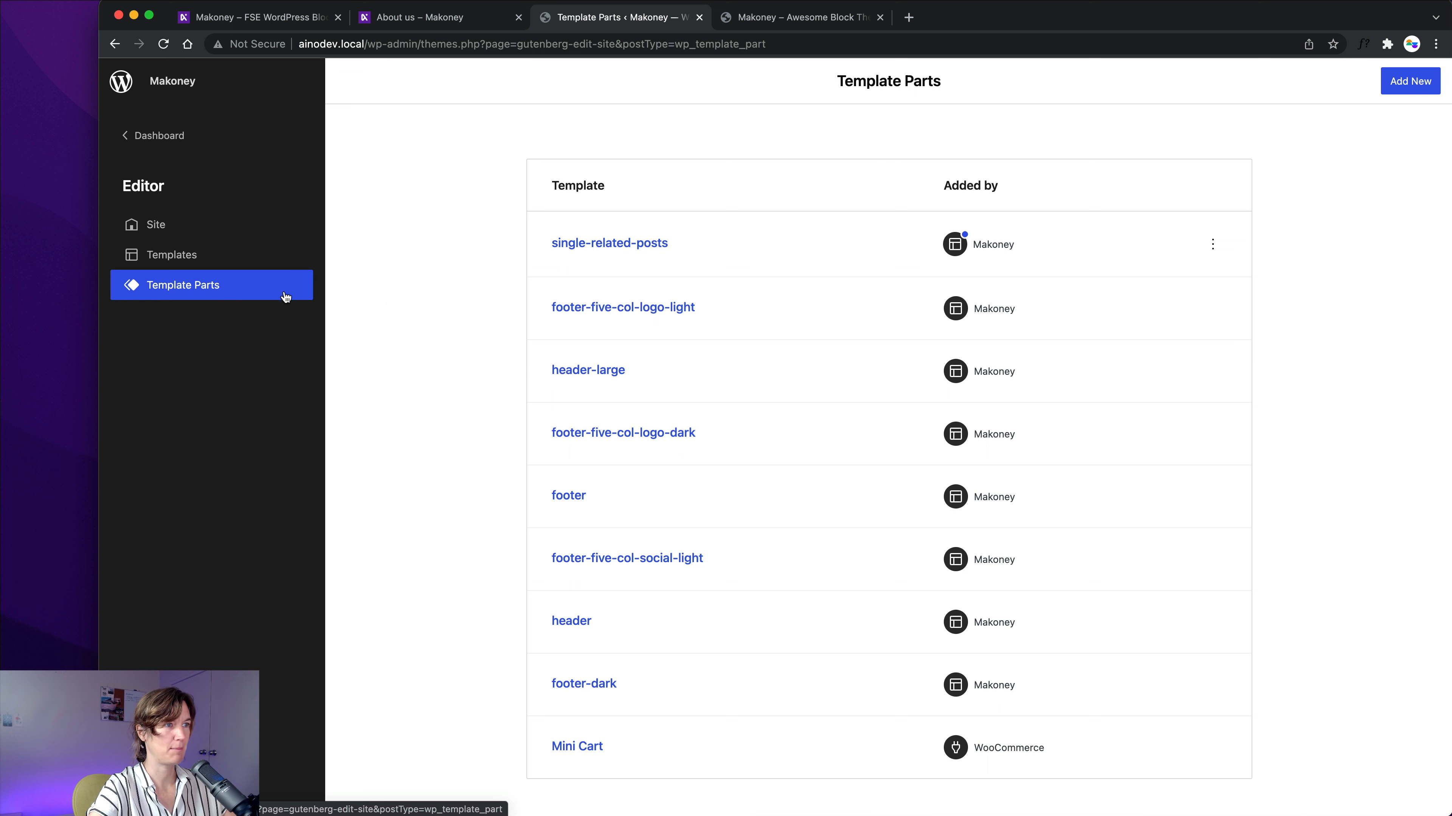
# Look through the theme's header and footer template parts and open the one named header for editing.
pyautogui.scroll(-1, 371, 303)
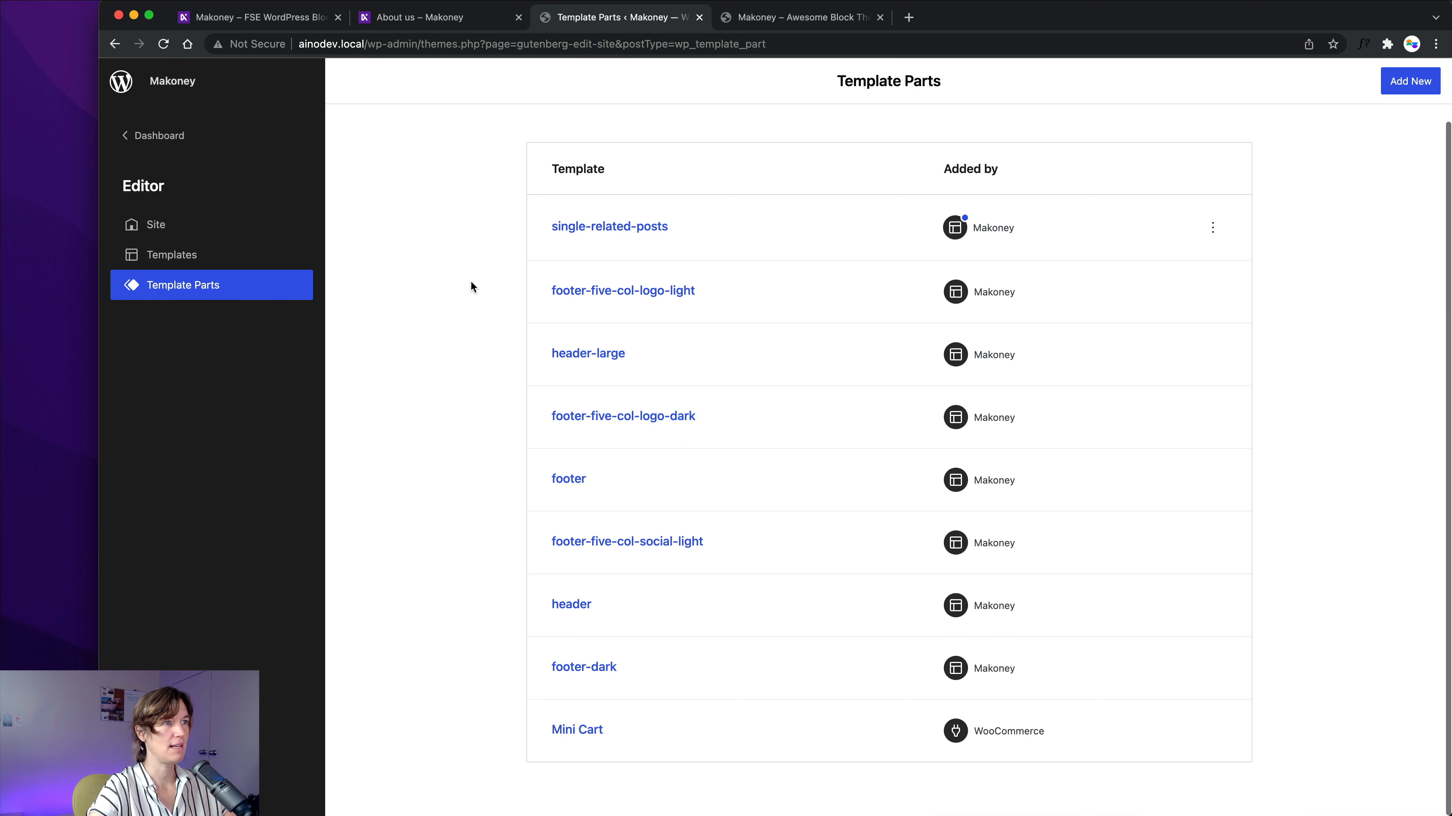
pyautogui.scroll(1, 503, 554)
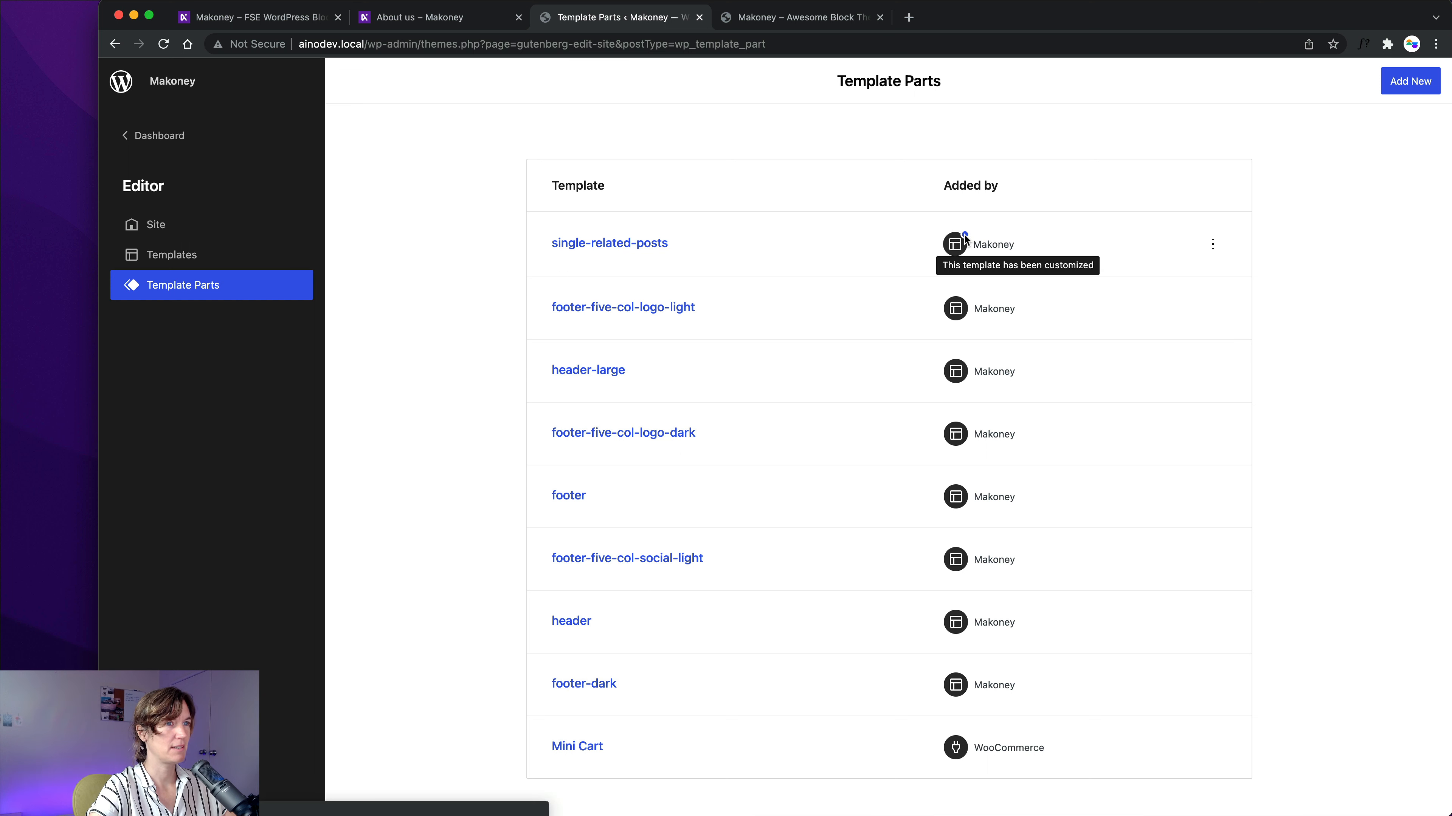
pyautogui.moveTo(965, 237)
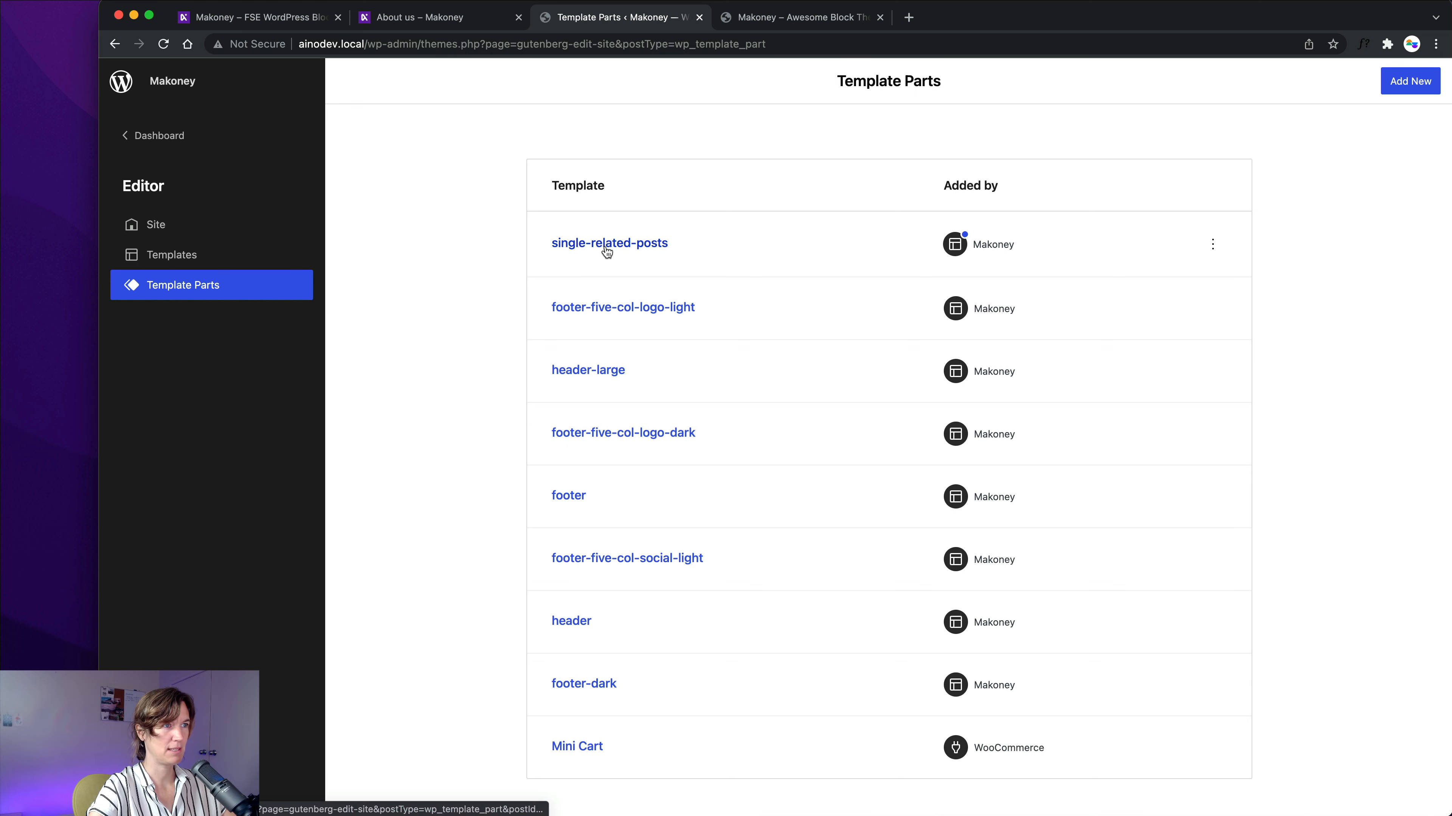
pyautogui.scroll(-1, 482, 254)
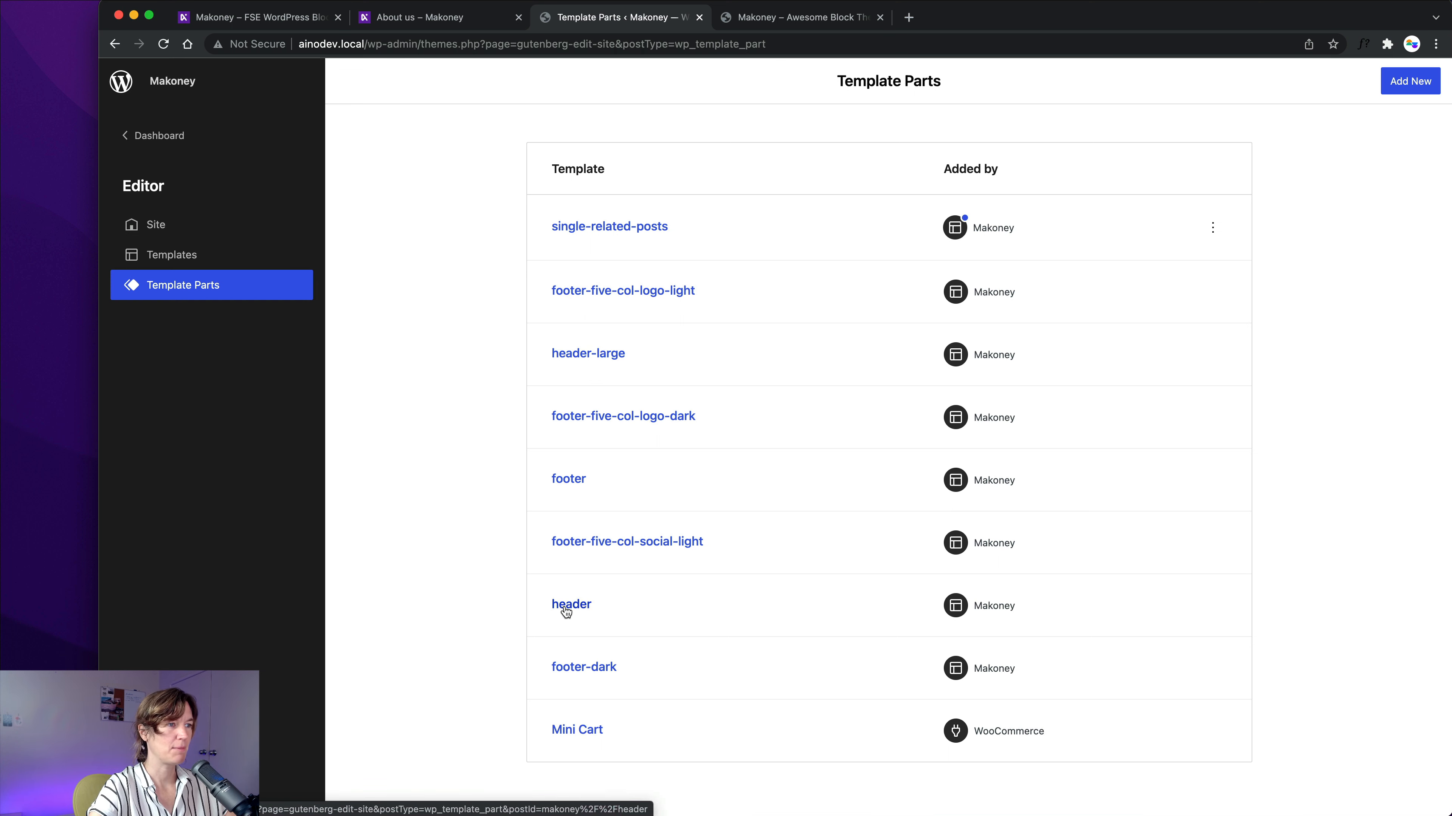
pyautogui.scroll(1, 480, 589)
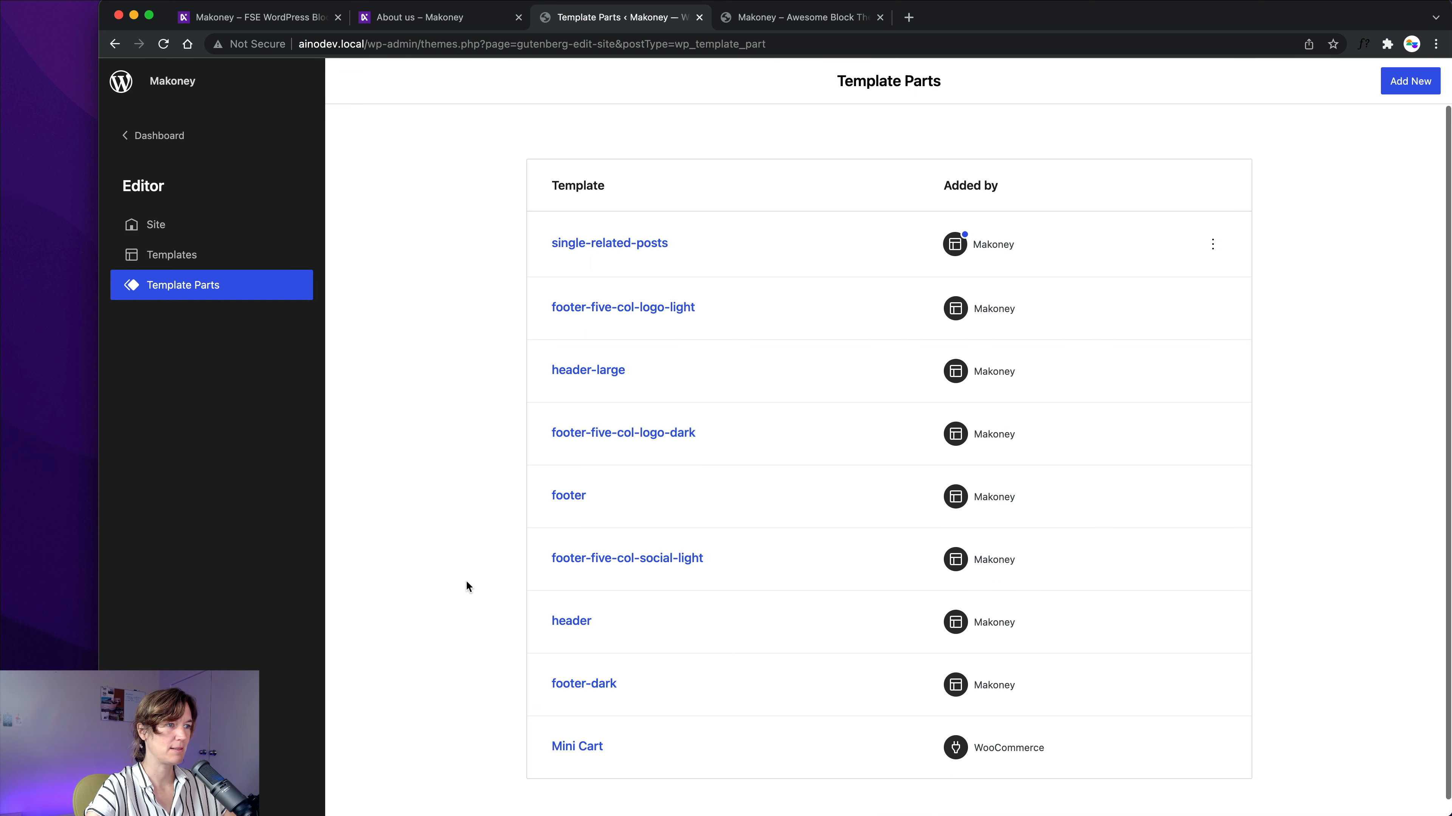
pyautogui.scroll(-1, 462, 580)
pyautogui.scroll(1, 462, 580)
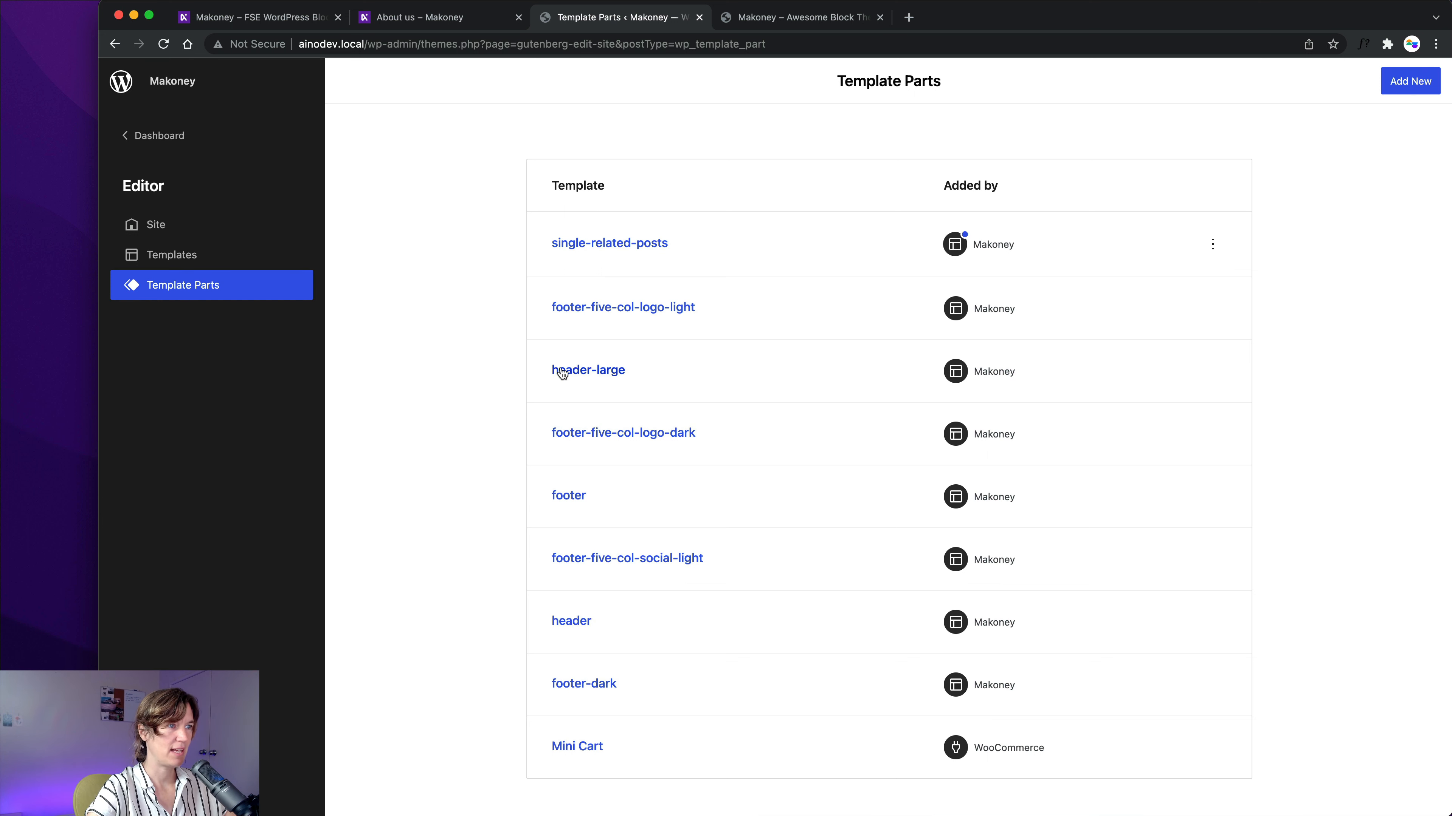
pyautogui.click(566, 622)
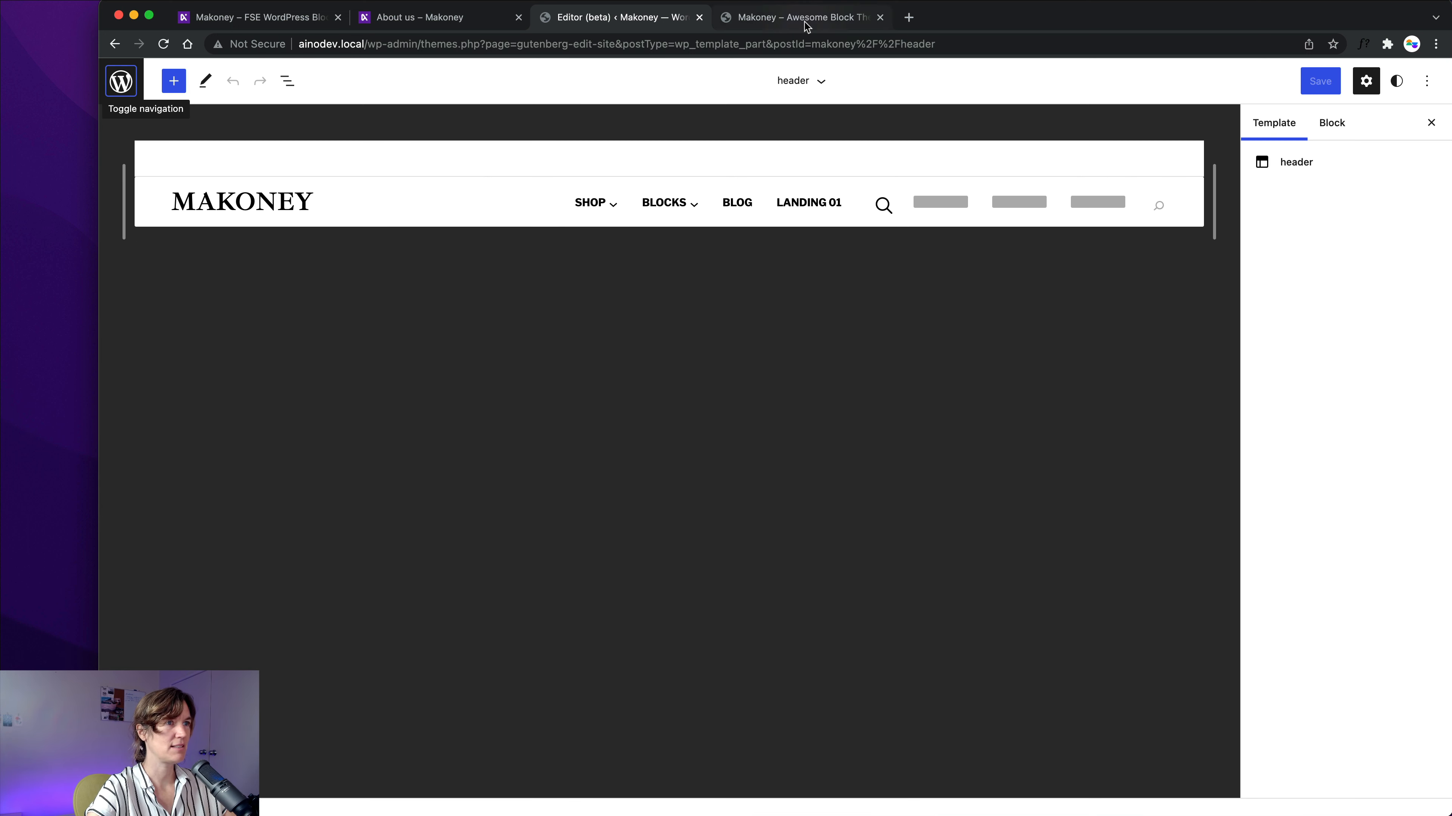
# View the local site's About us page to check which menus its header shows, and return to the header template part.
pyautogui.click(806, 18)
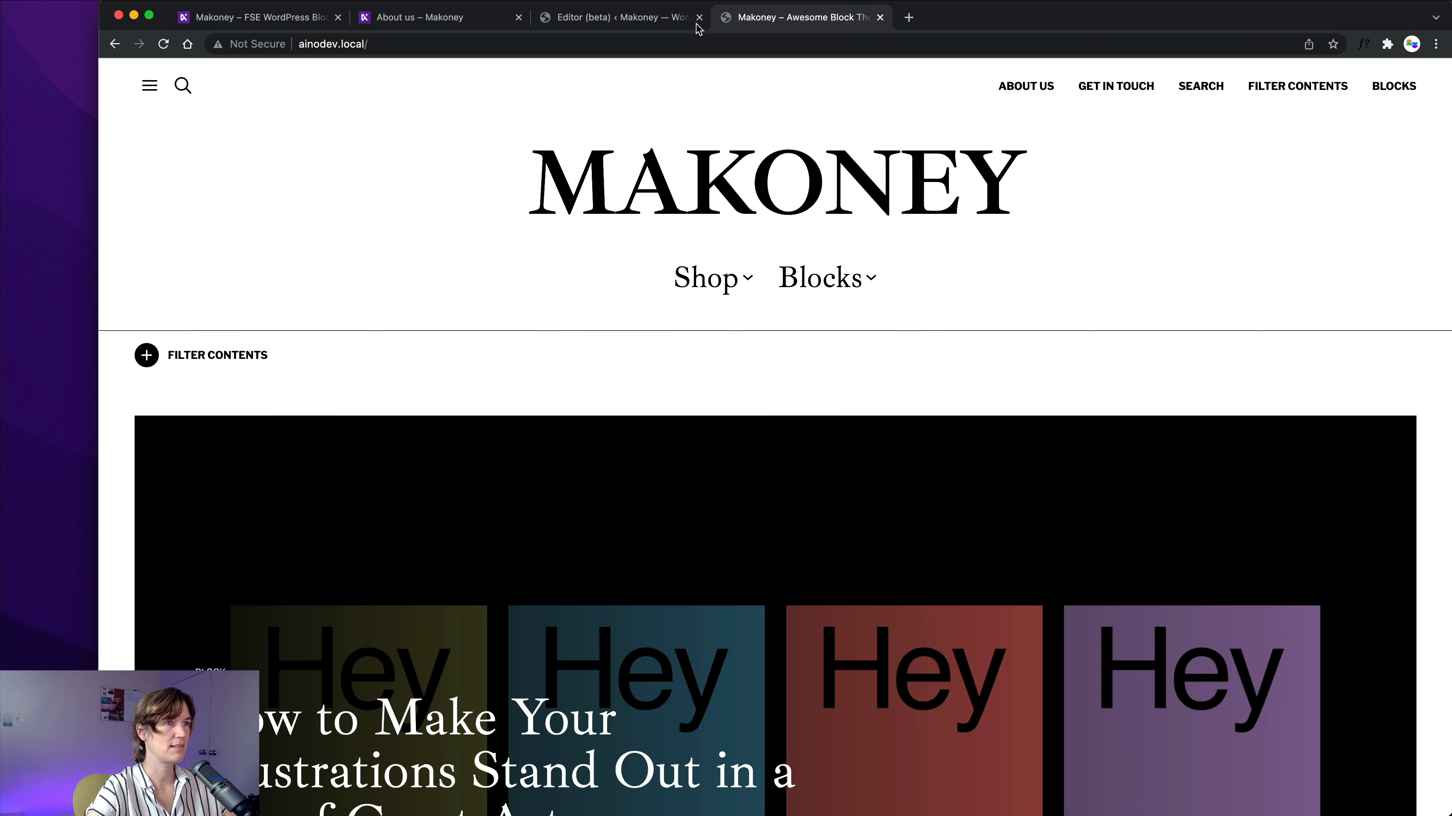
pyautogui.click(1032, 87)
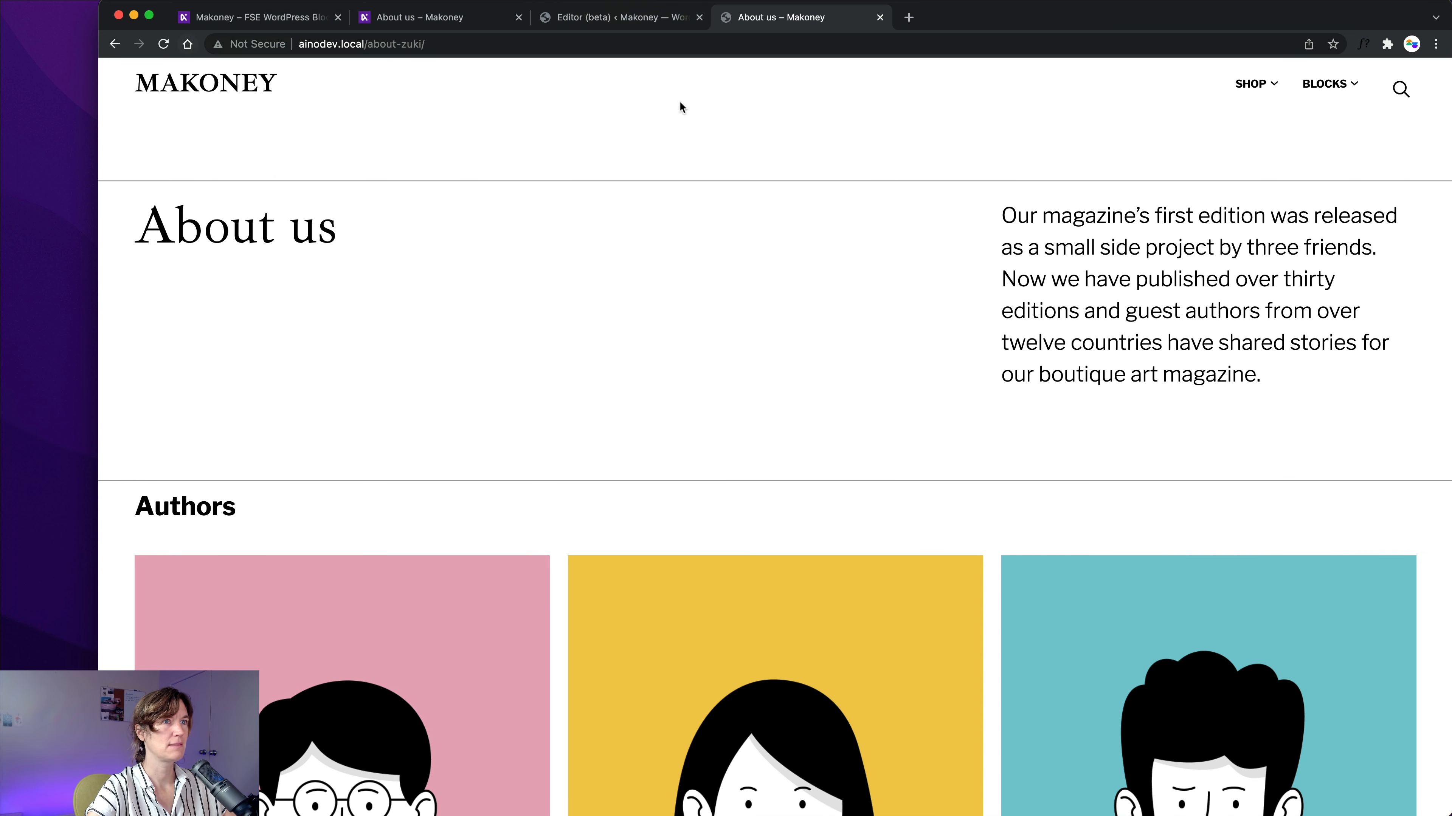
pyautogui.click(627, 23)
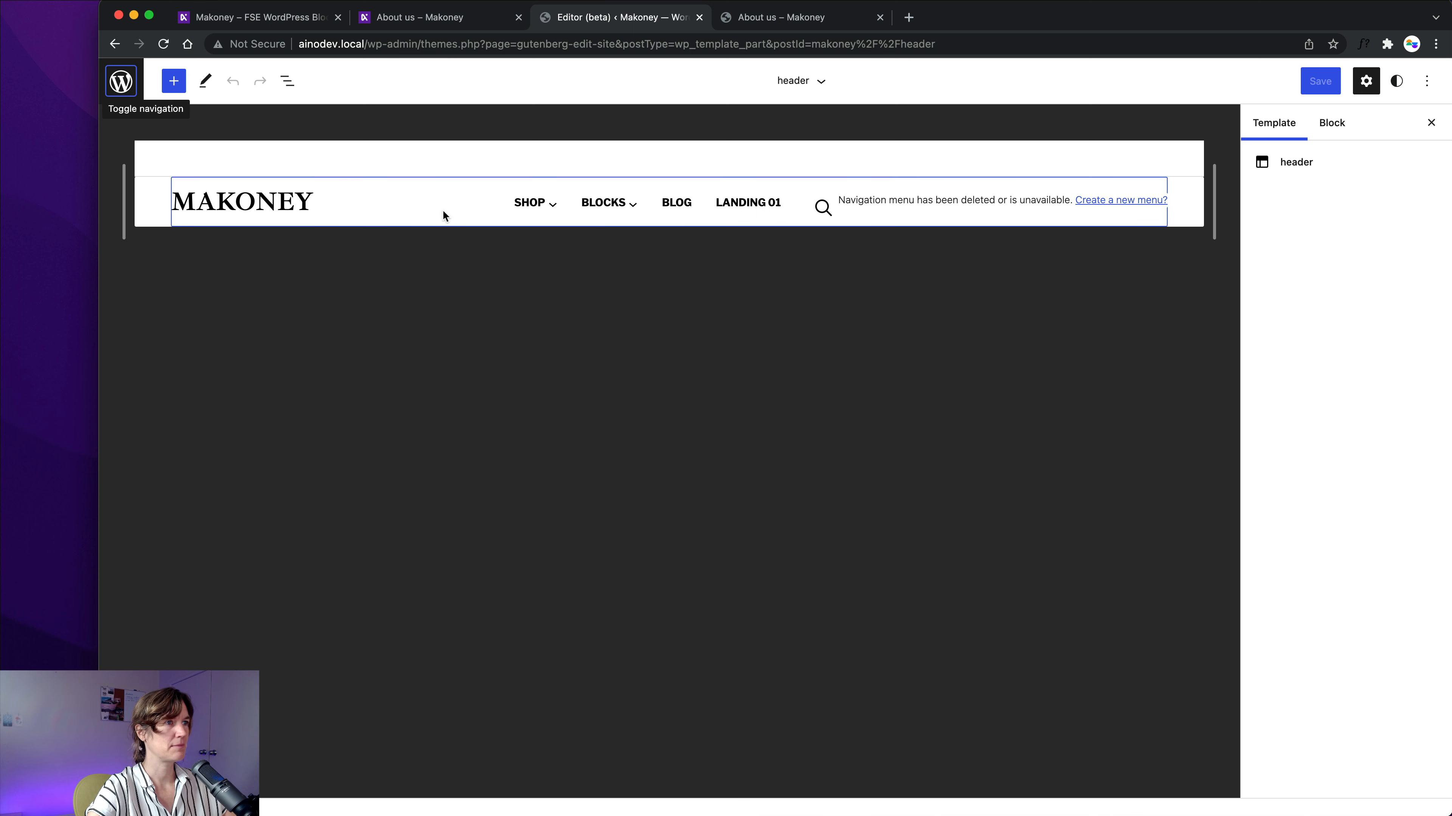
# Replace the header's unavailable navigation menu with the classic Overlay menu, using the demo's About us page header as reference.
pyautogui.click(980, 202)
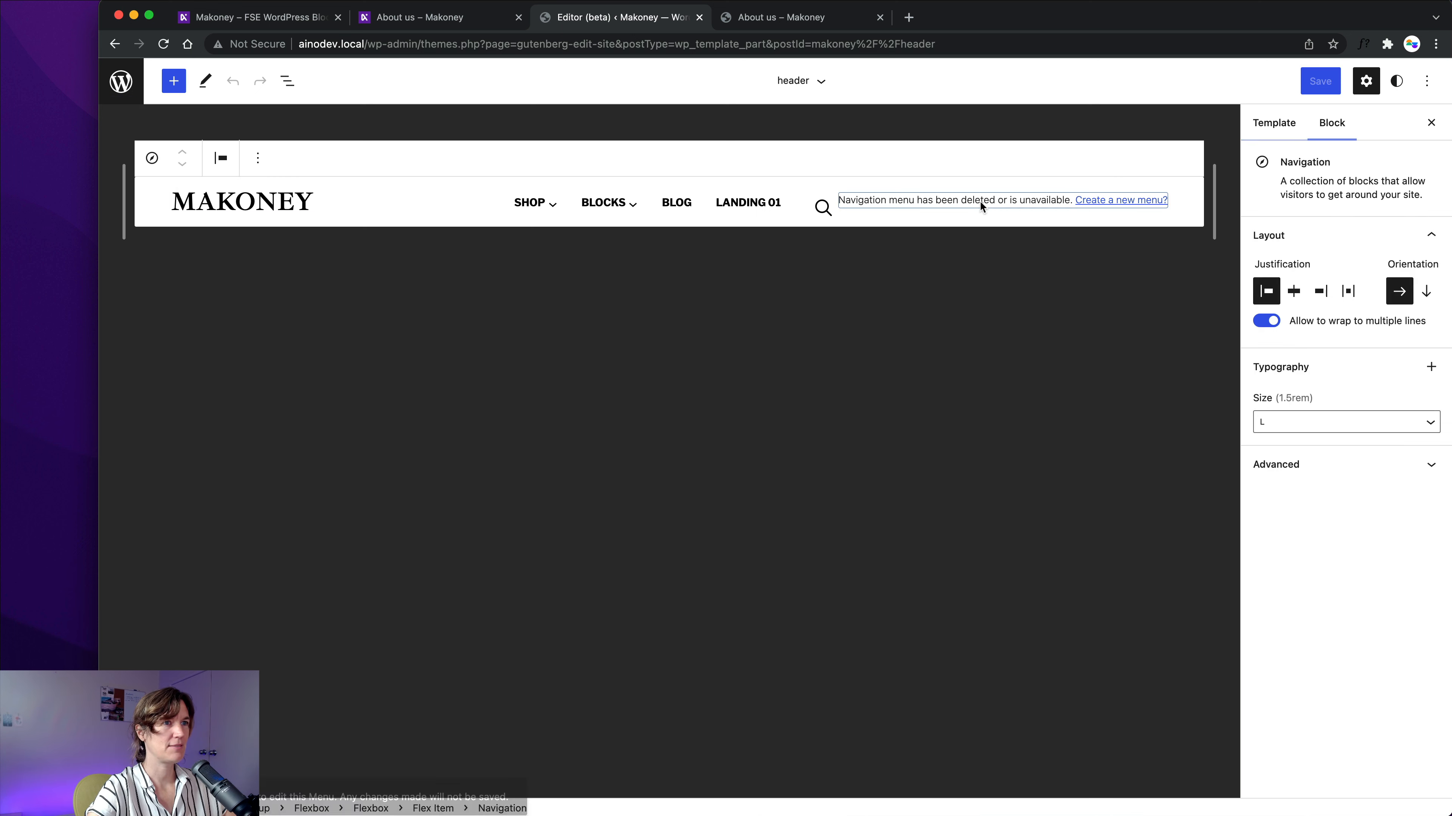
pyautogui.click(1095, 200)
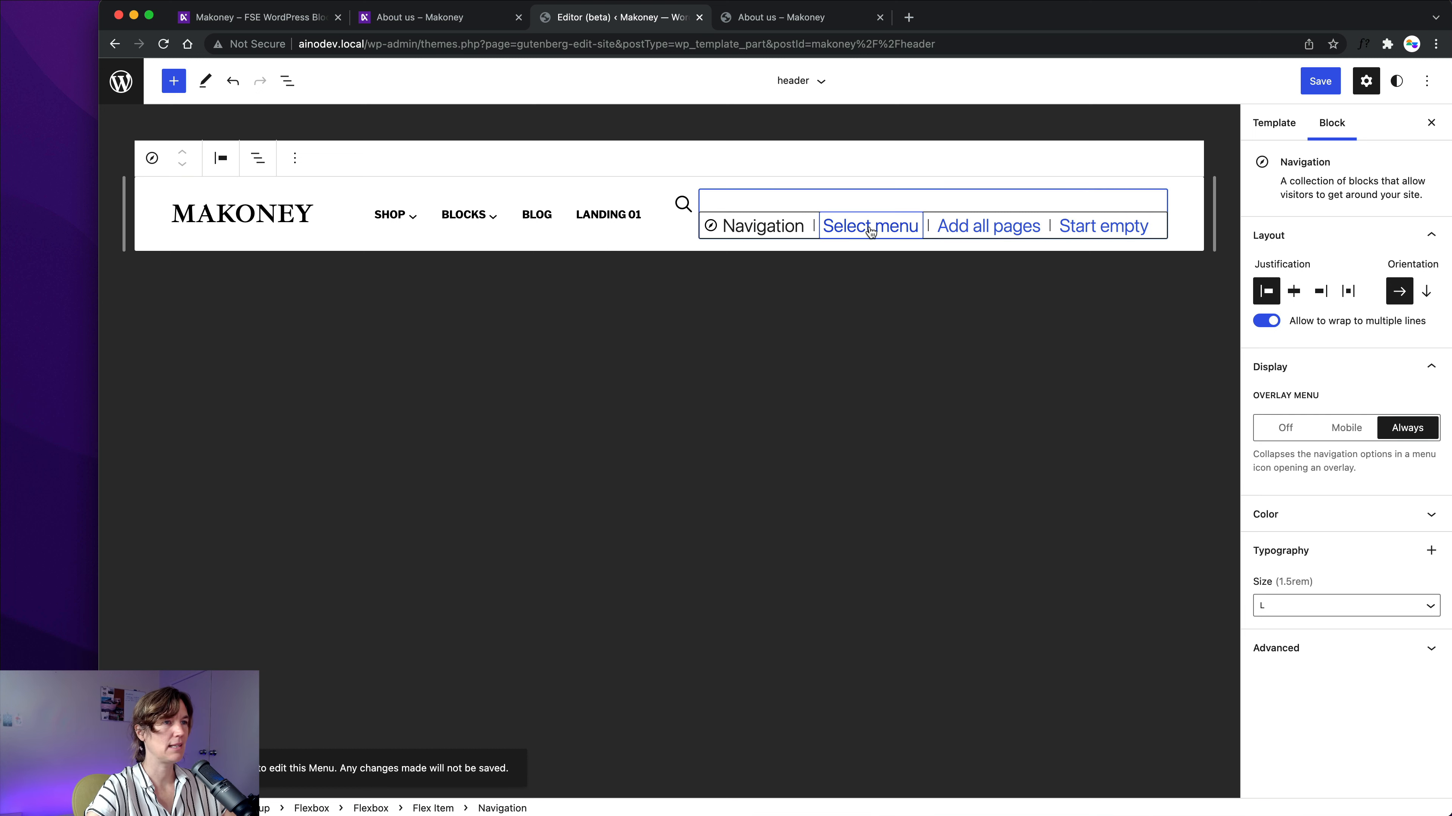
pyautogui.click(793, 19)
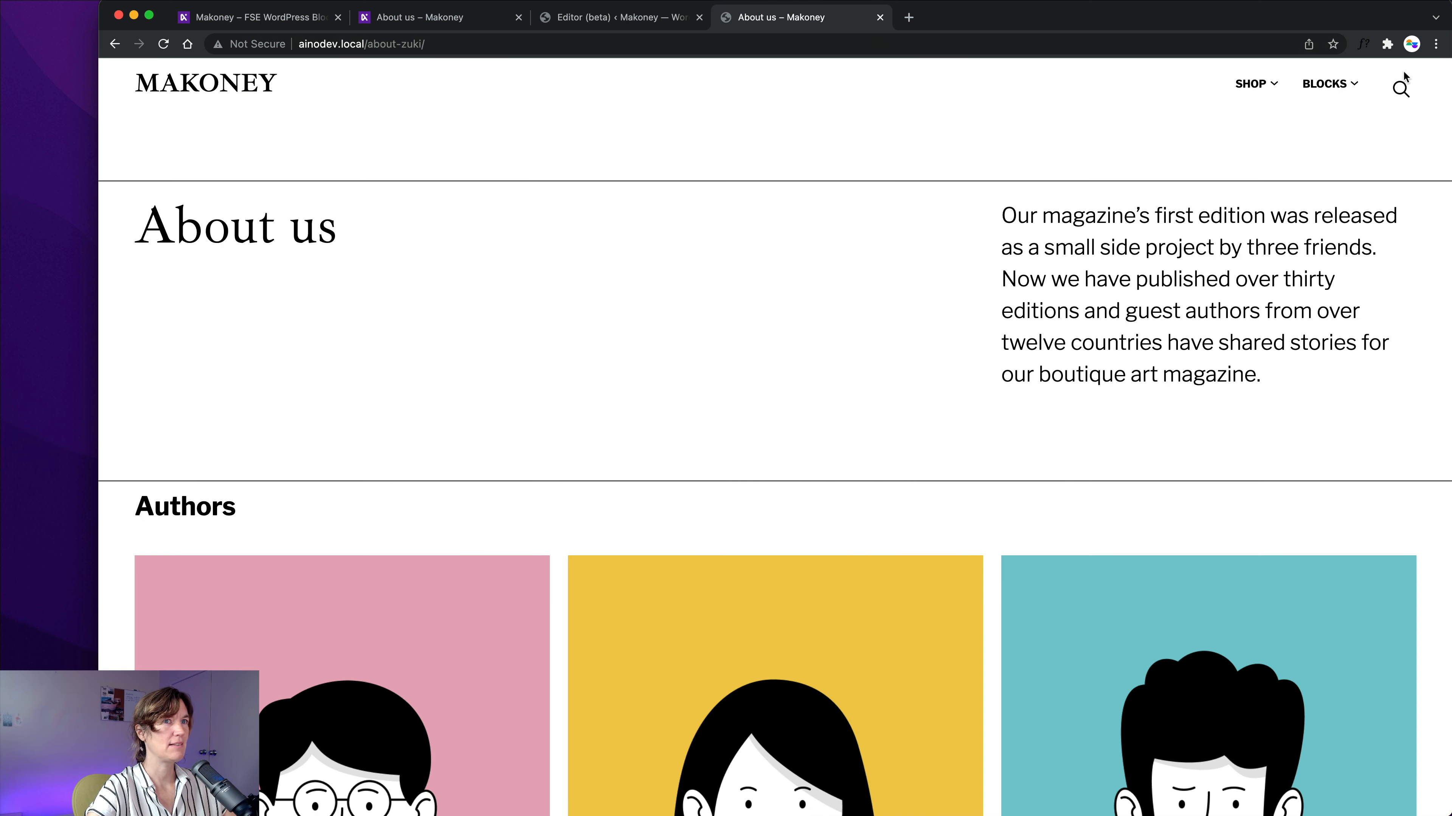
pyautogui.click(252, 17)
pyautogui.click(432, 18)
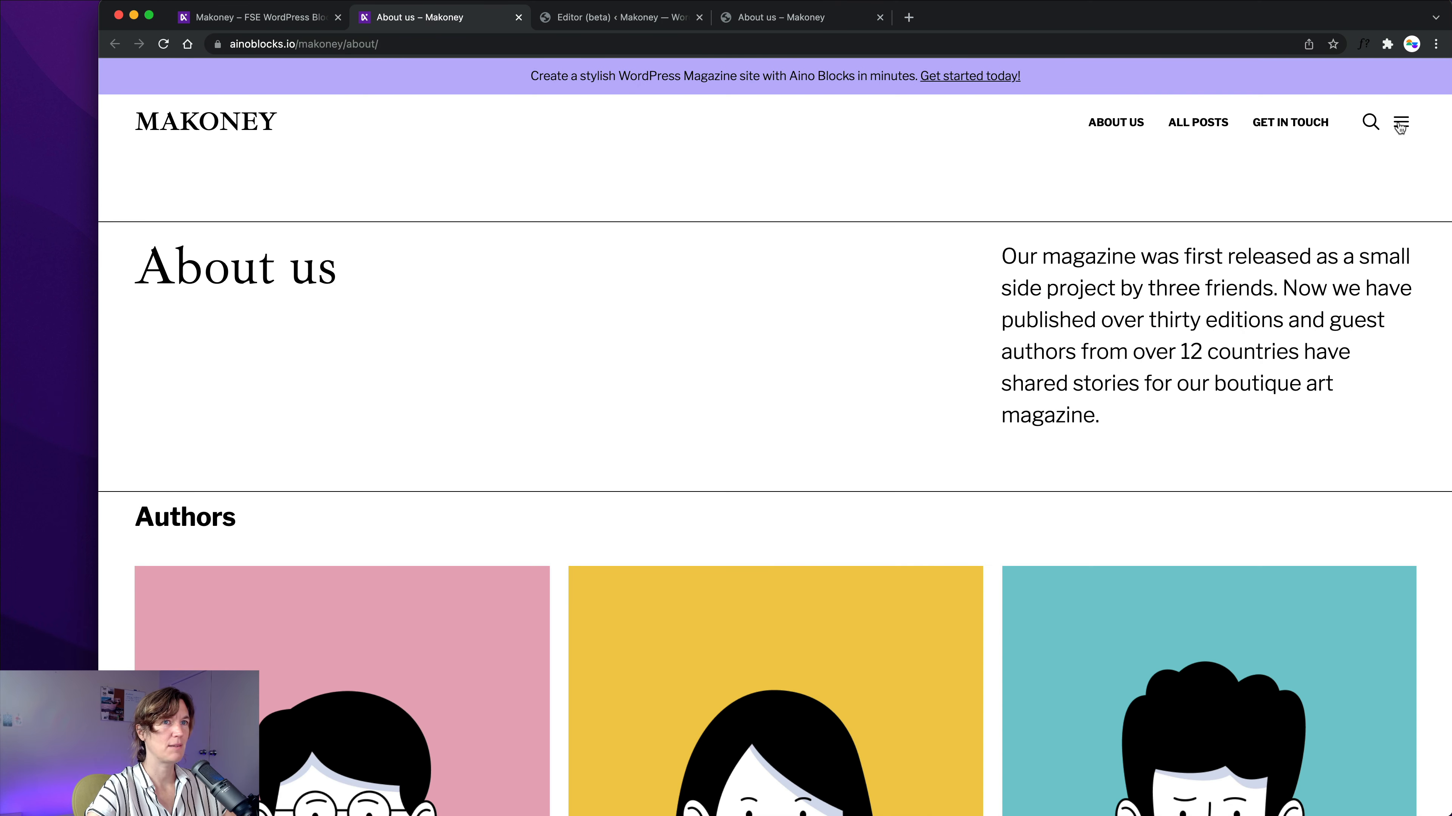
pyautogui.click(639, 12)
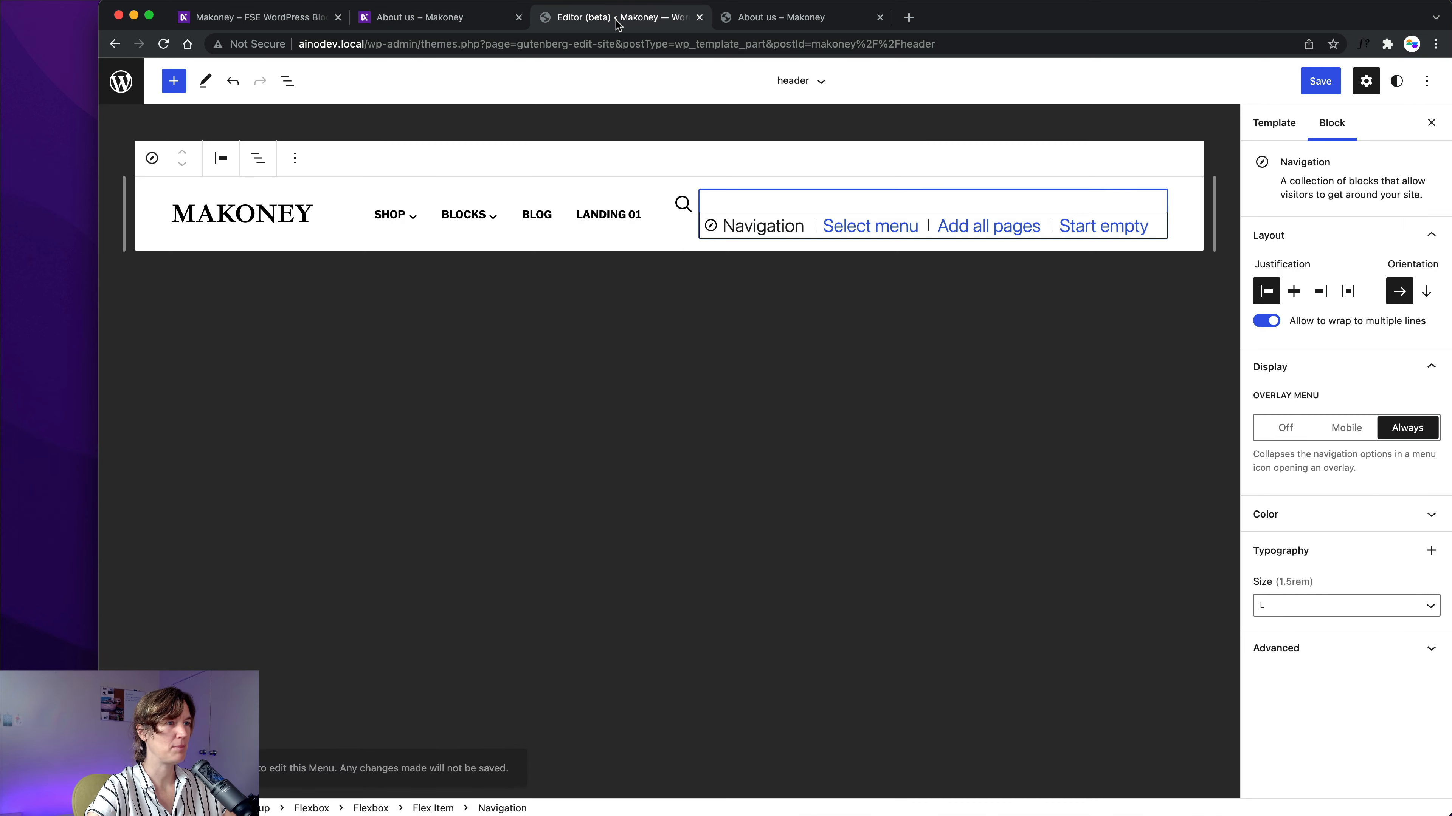
pyautogui.click(864, 229)
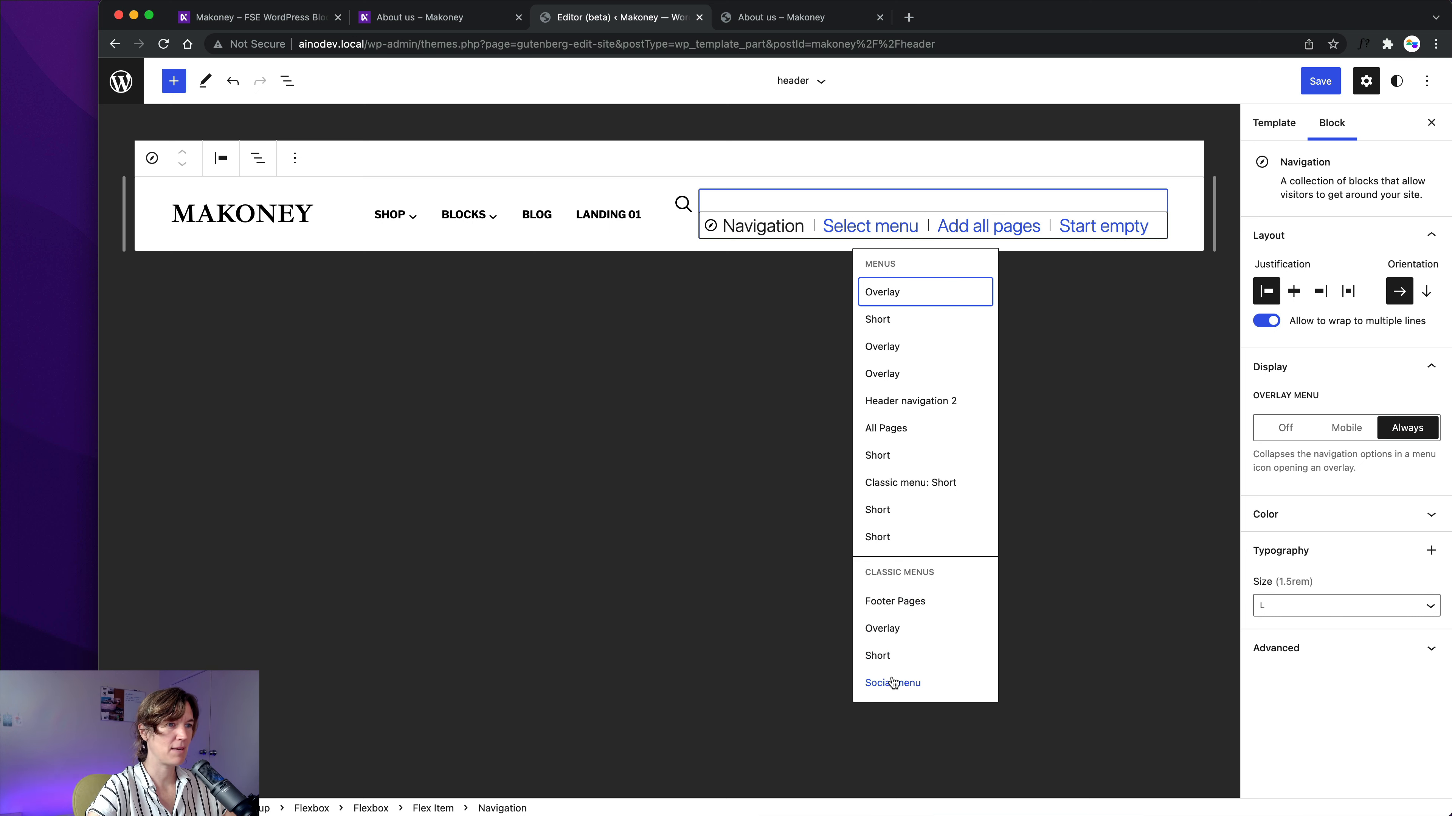
pyautogui.click(889, 631)
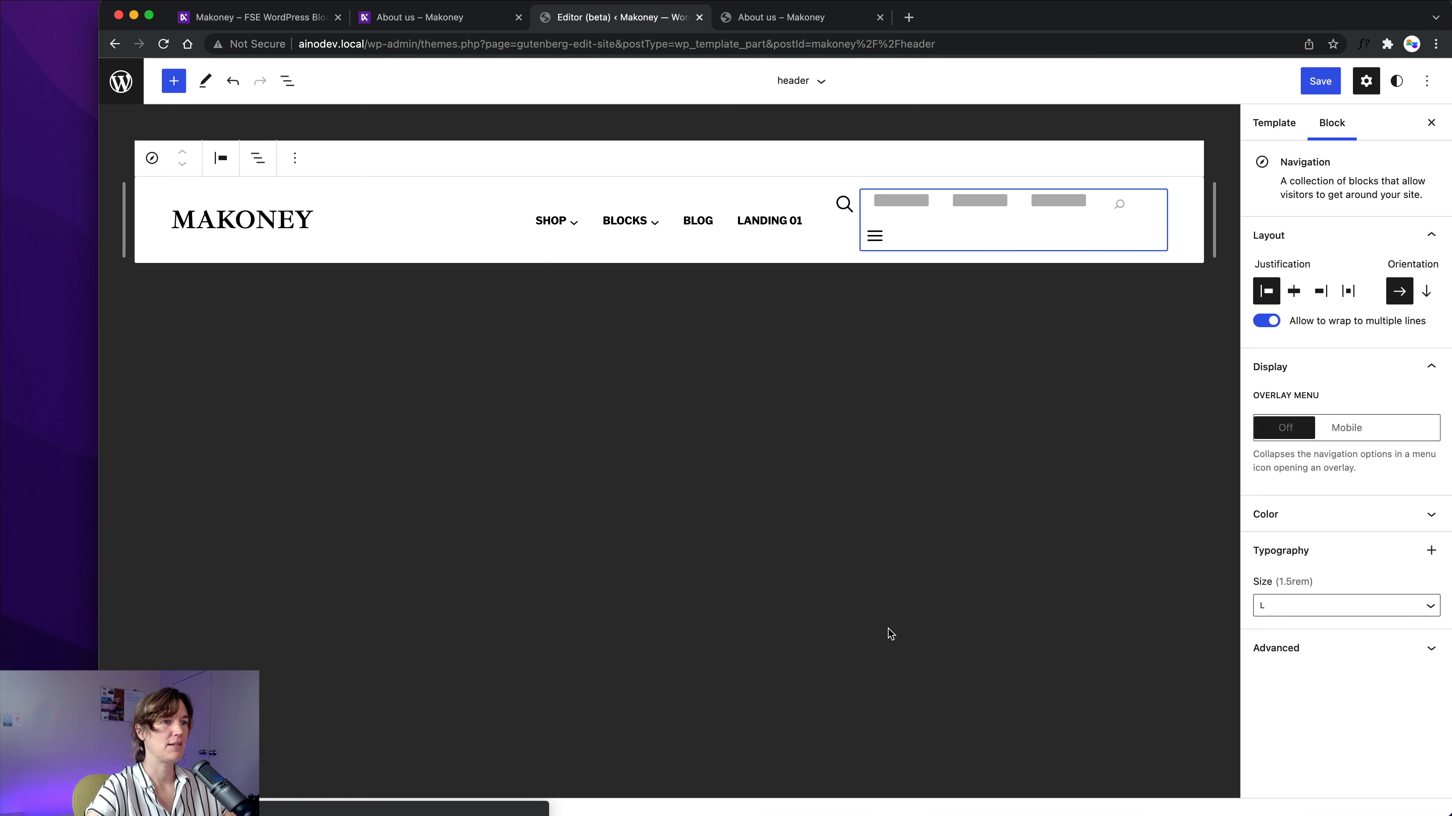
pyautogui.click(881, 517)
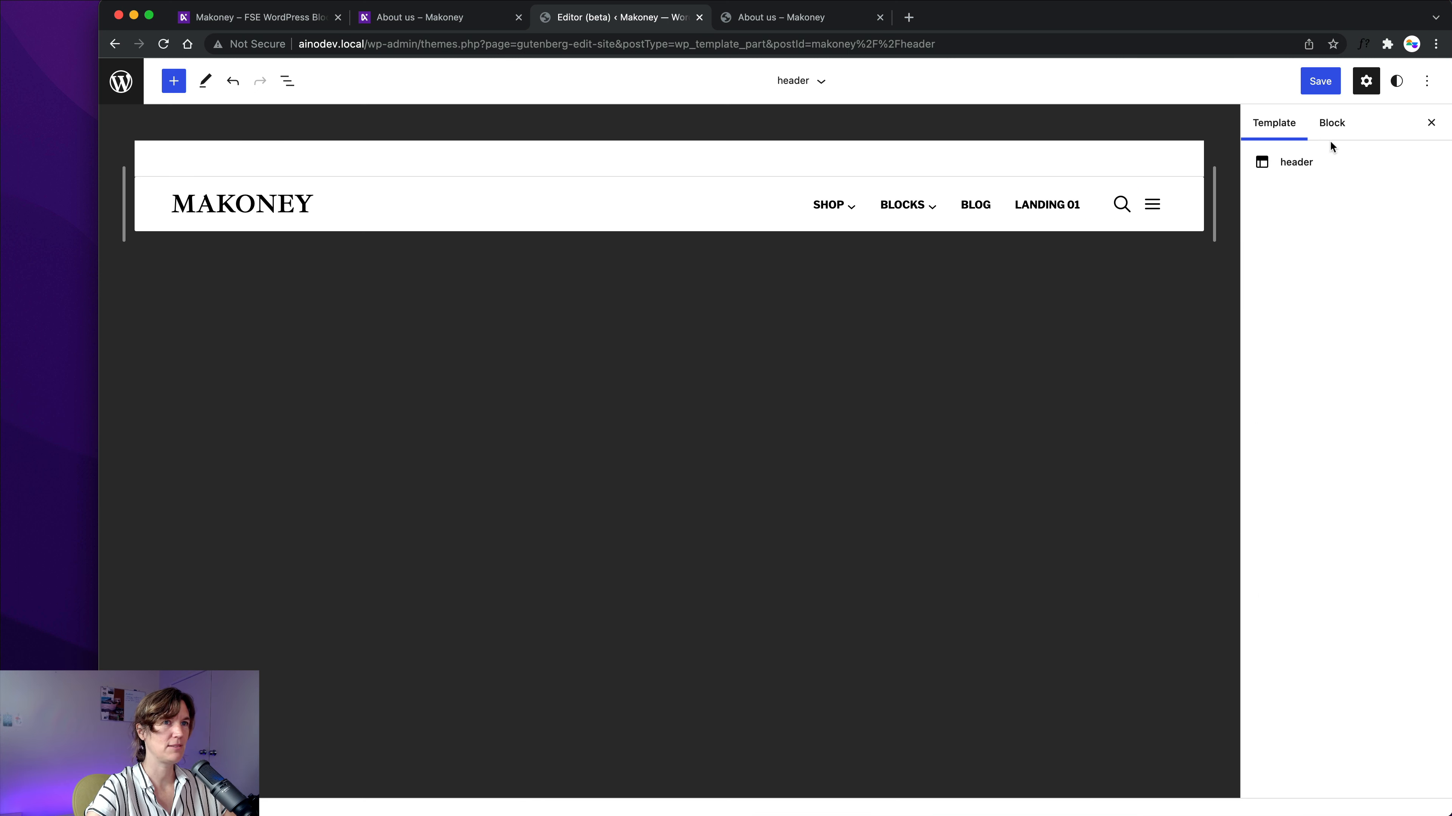
# Save the header template part and reload the local About us page to check its header.
pyautogui.click(1318, 82)
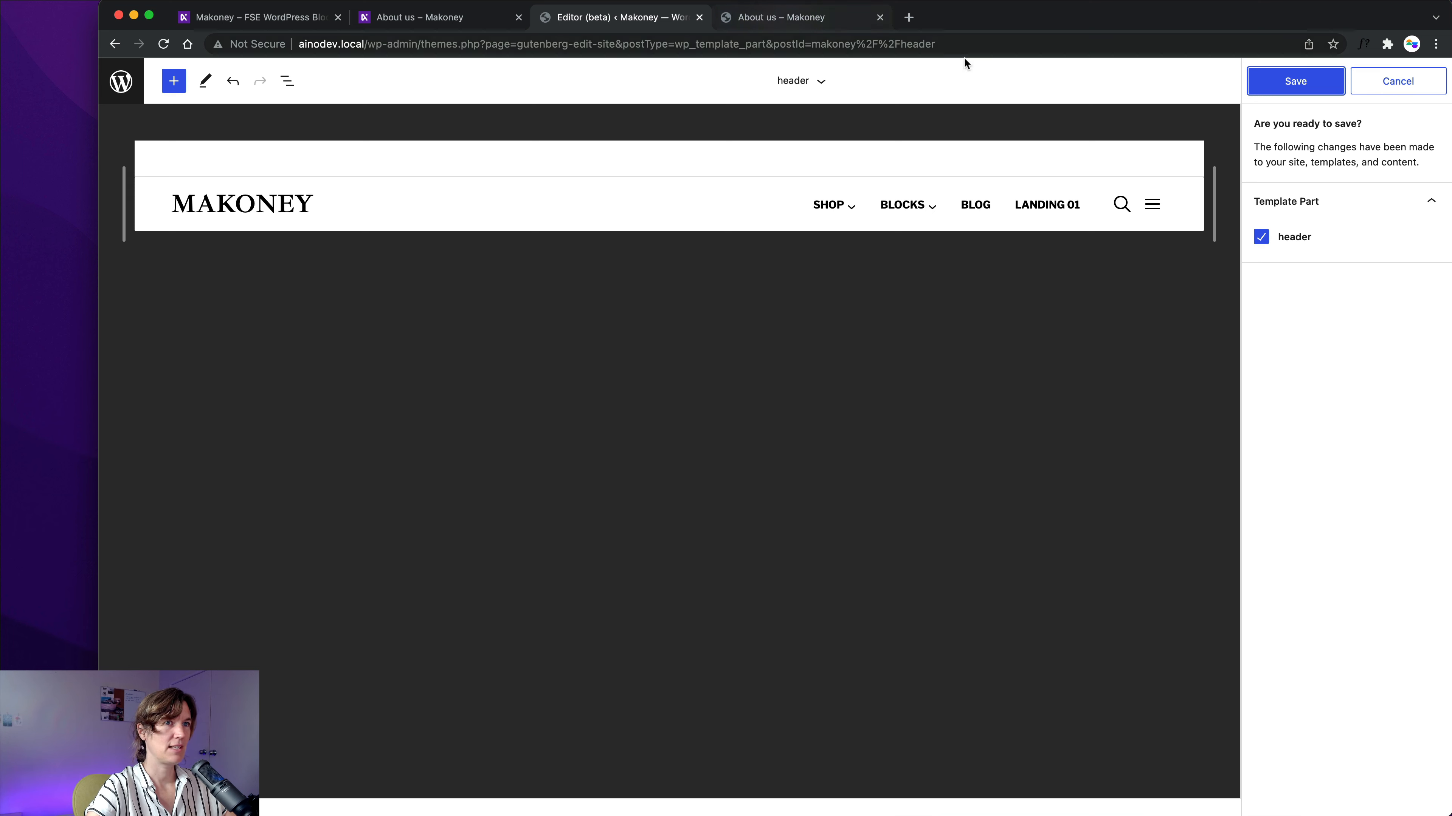
pyautogui.click(784, 20)
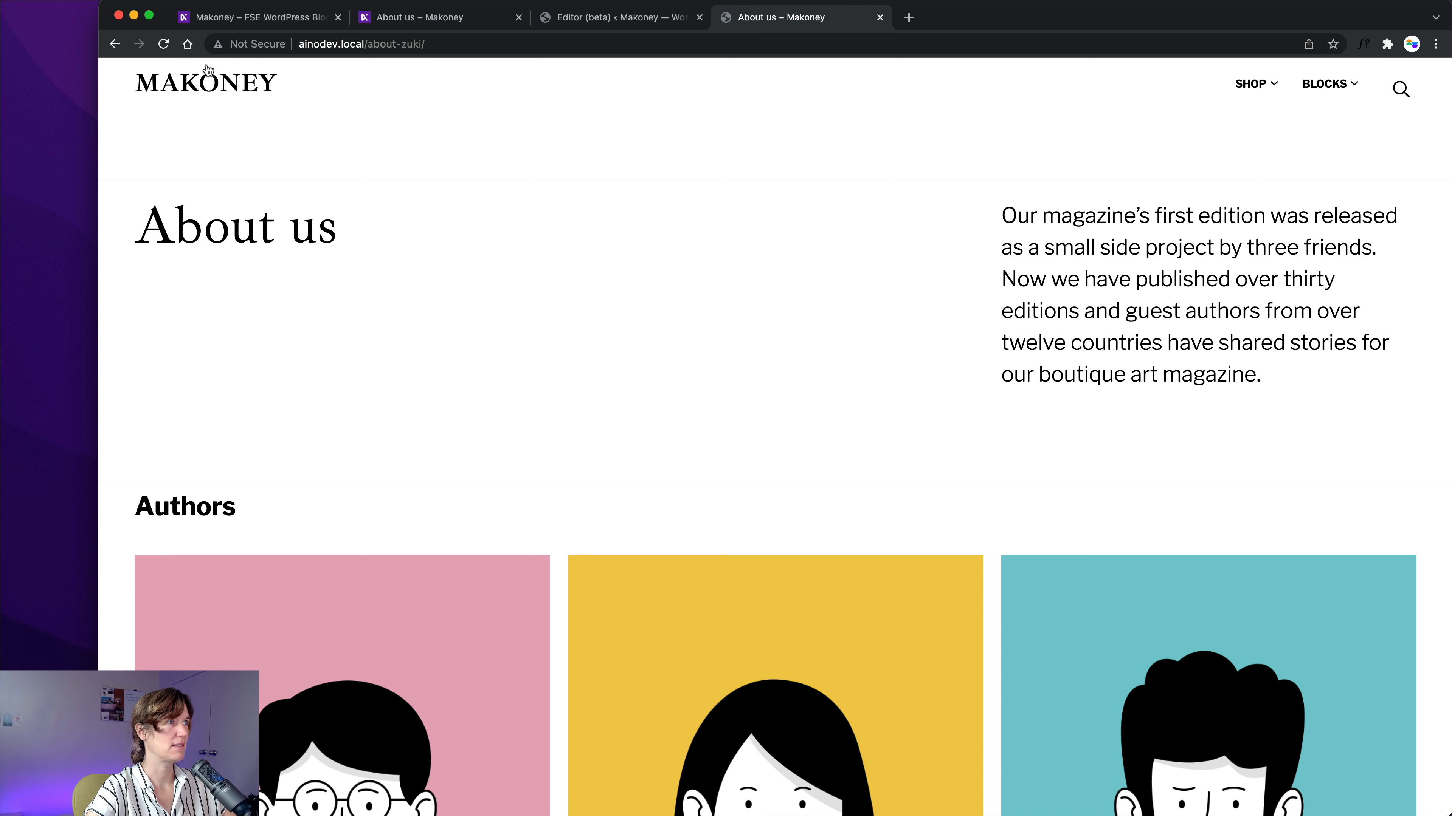
pyautogui.click(167, 46)
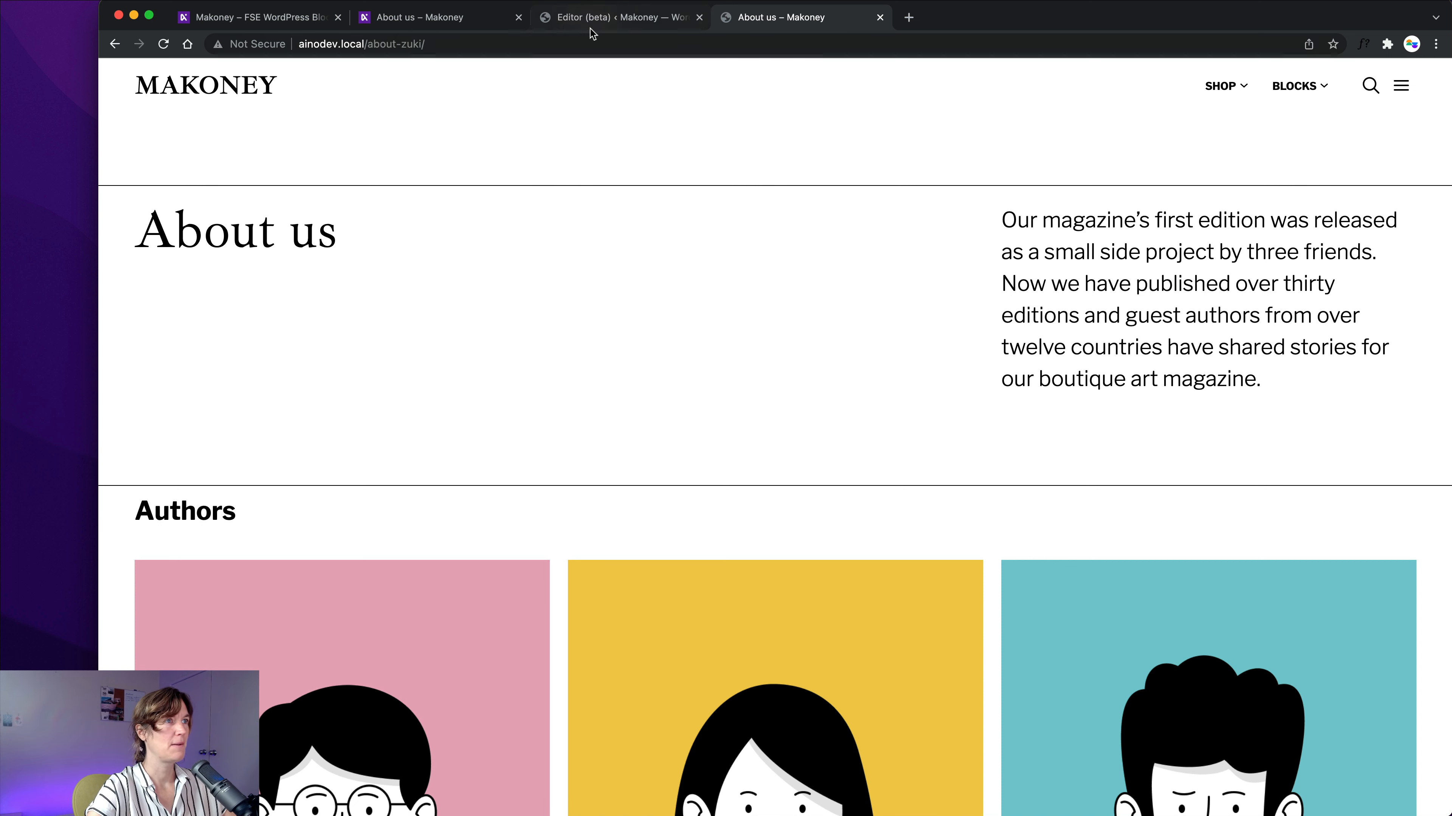
# Open the local site's homepage in a new tab from the site title and examine its large header.
pyautogui.rightClick(219, 74)
pyautogui.click(245, 94)
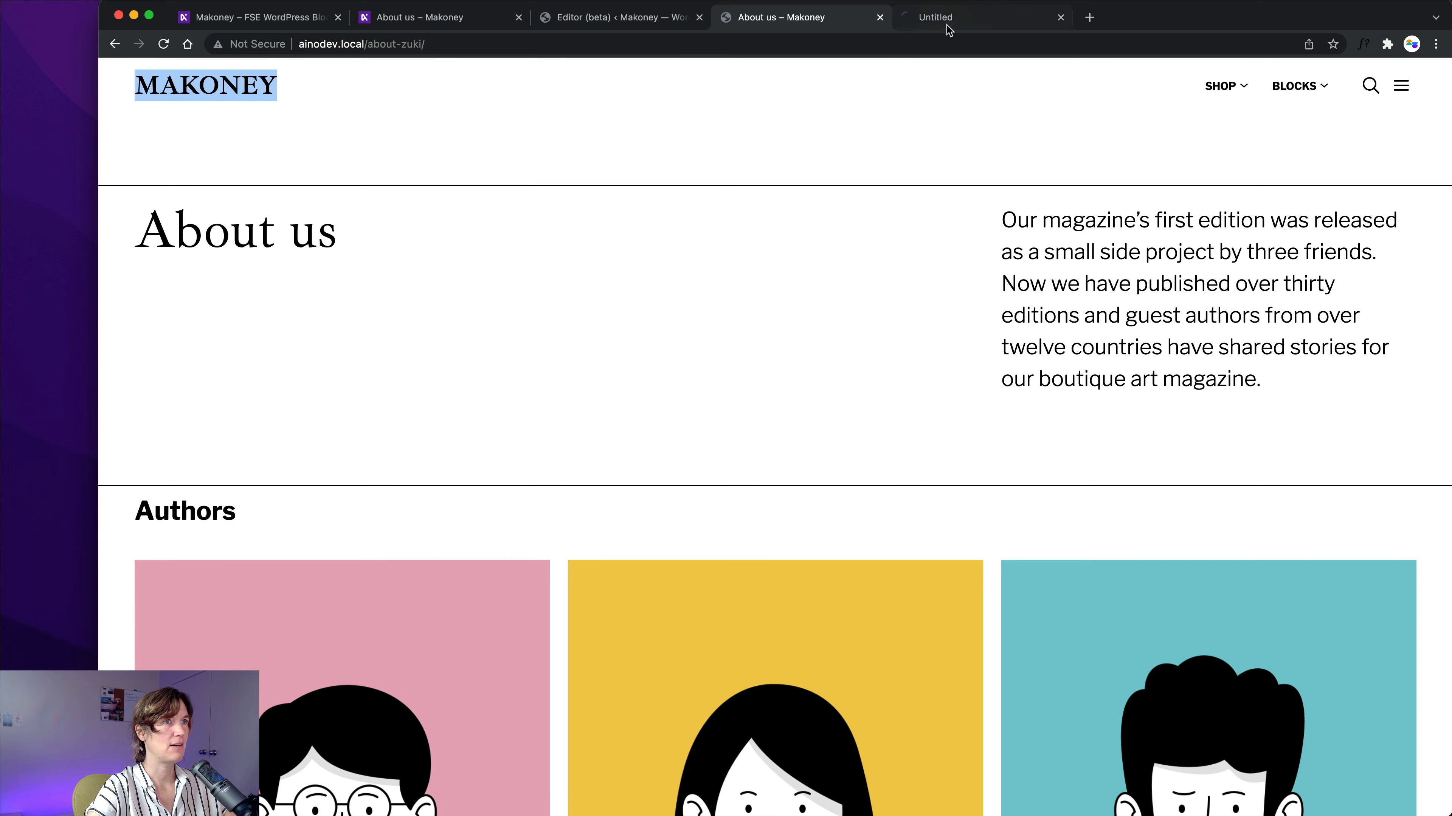
pyautogui.click(949, 25)
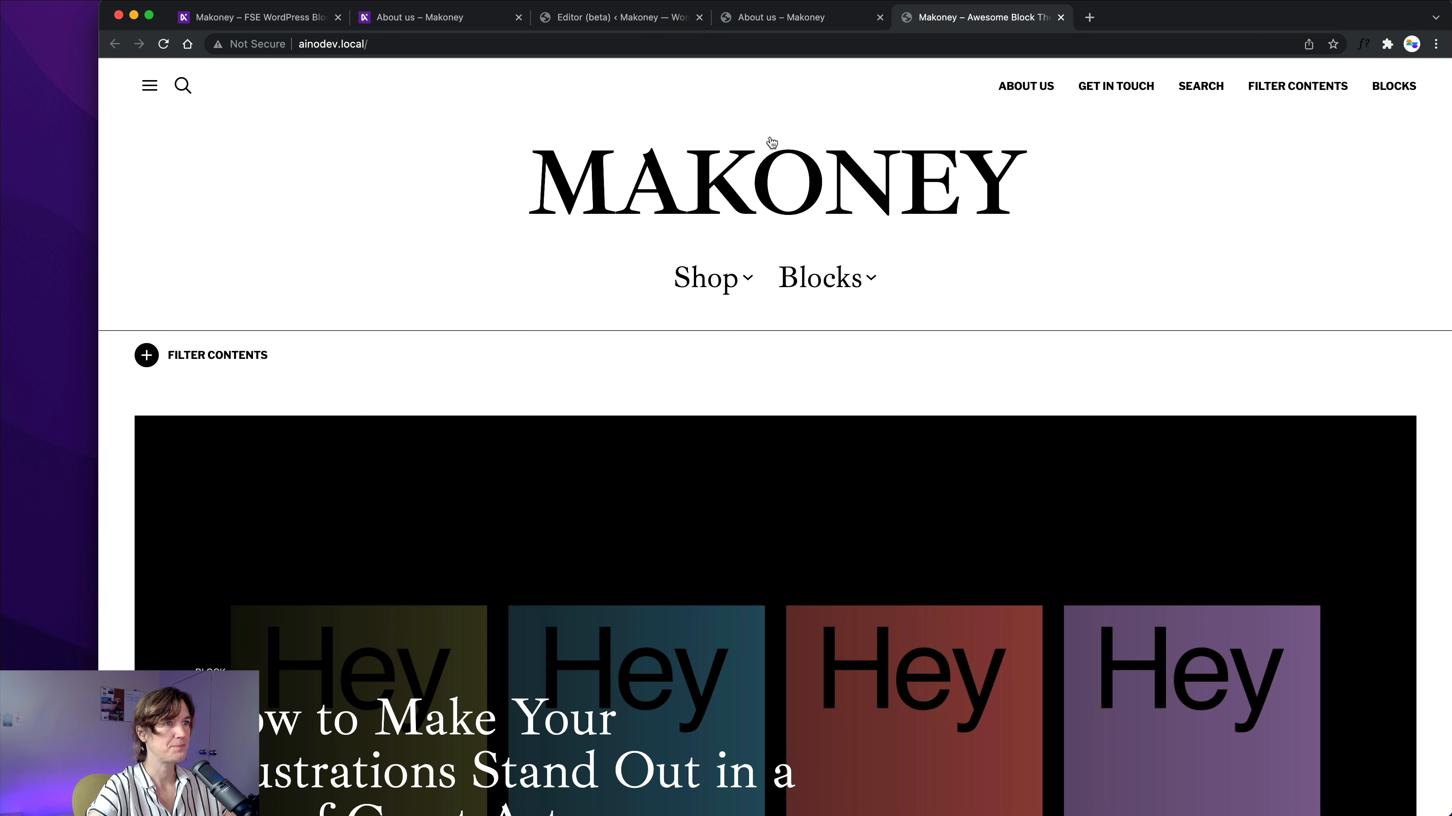
pyautogui.moveTo(702, 292)
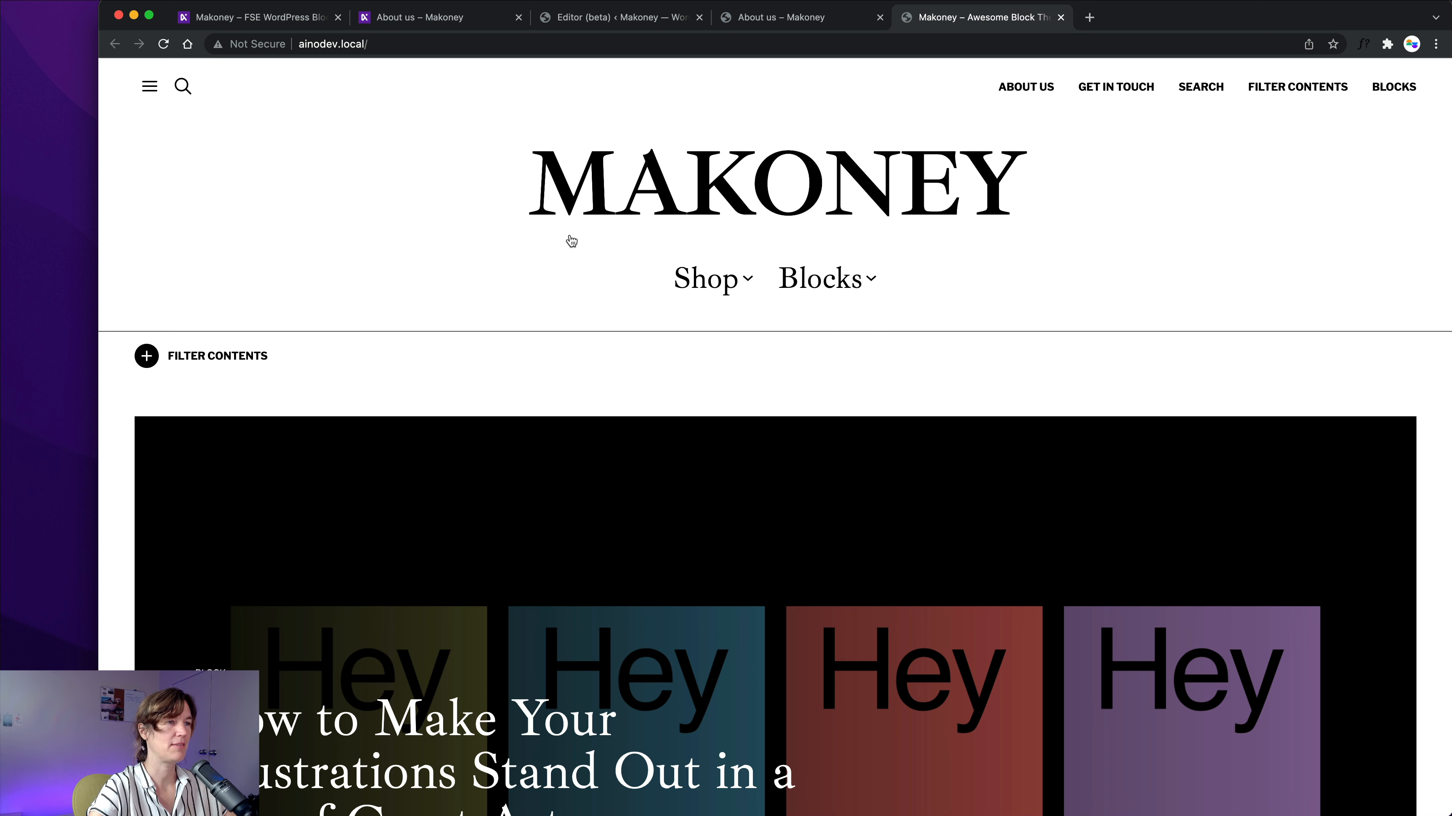
# Examine the local homepage's overlay menu at full width and in a responsive device view narrowed to 561 px.
pyautogui.click(151, 99)
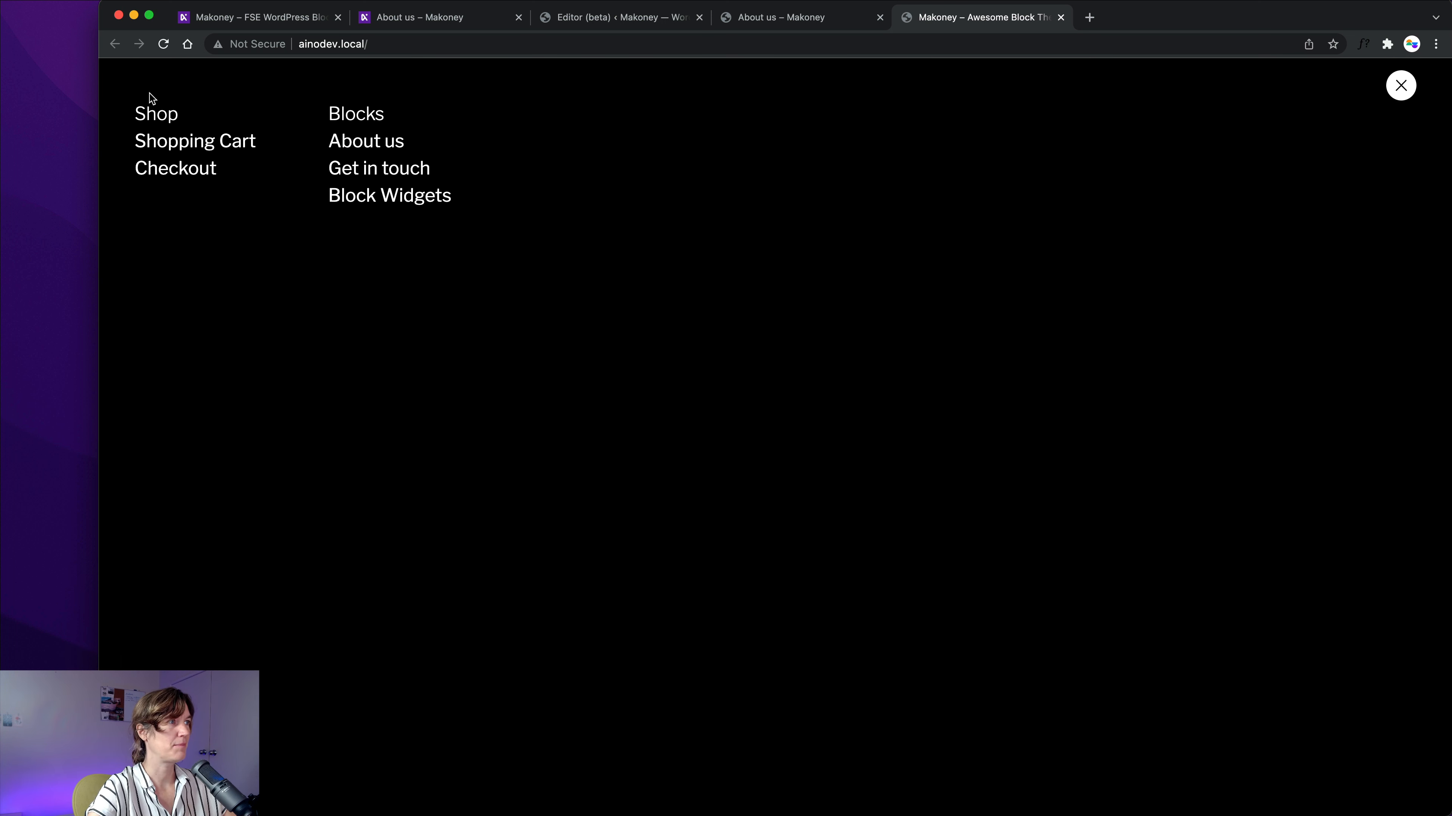
pyautogui.click(1398, 93)
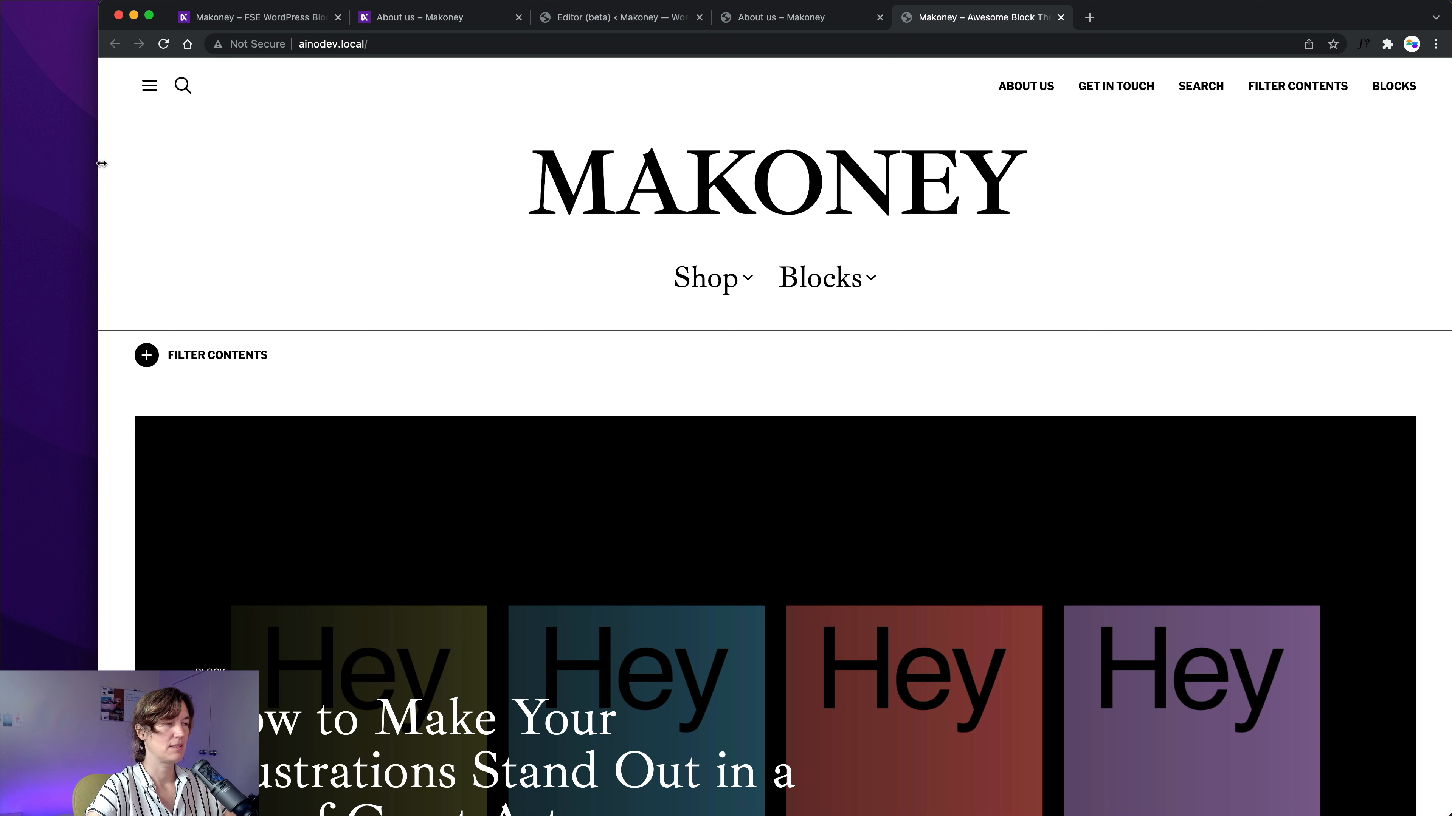
pyautogui.rightClick(130, 157)
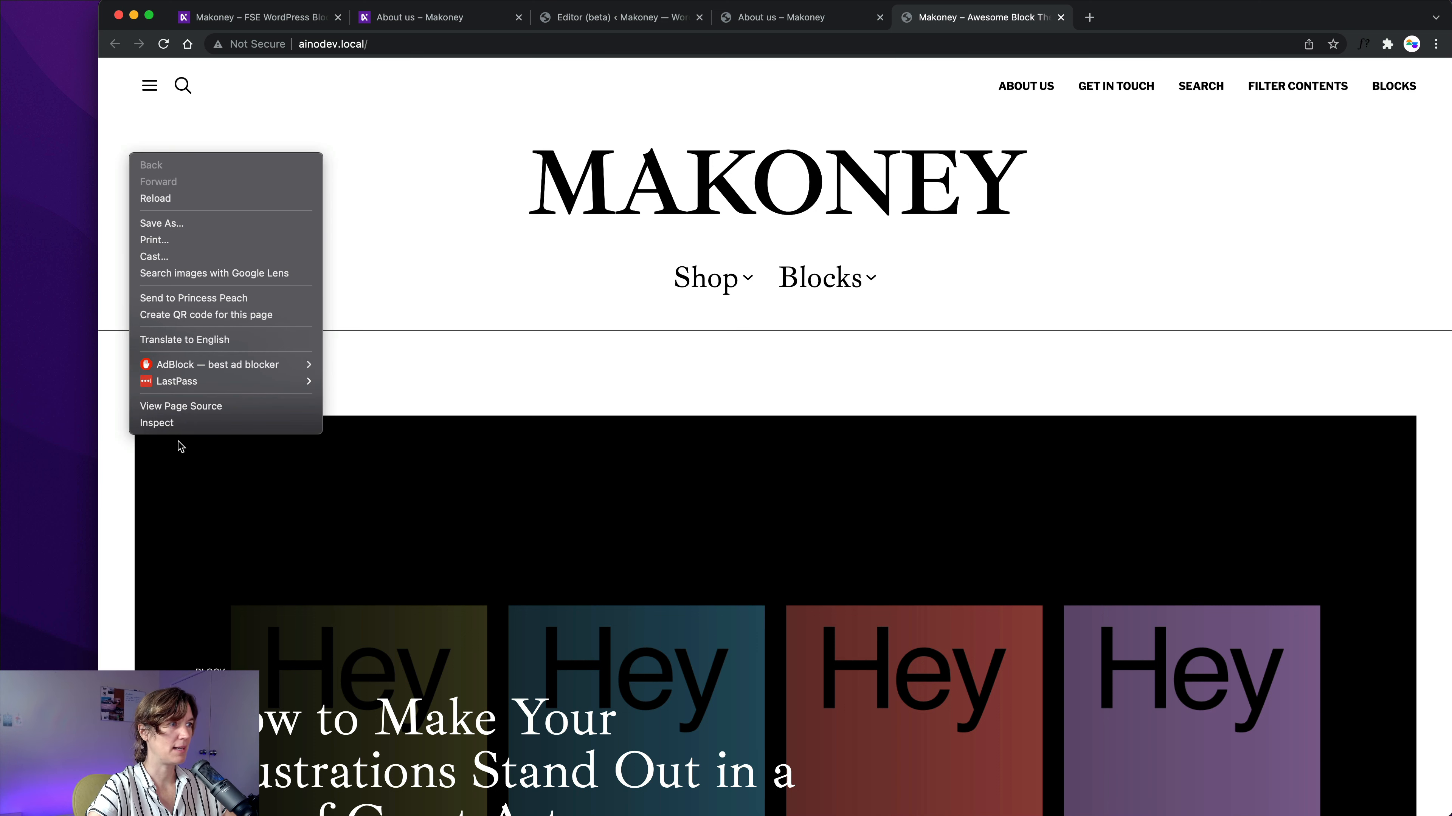
pyautogui.click(178, 425)
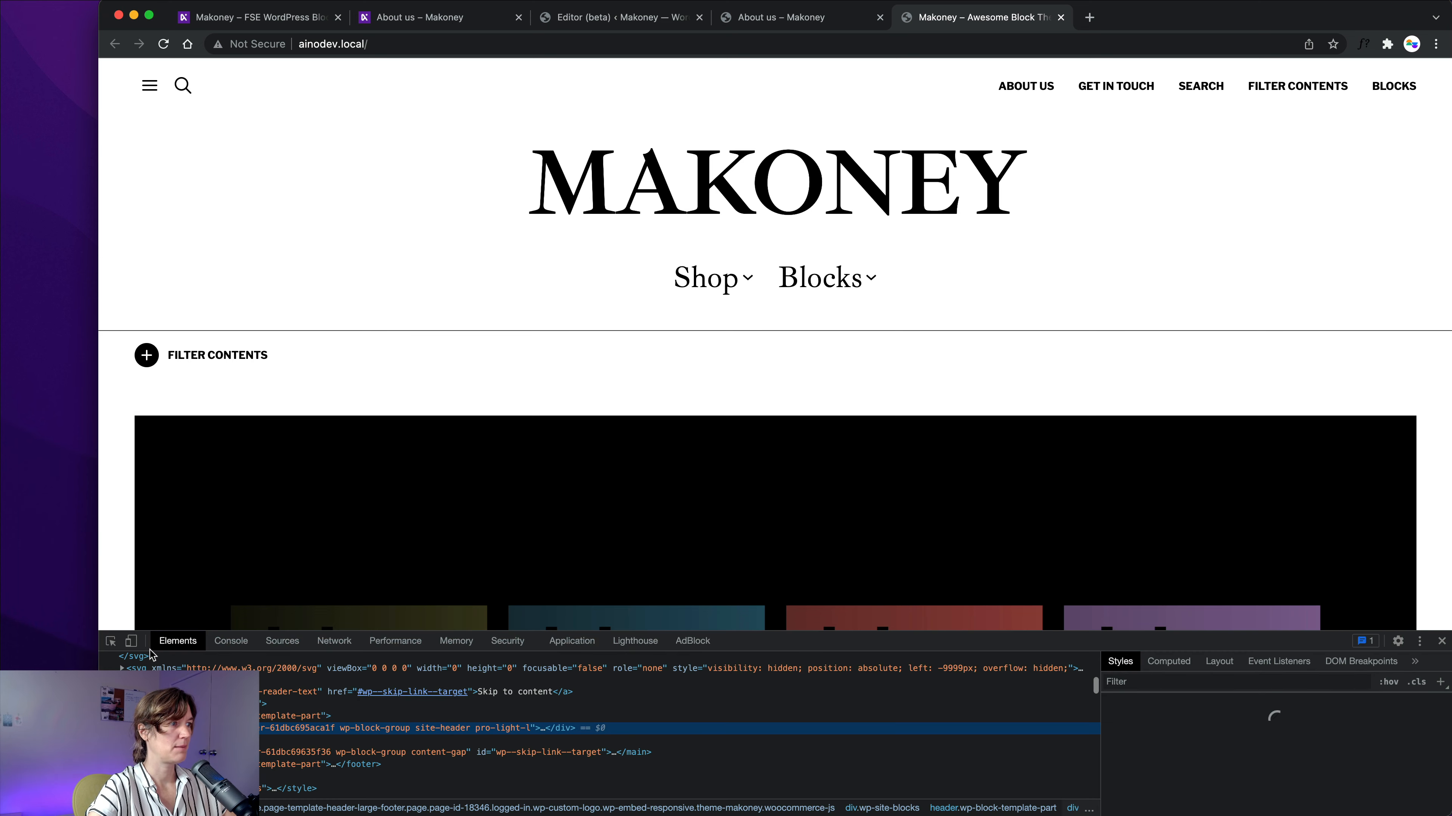
pyautogui.click(131, 641)
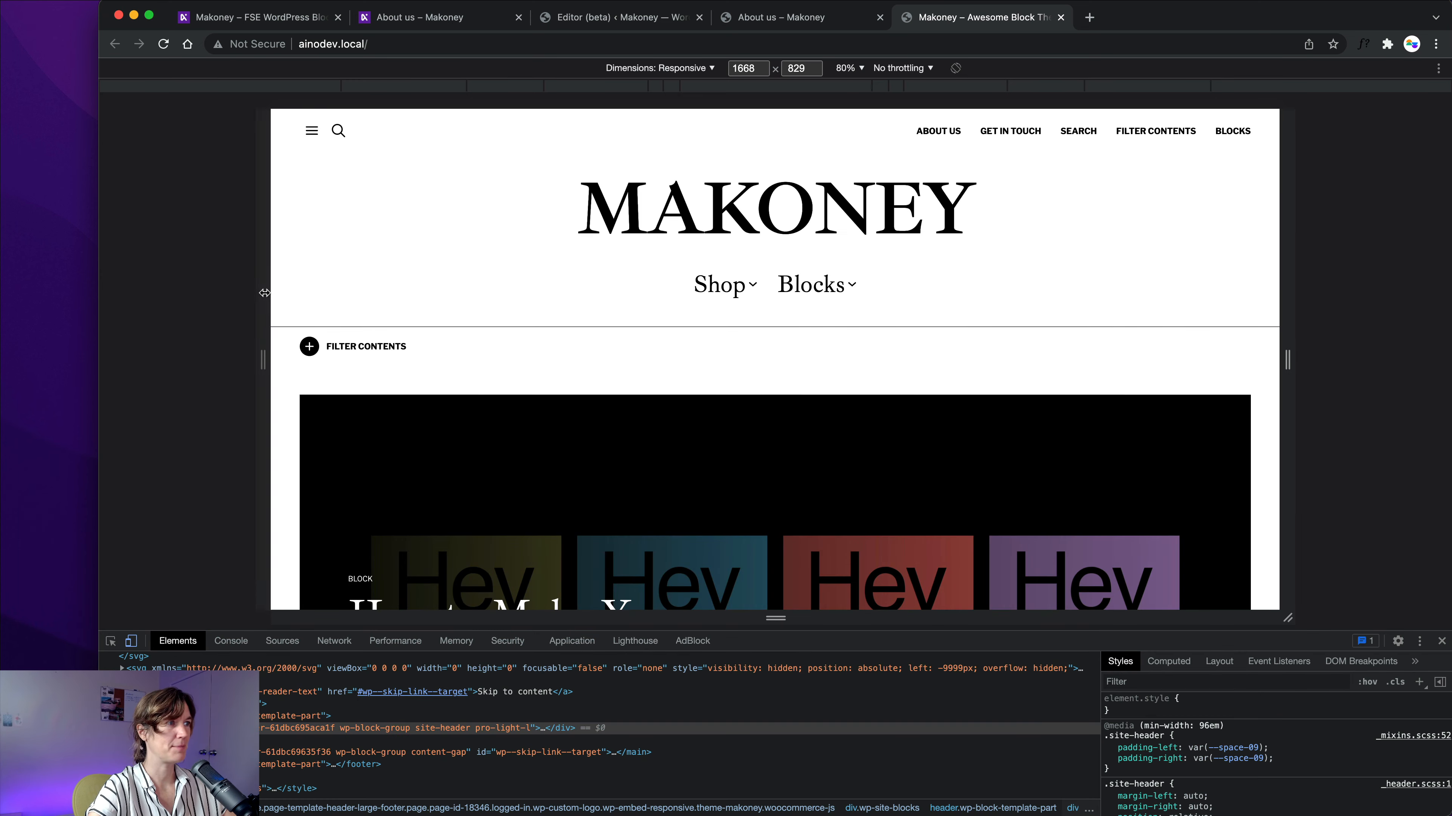
pyautogui.moveTo(267, 292); pyautogui.dragTo(604, 267)
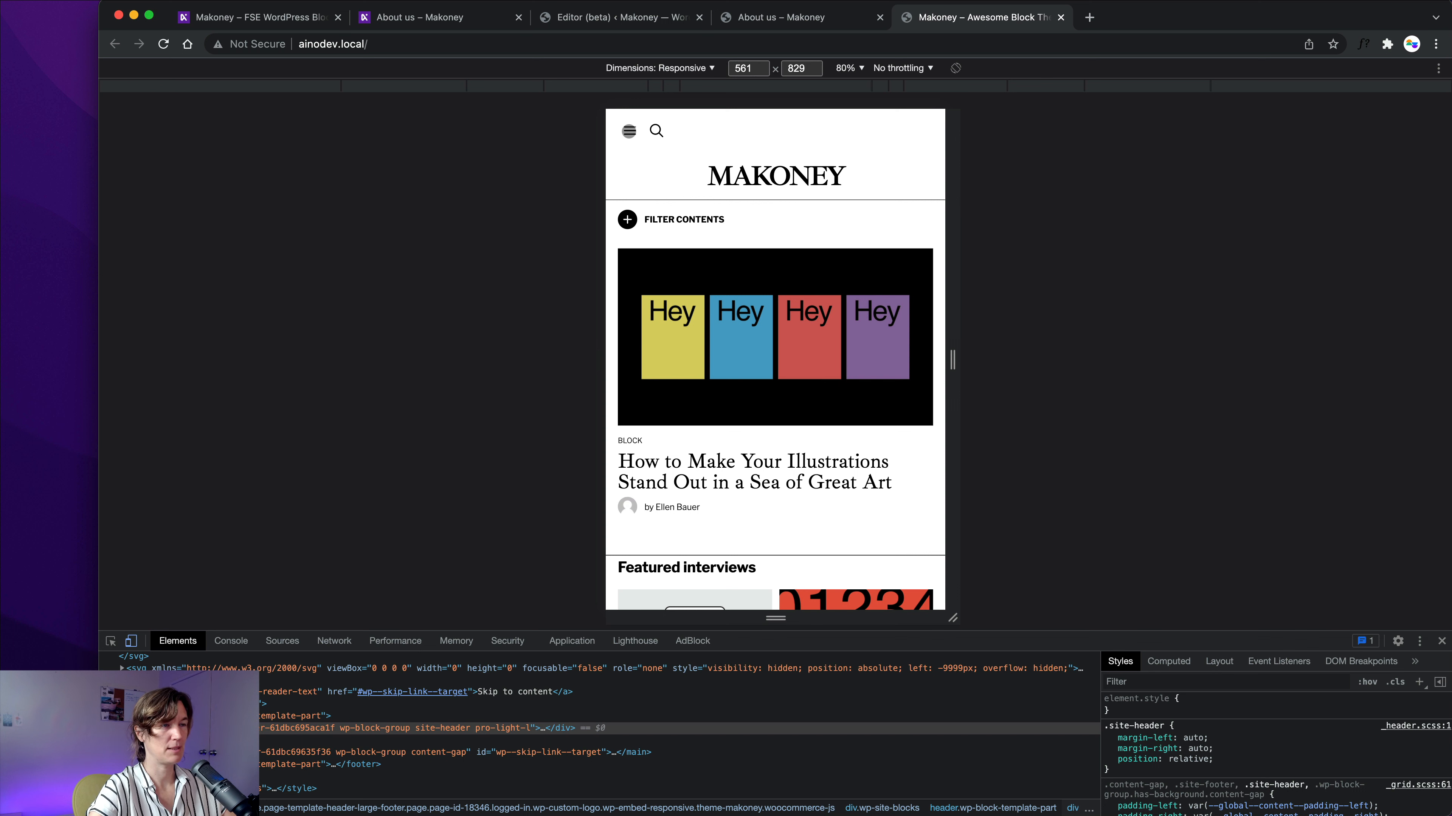
pyautogui.click(628, 130)
pyautogui.click(921, 128)
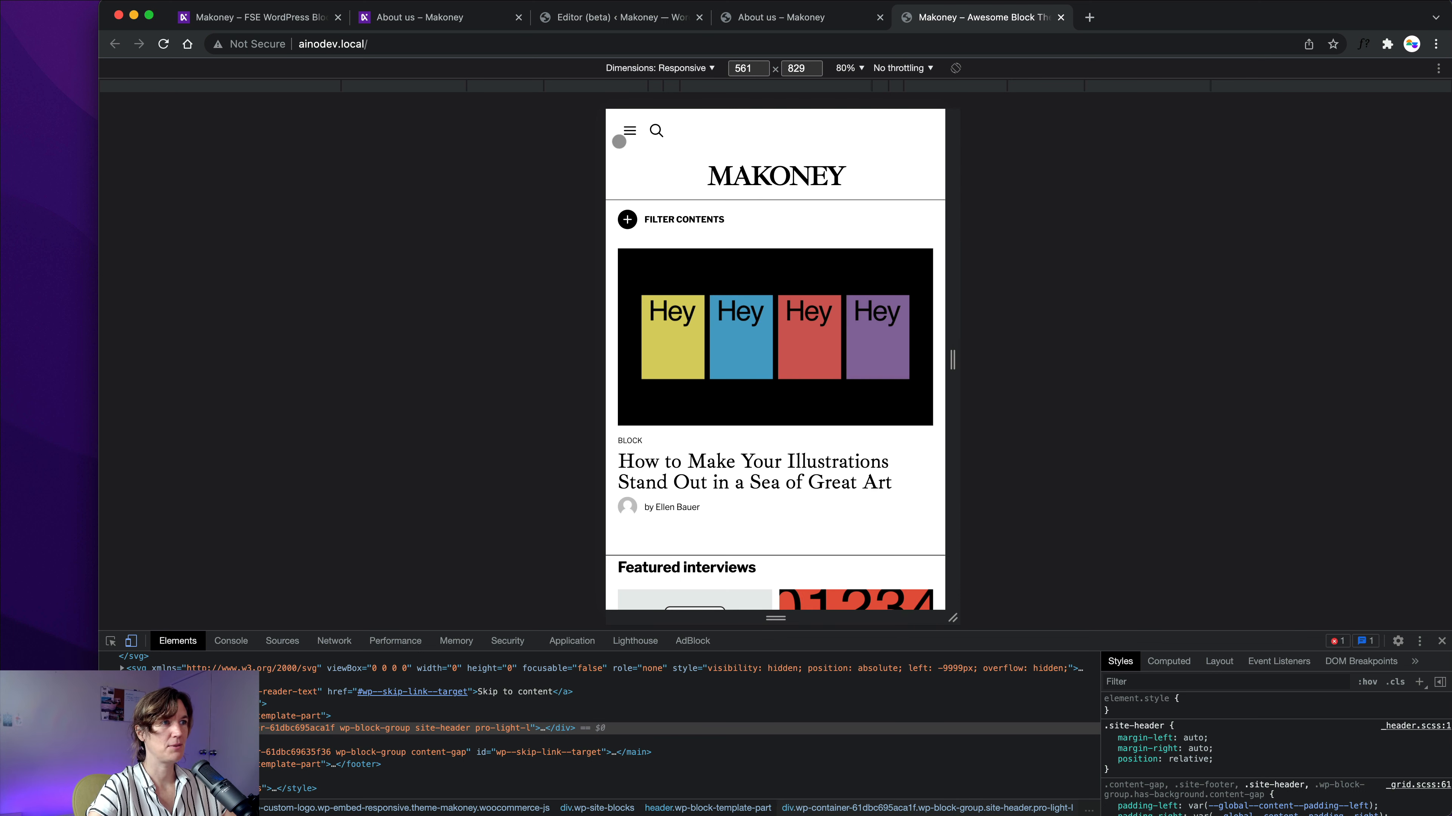
# Leave the responsive device view and check the homepage's overlay menu at full desktop width.
pyautogui.click(132, 642)
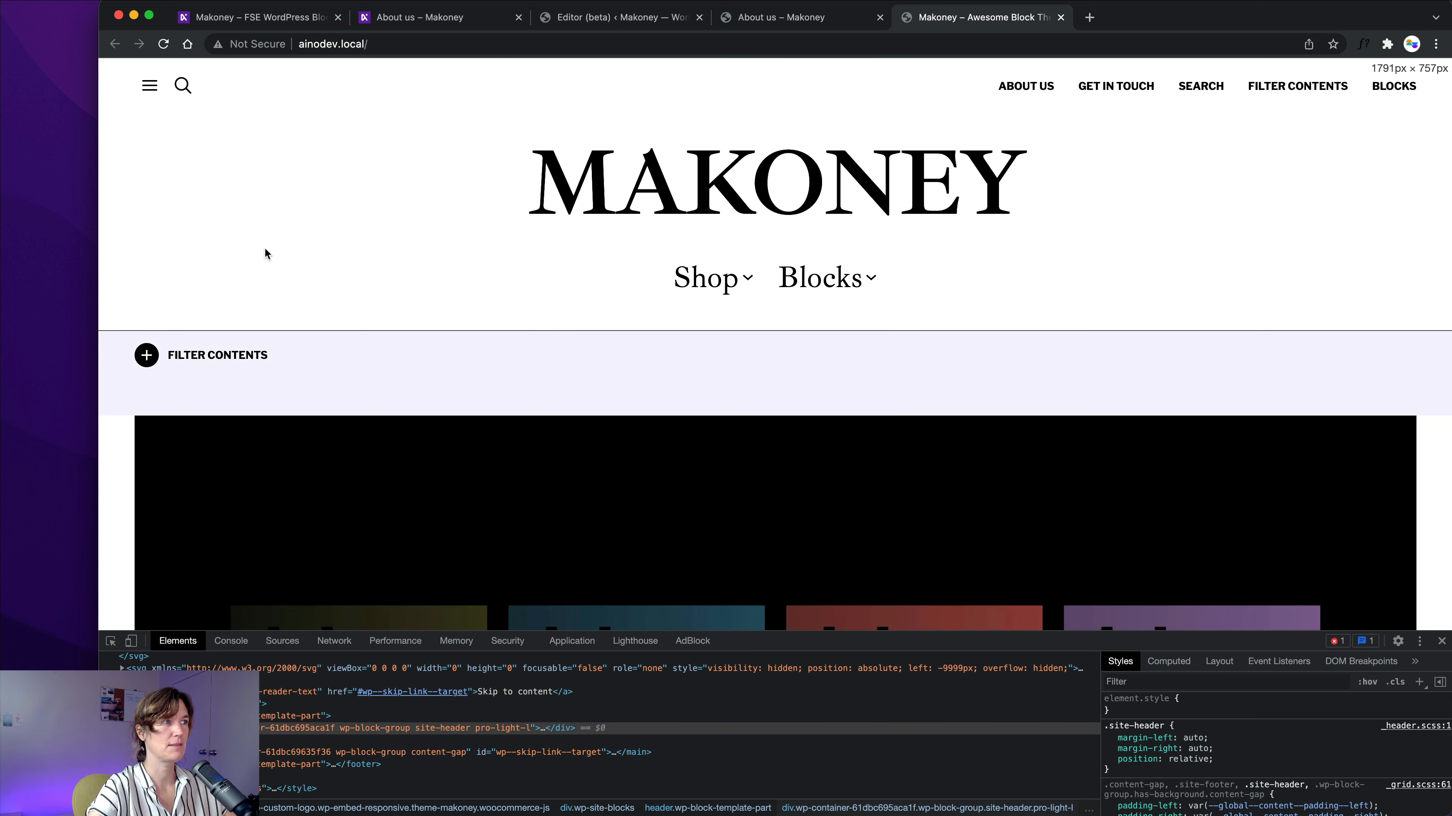
pyautogui.click(150, 88)
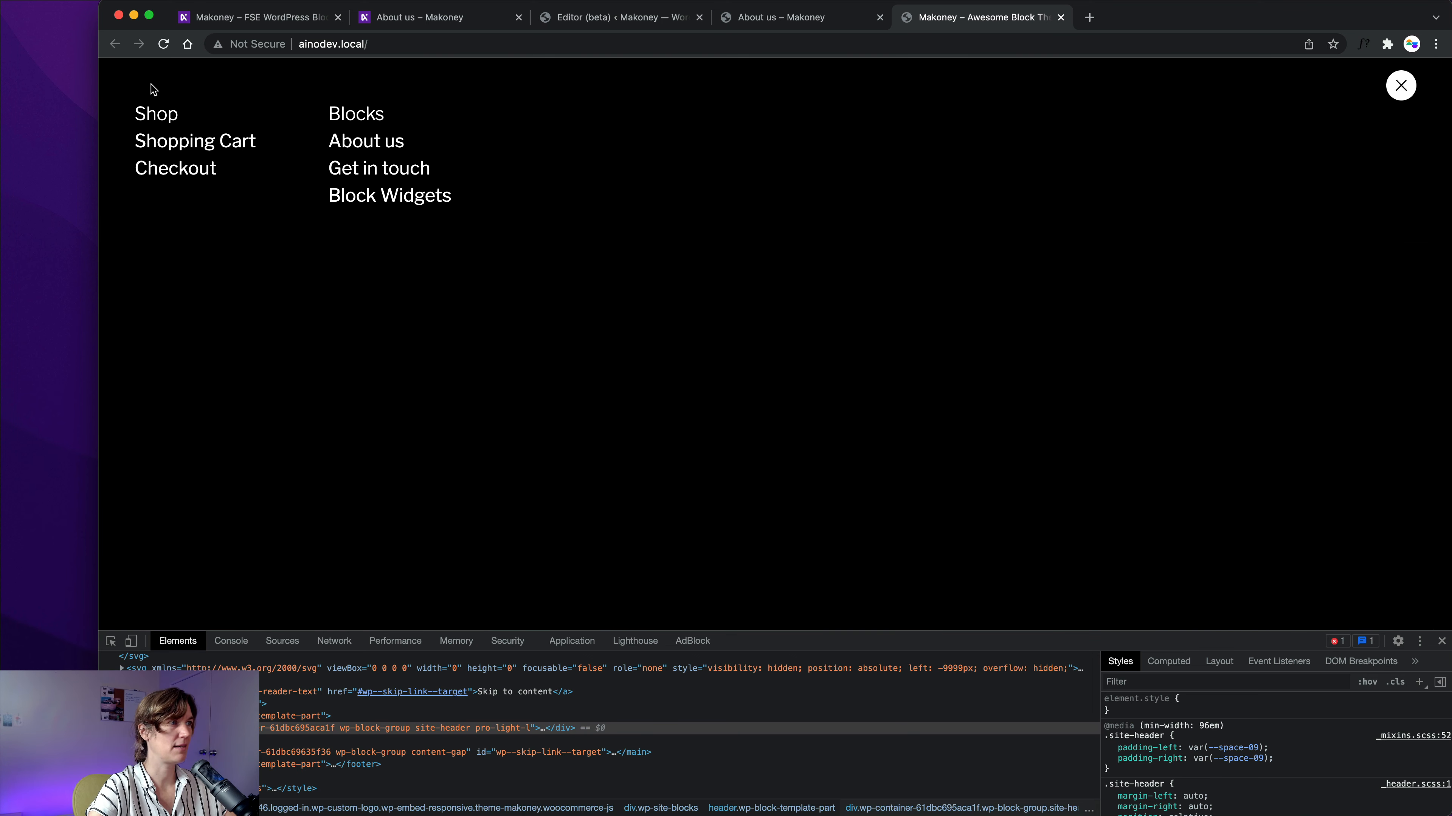
pyautogui.click(1404, 87)
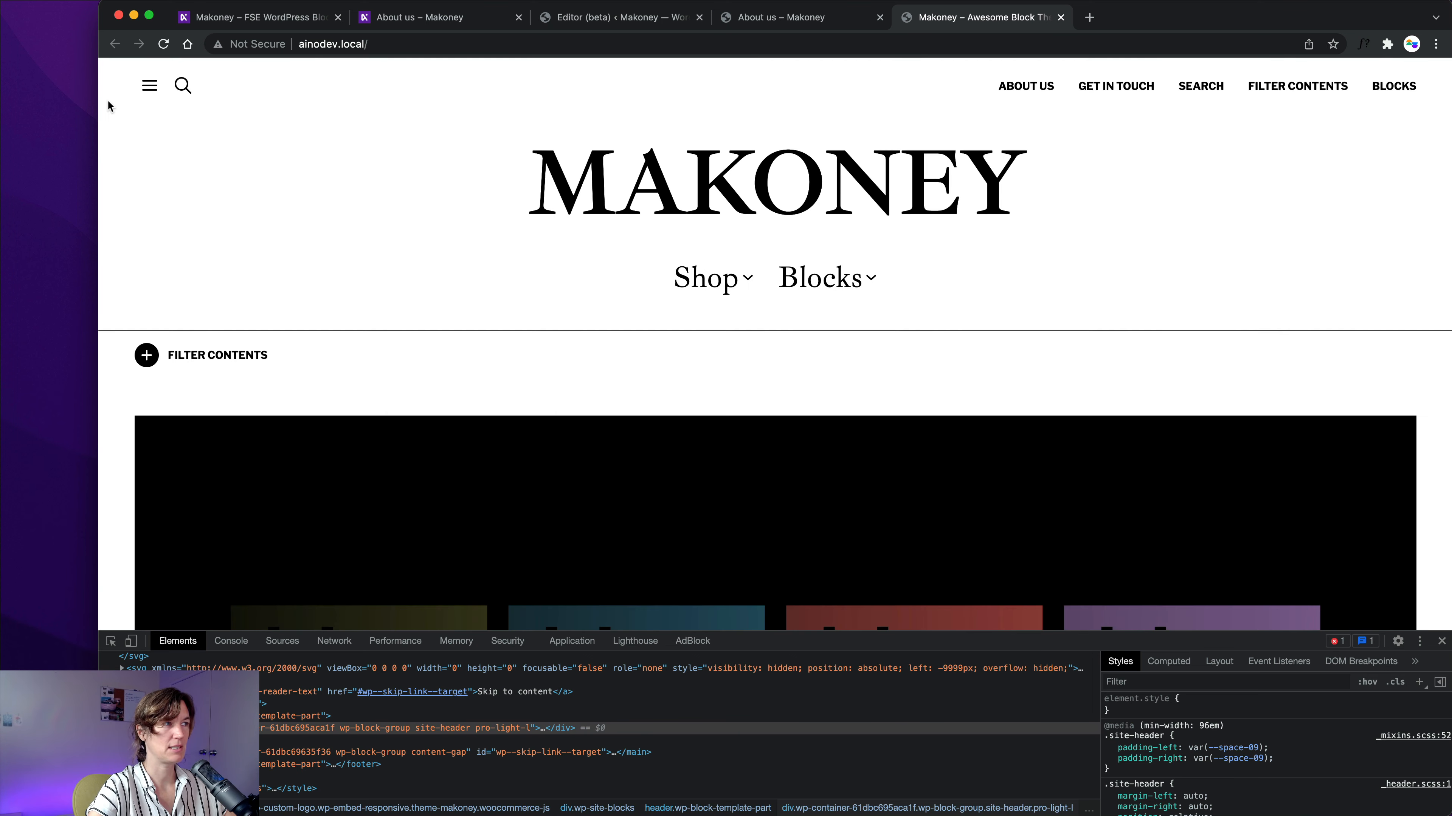
# Leave the header template part for the WordPress dashboard and open the classic Menus management page.
pyautogui.click(801, 17)
pyautogui.click(618, 18)
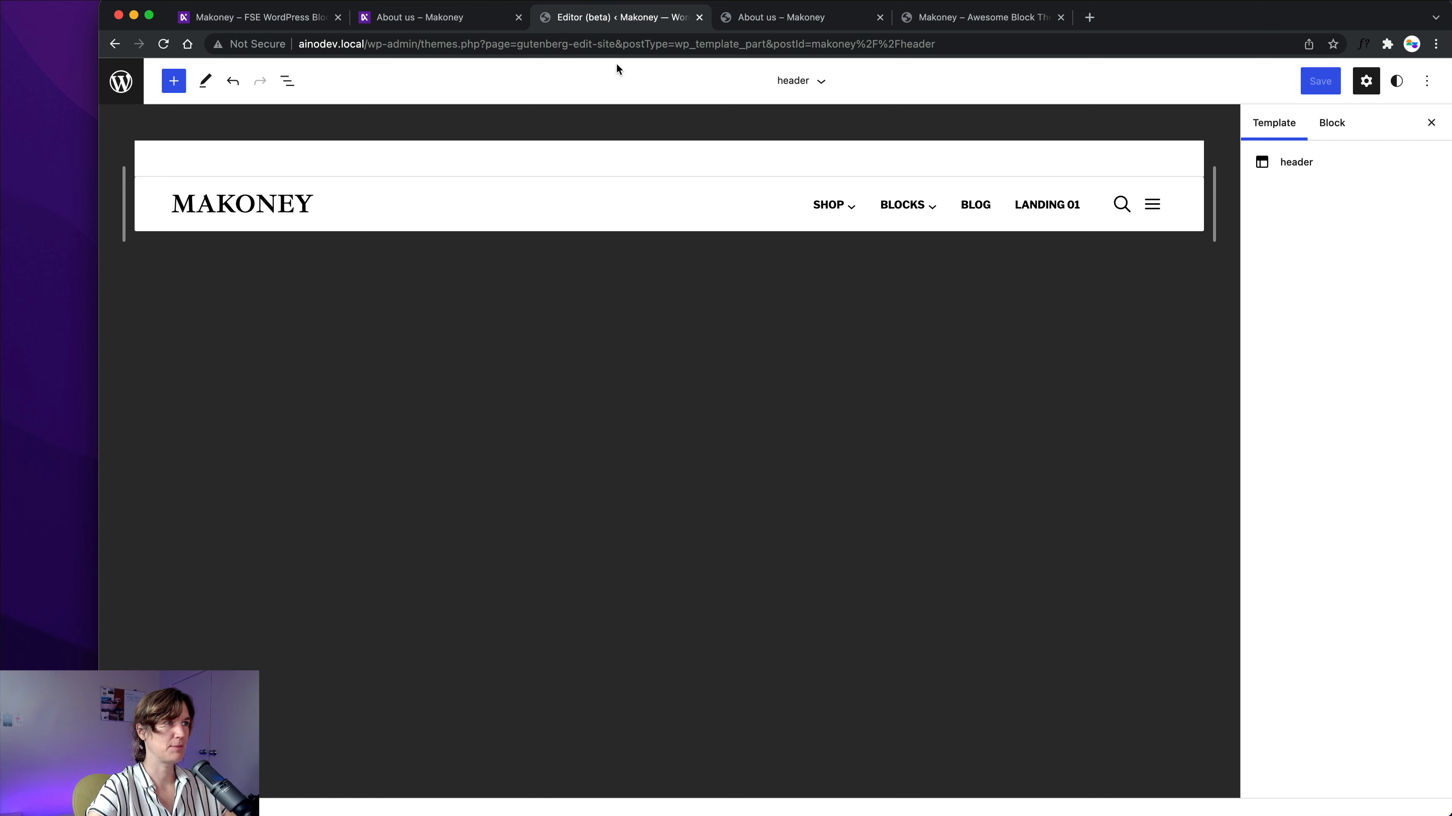
pyautogui.click(121, 82)
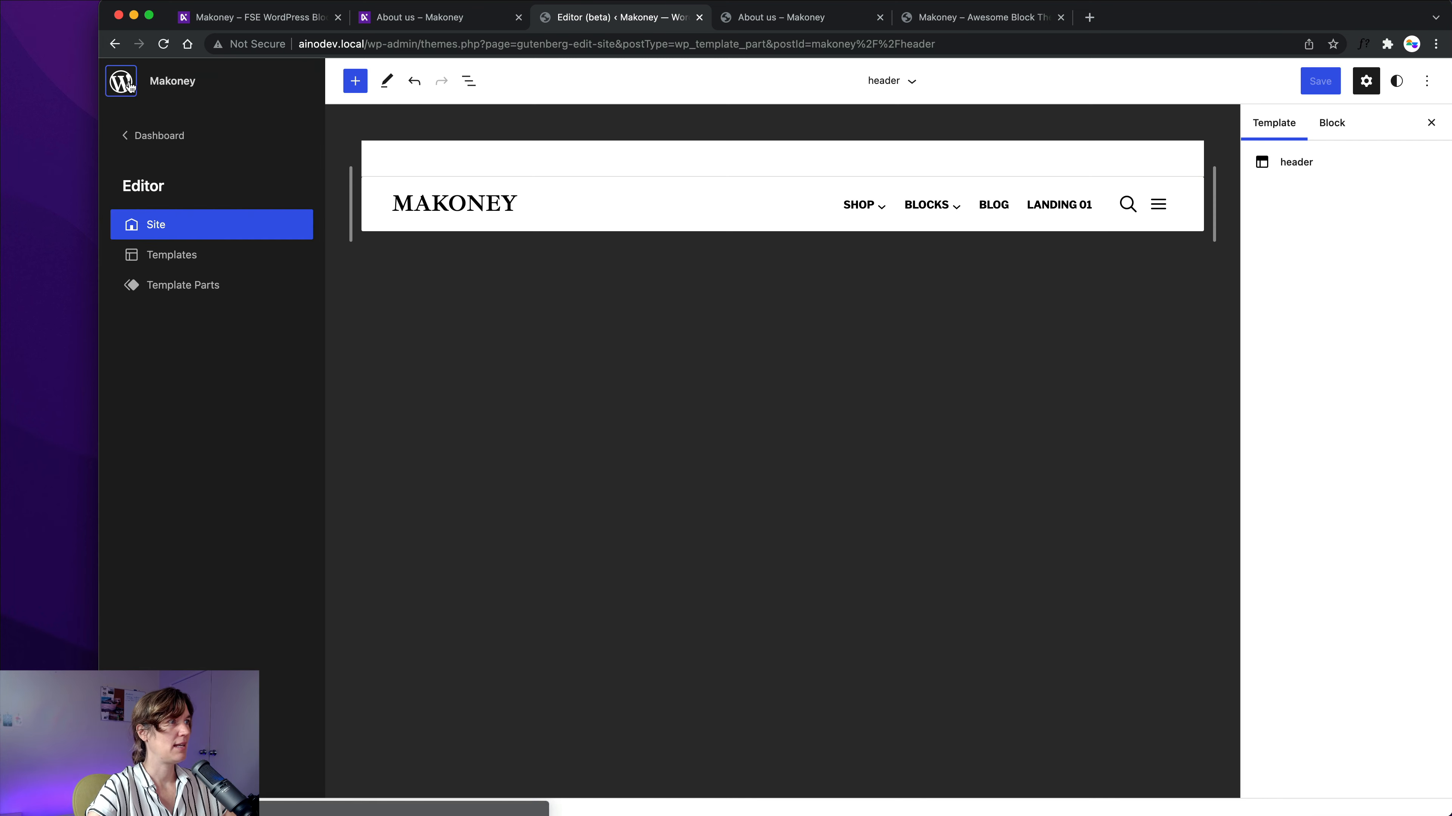
pyautogui.click(138, 144)
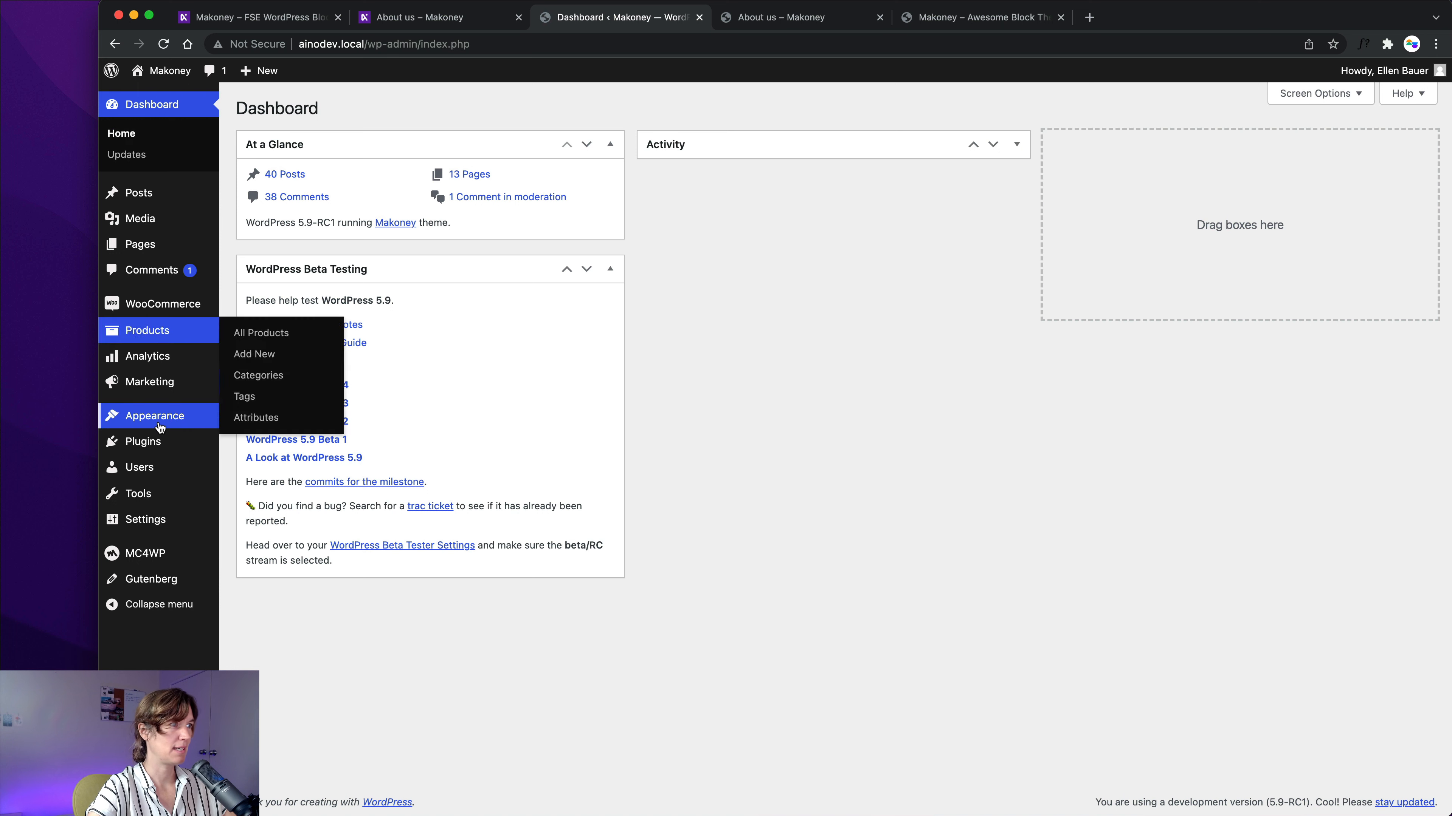
pyautogui.moveTo(171, 416)
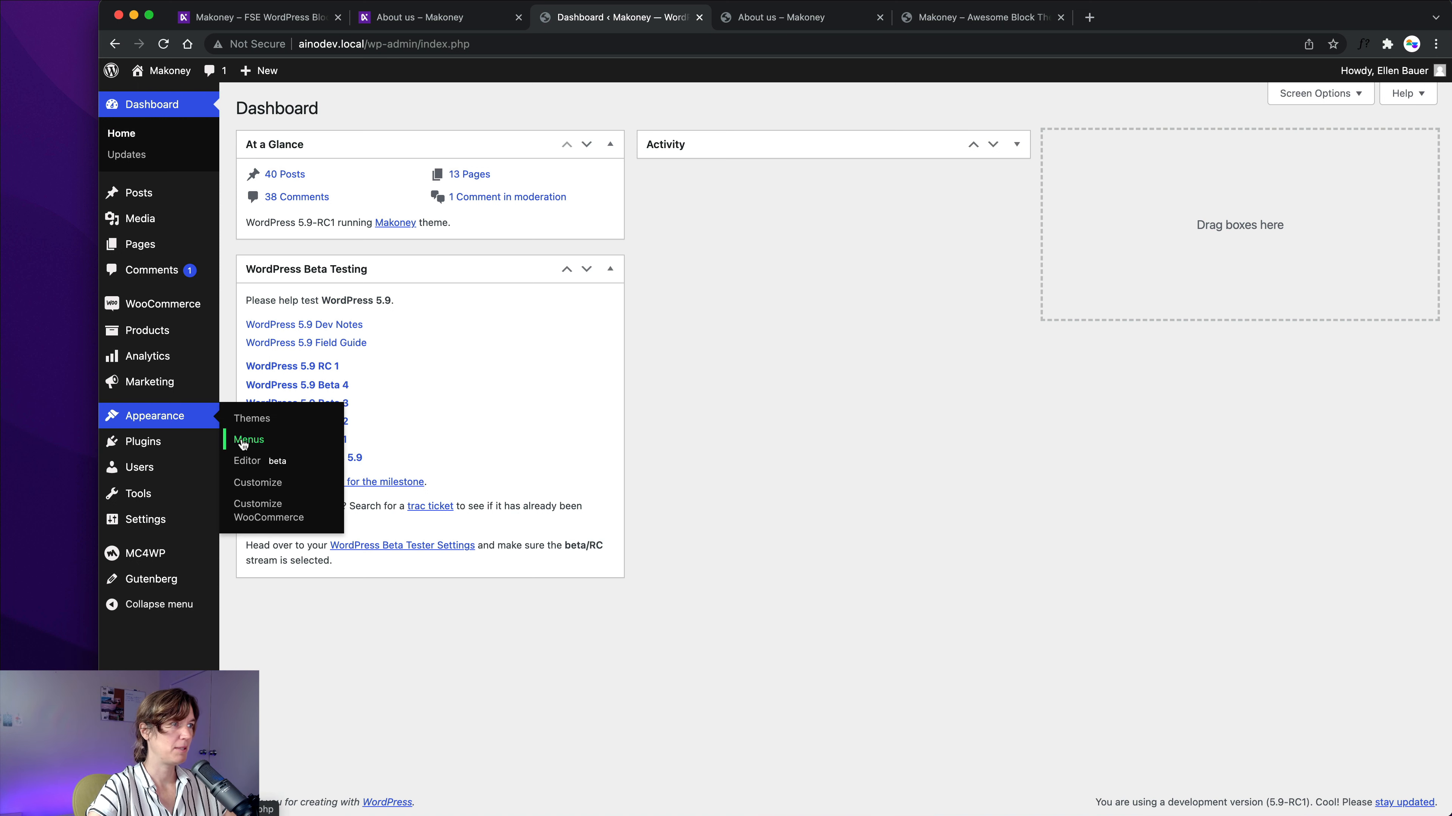
pyautogui.click(267, 418)
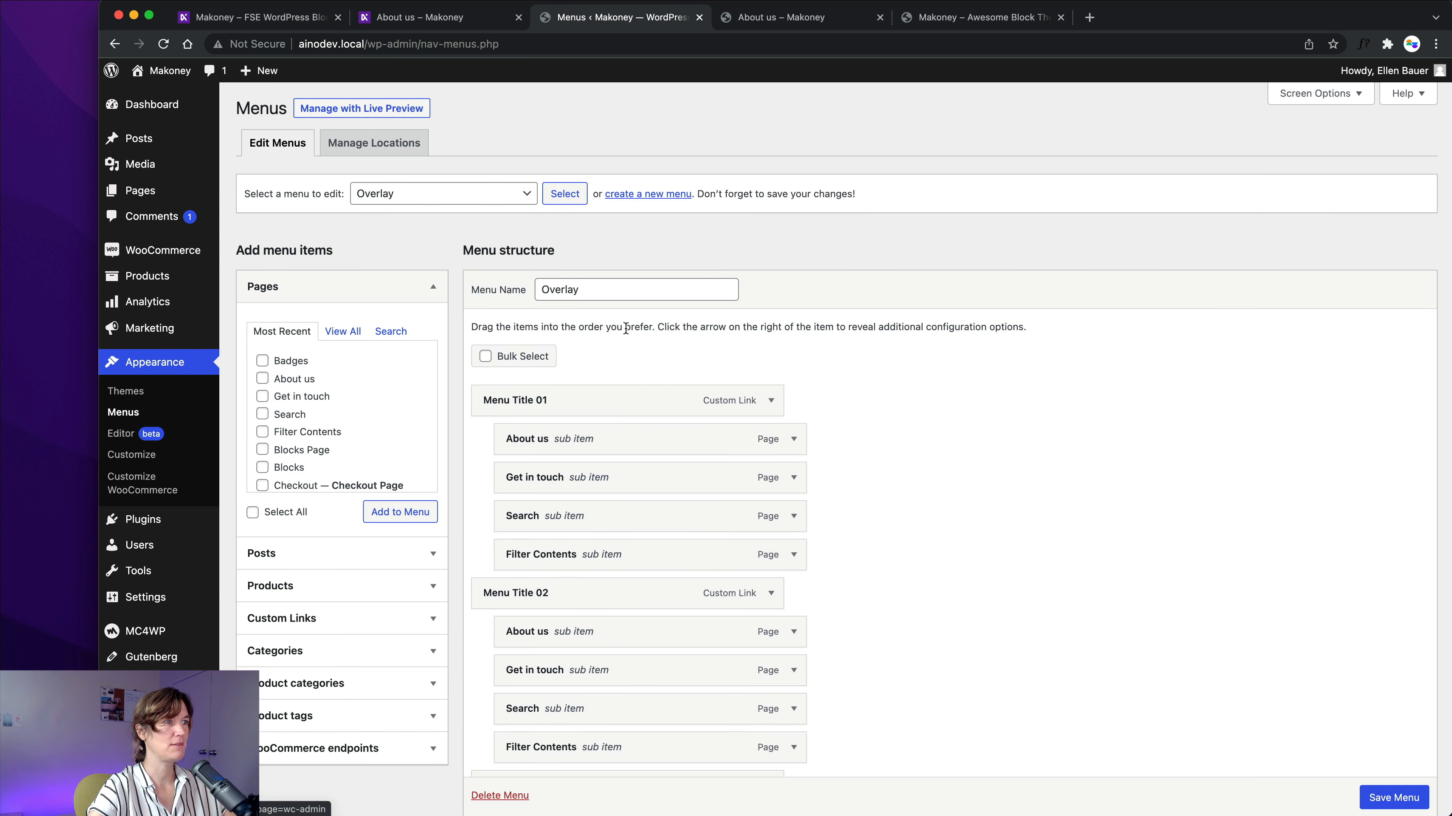
# Review the Overlay menu's title items and their sub items, and save the menu.
pyautogui.scroll(-3, 629, 328)
pyautogui.scroll(-5, 905, 327)
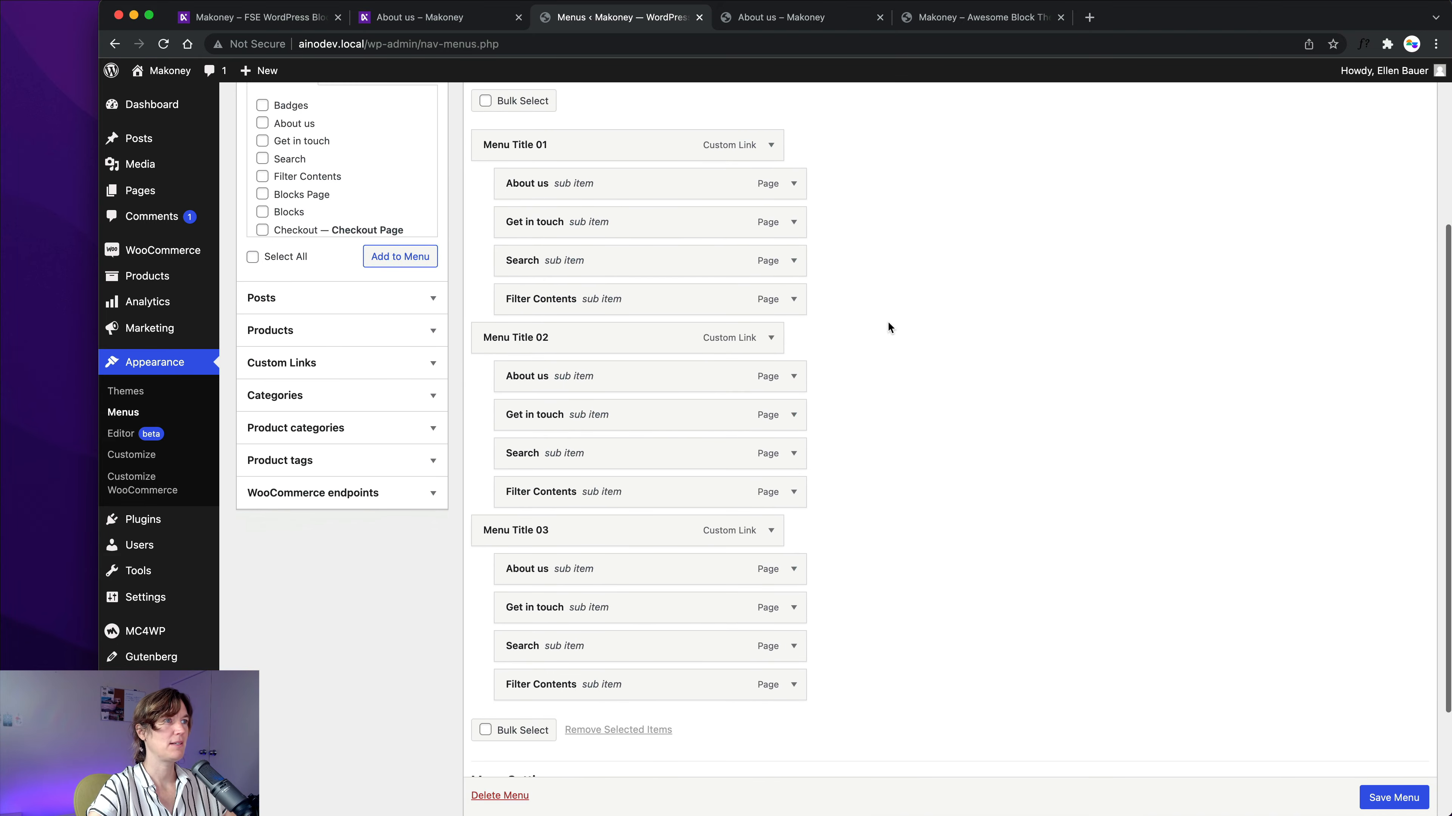
pyautogui.scroll(4, 888, 327)
pyautogui.scroll(2, 443, 256)
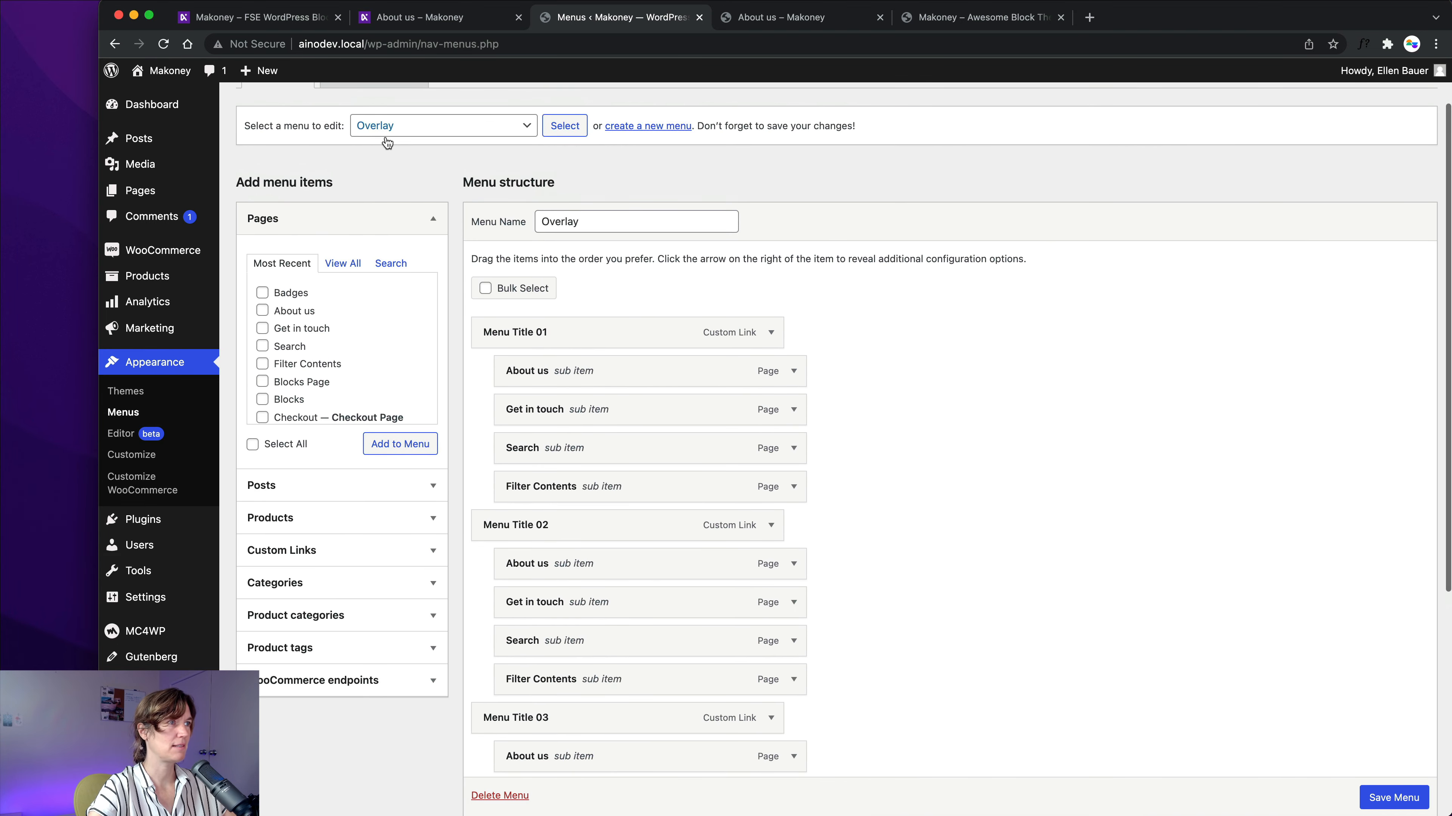
pyautogui.scroll(-4, 641, 167)
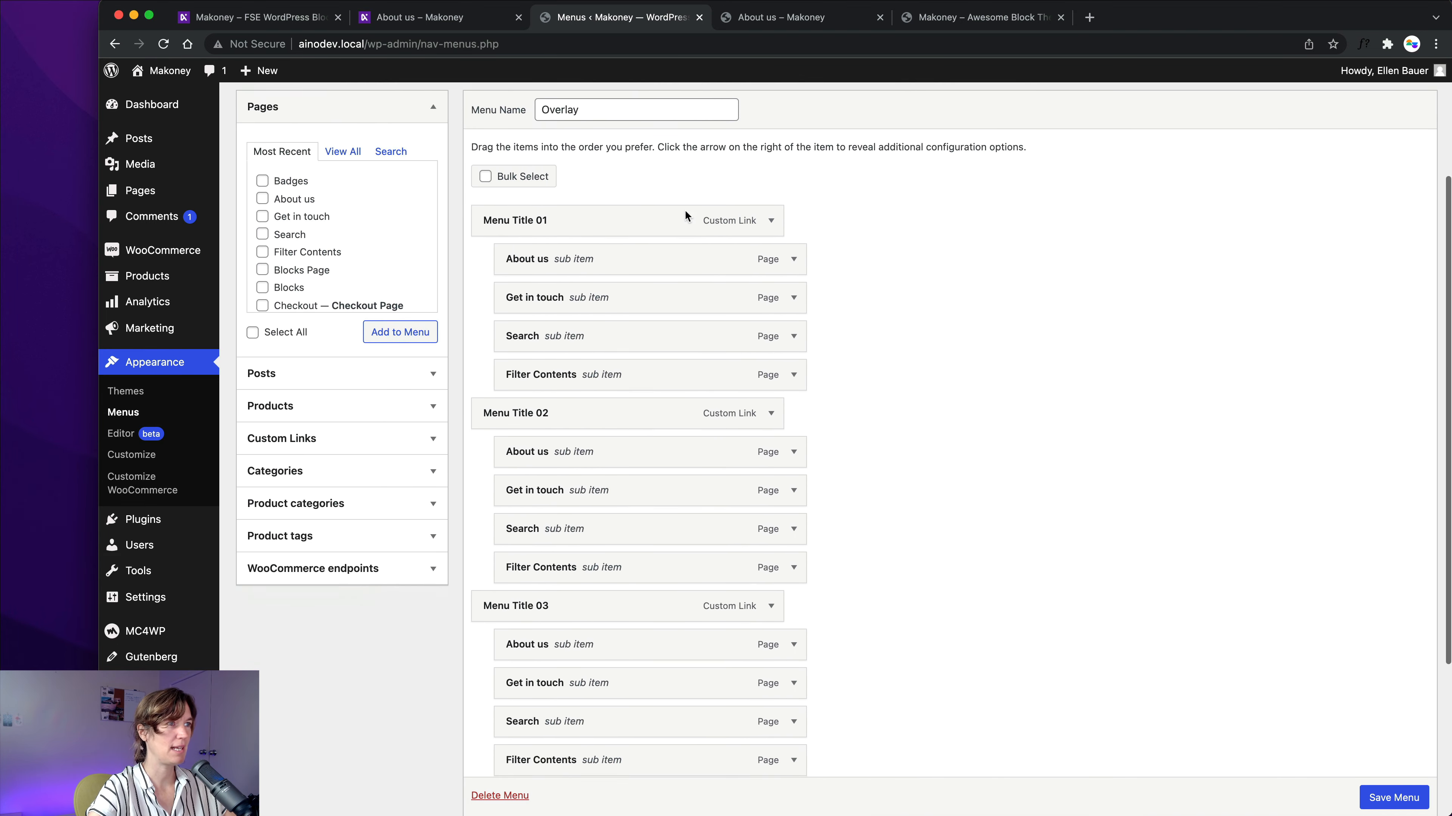
pyautogui.scroll(-2, 547, 234)
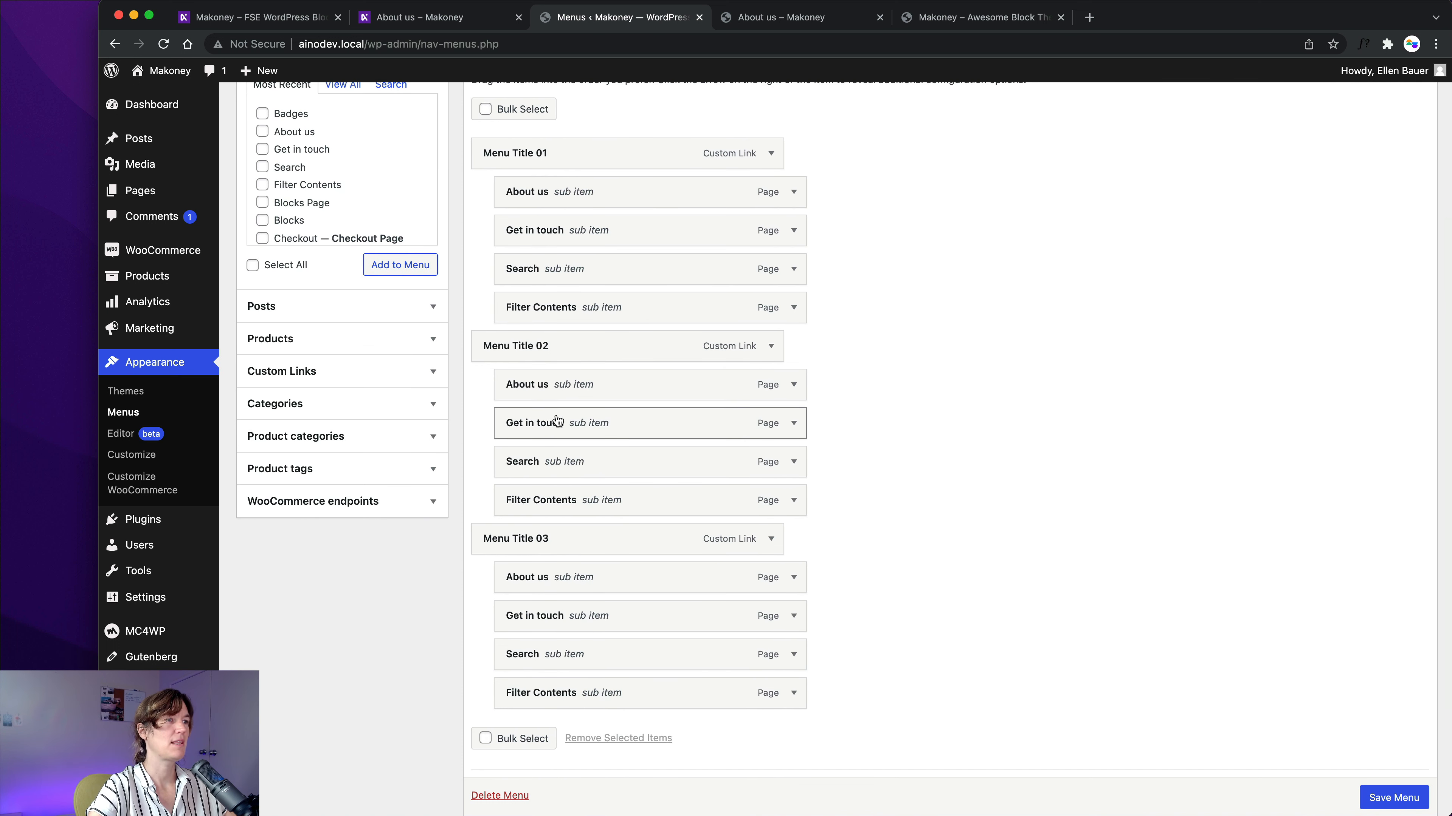
pyautogui.scroll(3, 532, 167)
pyautogui.scroll(-1, 1297, 743)
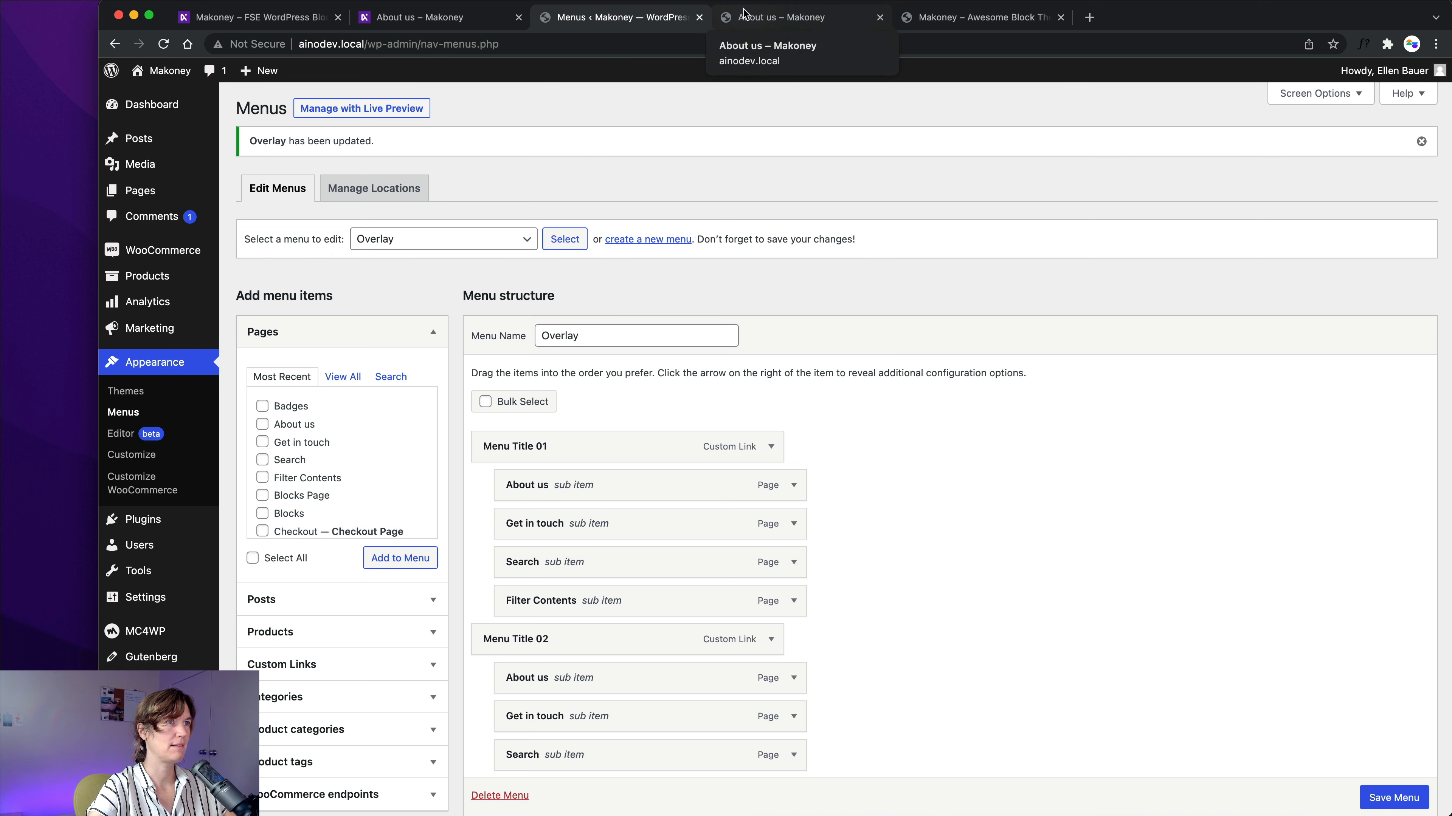
# View the overlay menu on the local About us page to compare it with the classic Overlay menu.
pyautogui.click(784, 20)
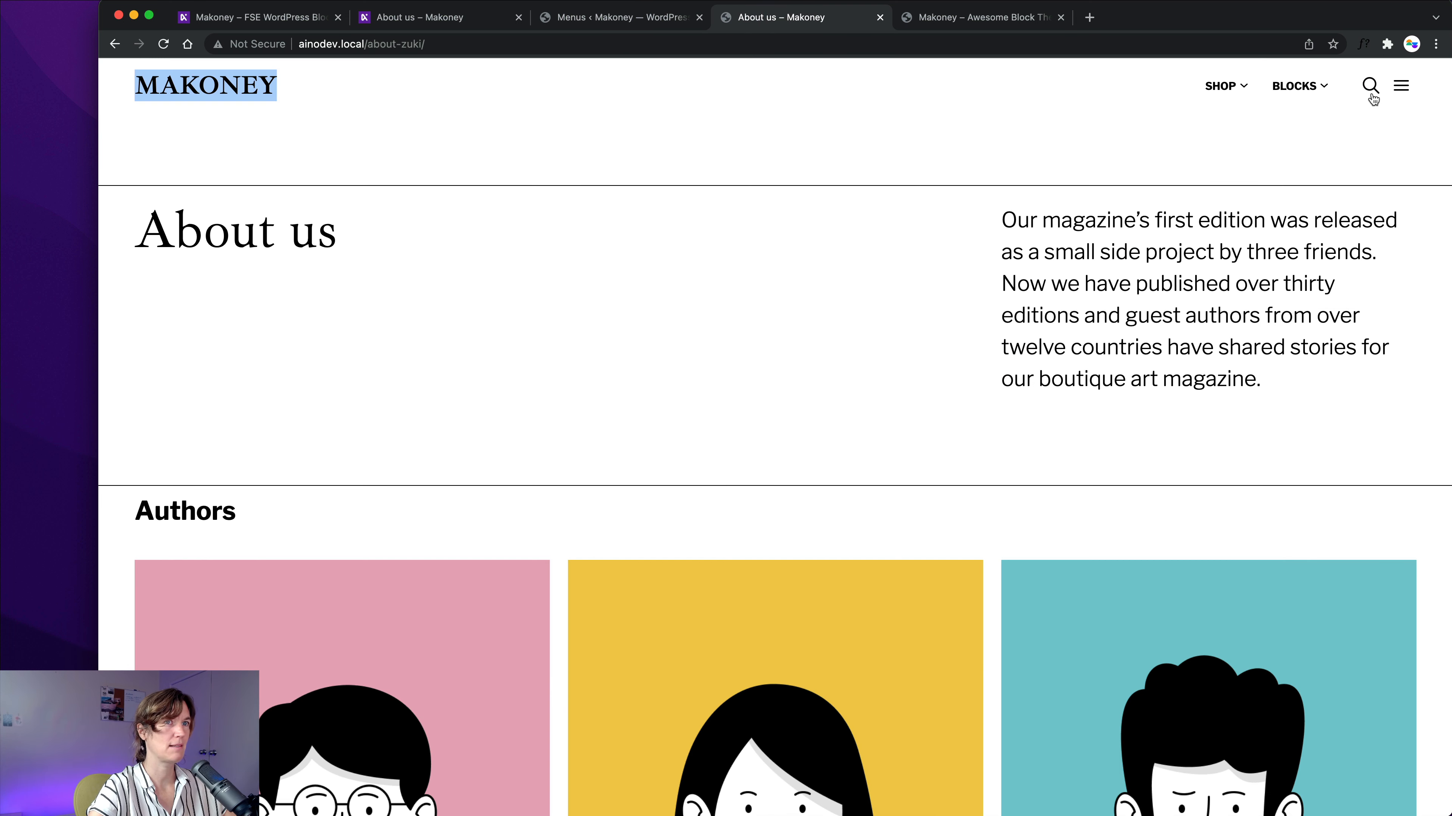
pyautogui.click(1401, 86)
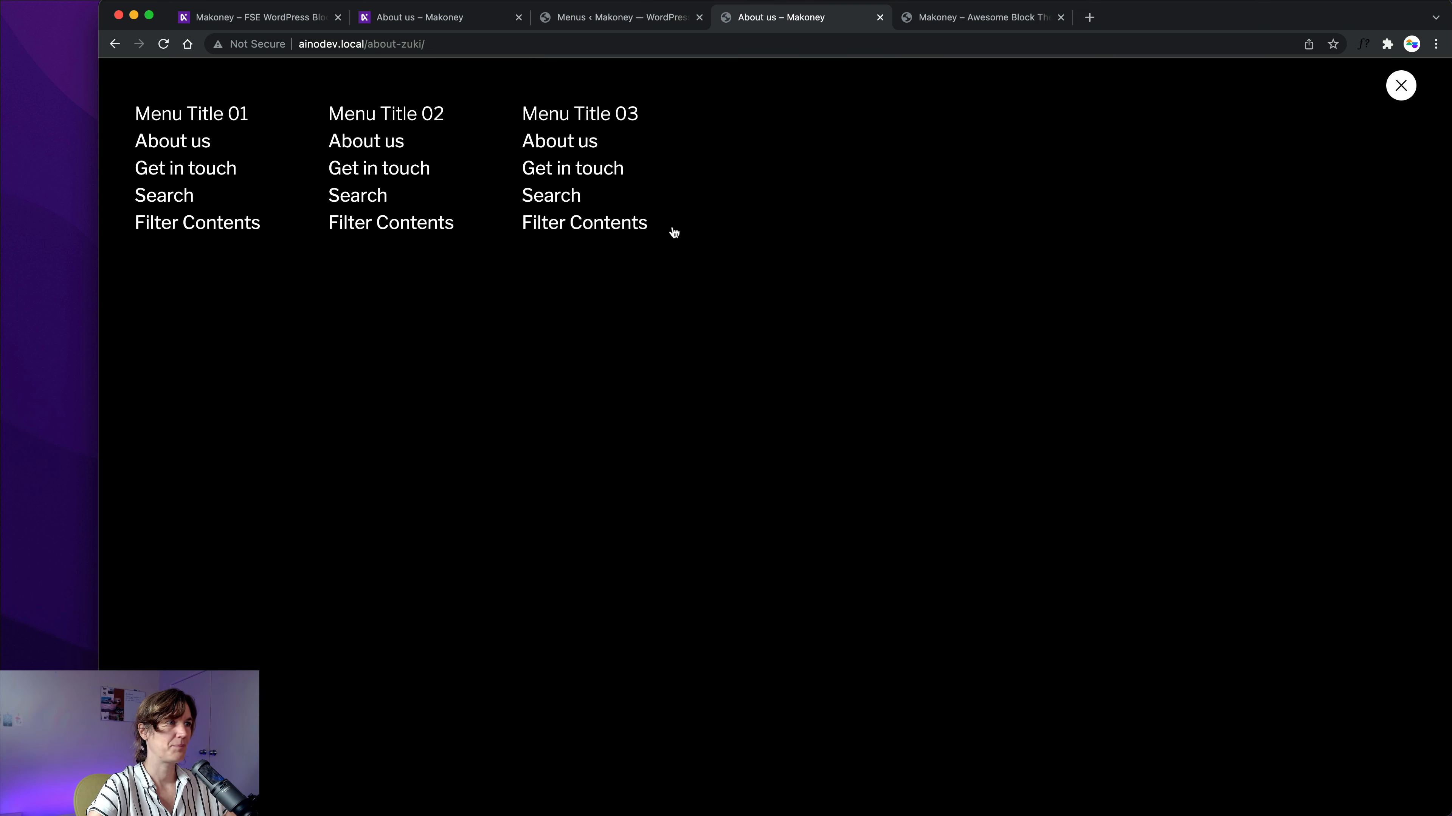
pyautogui.click(1404, 95)
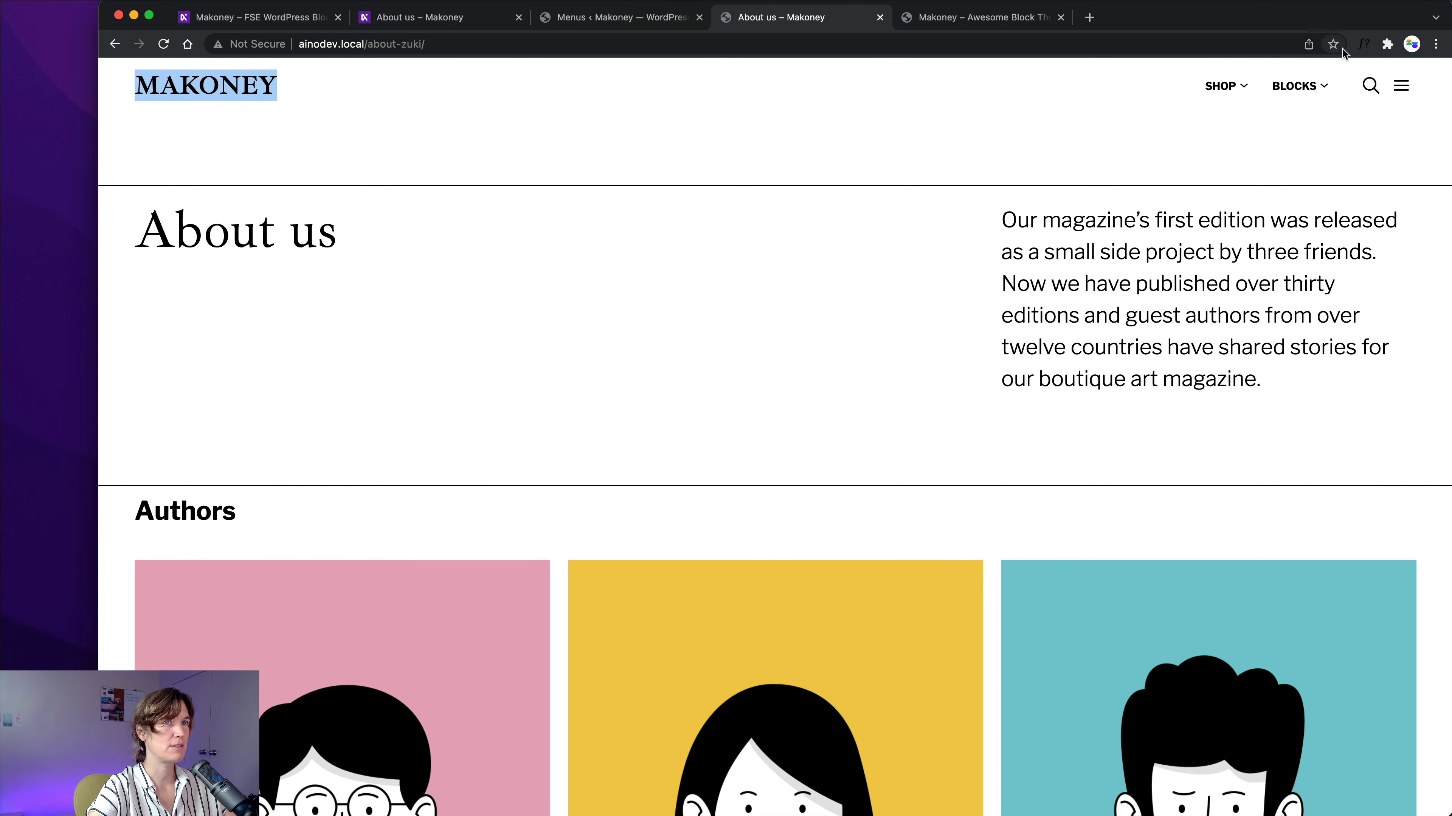
# Return to the classic menus and examine how the Overlay menu's custom link titles and page sub items are arranged.
pyautogui.click(651, 17)
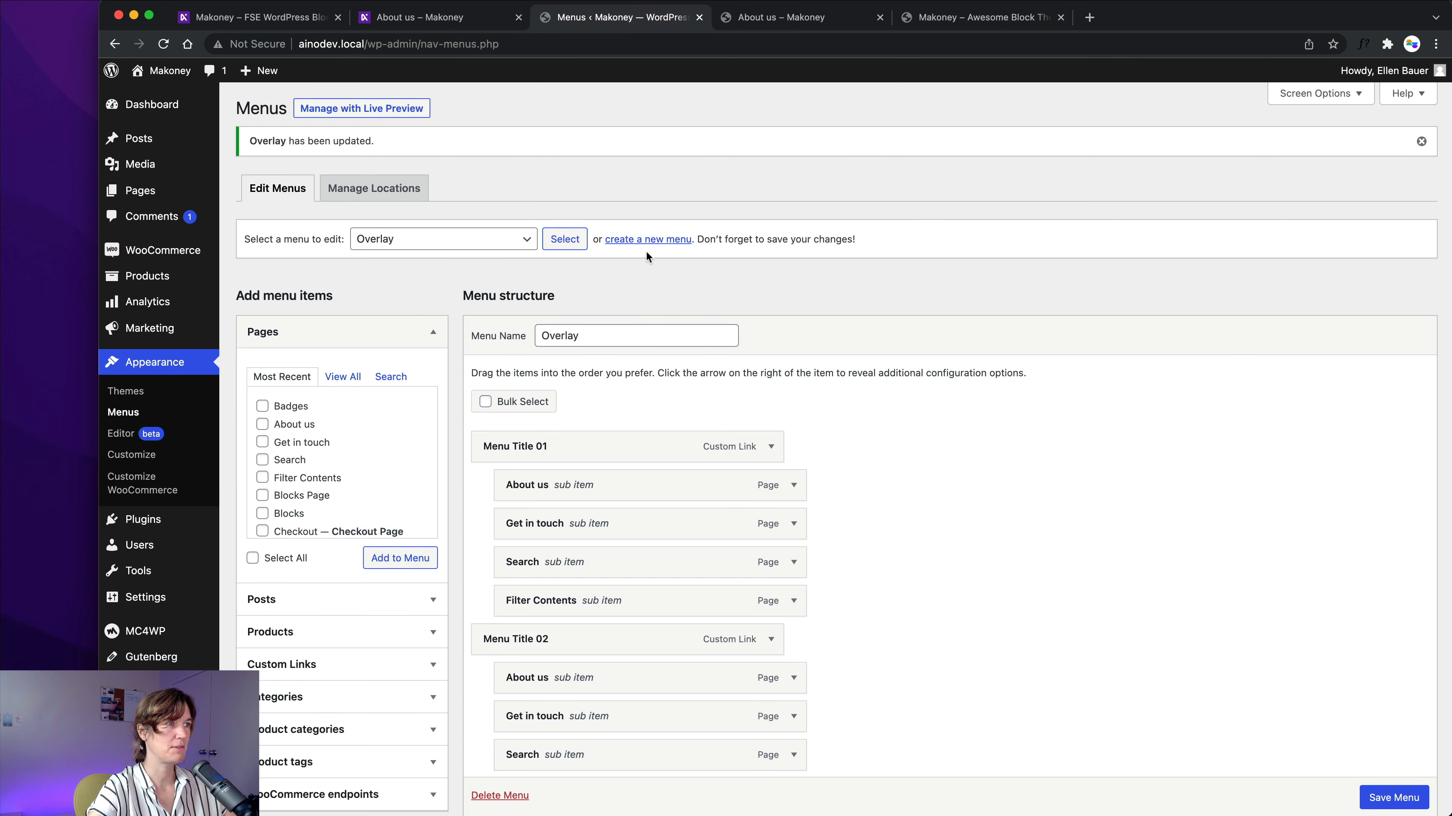
pyautogui.scroll(-1, 672, 476)
pyautogui.scroll(-2, 648, 457)
pyautogui.scroll(2, 674, 396)
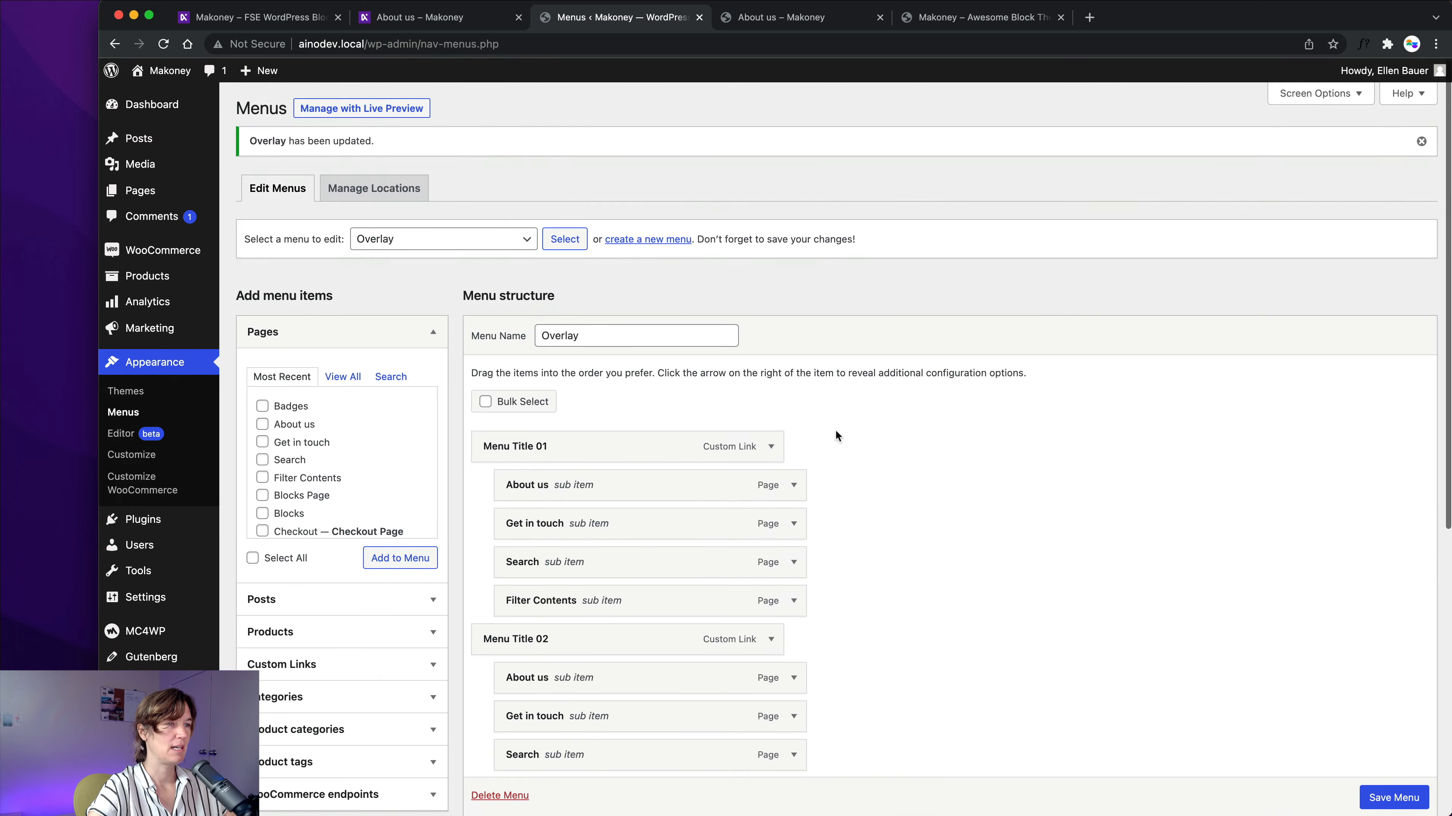
pyautogui.scroll(-1, 1191, 135)
pyautogui.scroll(1, 1195, 115)
pyautogui.scroll(-5, 754, 552)
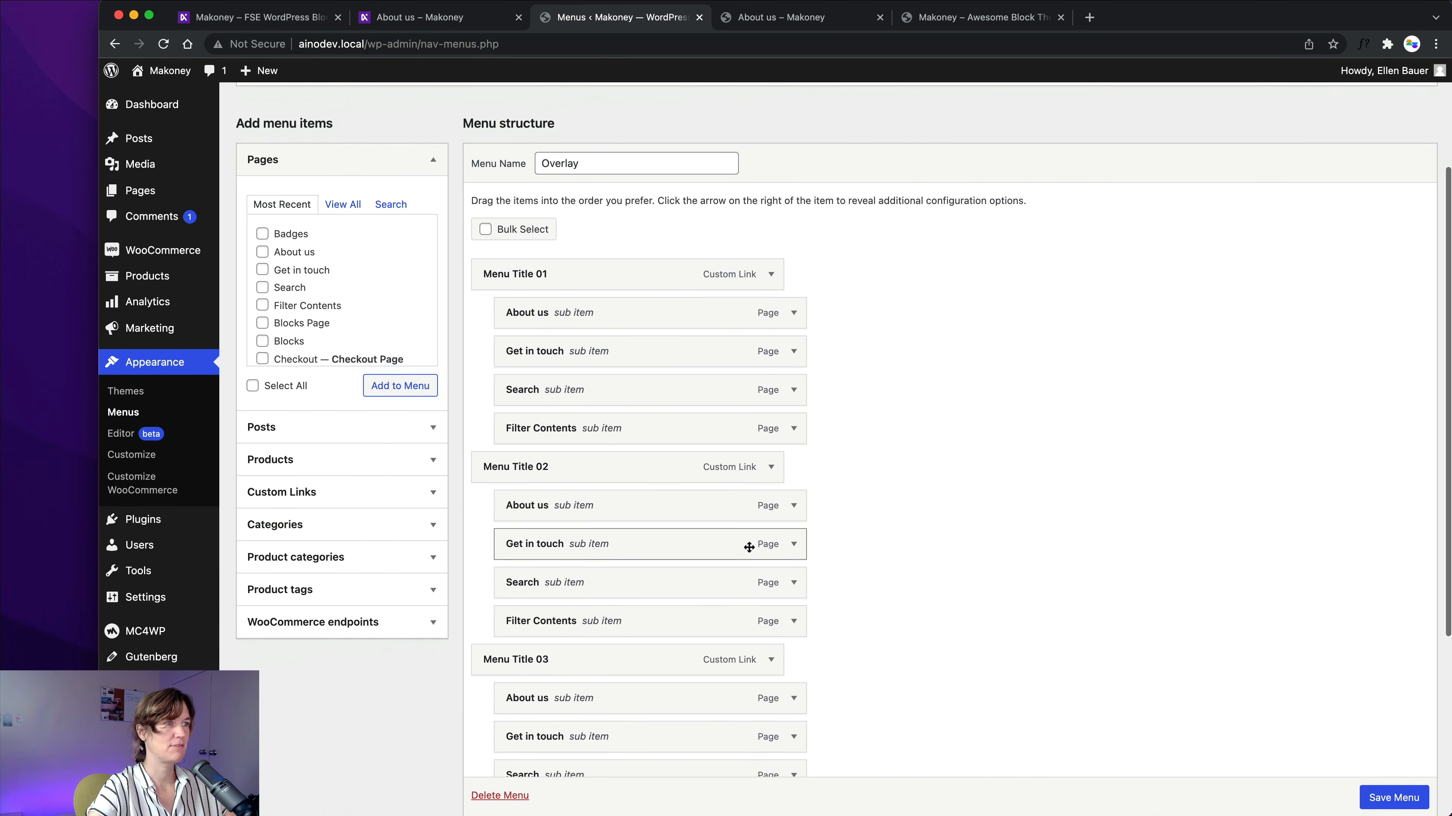
pyautogui.scroll(5, 748, 547)
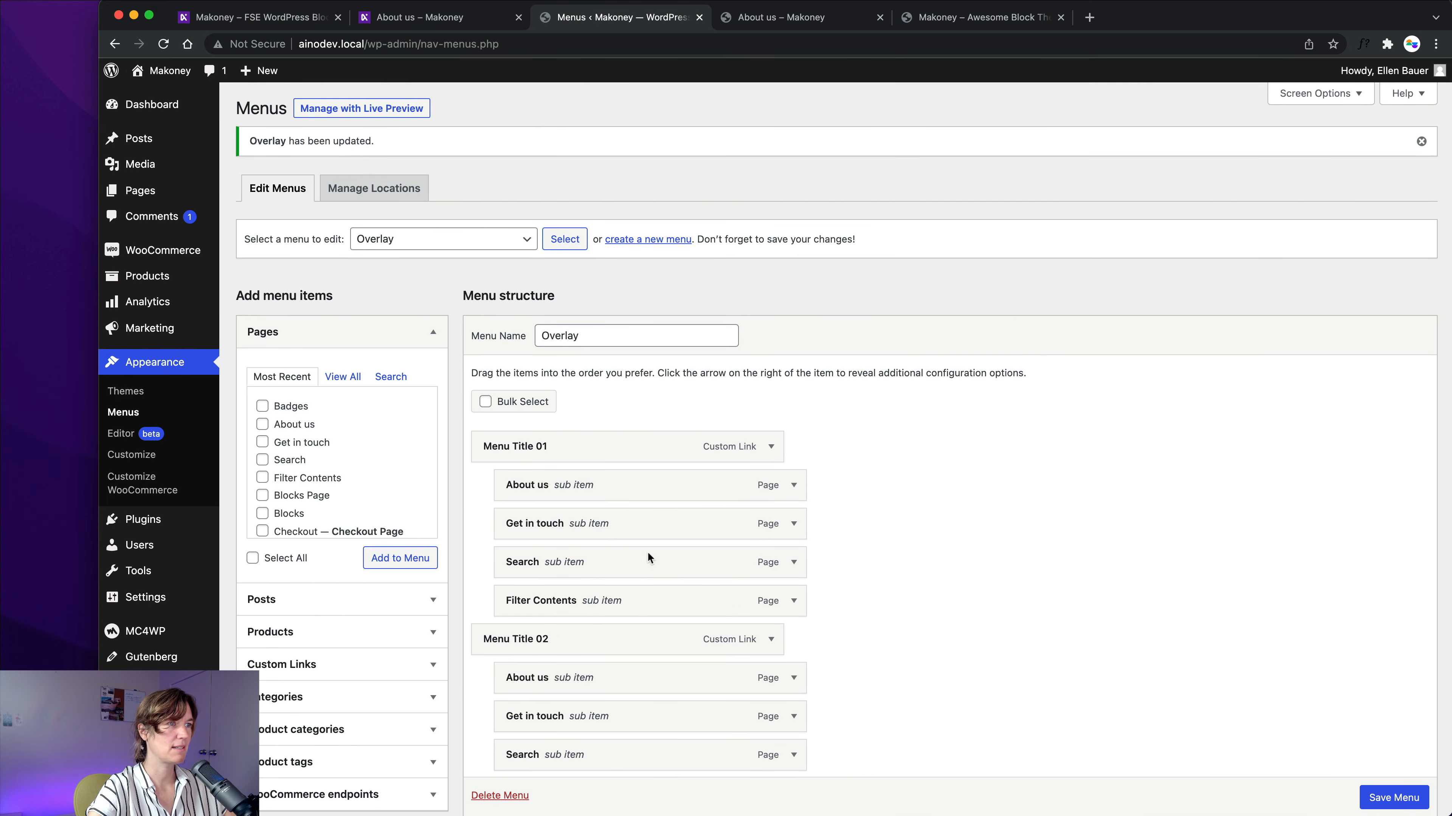
pyautogui.scroll(-1, 701, 421)
pyautogui.scroll(-1, 743, 575)
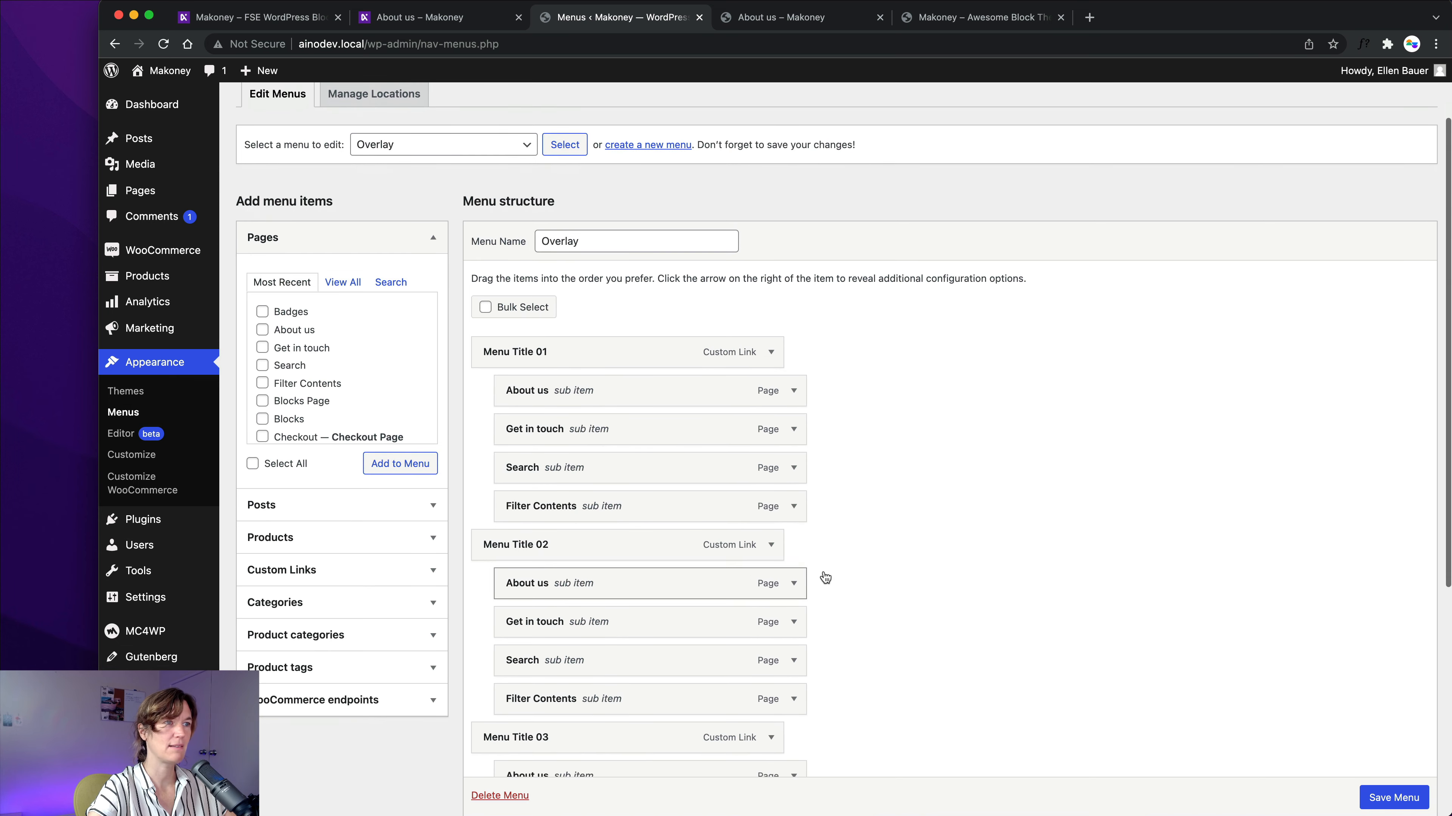
pyautogui.scroll(-4, 882, 562)
pyautogui.scroll(6, 882, 560)
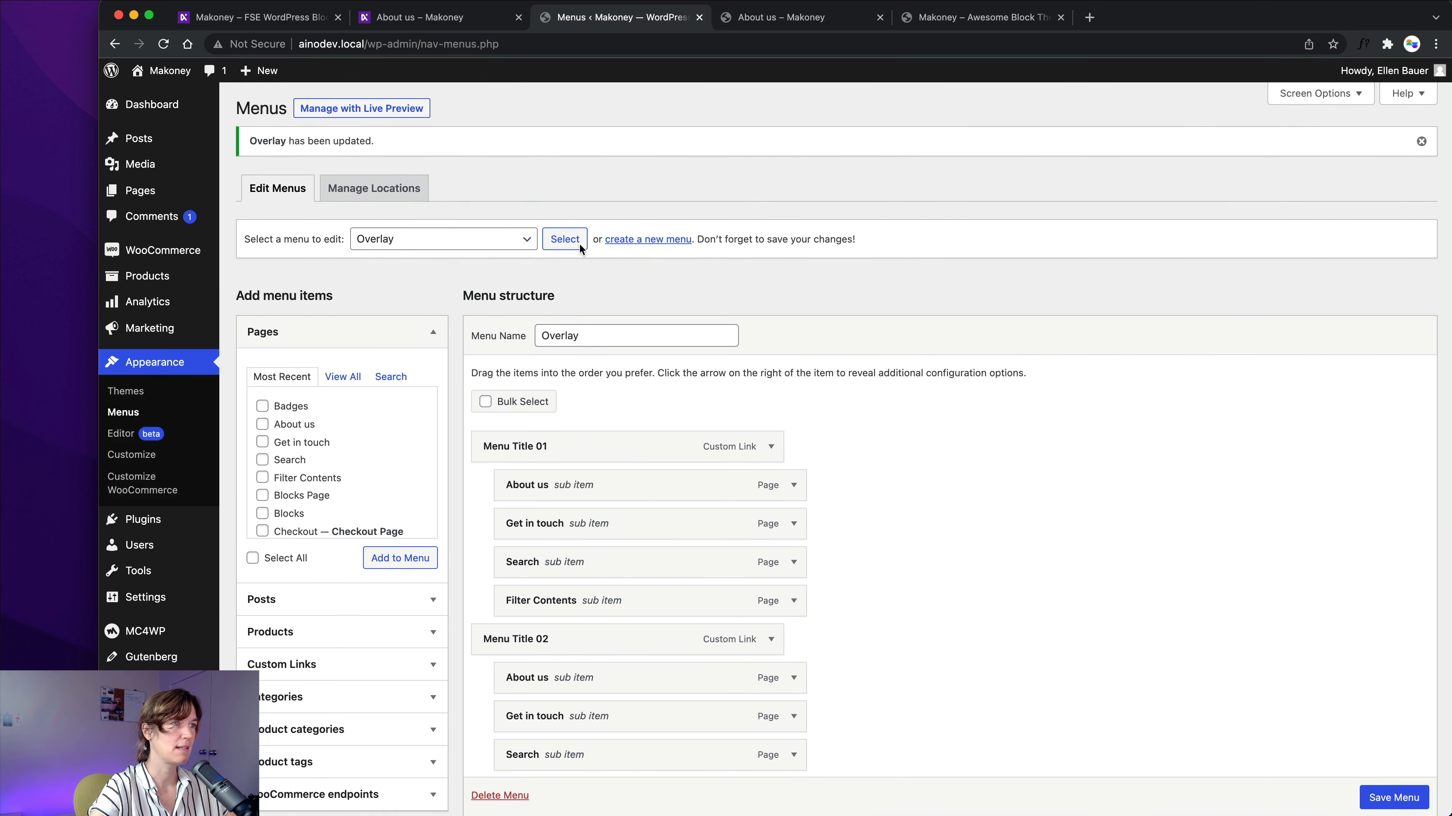
# Check the menu titles and link columns in the About us page's overlay once more, and close it.
pyautogui.click(788, 16)
pyautogui.click(1395, 93)
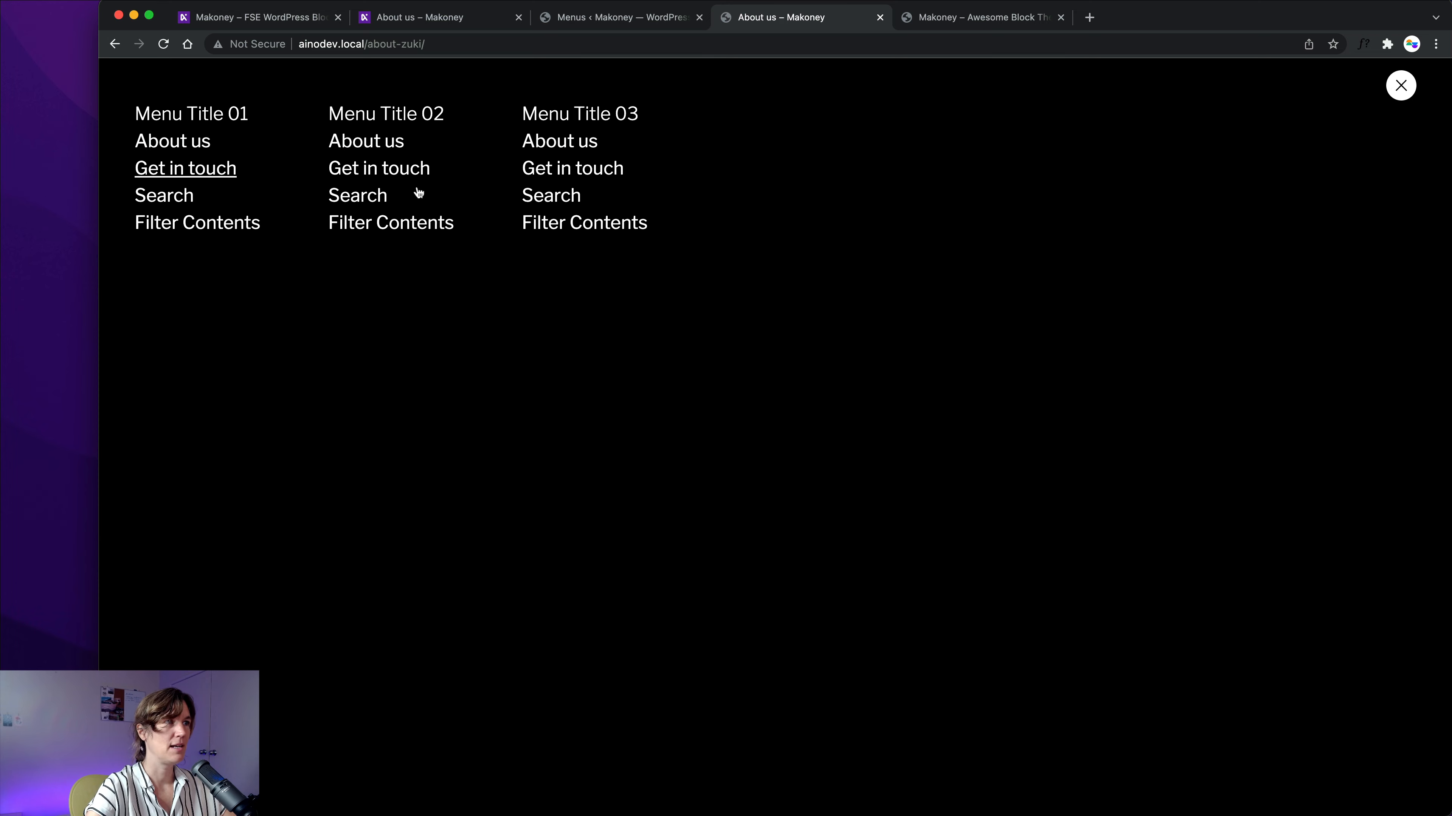
pyautogui.click(1400, 91)
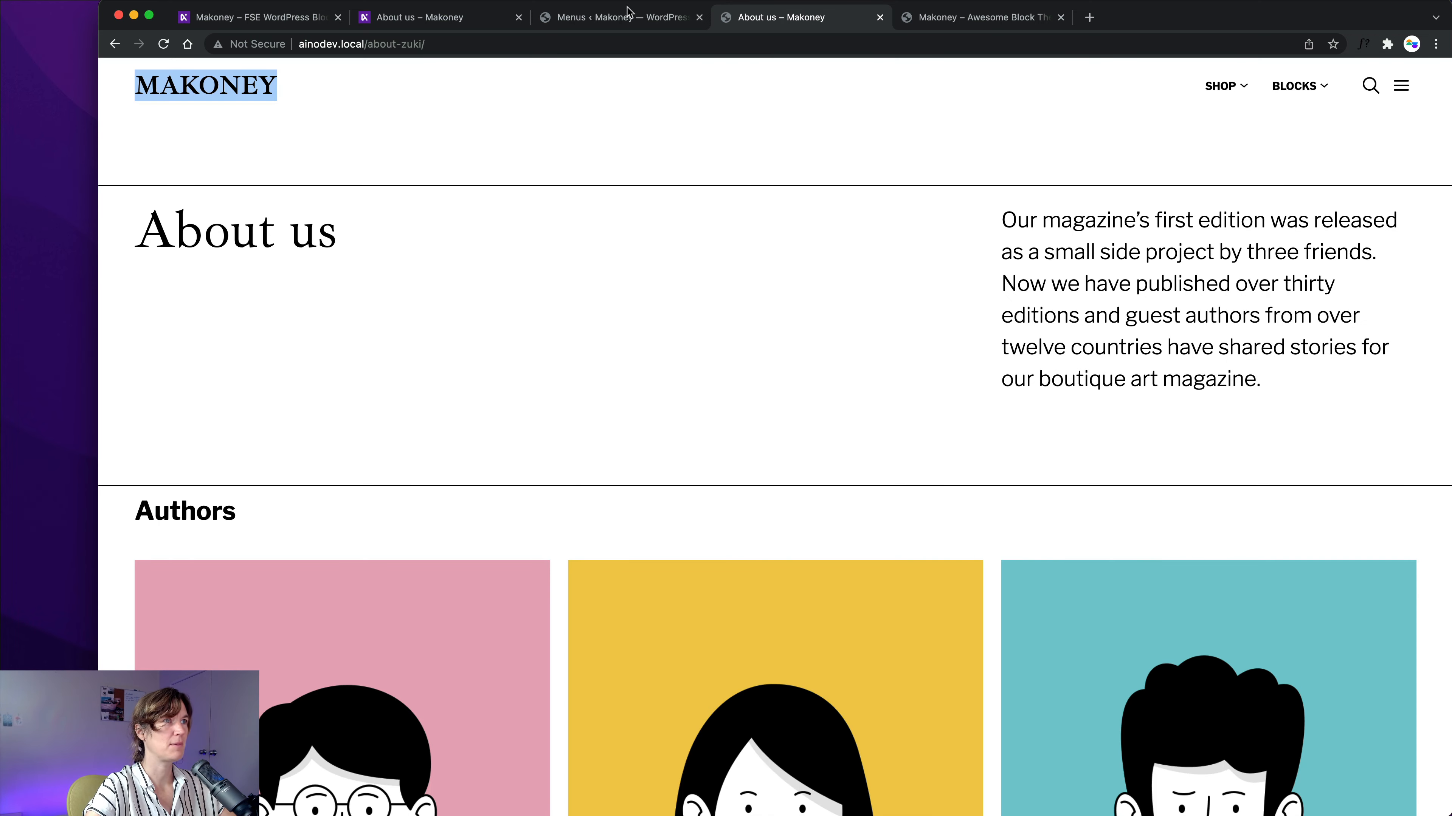
# Go back to the classic Overlay menu, glance over its structure, and open the site editor.
pyautogui.click(617, 17)
pyautogui.scroll(-1, 625, 343)
pyautogui.scroll(1, 625, 344)
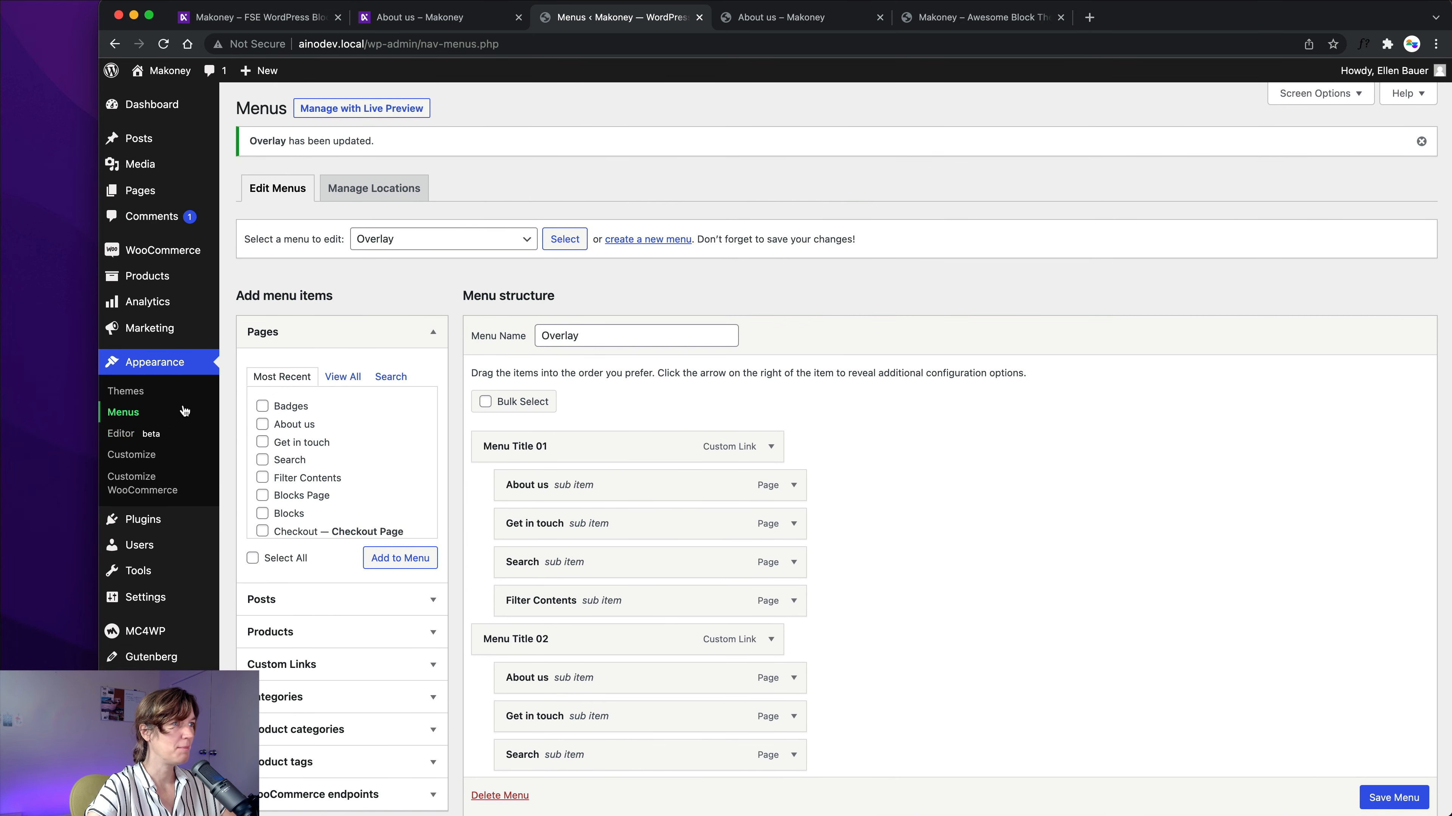
pyautogui.scroll(-4, 231, 433)
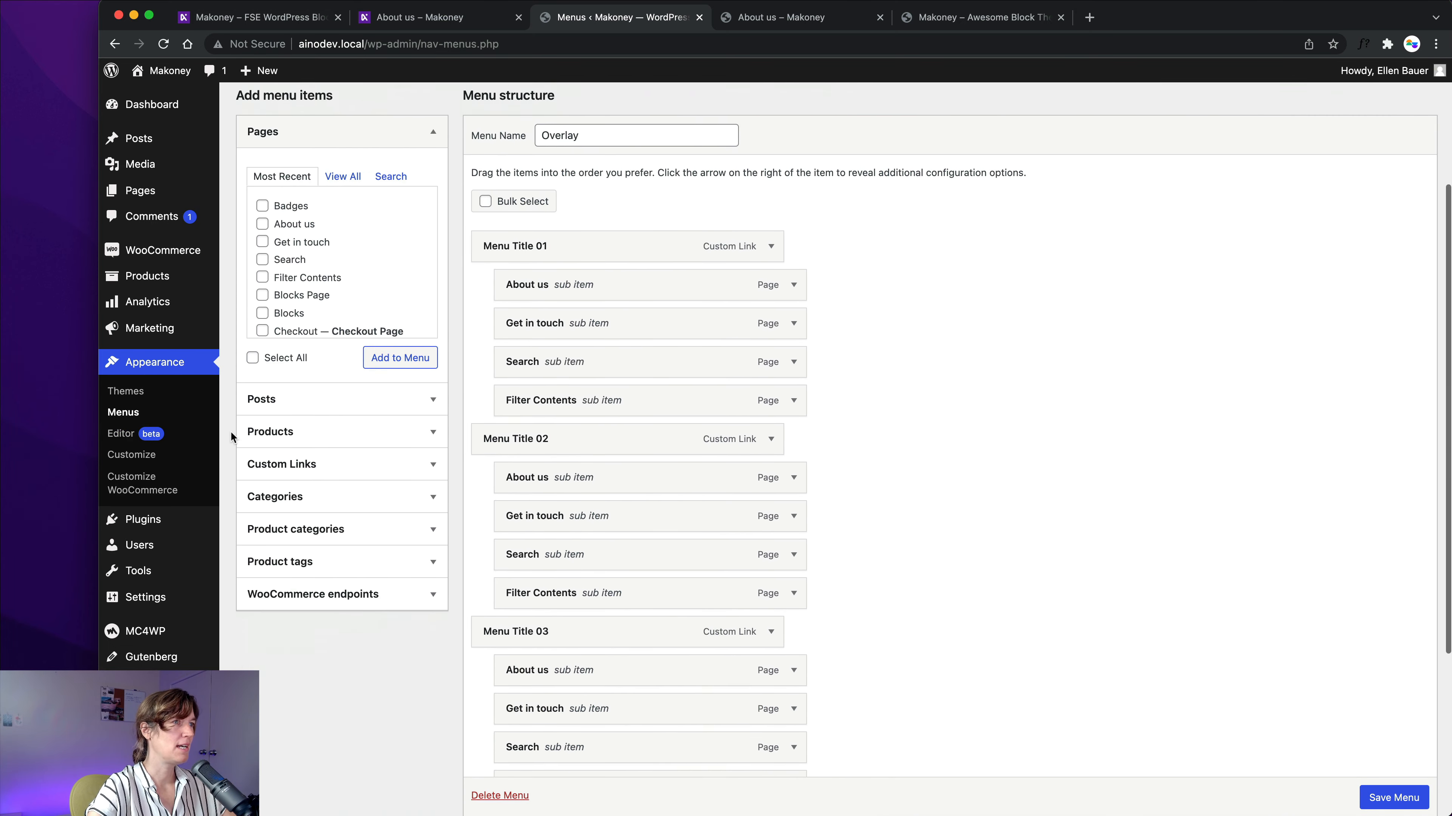
pyautogui.scroll(4, 230, 433)
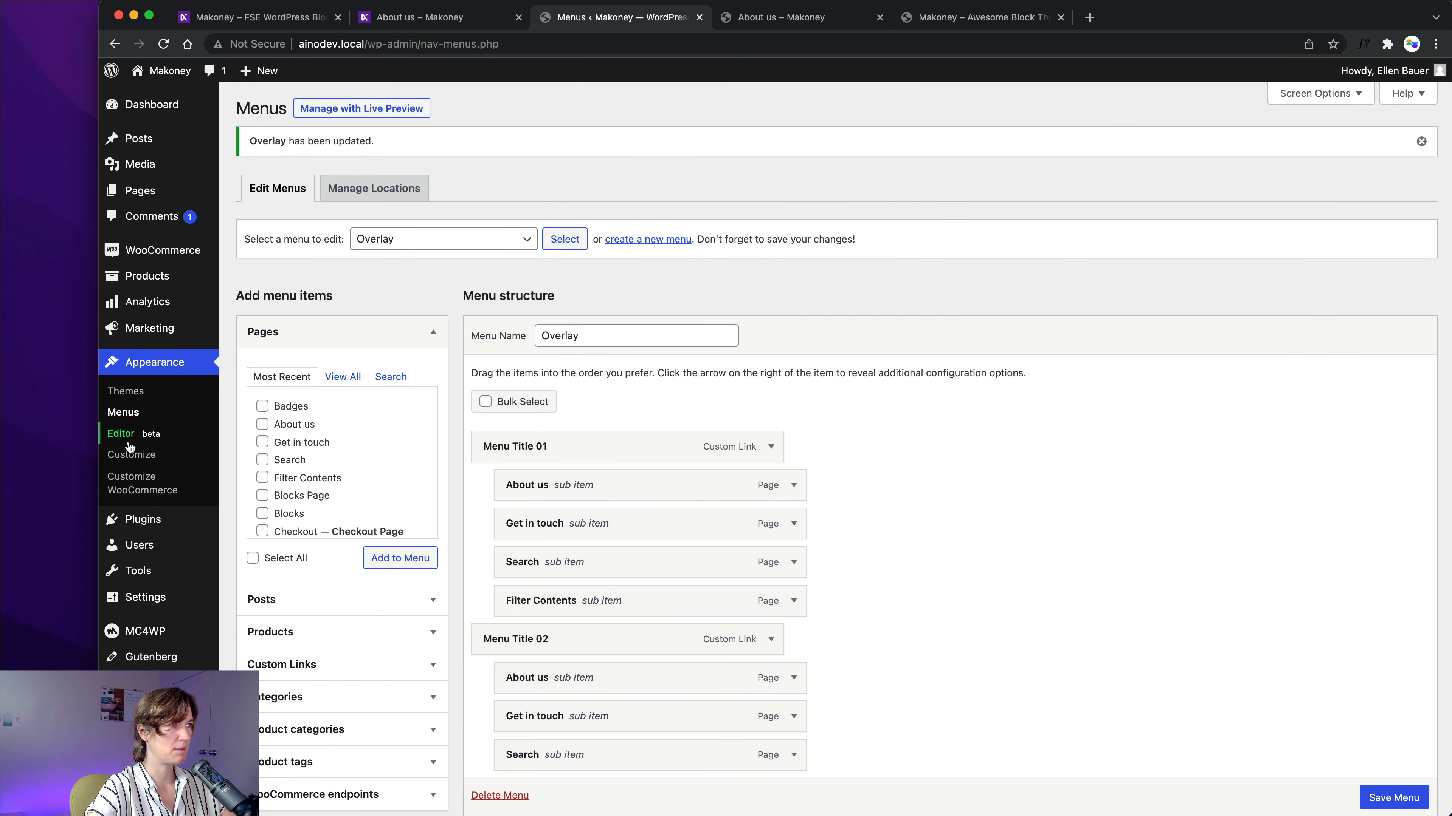
pyautogui.click(144, 441)
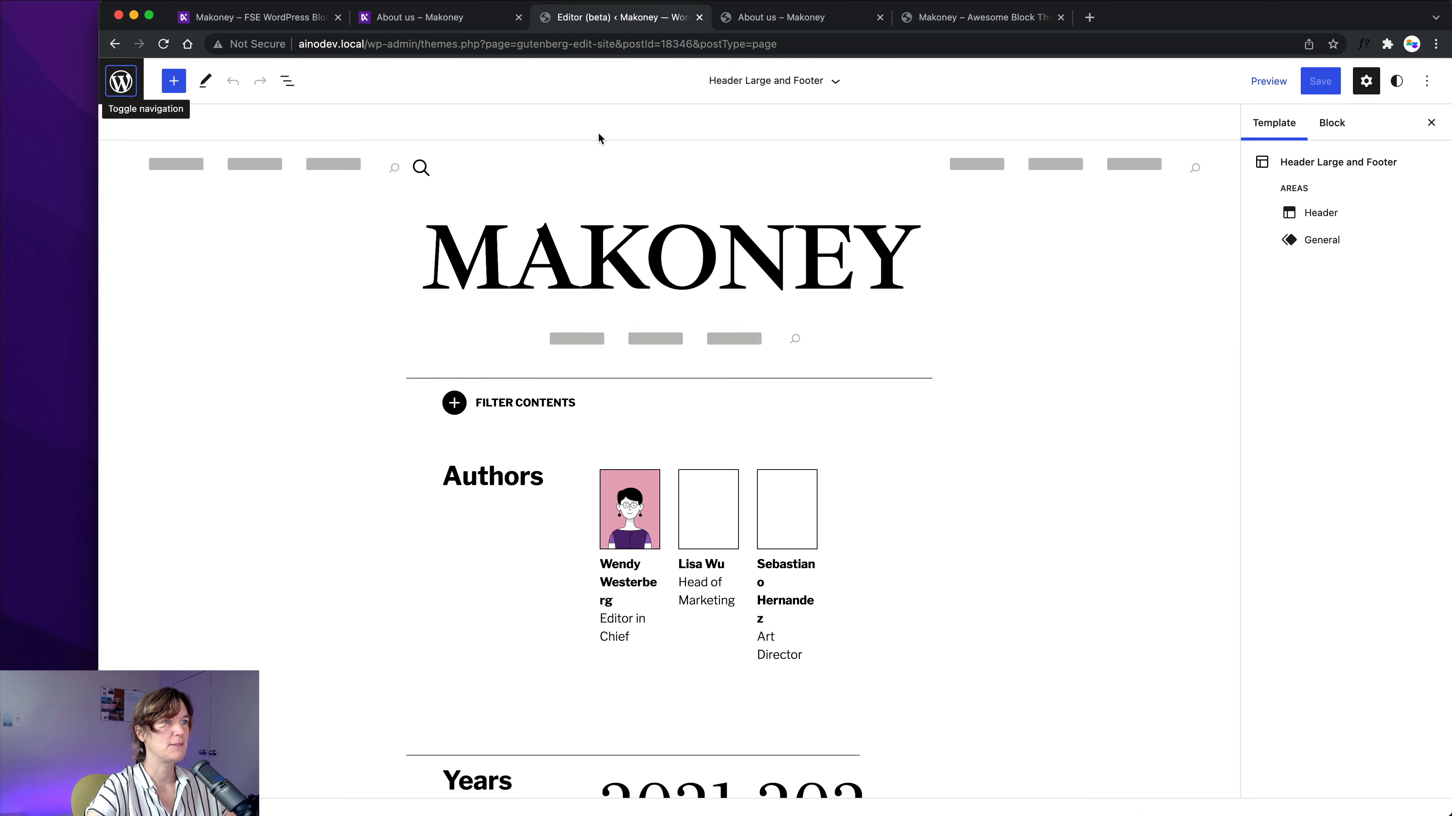
# Open the header template part from the site editor's list of template parts.
pyautogui.click(120, 92)
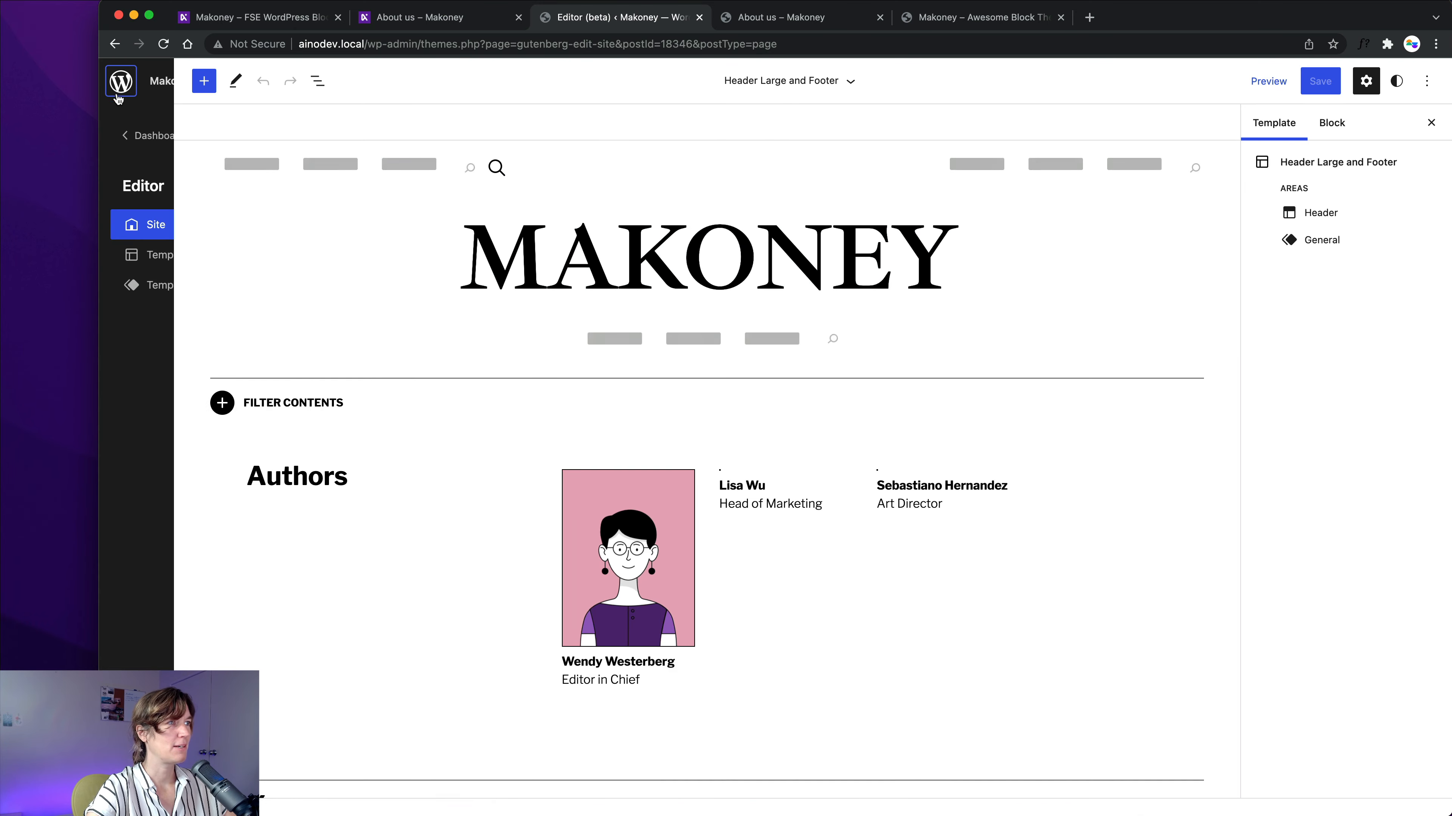
pyautogui.click(178, 285)
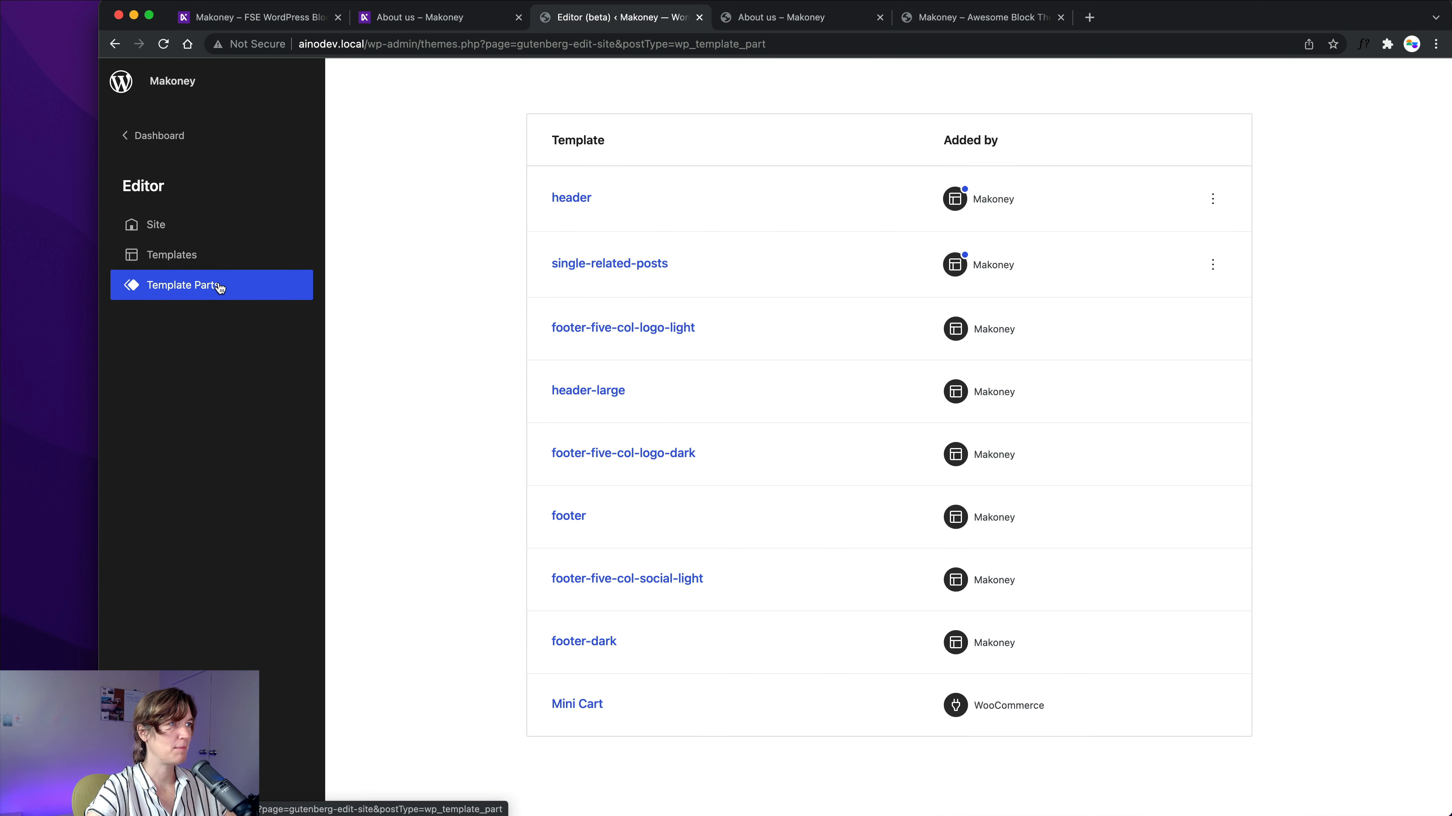
pyautogui.click(566, 199)
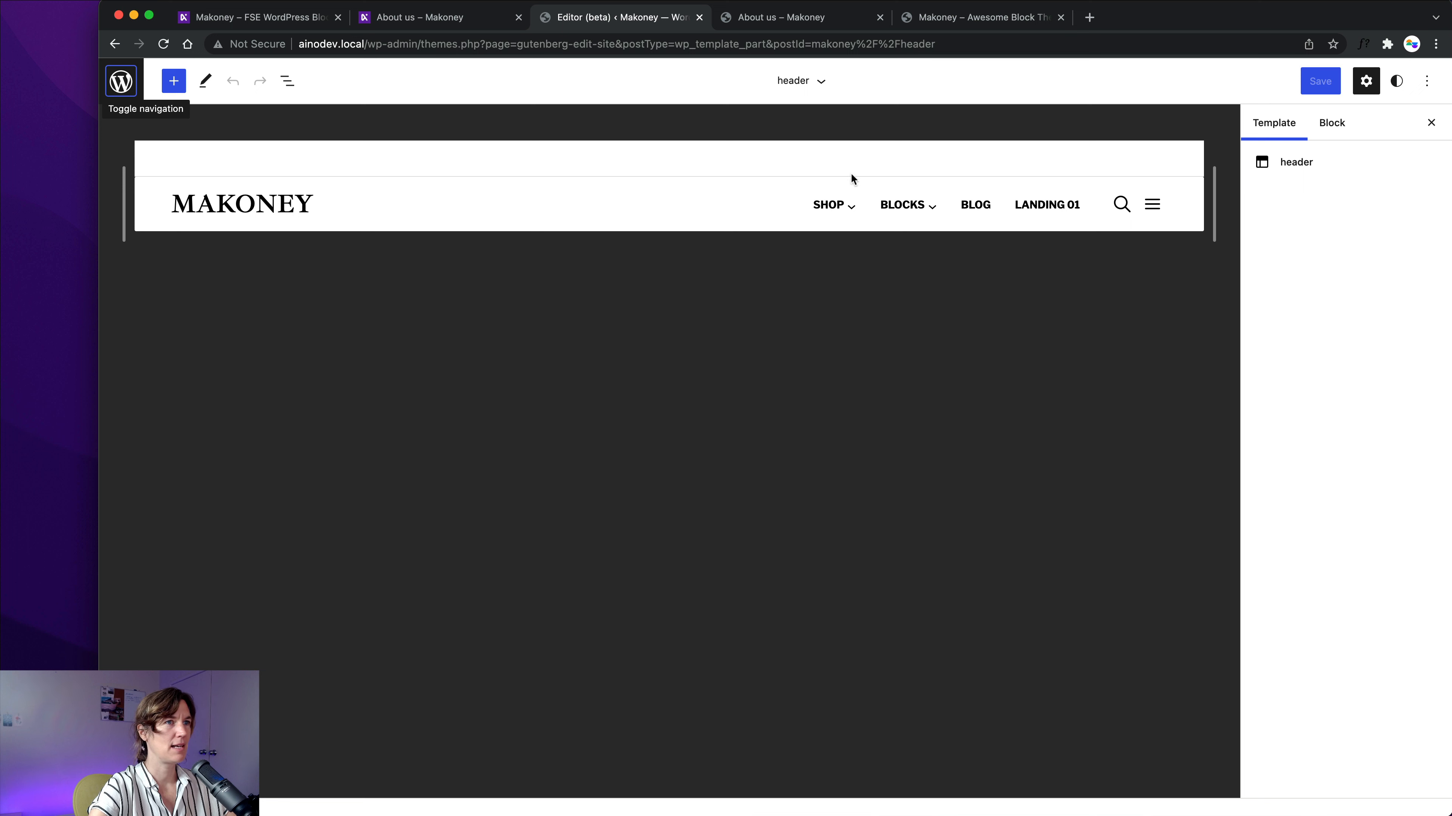
# Select the Blog link and switch the Top toolbar view off and on to compare toolbar placements, leaving it enabled.
pyautogui.click(992, 199)
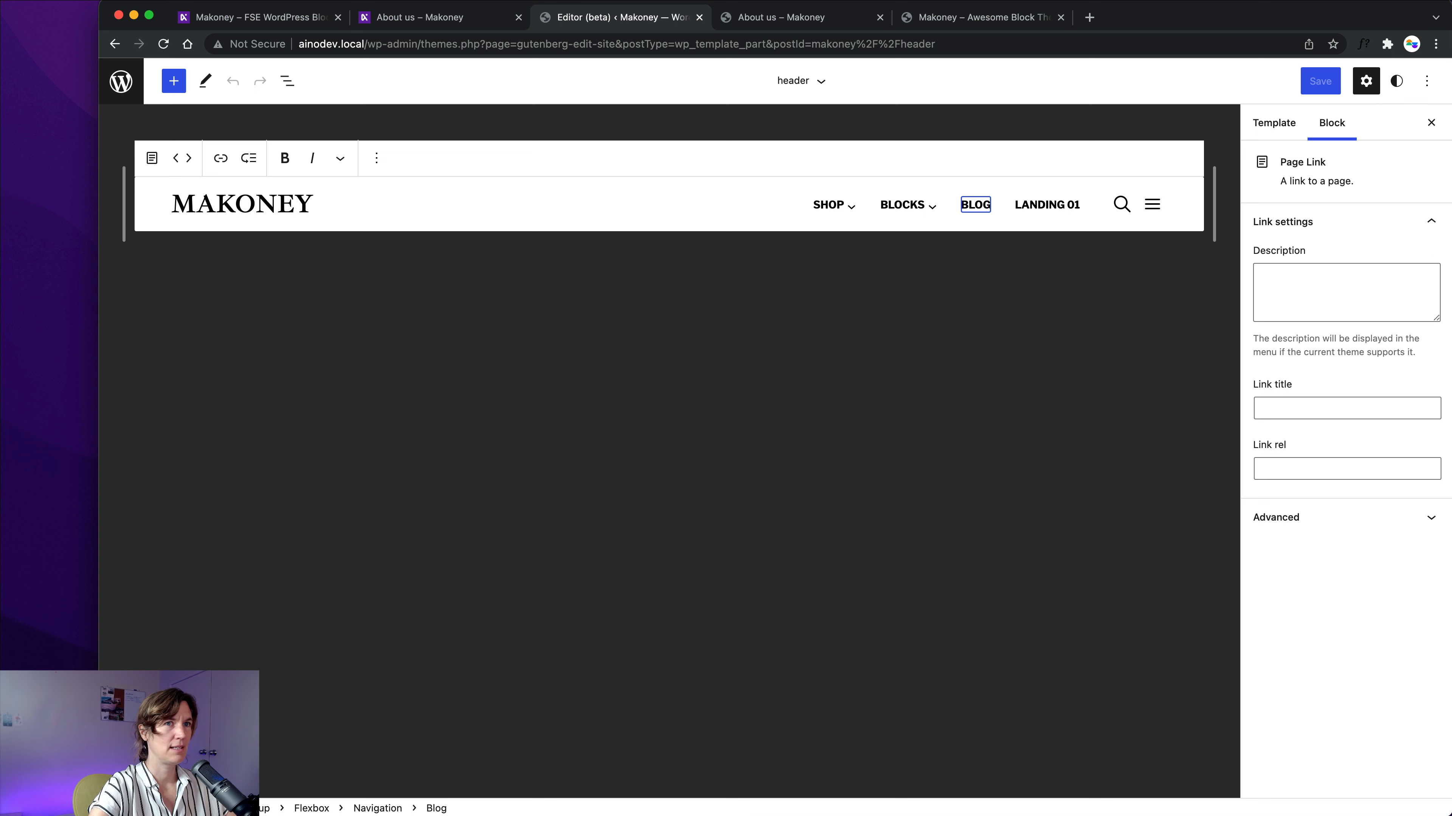
pyautogui.click(1425, 82)
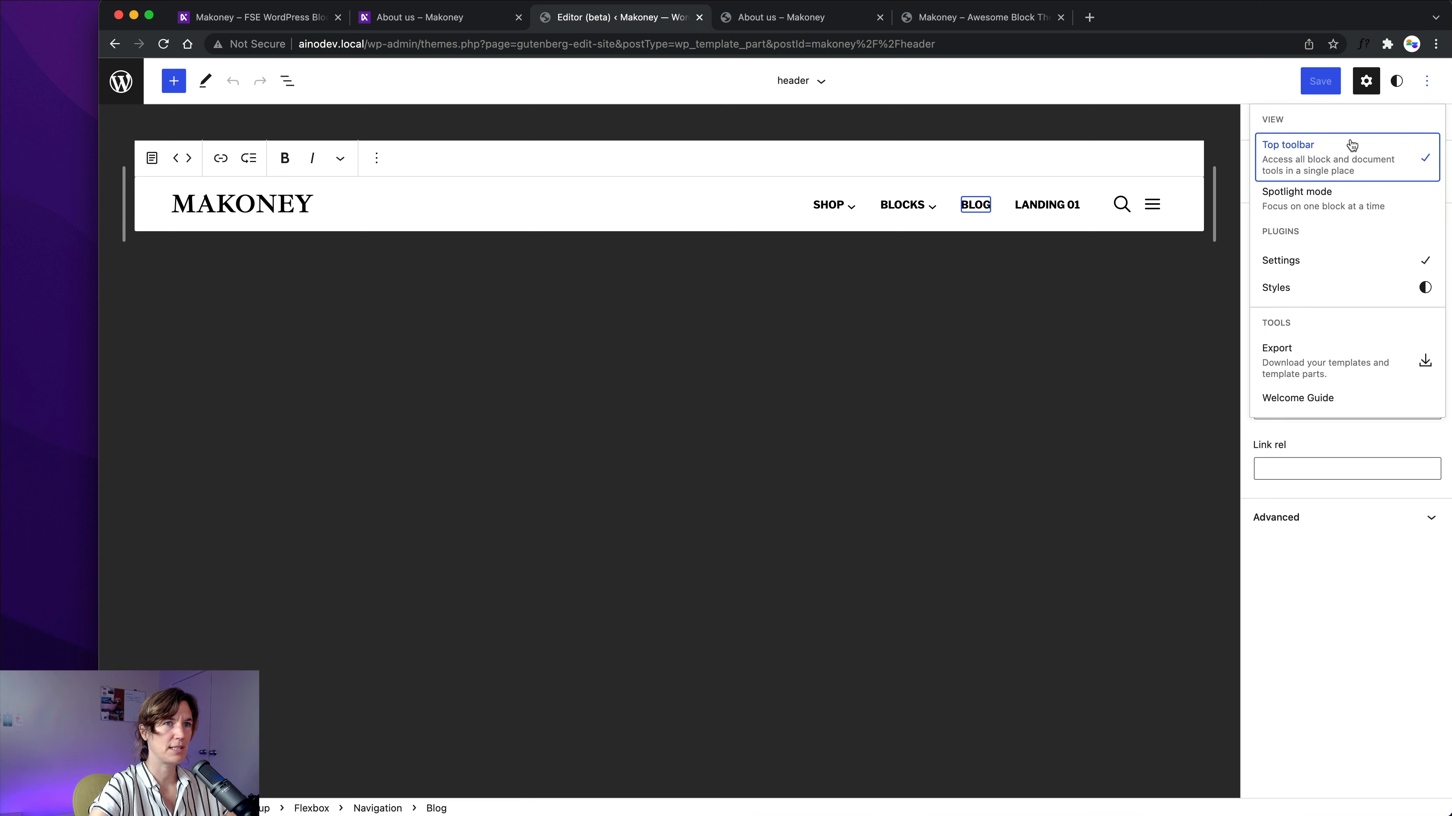
pyautogui.click(1313, 157)
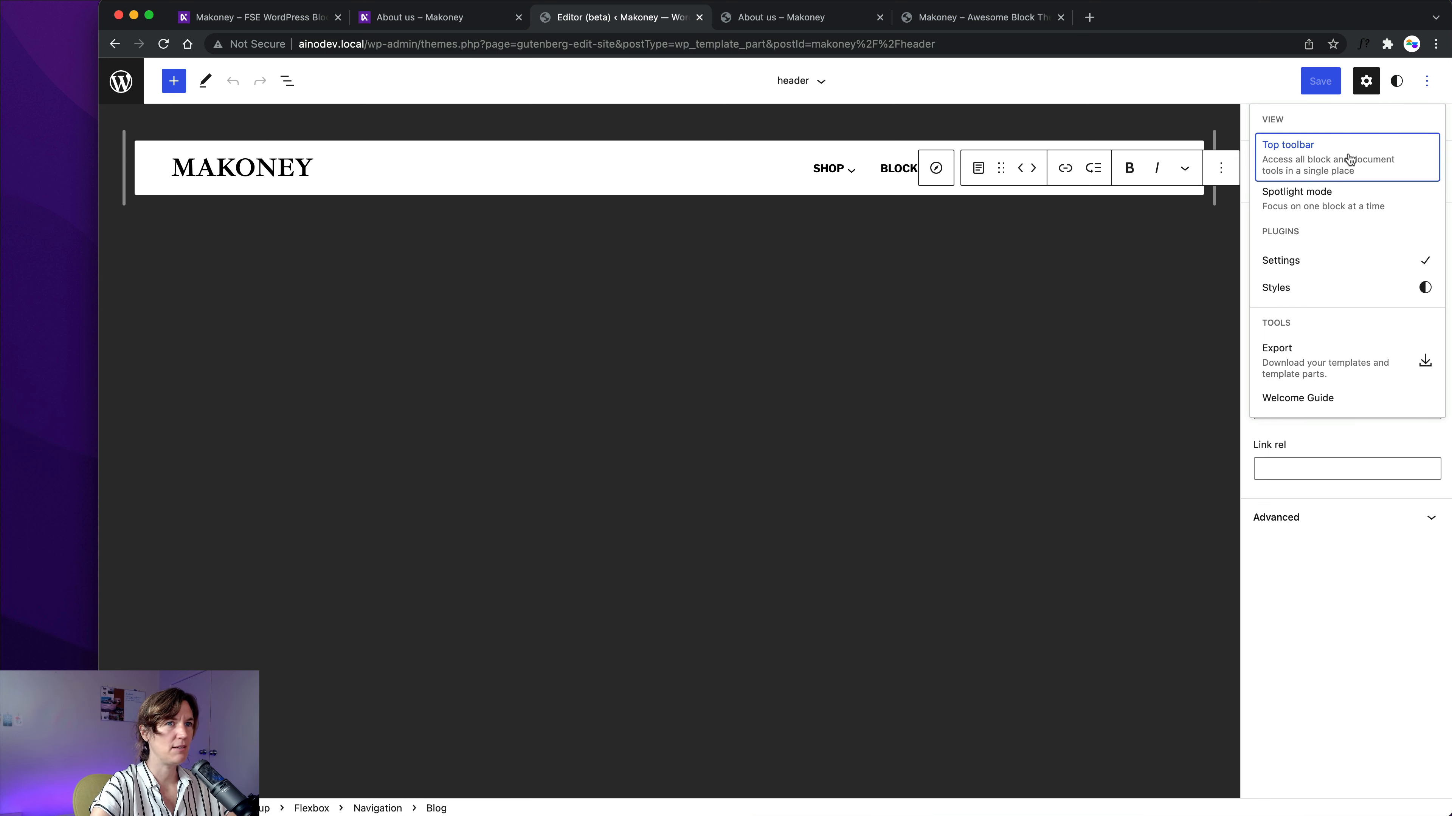
pyautogui.click(1349, 159)
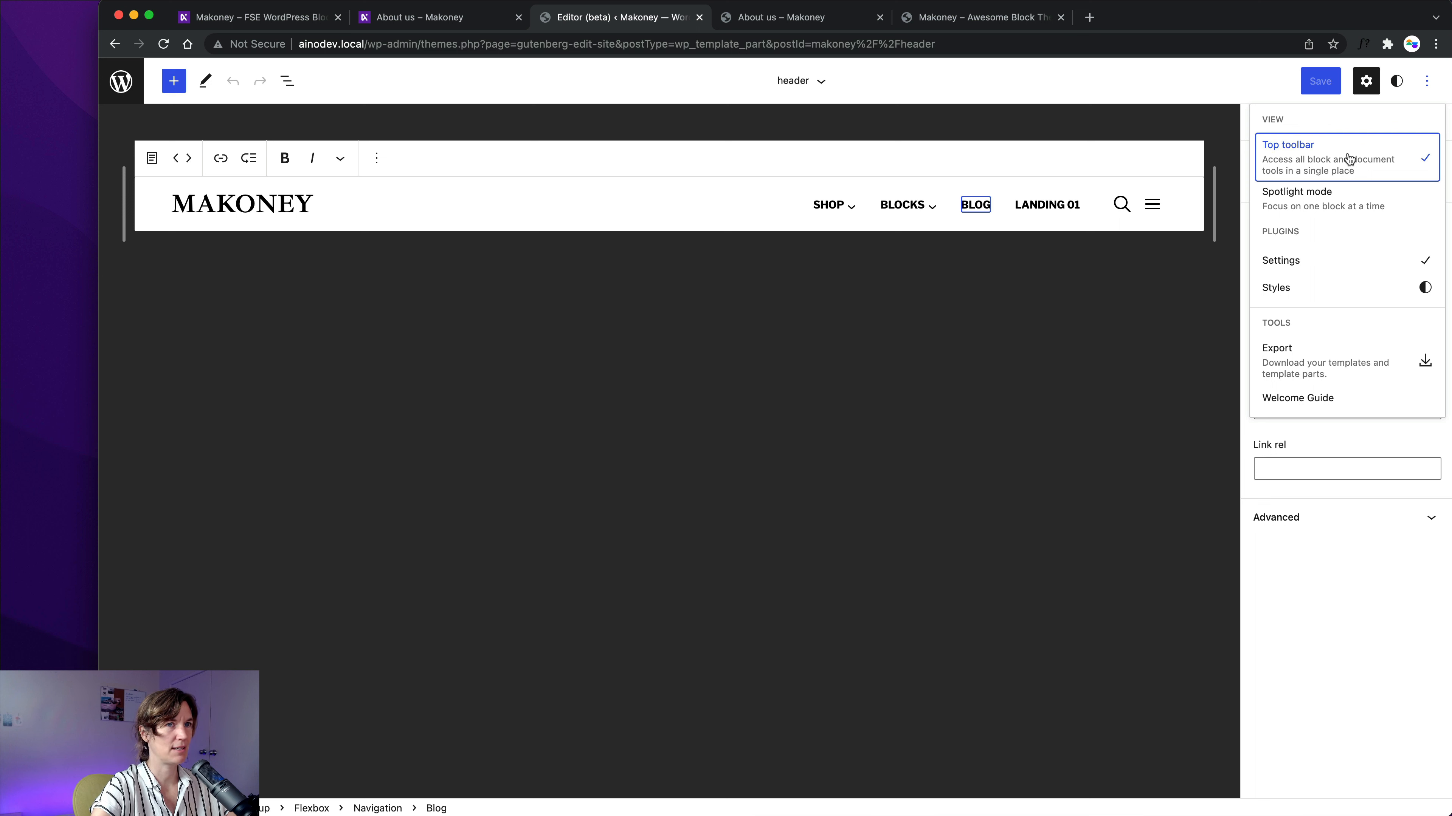
pyautogui.click(1319, 162)
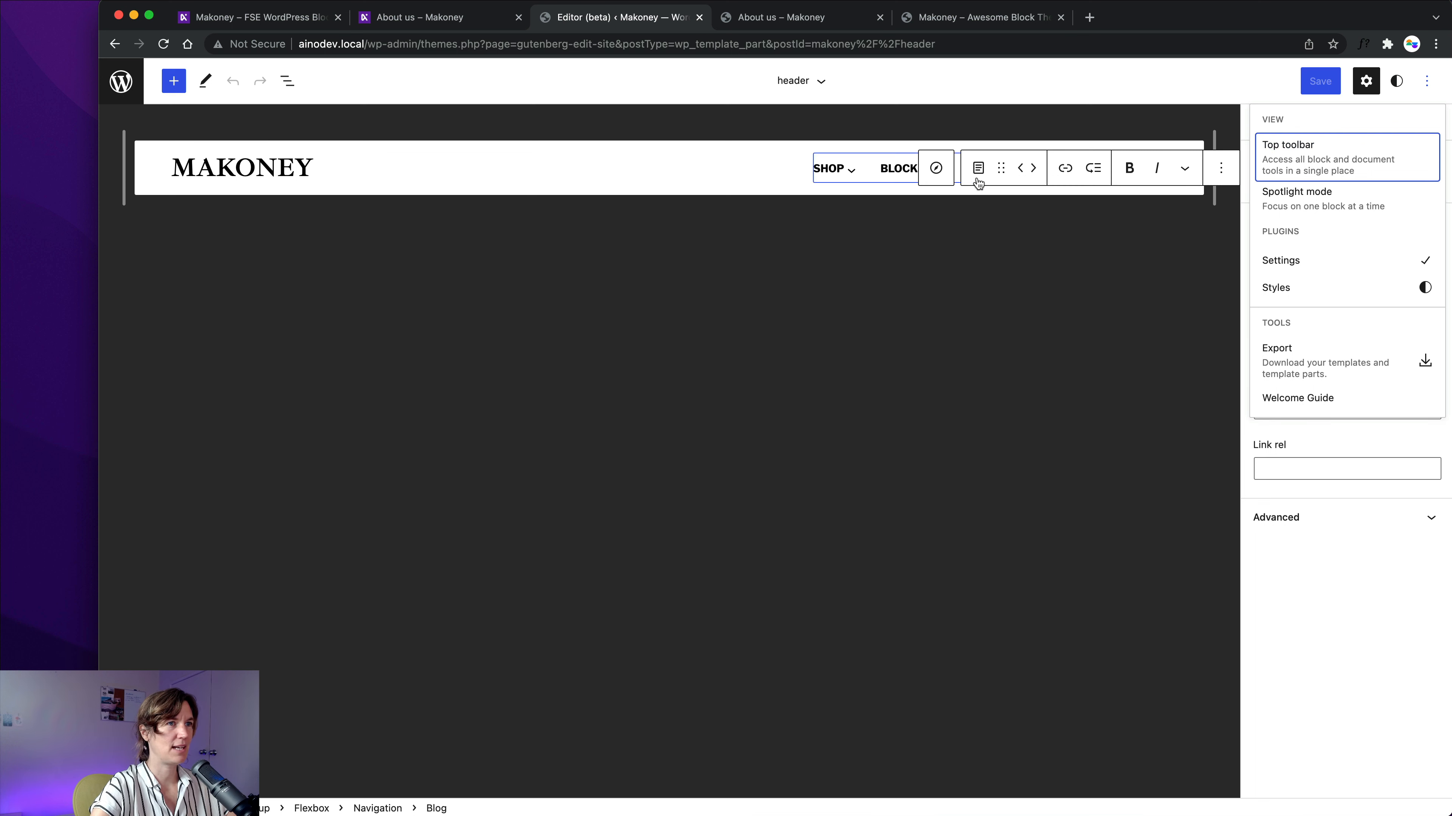
pyautogui.click(1303, 156)
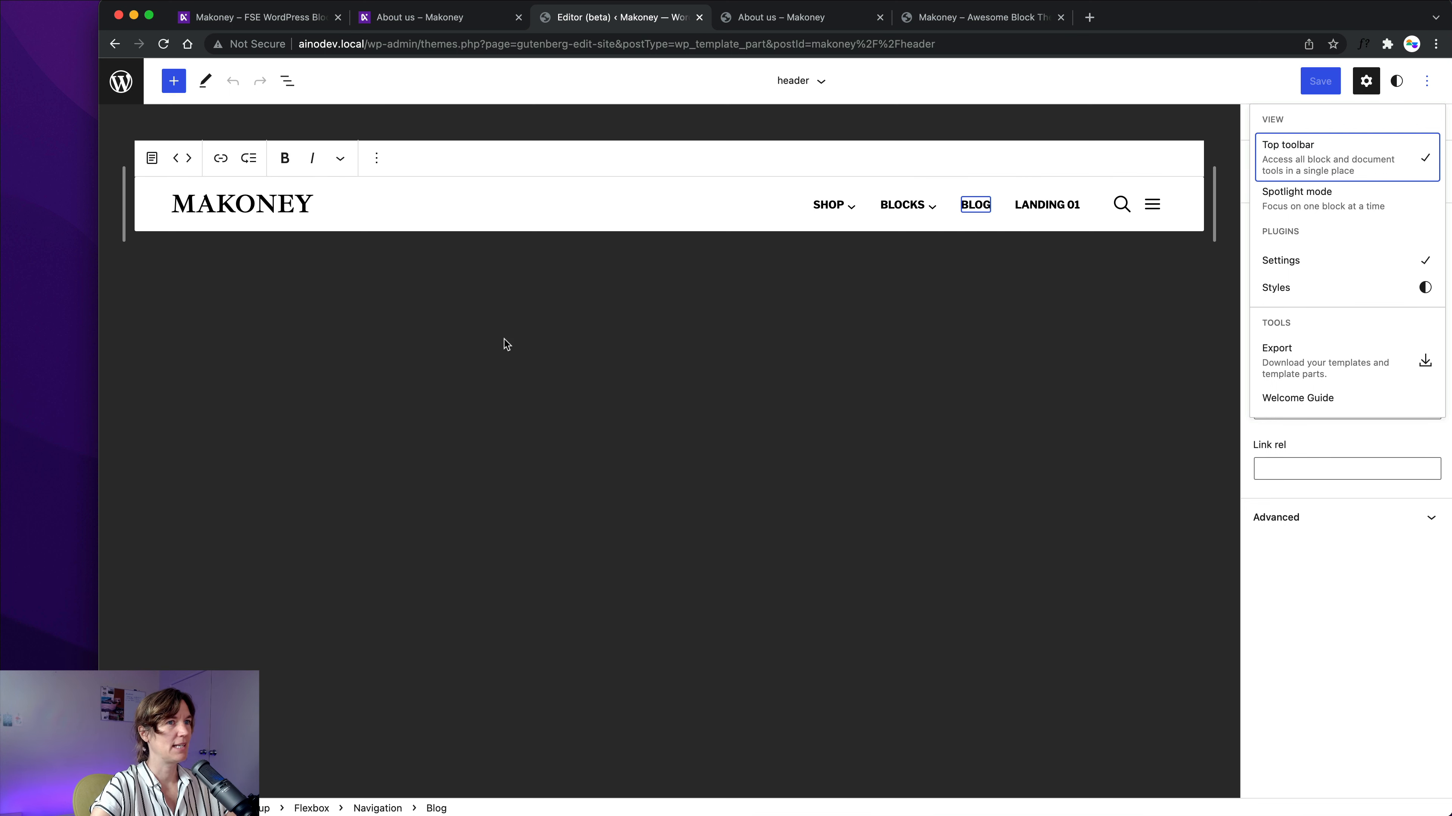
pyautogui.click(609, 366)
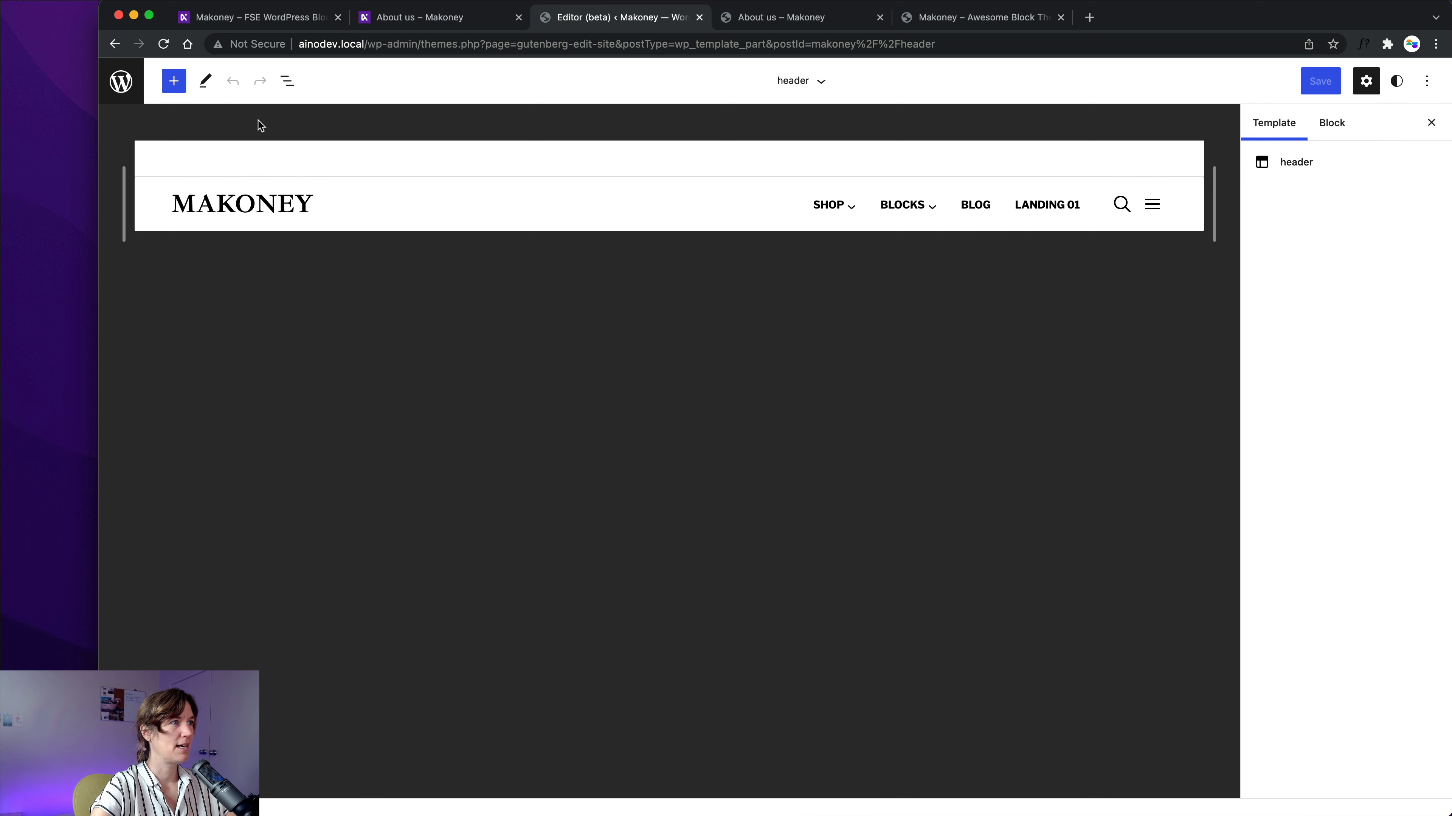
# Show the header's block list and look over its two Navigation blocks and their menu items.
pyautogui.click(290, 86)
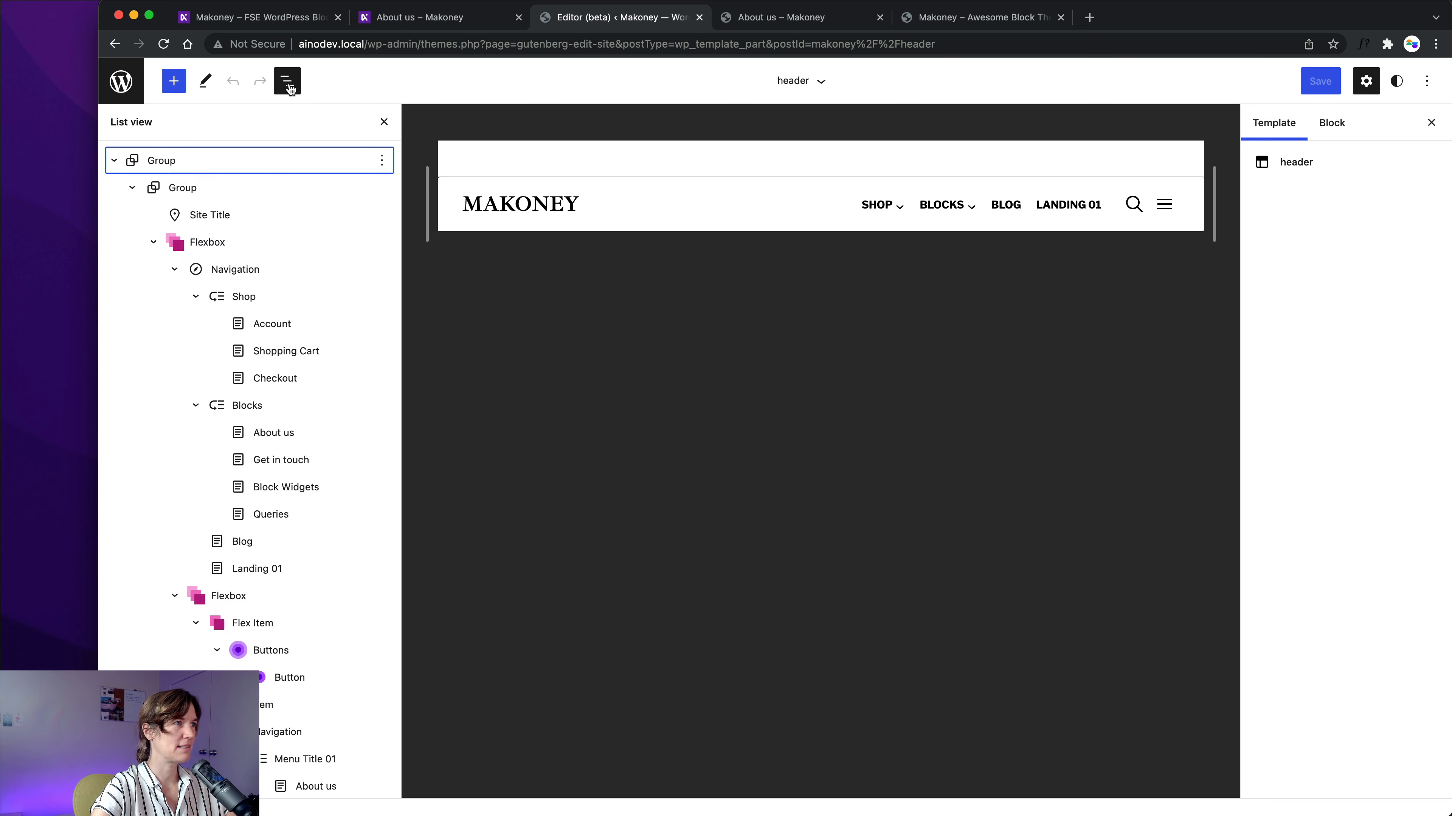
pyautogui.scroll(-6, 248, 403)
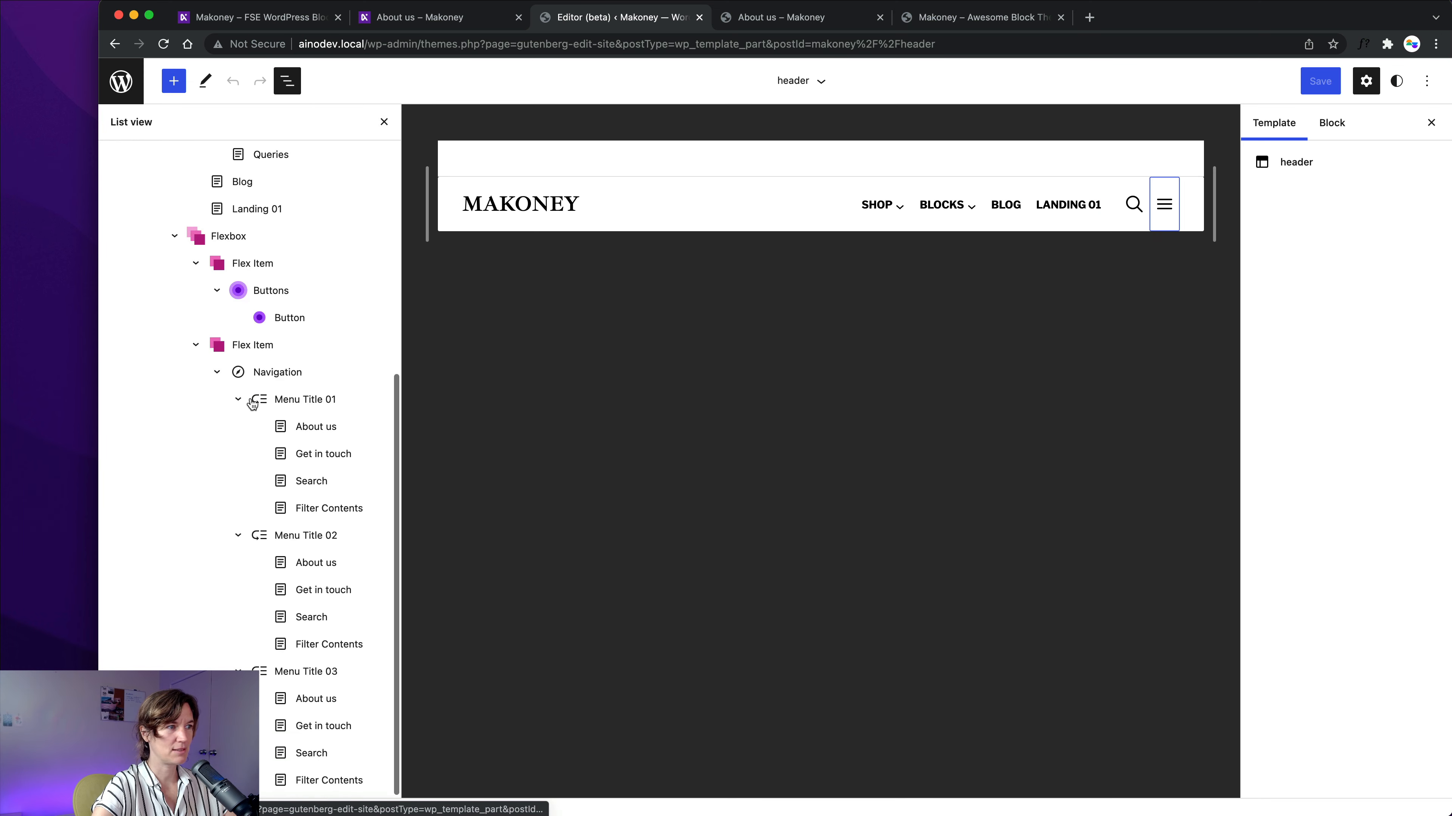
pyautogui.scroll(6, 234, 394)
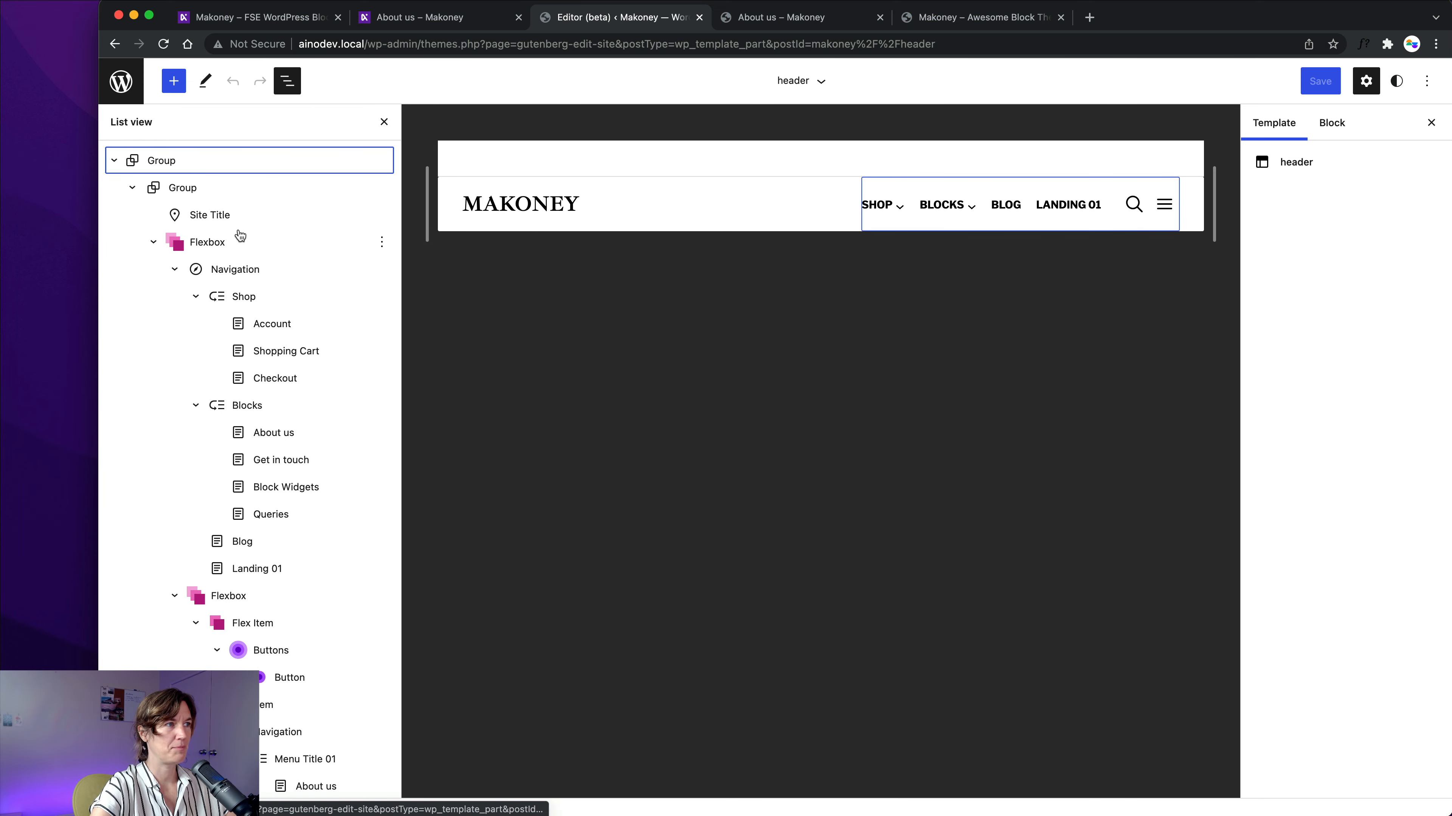
# Select the header's main Navigation block and assign the menu "Classic menu: Short" to it.
pyautogui.click(273, 272)
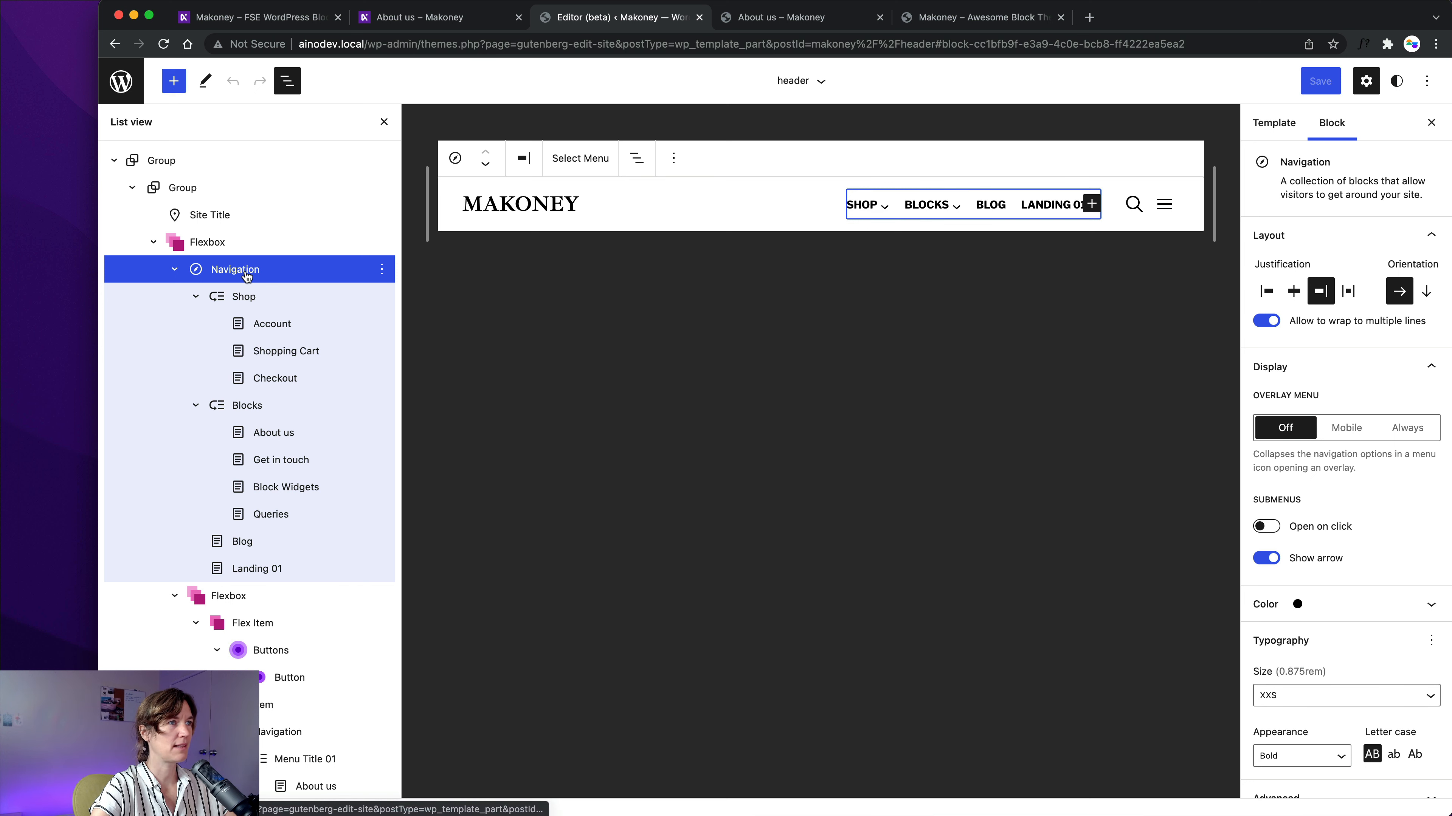
pyautogui.click(582, 159)
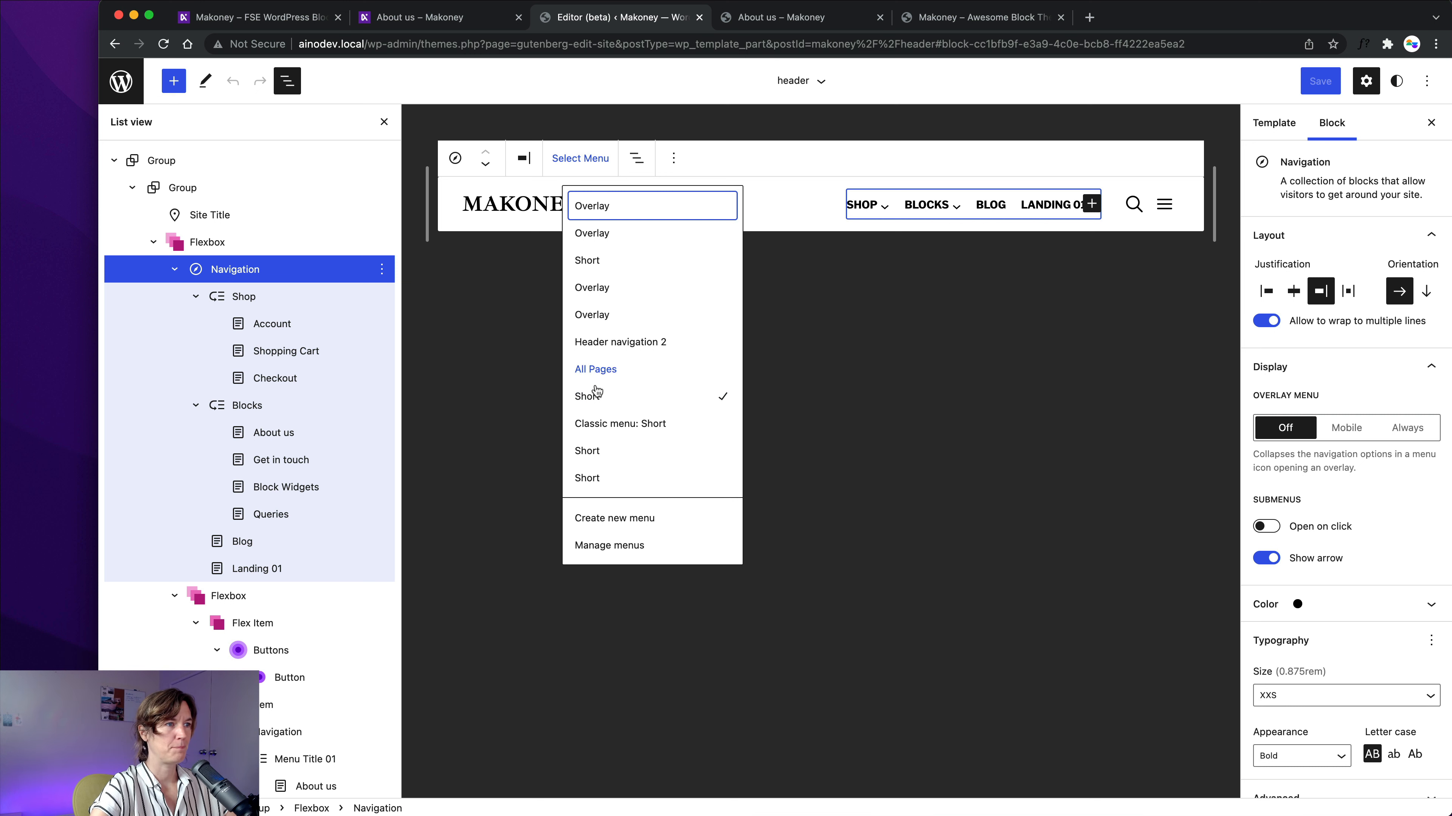
pyautogui.click(637, 425)
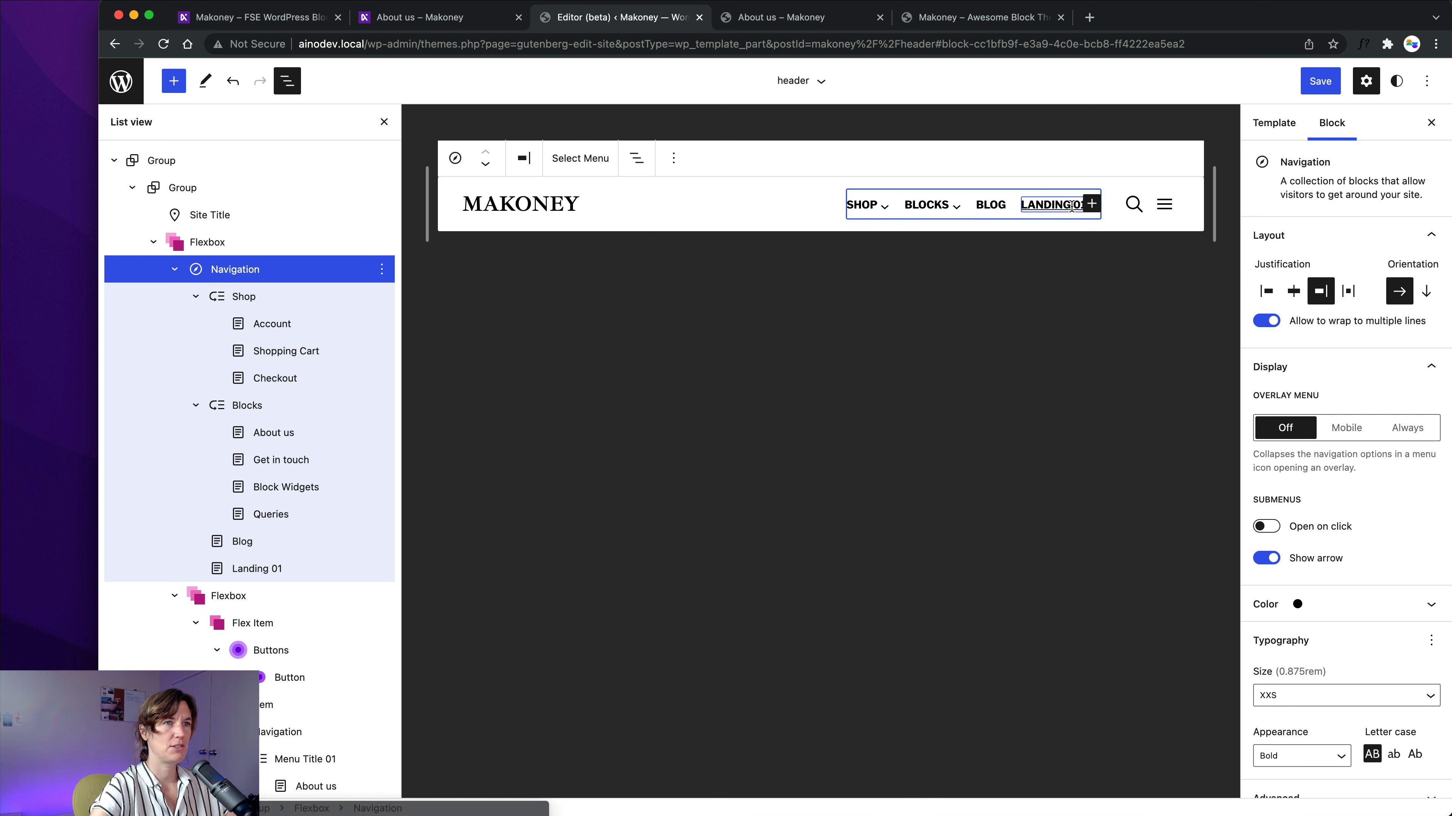
# Create a new menu for the header's main Navigation block and start it empty.
pyautogui.click(574, 169)
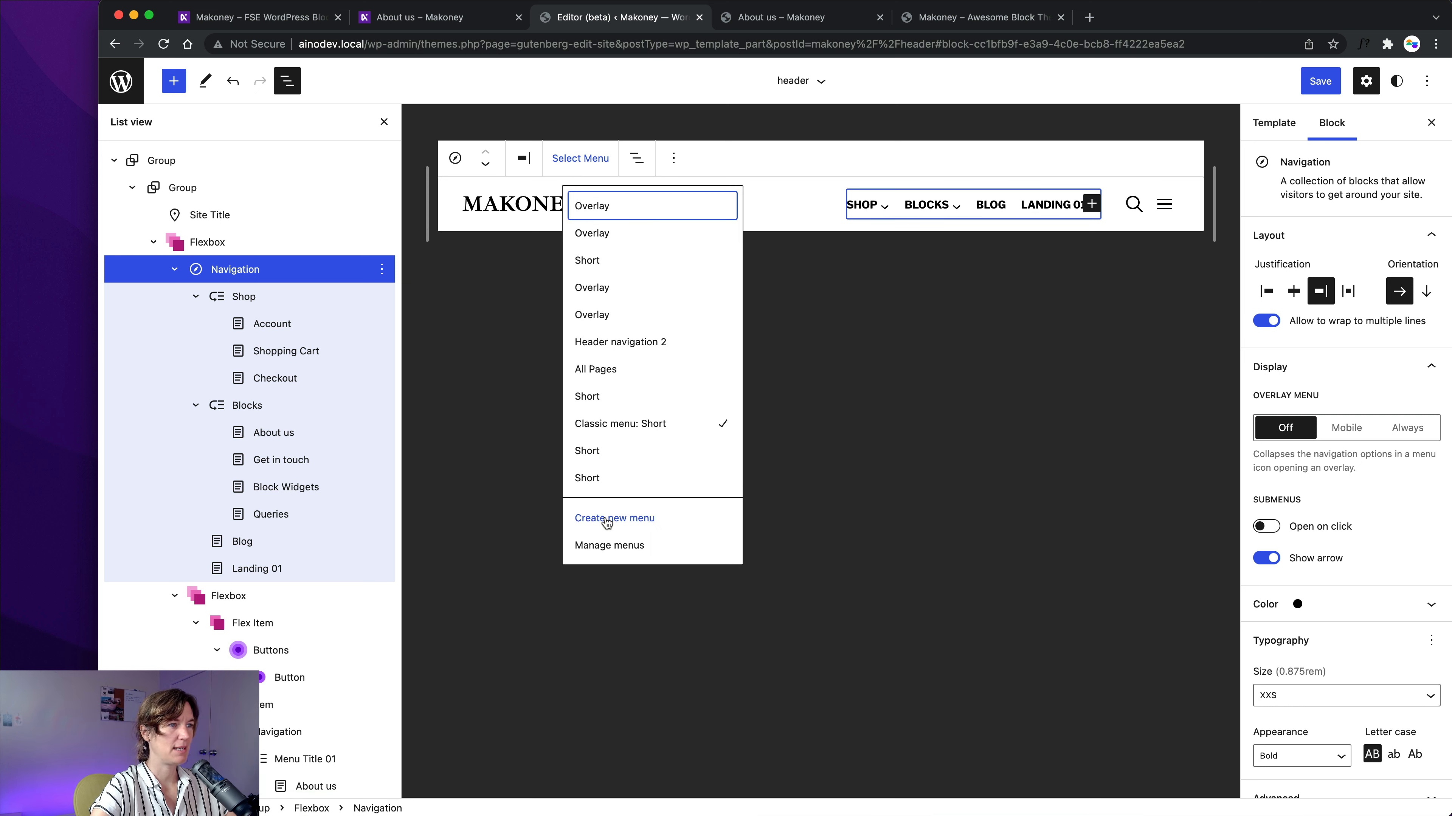
pyautogui.click(608, 519)
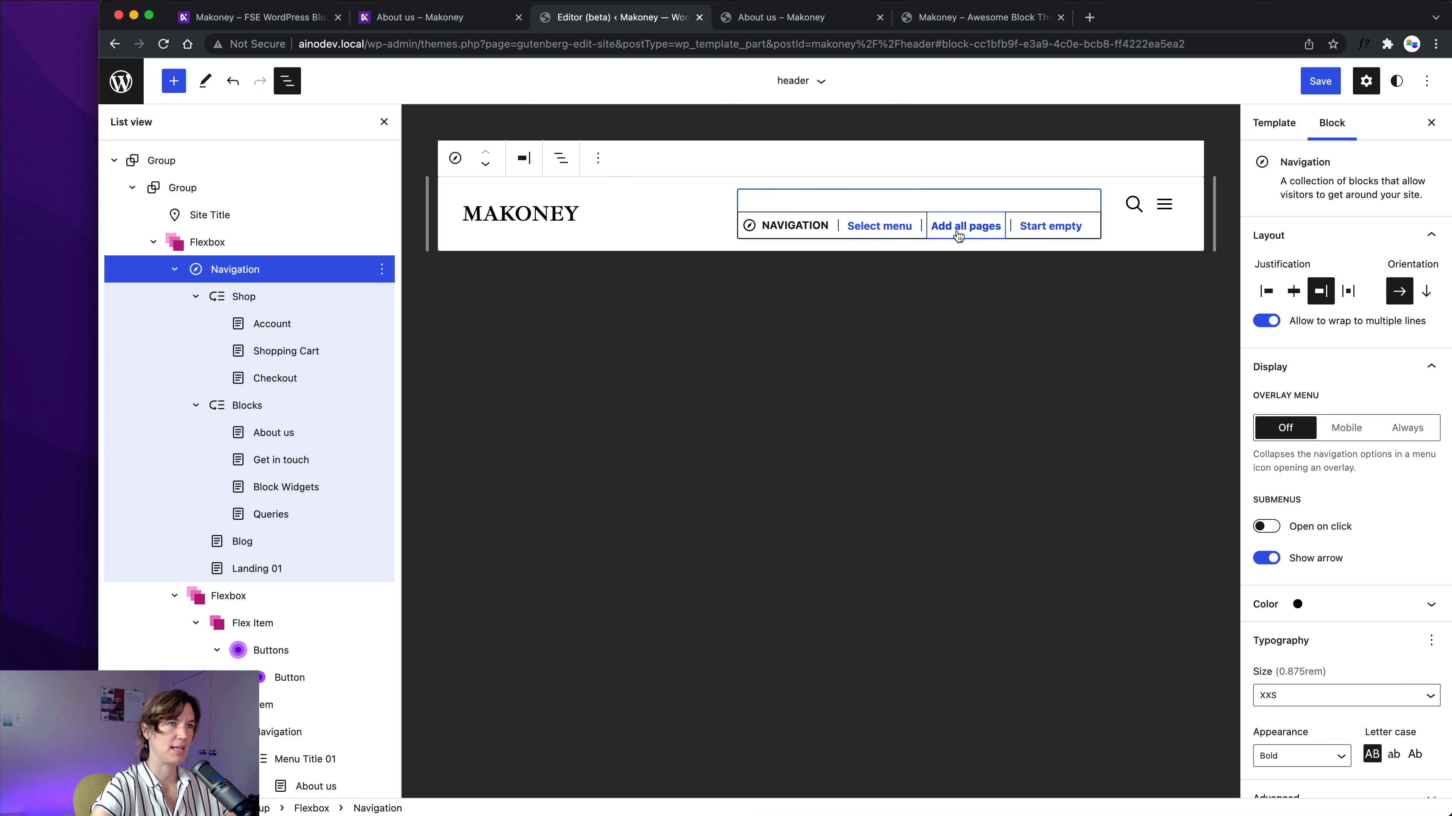
pyautogui.click(1059, 232)
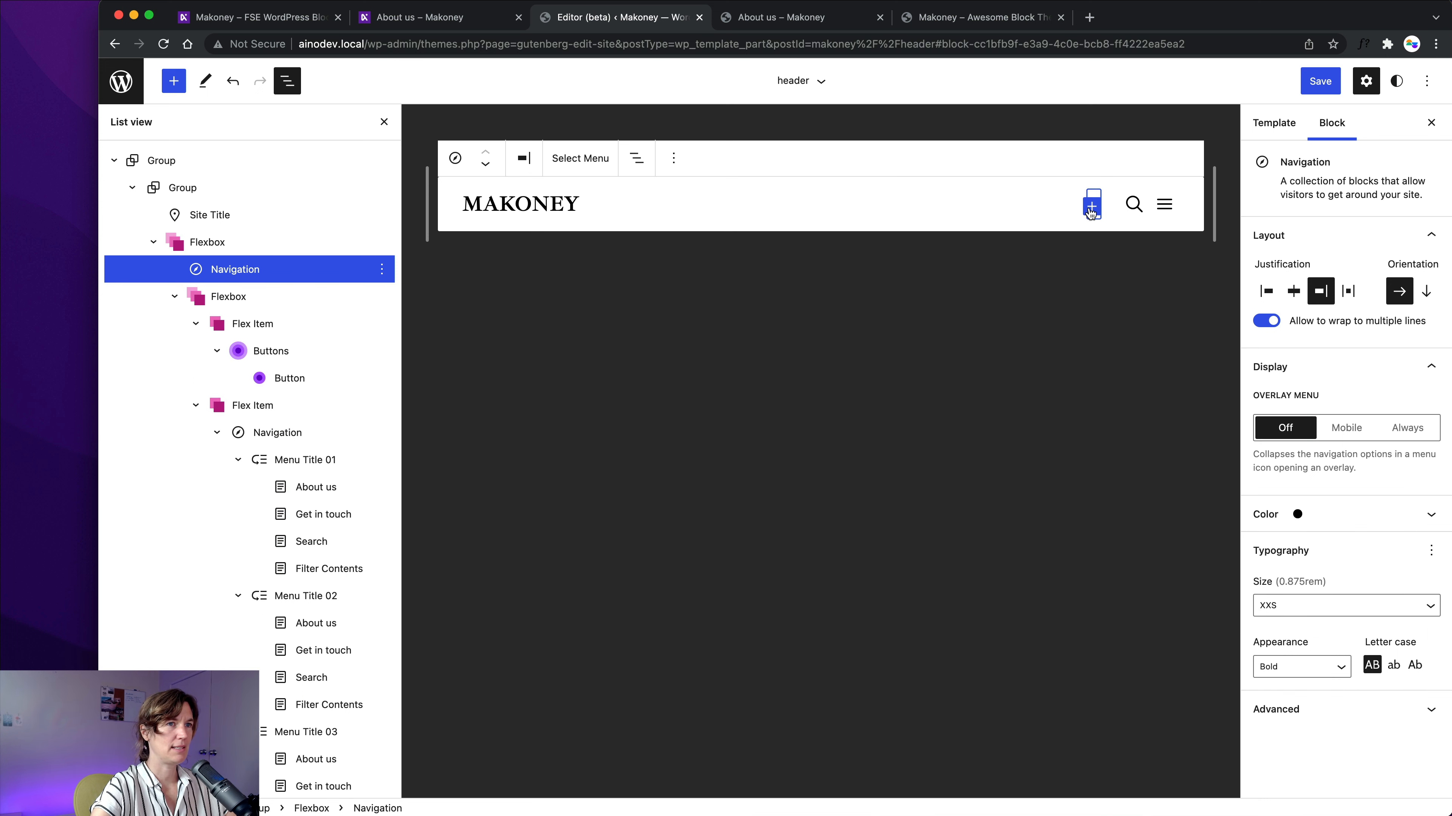
# Add page links to Blog and About us to the empty navigation menu.
pyautogui.click(1090, 208)
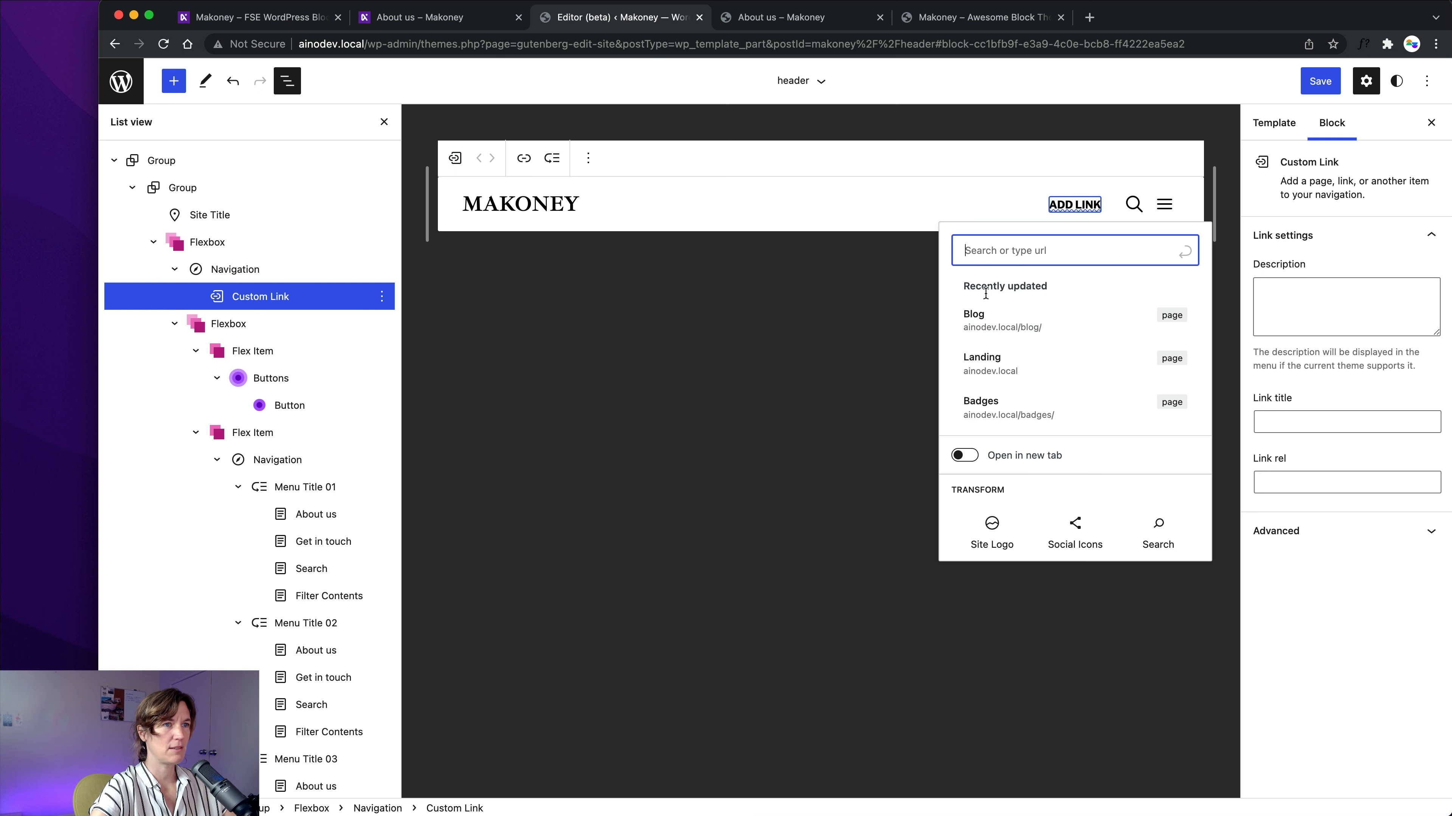
pyautogui.click(980, 319)
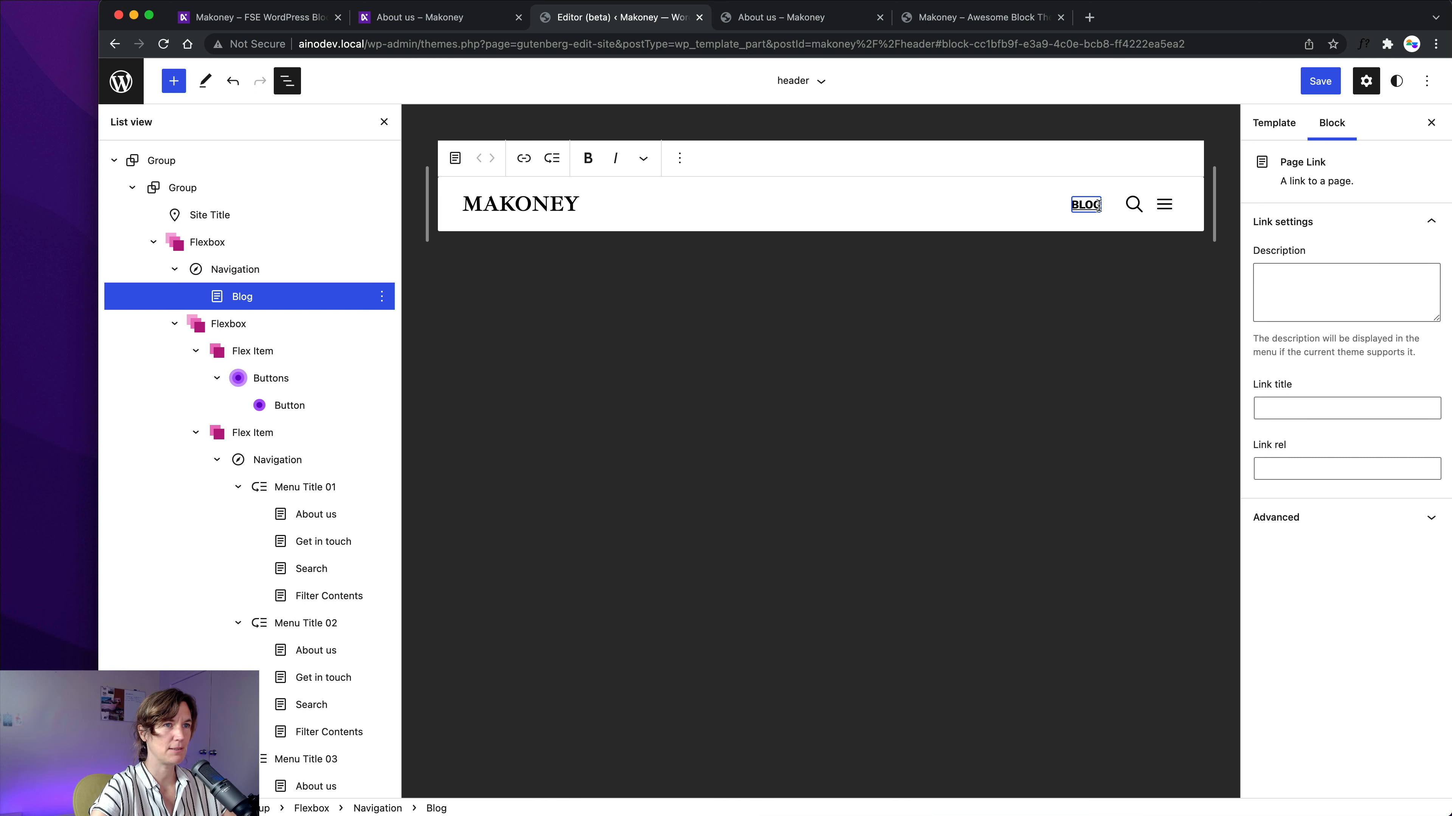
pyautogui.press('Return')
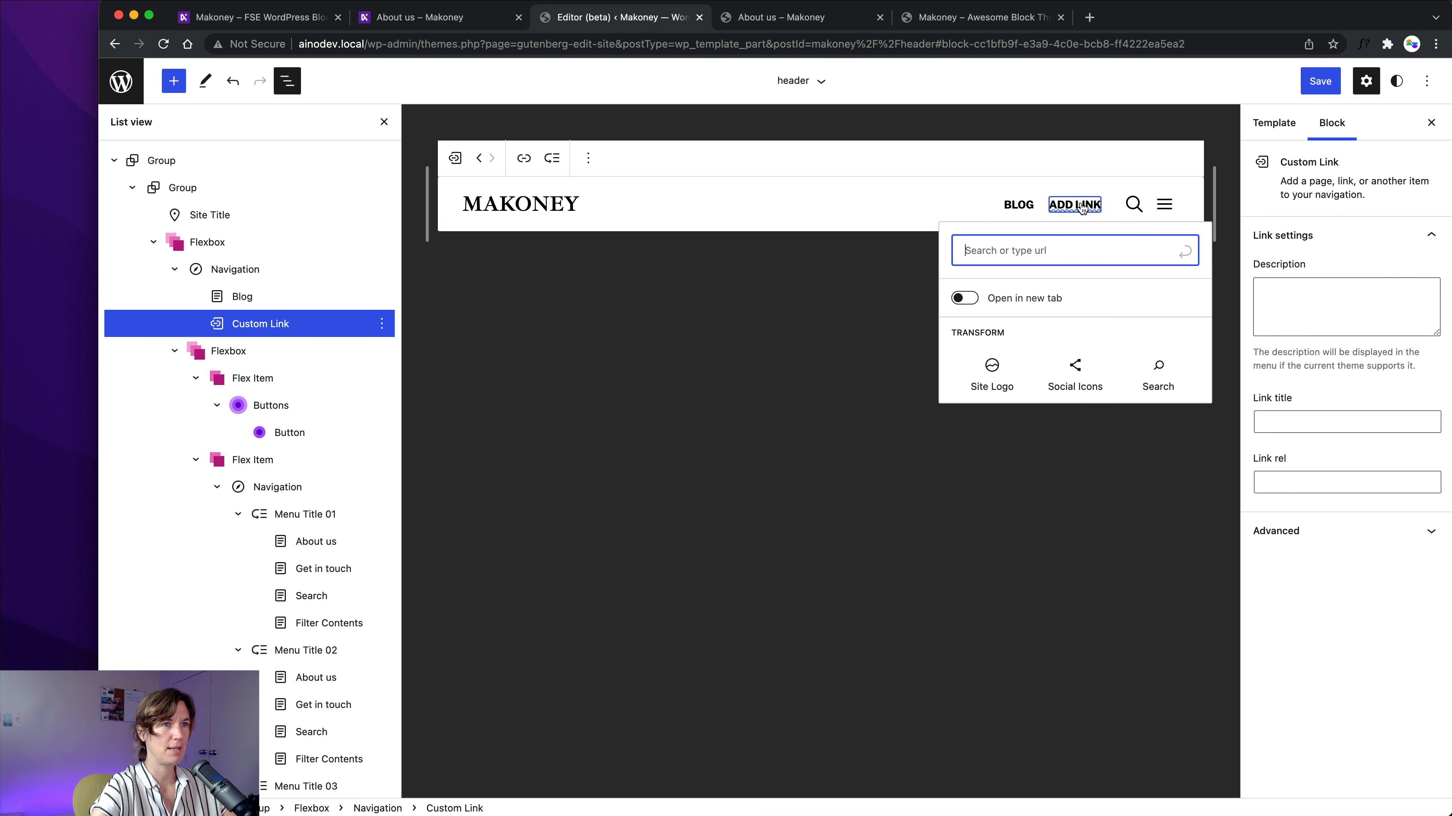
pyautogui.click(1019, 252)
pyautogui.write('Ab')
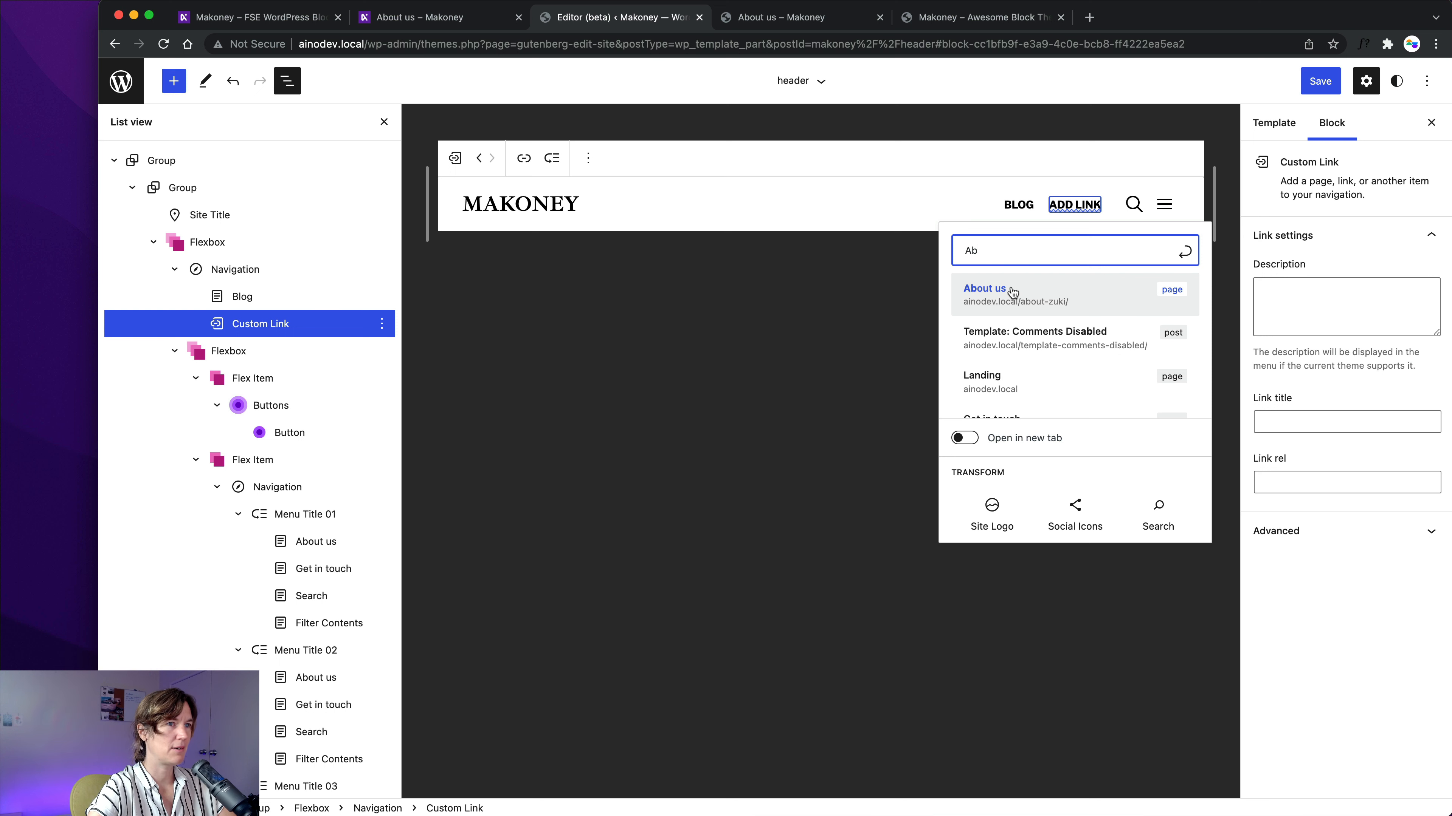
pyautogui.click(997, 308)
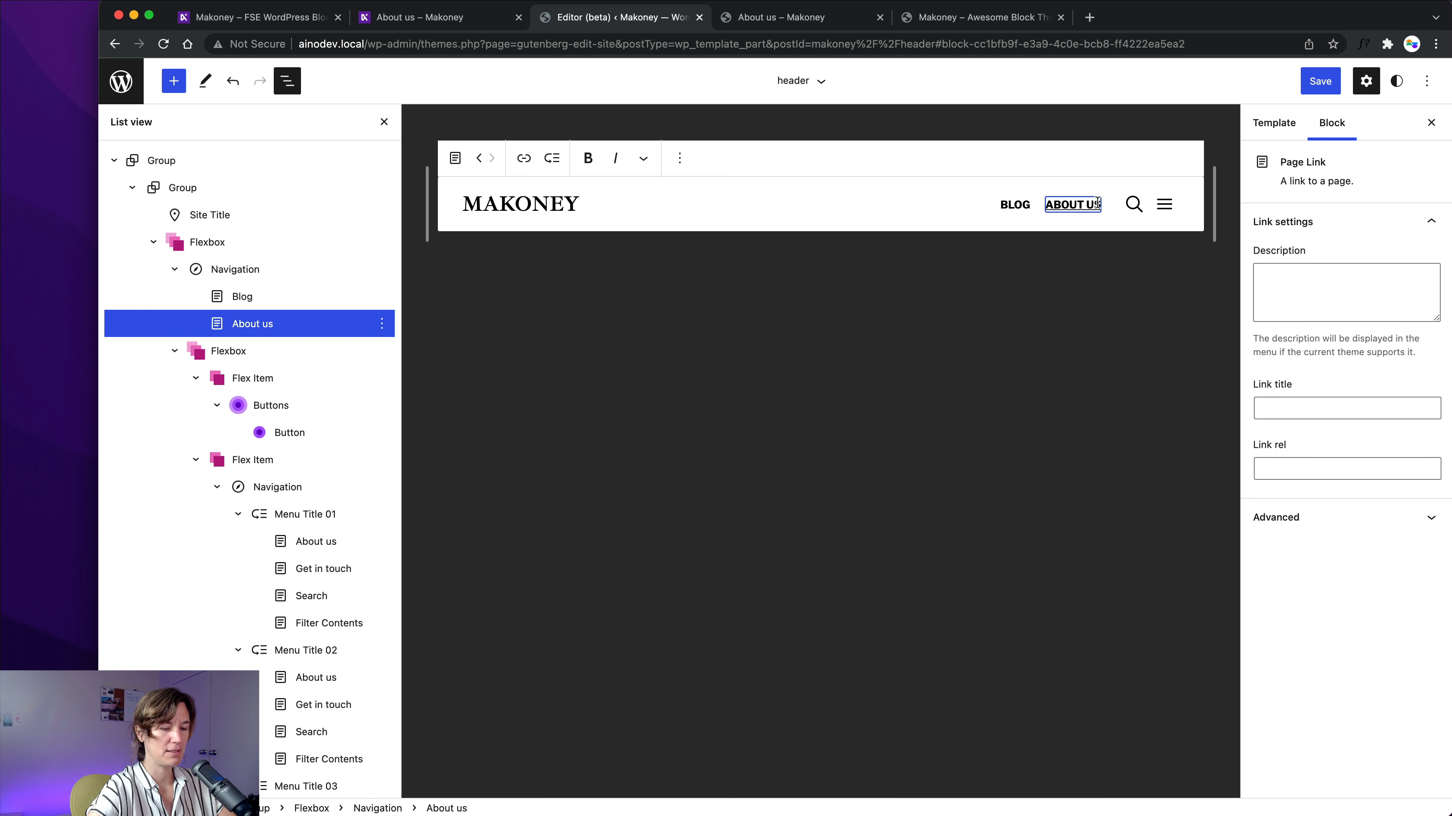
# Add a page link to Get in touch after About us, and save the header template part and navigation menu.
pyautogui.press('Return')
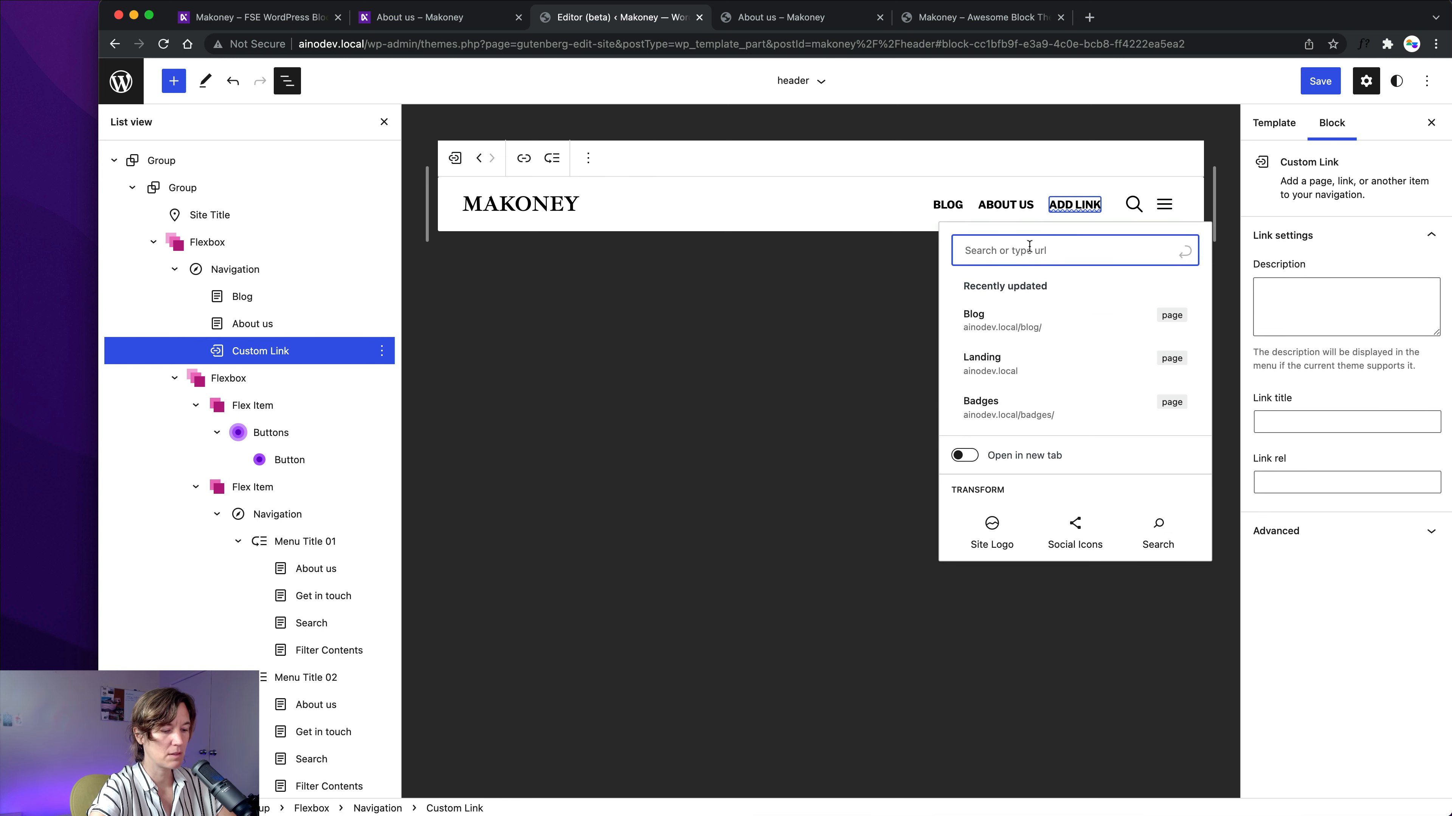
pyautogui.write('Get')
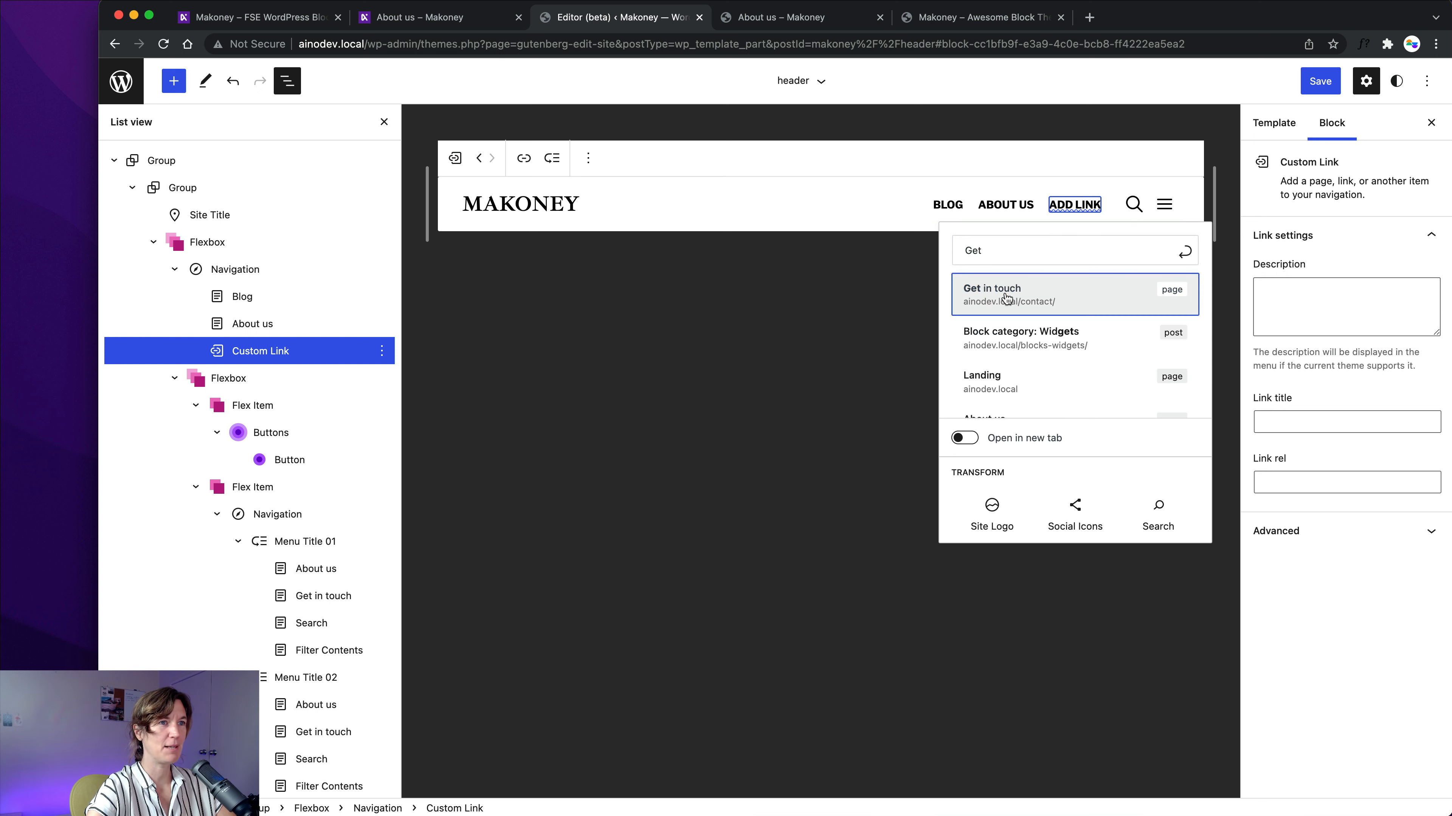
pyautogui.click(1005, 292)
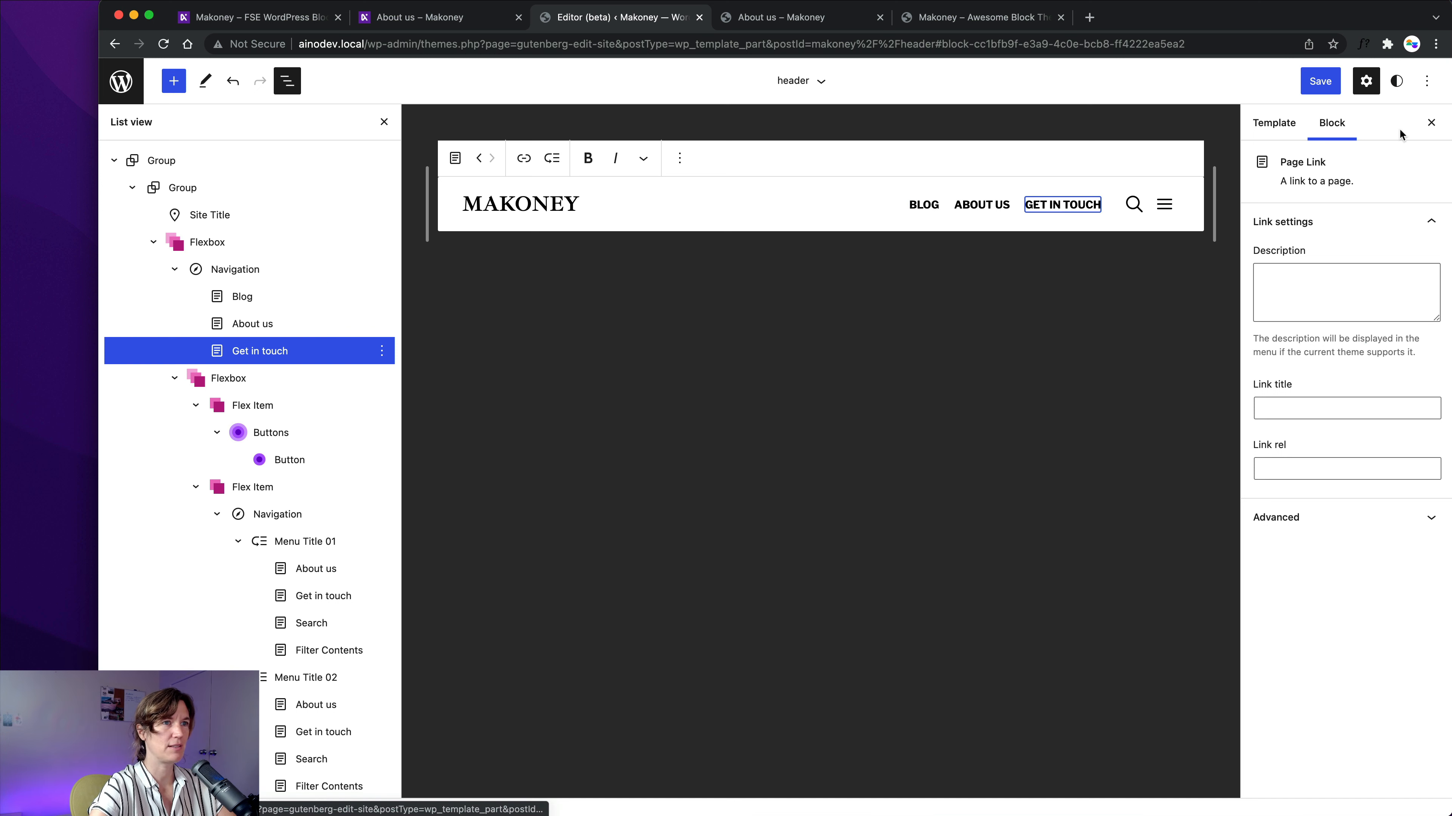
pyautogui.click(1327, 86)
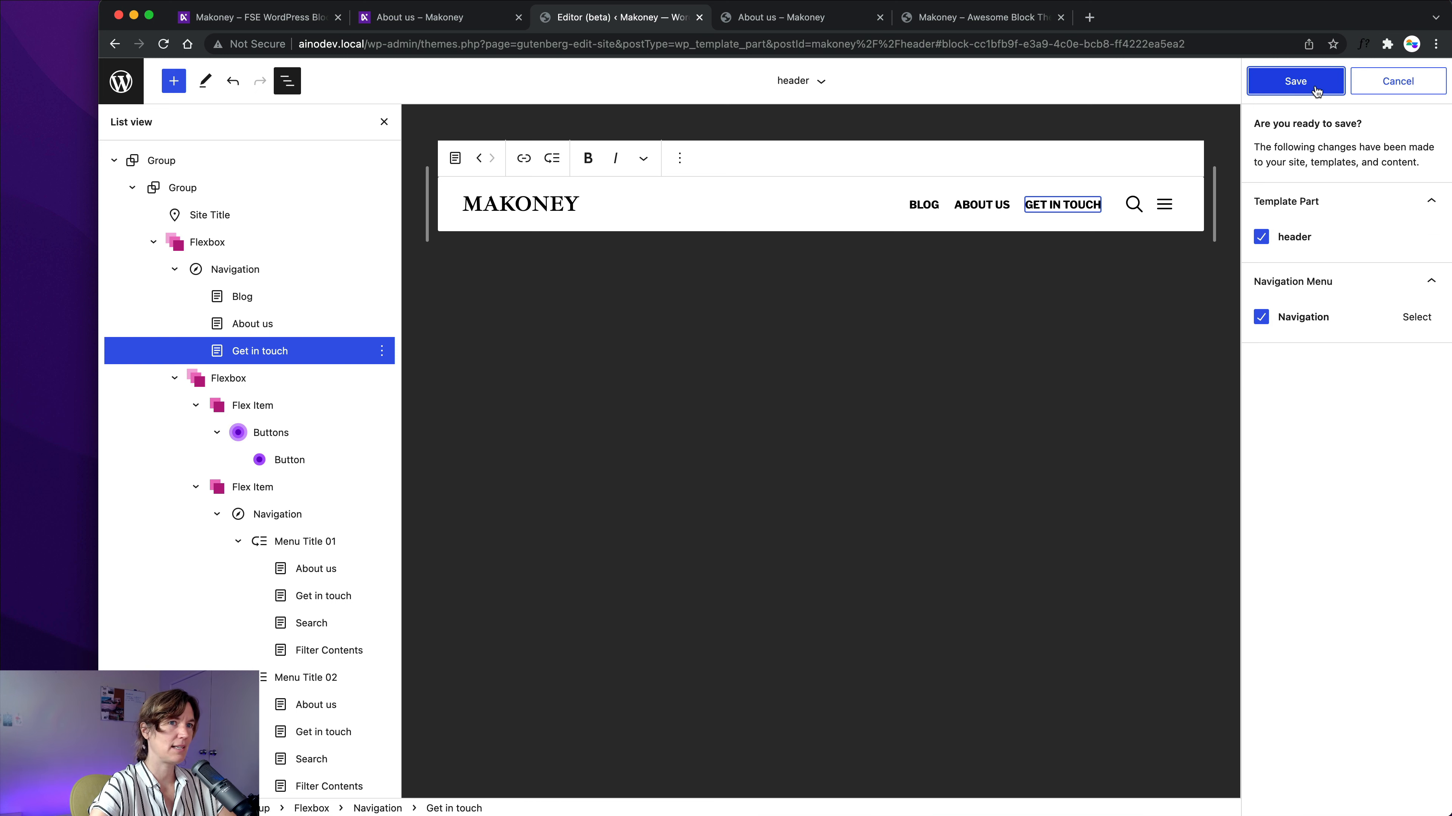
pyautogui.click(1314, 92)
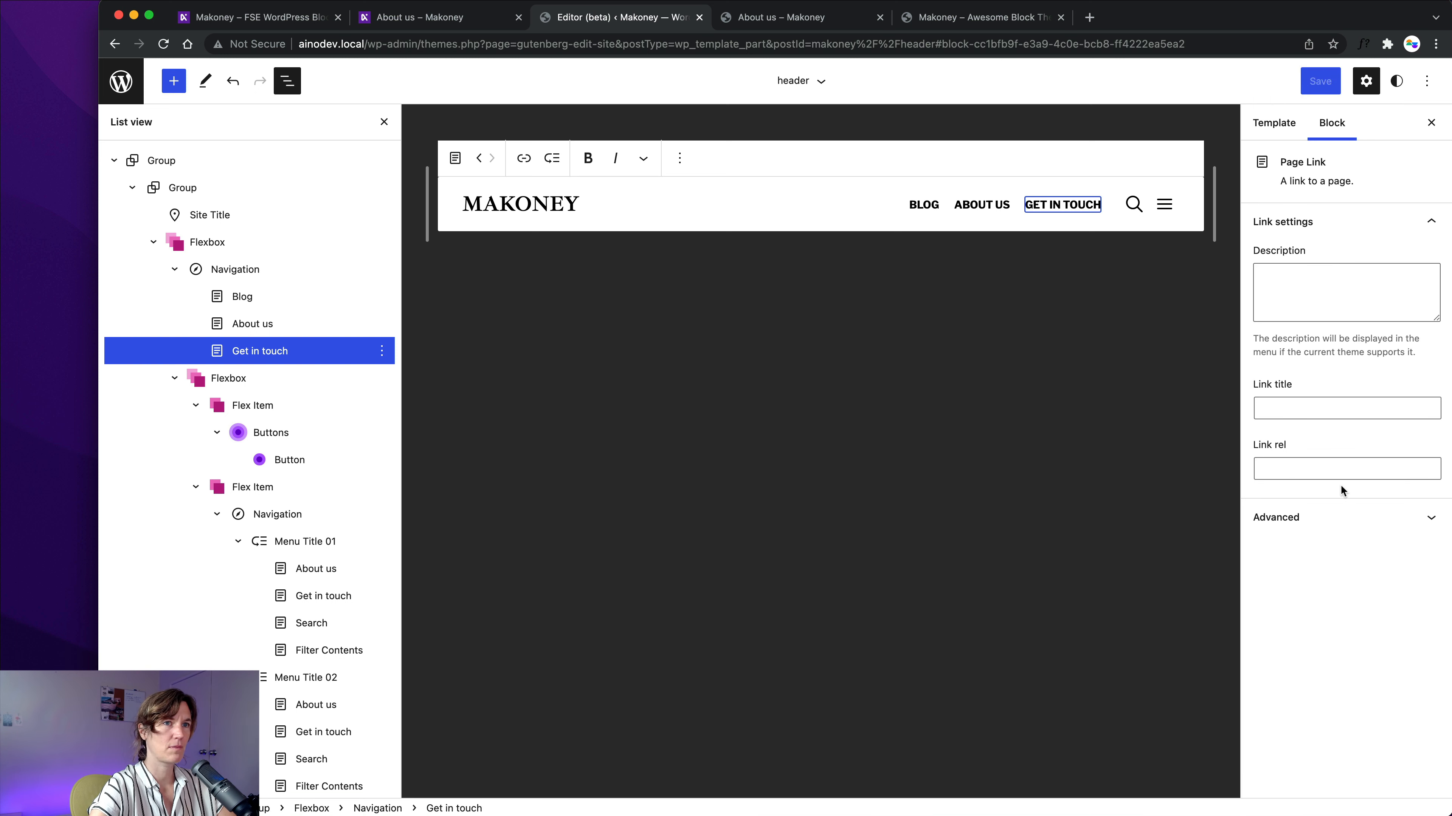
# Examine the main Navigation block's layout, display, typography and advanced settings, including its menu name and additional CSS class.
pyautogui.click(251, 271)
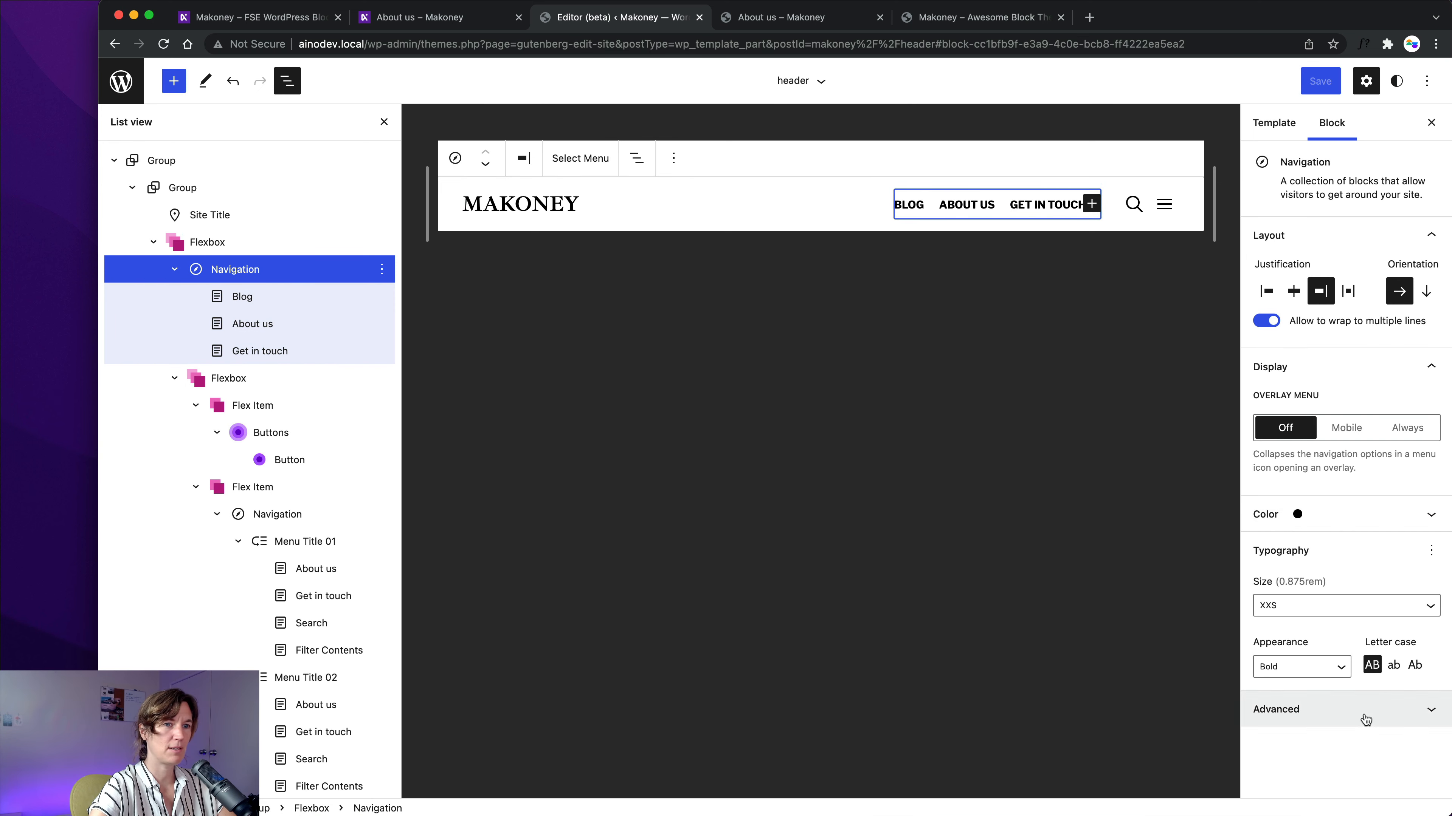
pyautogui.click(1352, 706)
pyautogui.scroll(-5, 1350, 701)
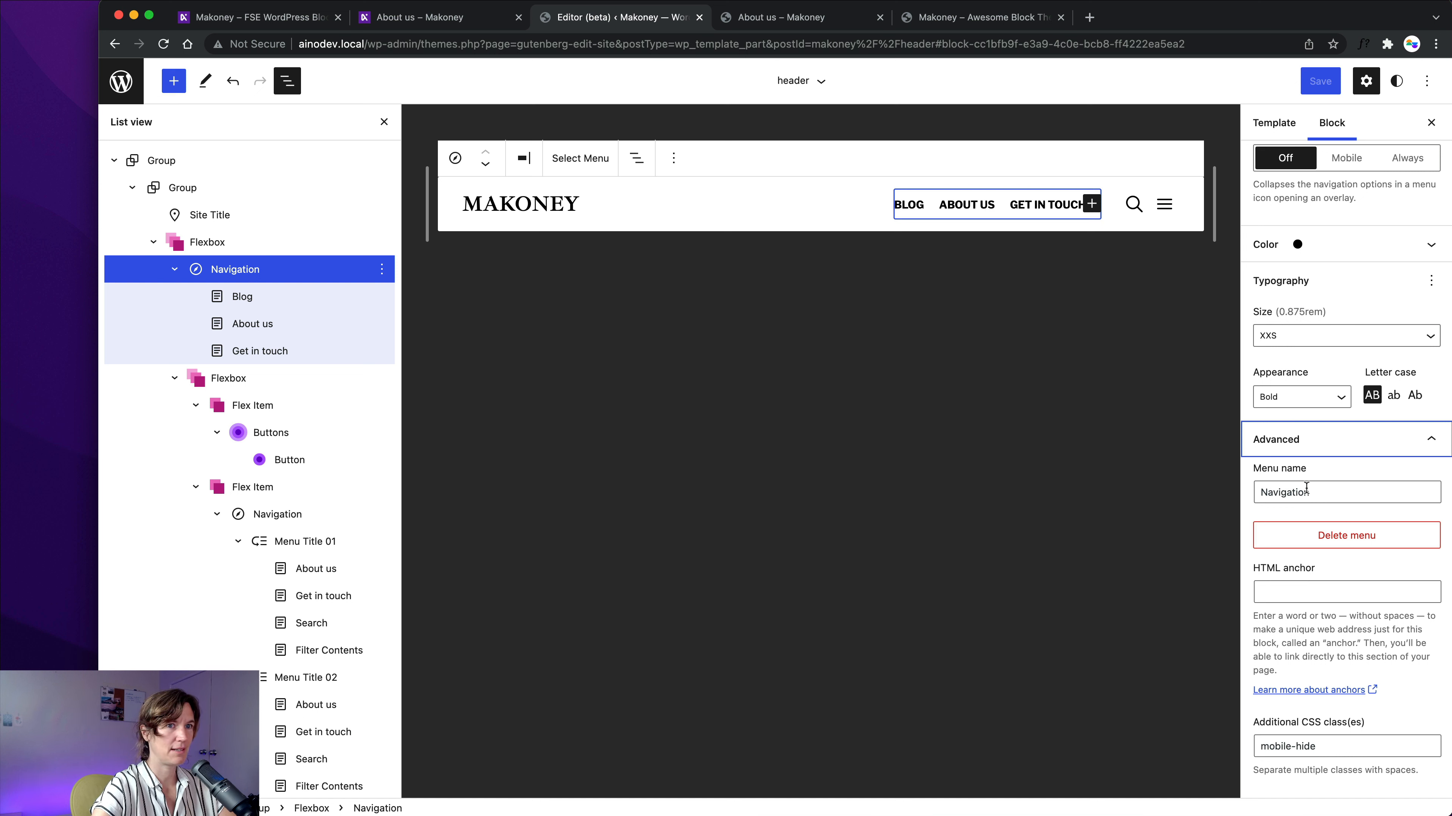
pyautogui.scroll(5, 1306, 488)
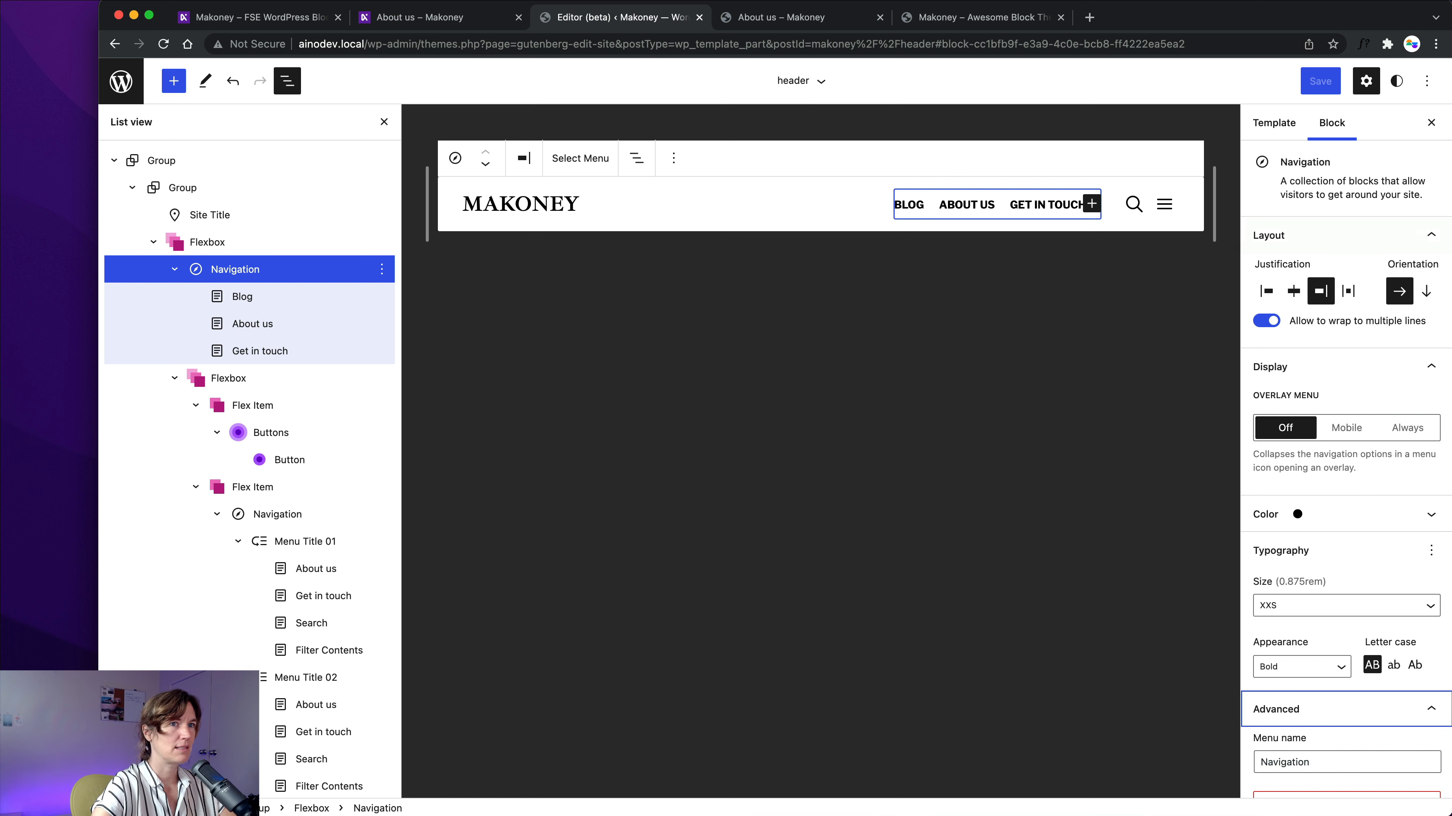
pyautogui.scroll(-5, 1429, 488)
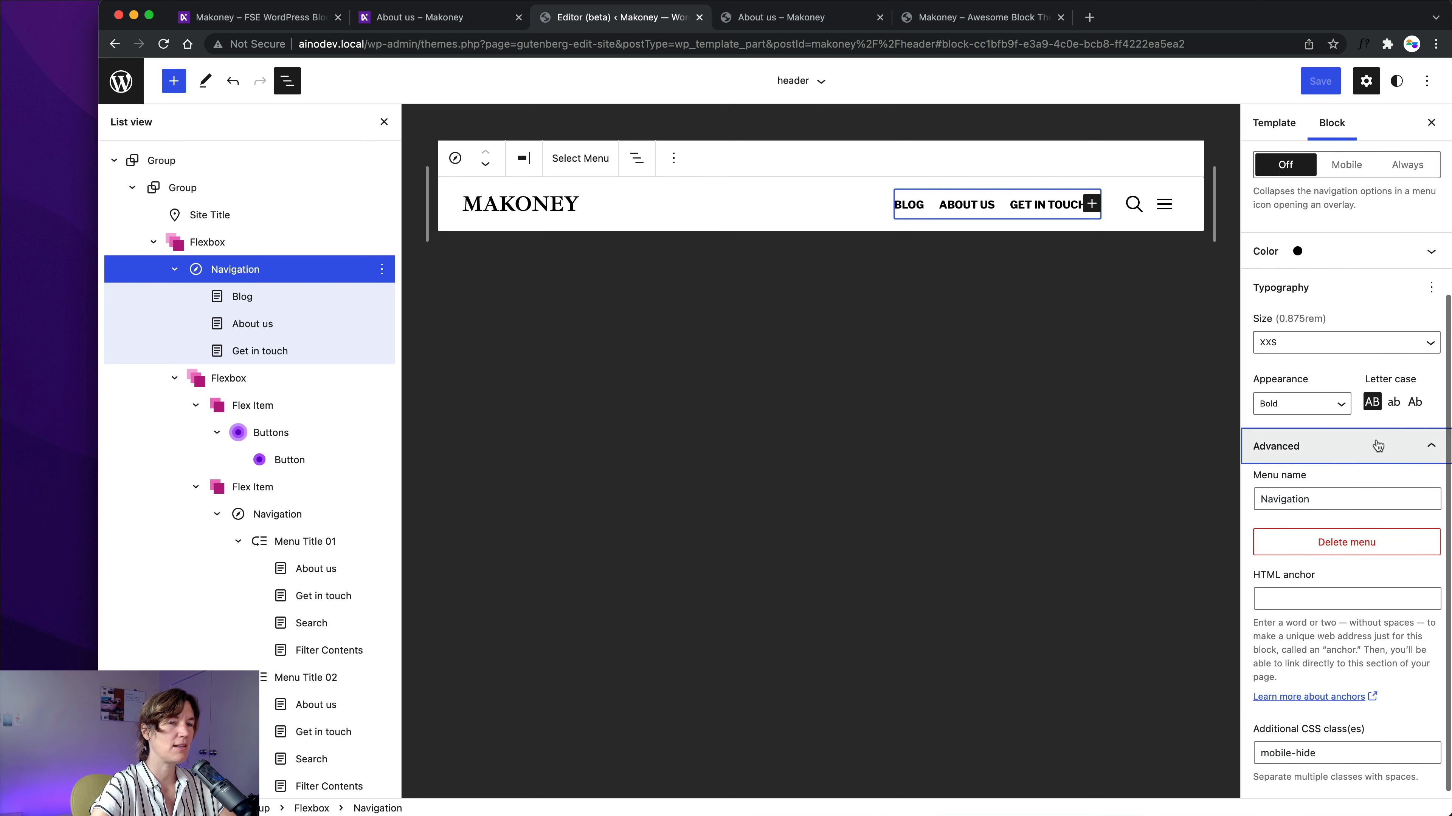
pyautogui.scroll(5, 1363, 435)
pyautogui.scroll(-2, 1363, 422)
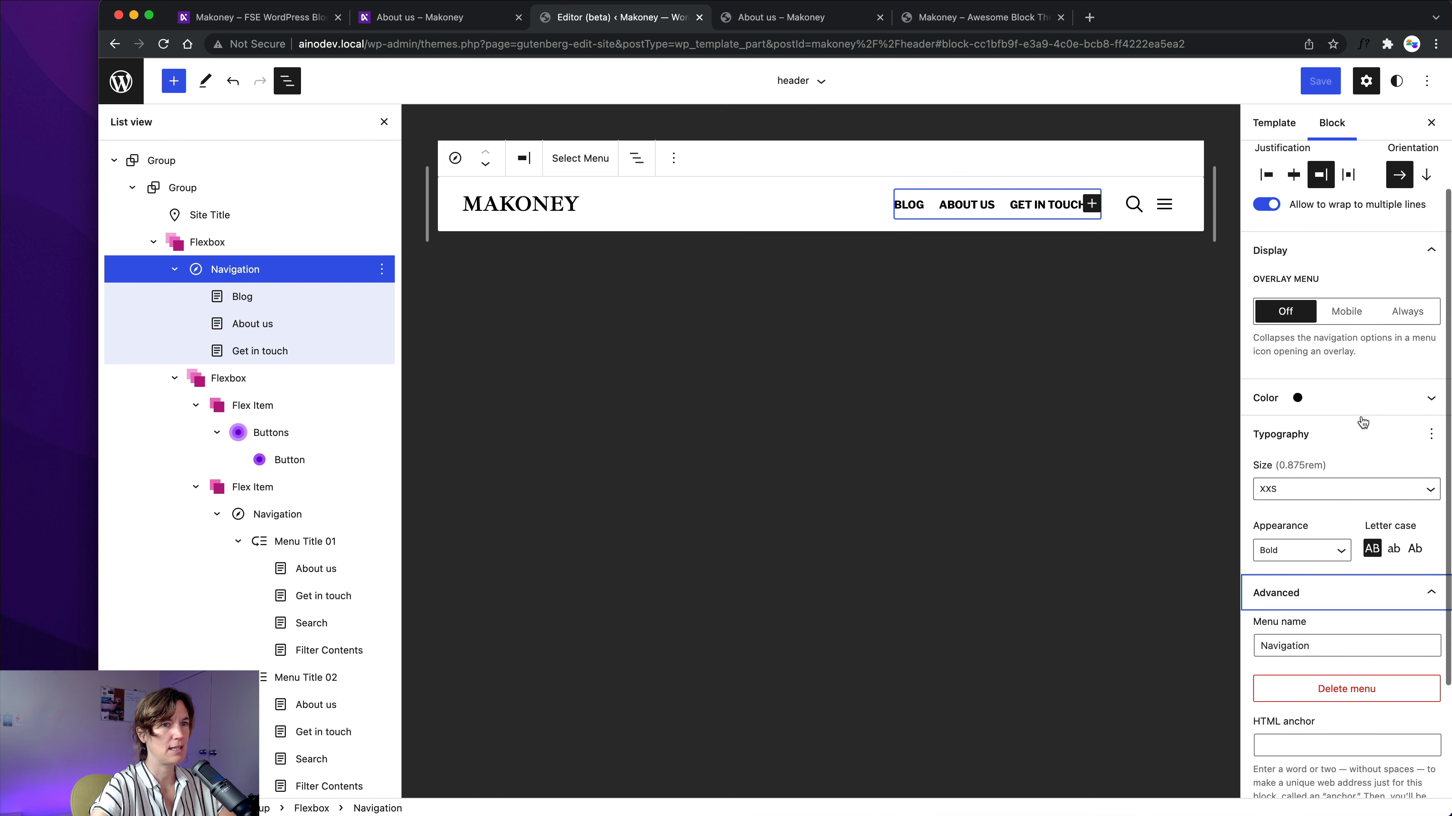
pyautogui.scroll(-3, 1363, 421)
pyautogui.scroll(5, 1337, 446)
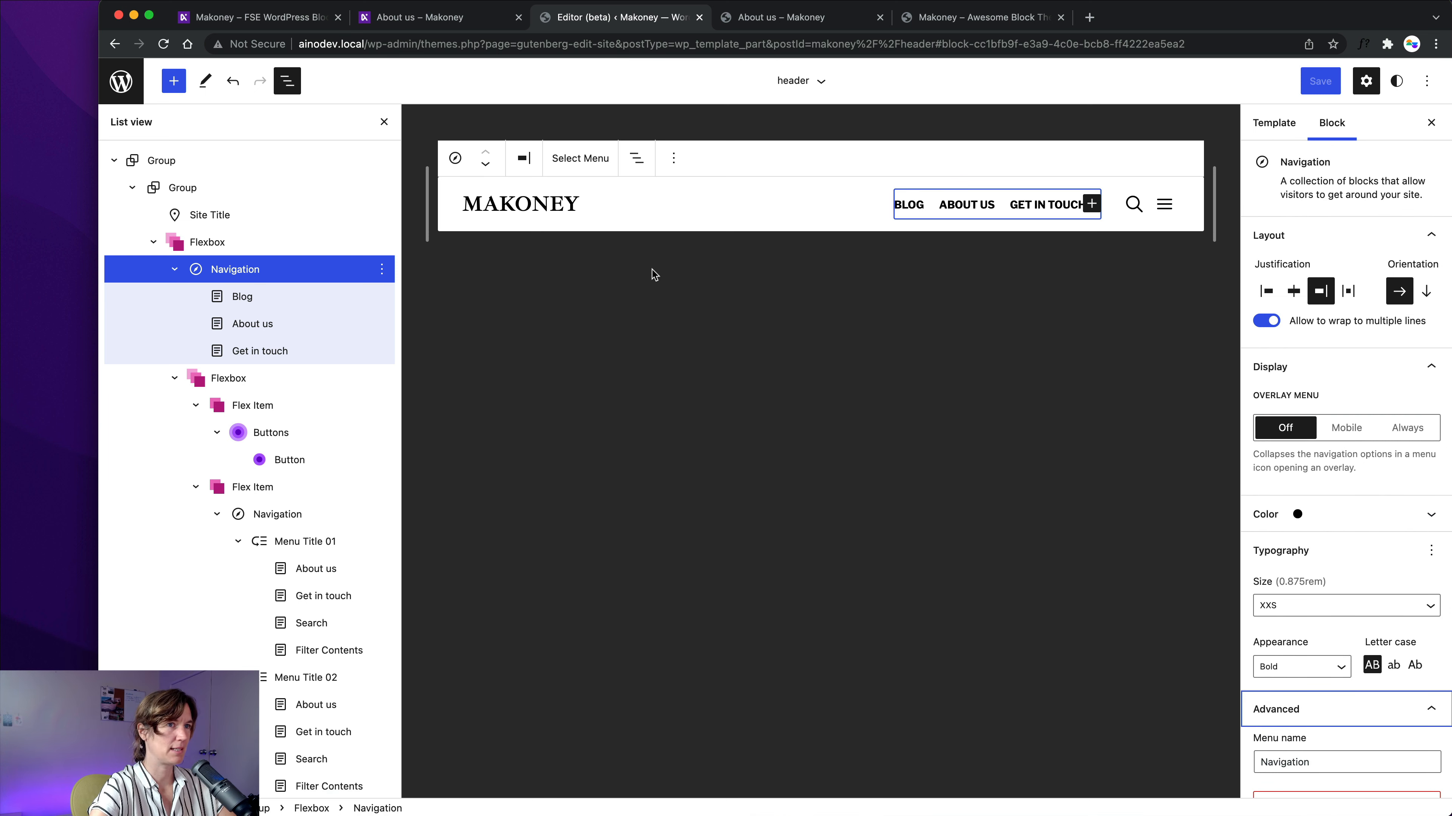
# Link the header's search icon button to the local site's Search page and save the header template part.
pyautogui.click(1124, 223)
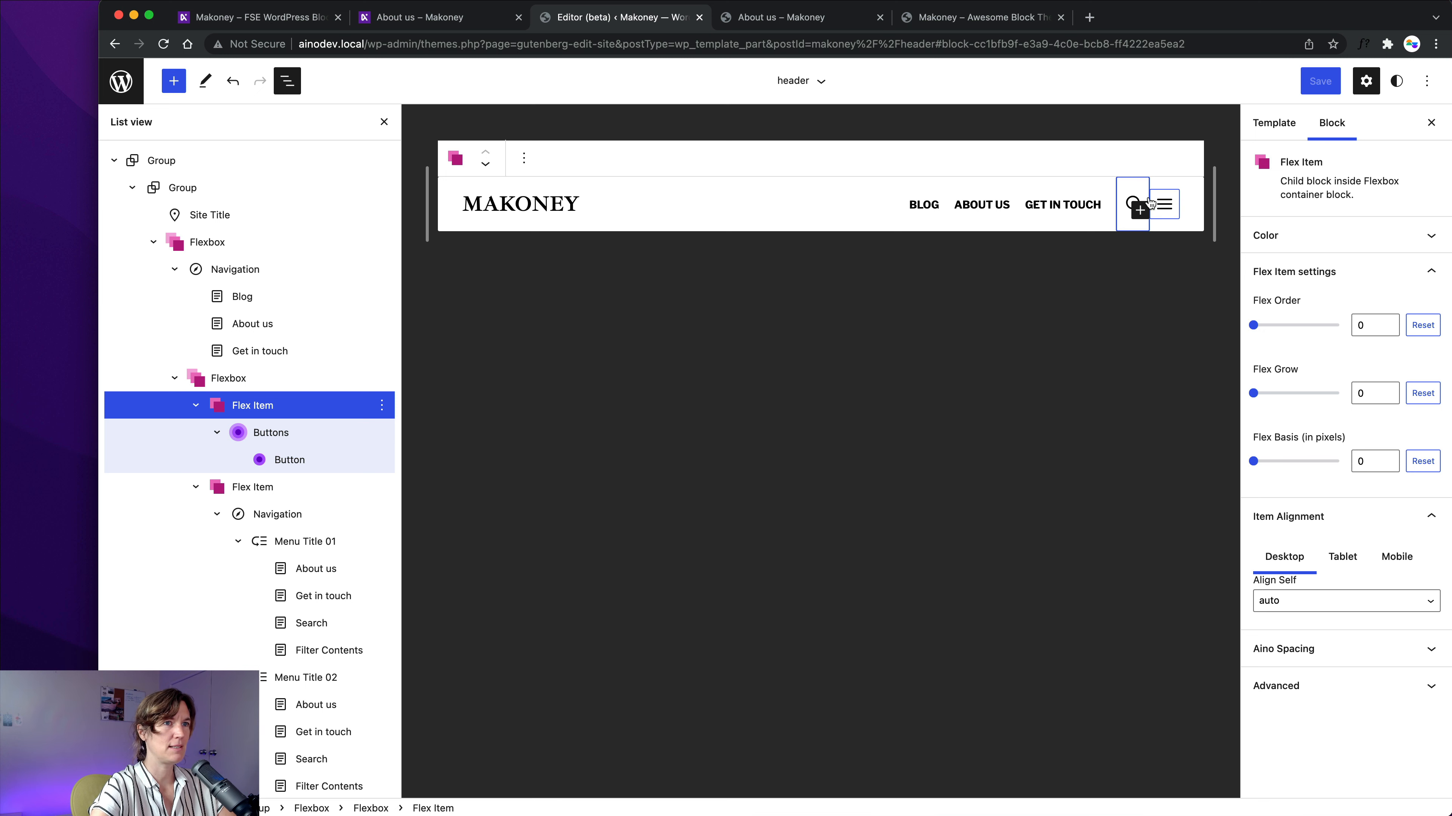
pyautogui.click(1163, 206)
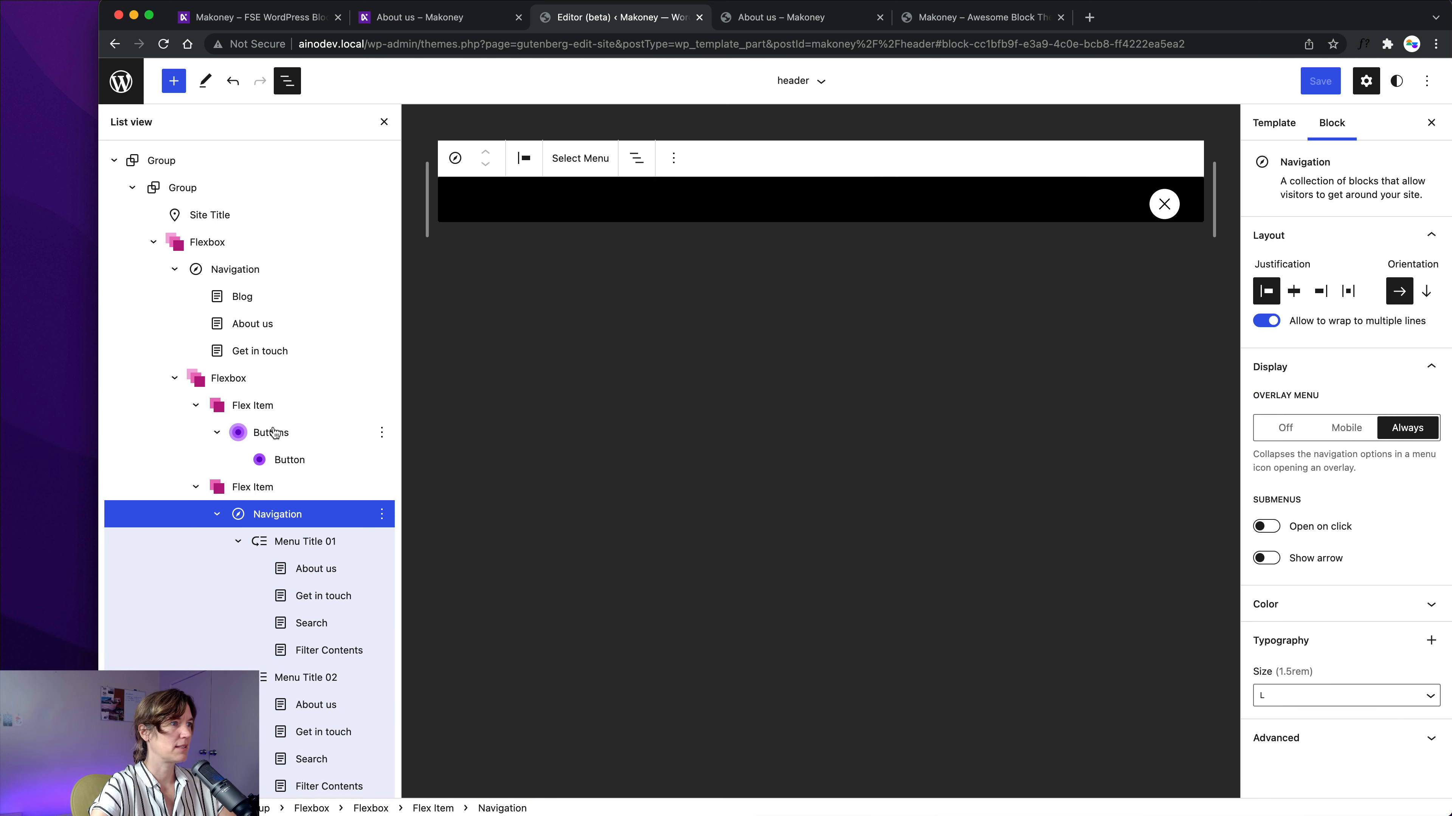
pyautogui.click(286, 460)
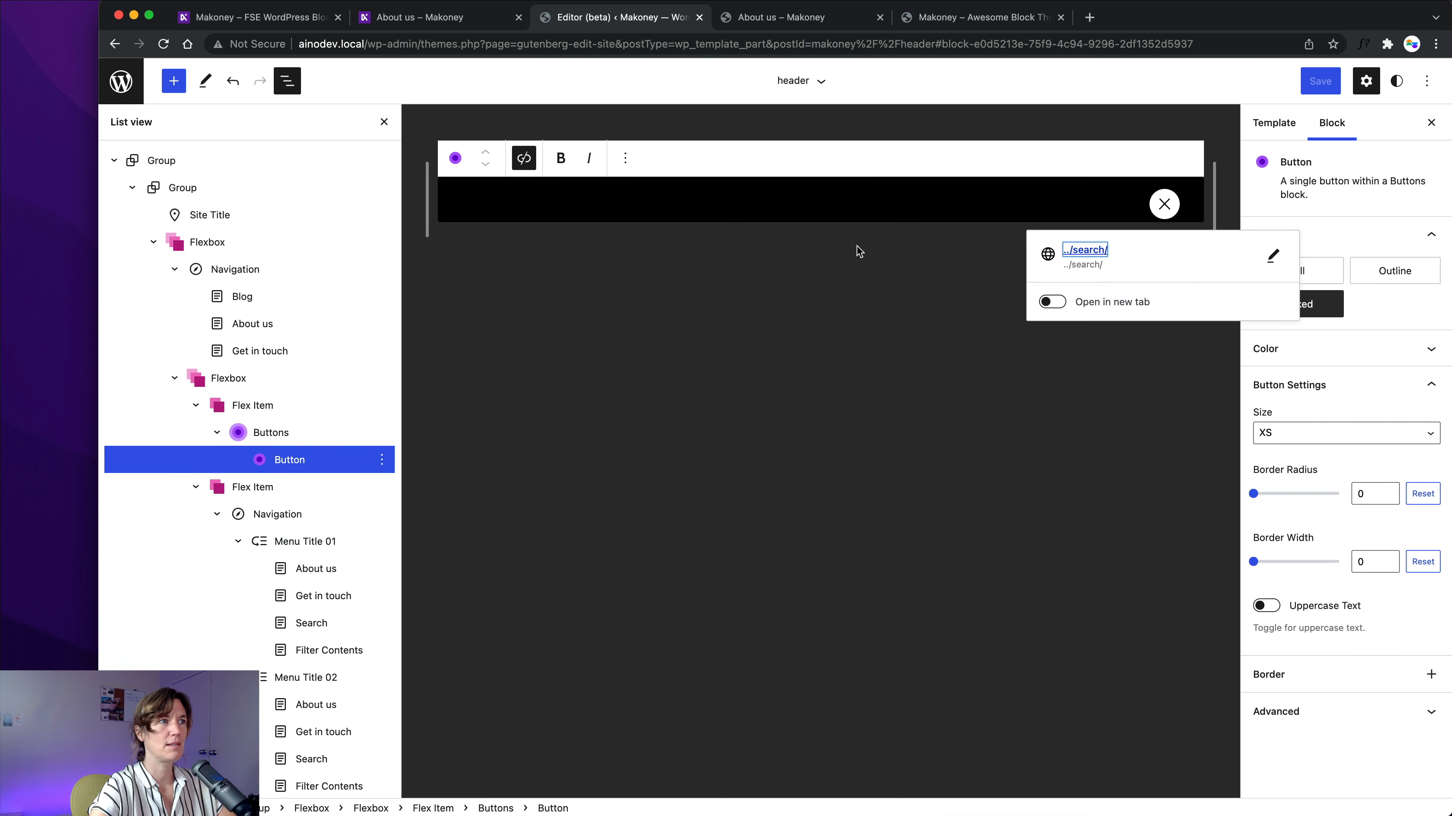
pyautogui.click(1156, 208)
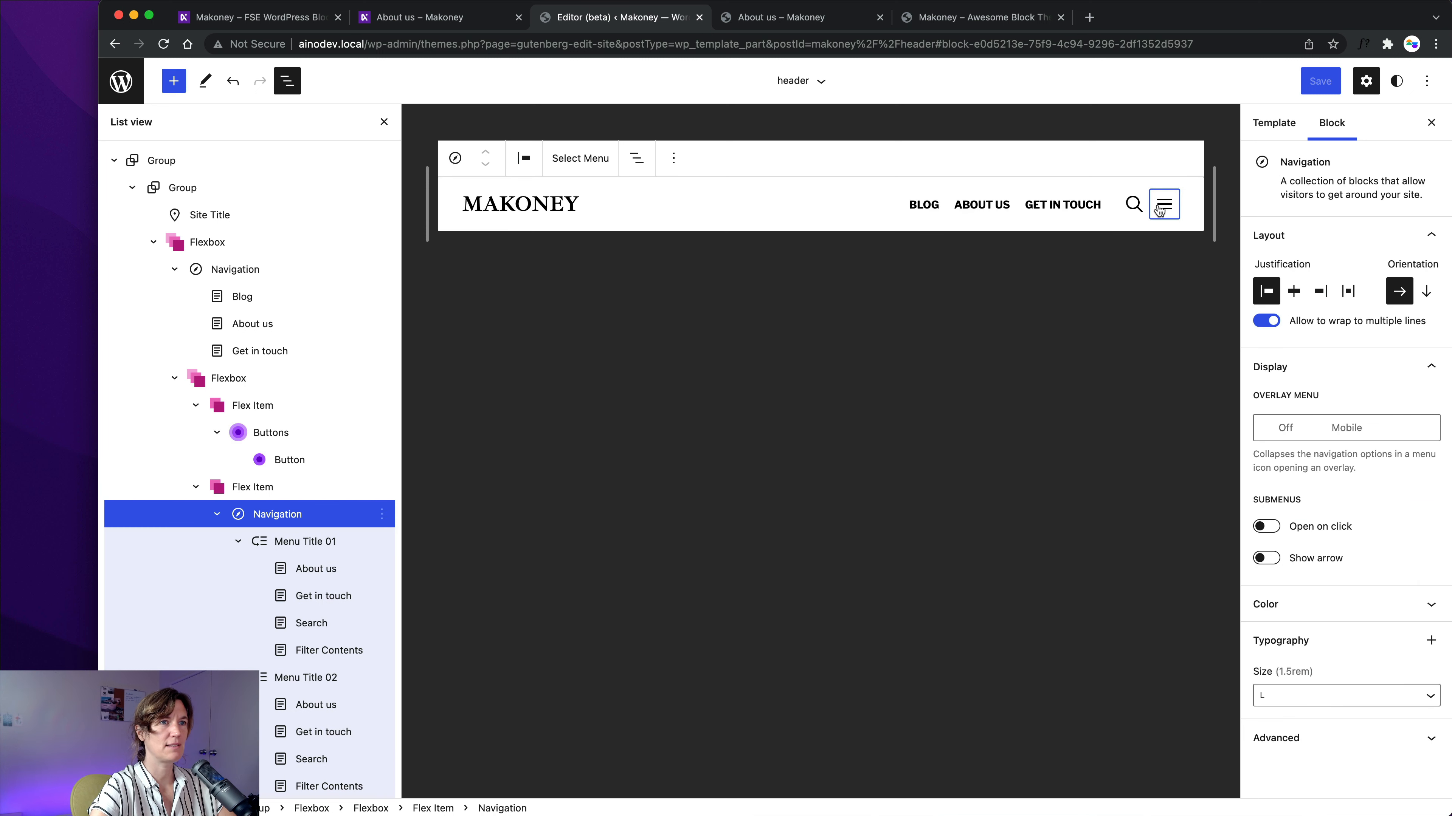
pyautogui.click(1132, 220)
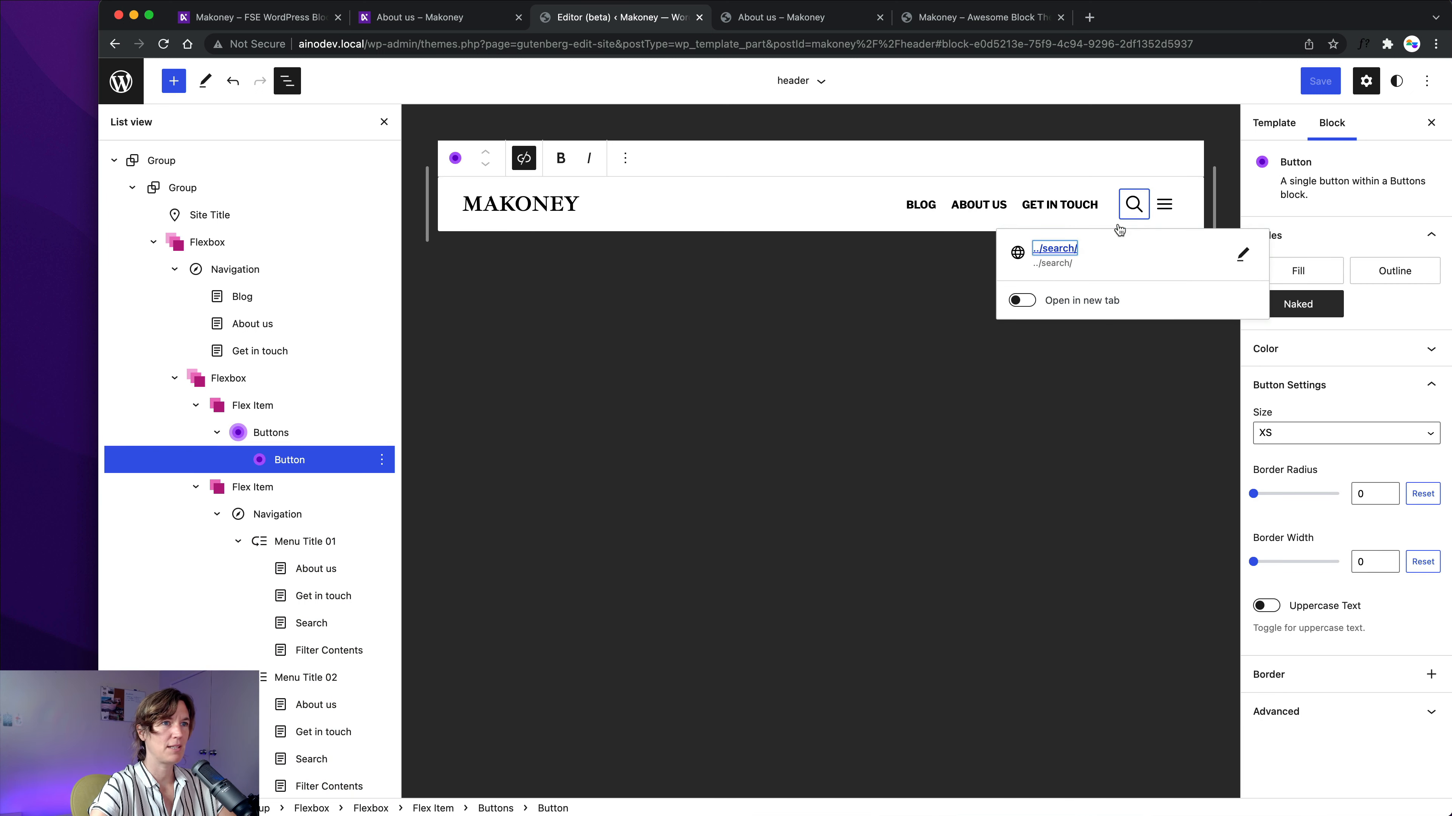
pyautogui.click(1240, 257)
pyautogui.moveTo(1100, 262); pyautogui.dragTo(954, 255)
pyautogui.write('Search')
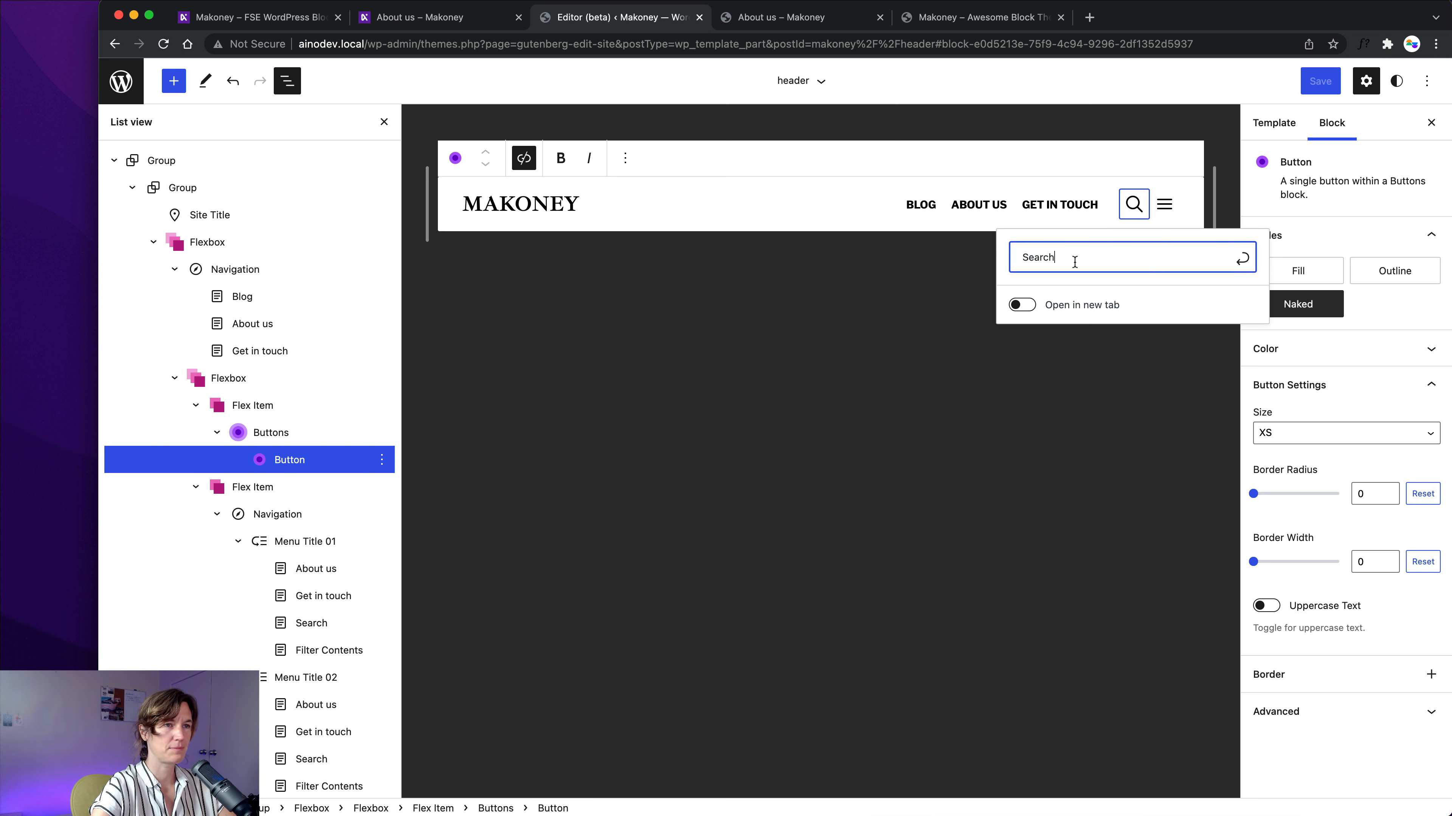
pyautogui.click(1062, 309)
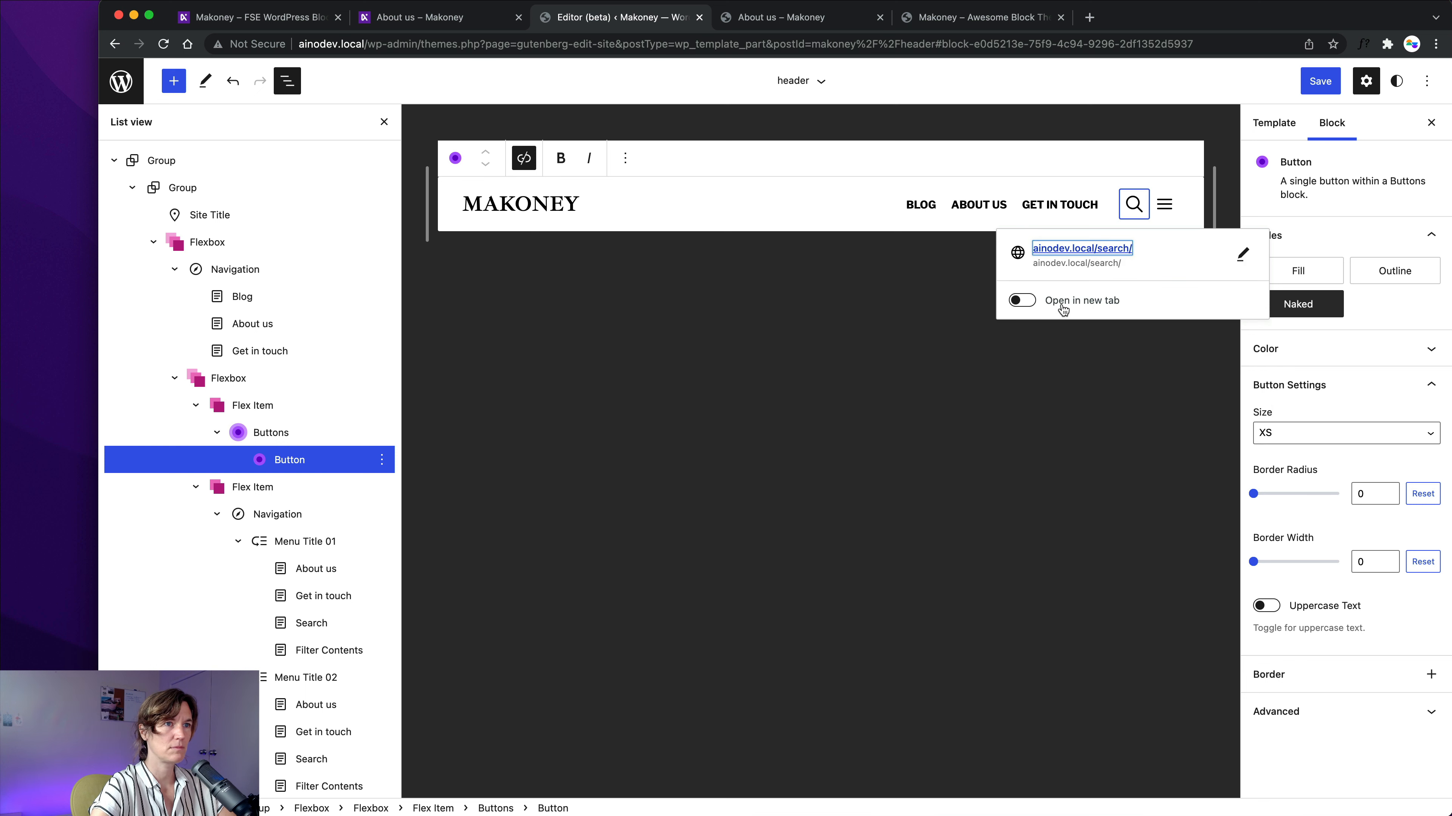
pyautogui.click(898, 366)
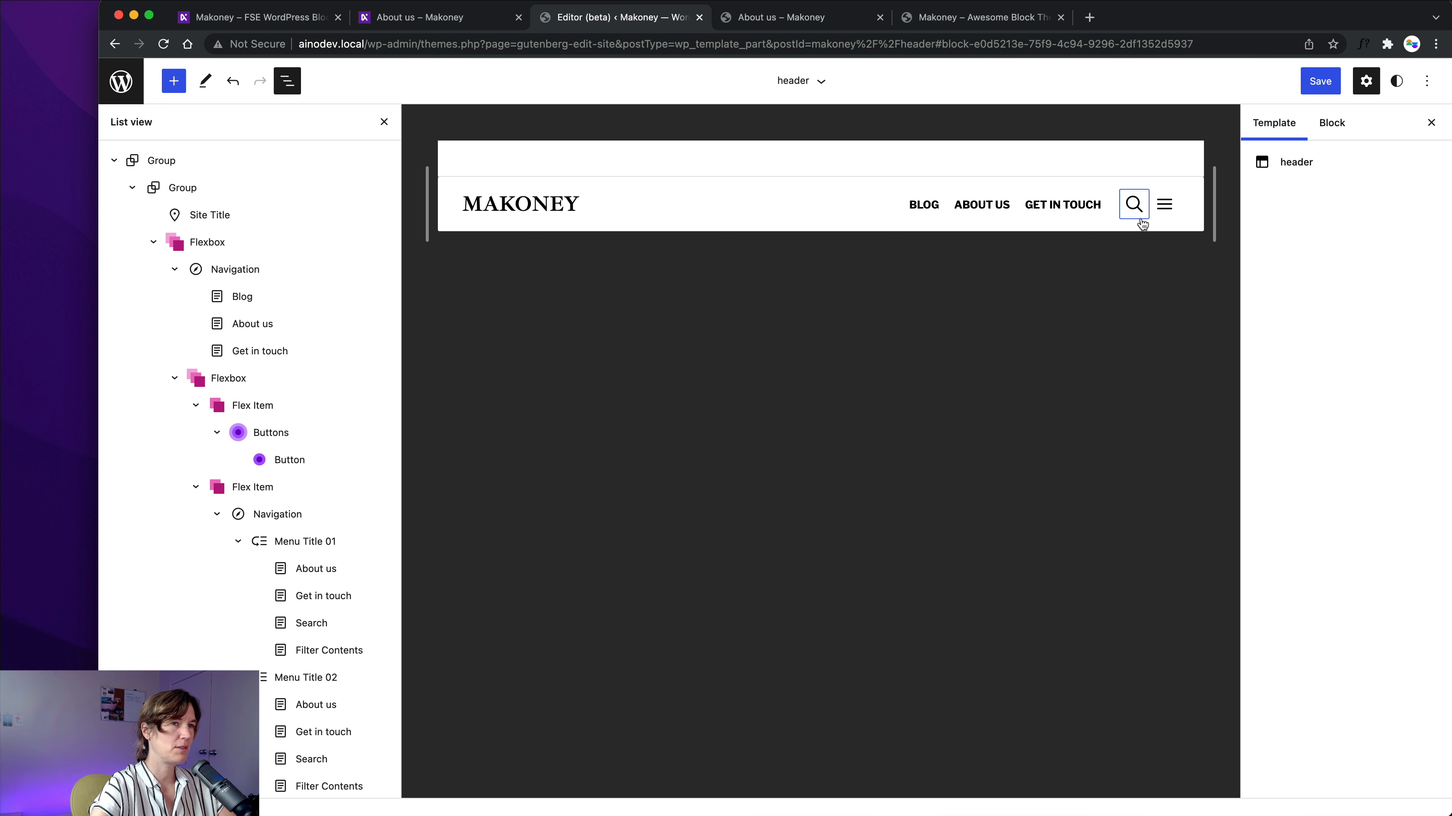
pyautogui.click(1320, 81)
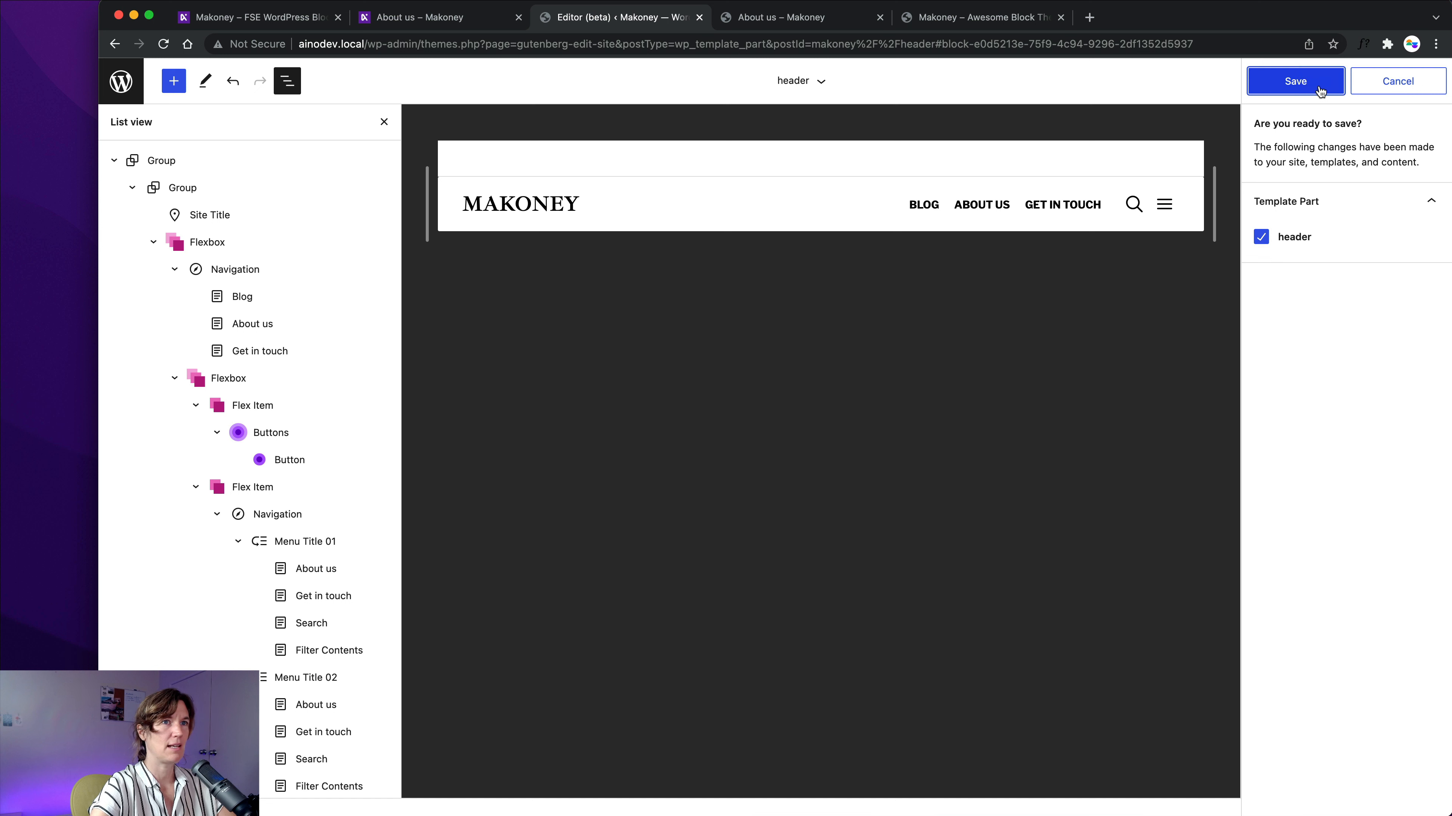
pyautogui.click(1318, 87)
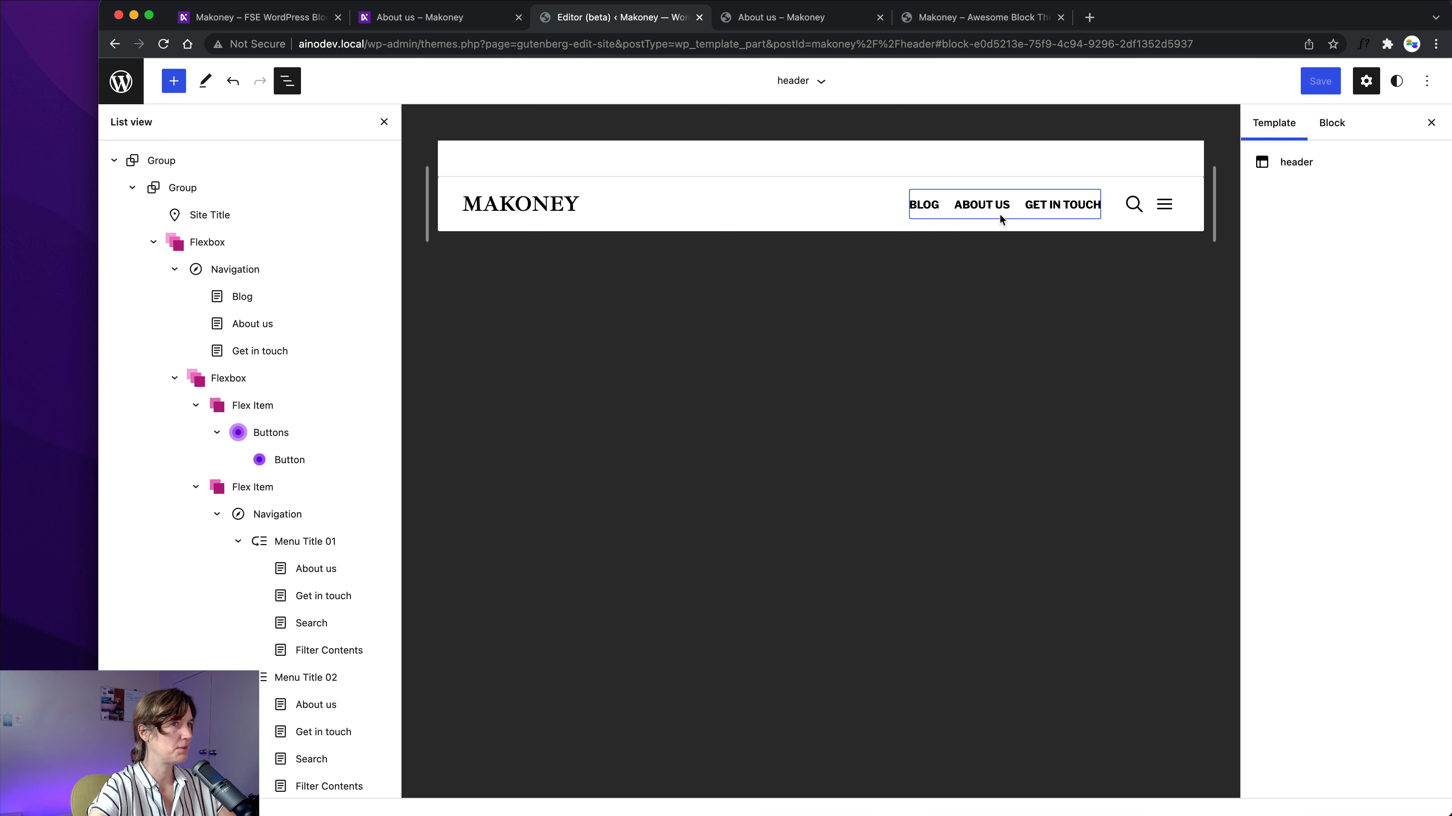
# Insert a Site Logo block before the Site Title in the header.
pyautogui.click(501, 203)
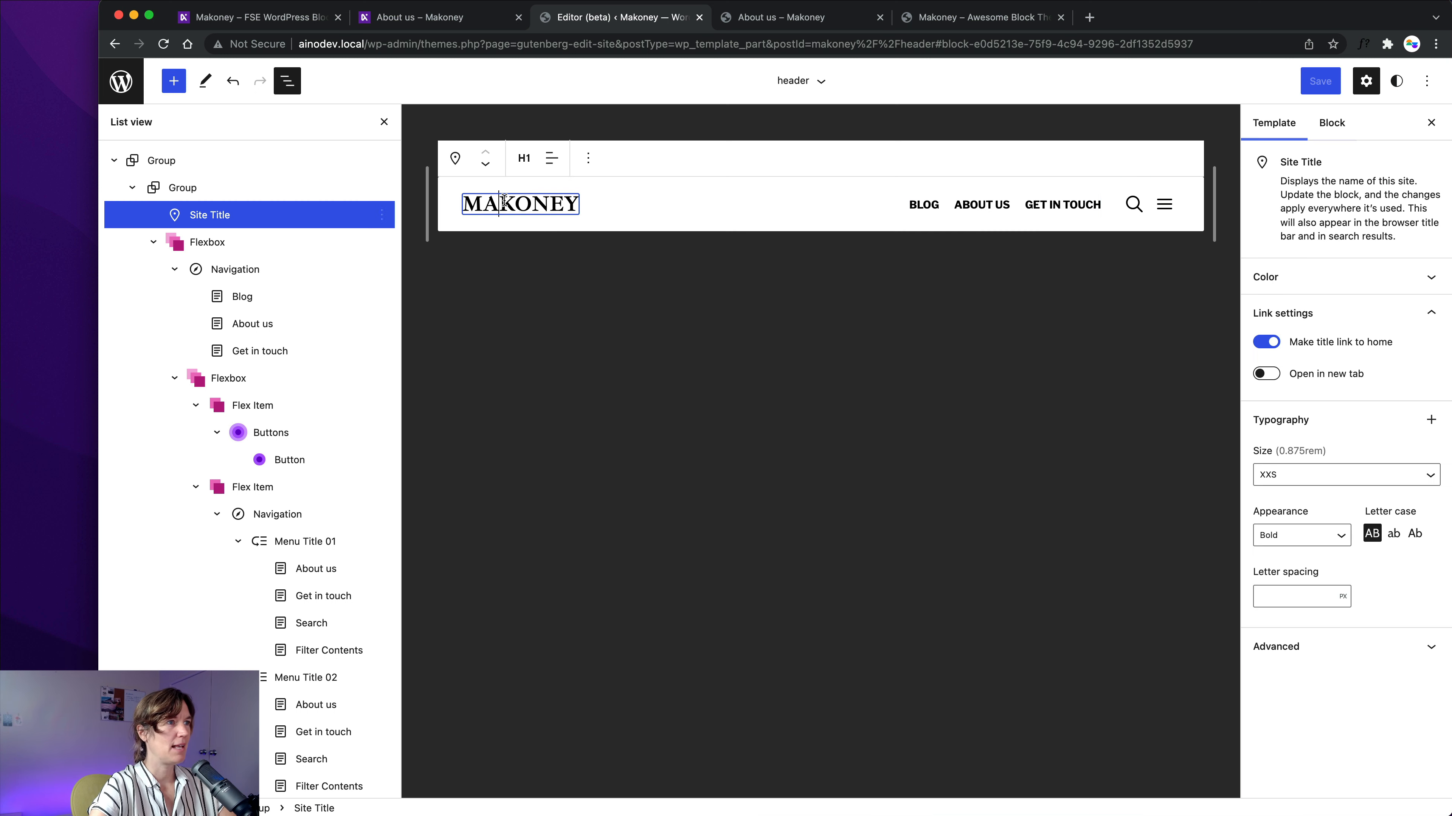
pyautogui.click(383, 216)
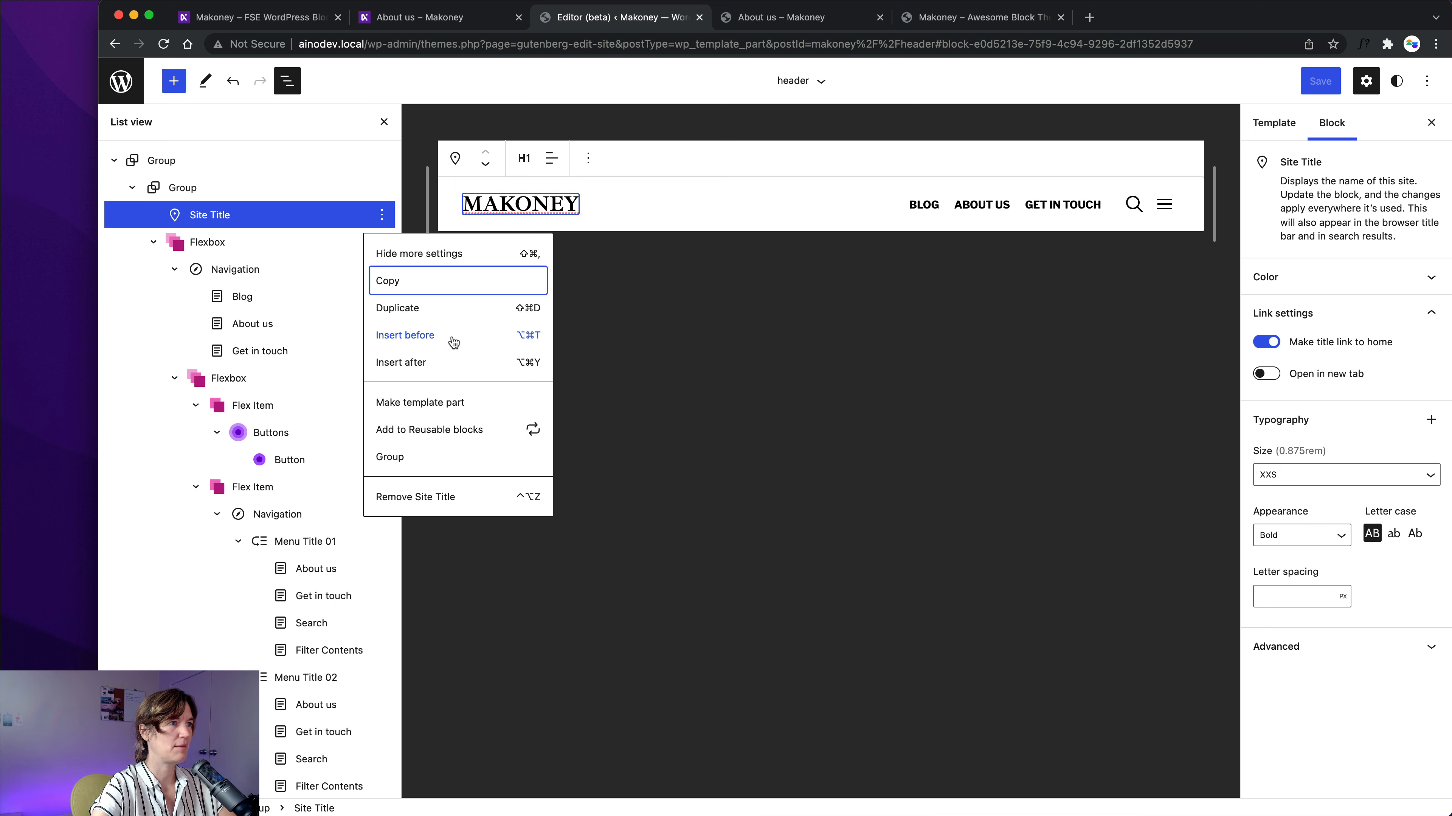
pyautogui.click(416, 336)
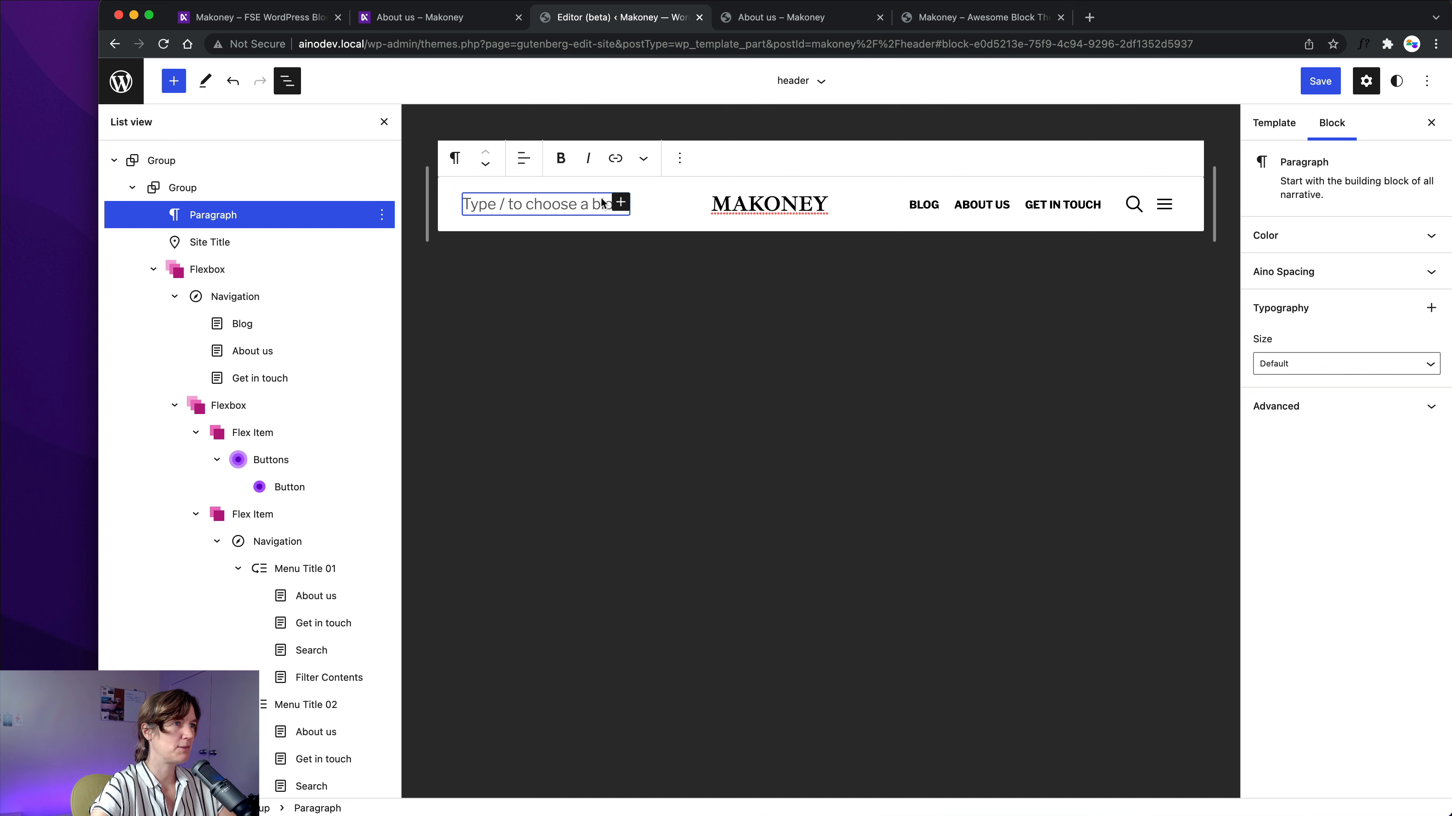
pyautogui.click(621, 204)
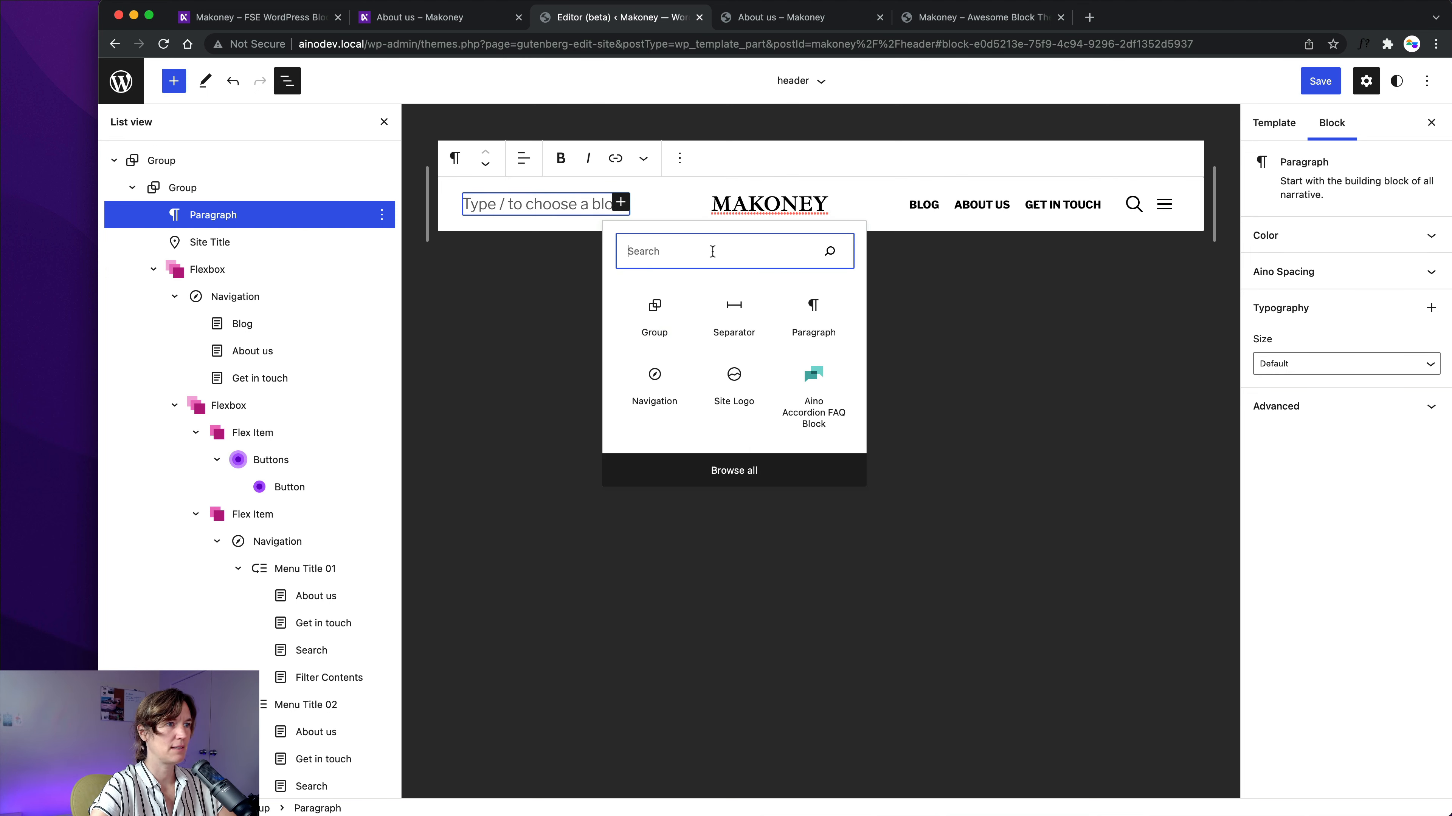
pyautogui.write('Si')
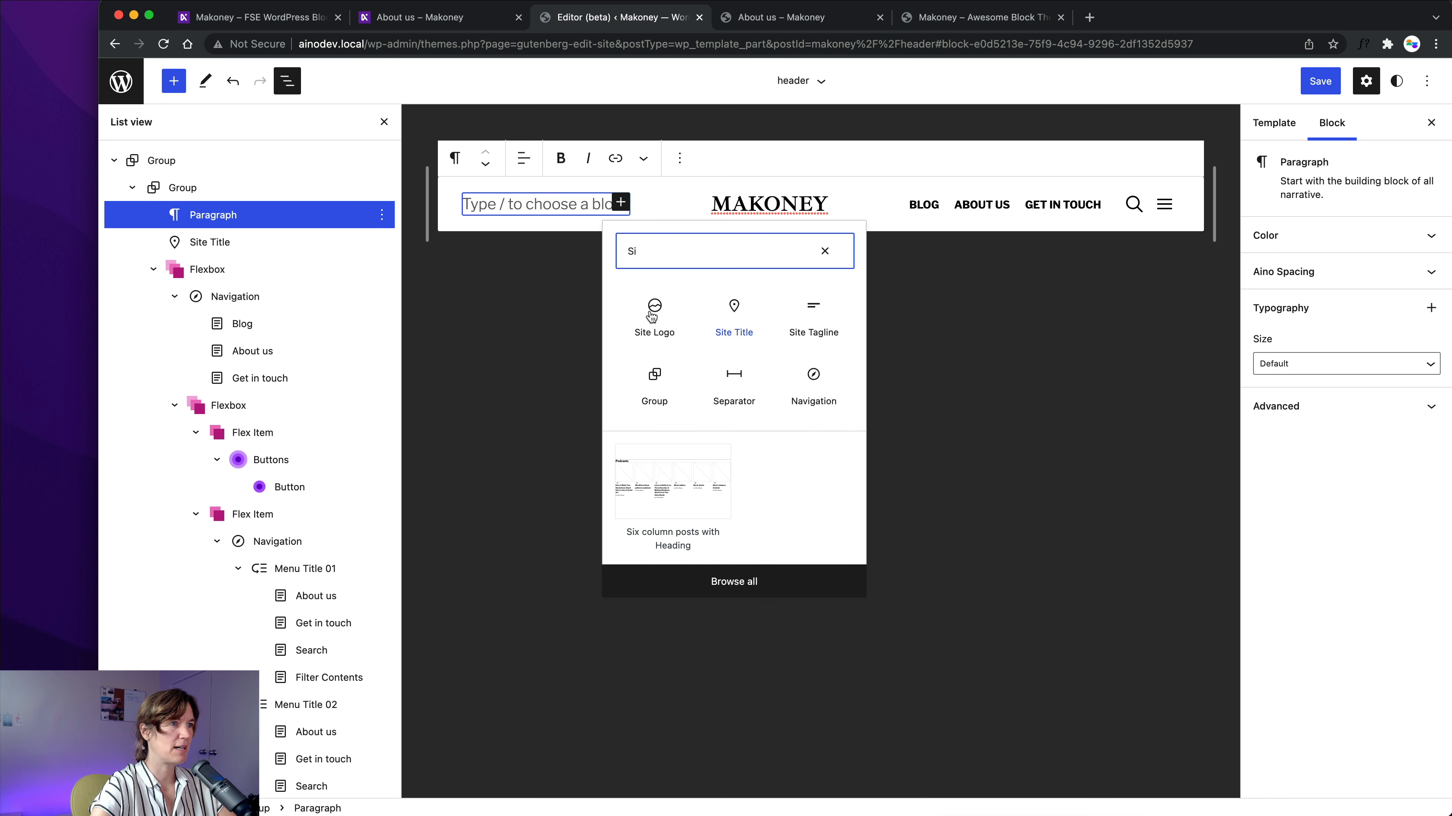
pyautogui.click(639, 319)
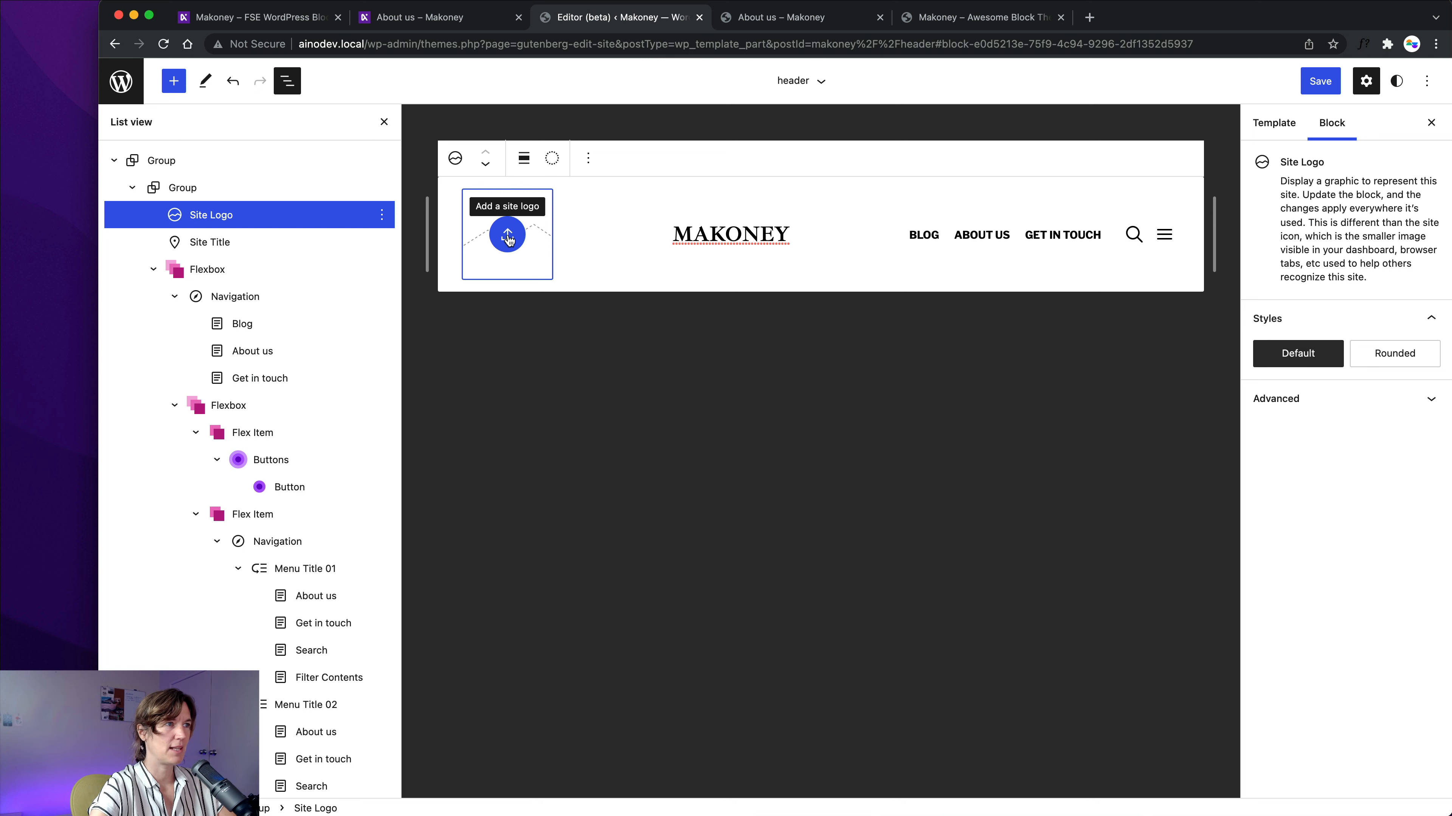
# Add a logo image to the Site Logo block and set its image width to 48.
pyautogui.click(507, 239)
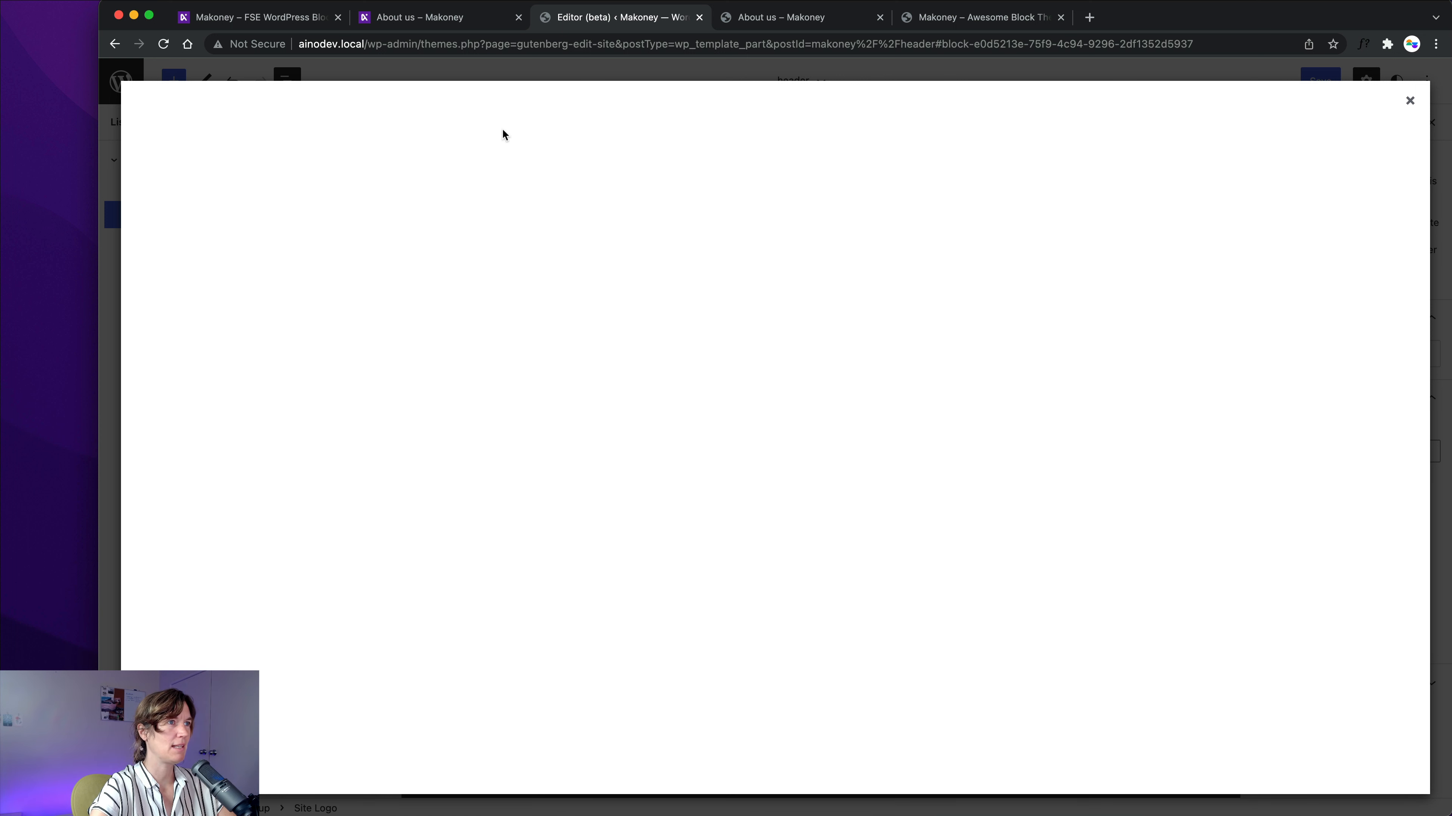
pyautogui.click(1409, 100)
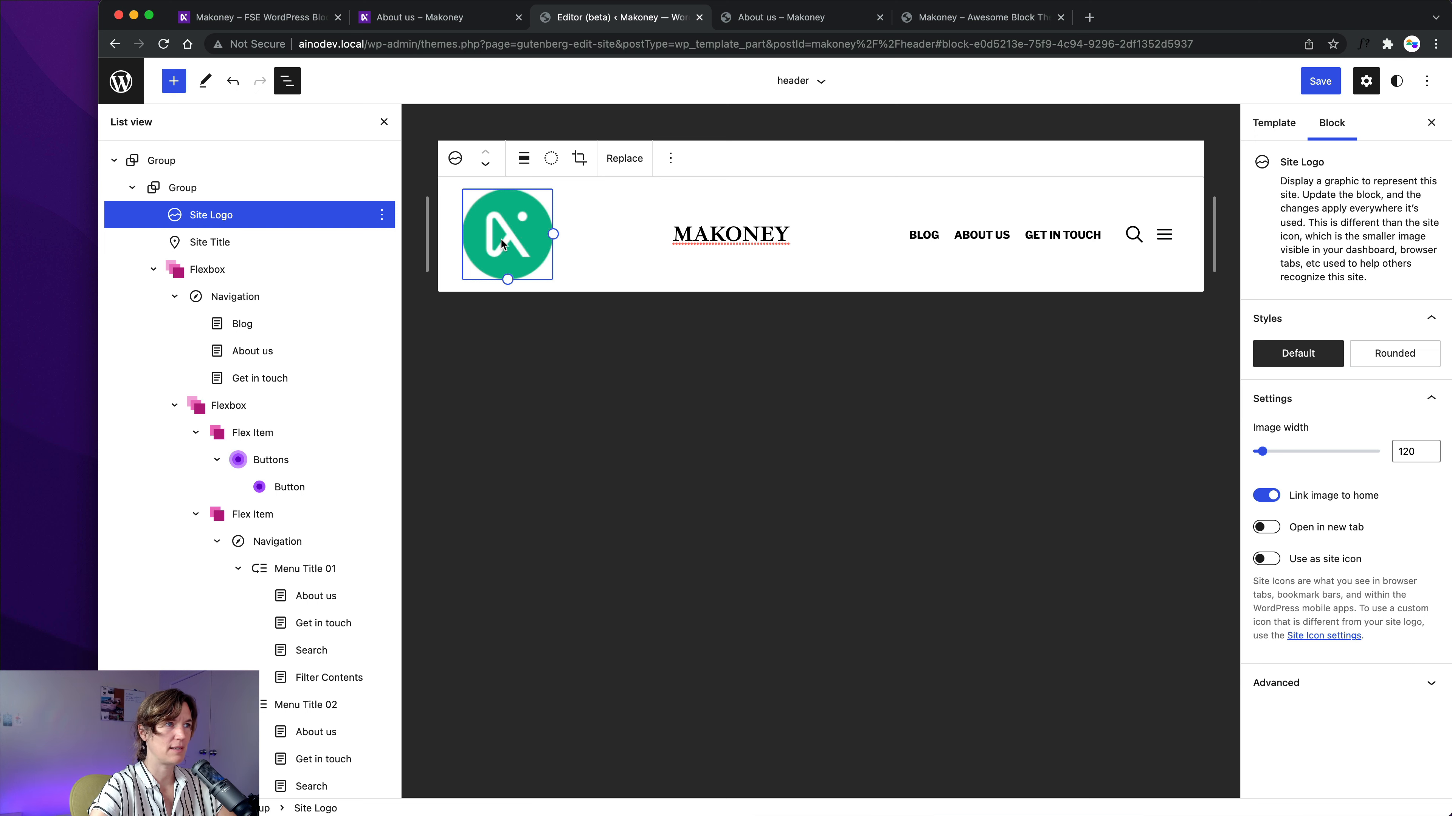
pyautogui.doubleClick(1415, 452)
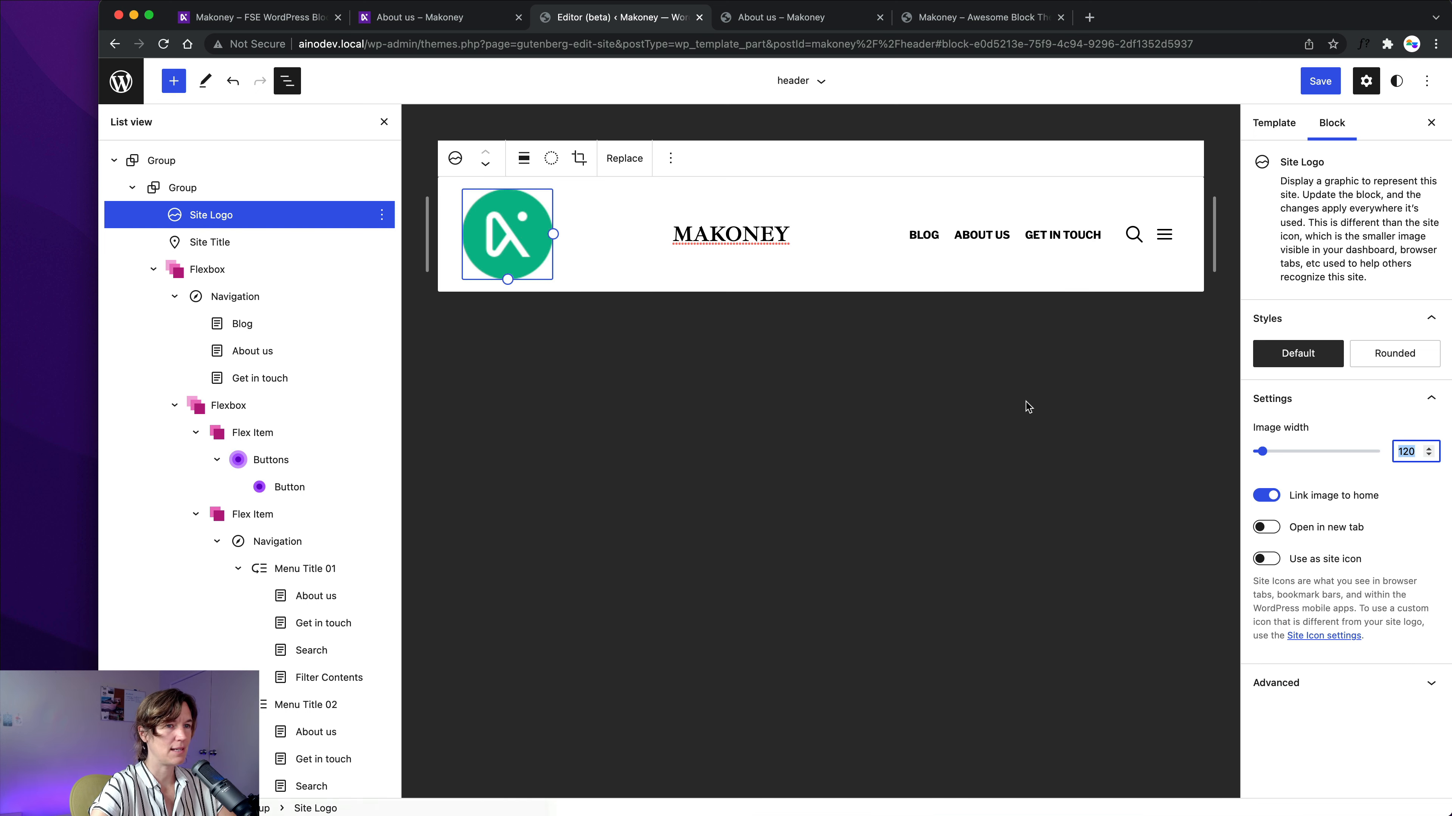
pyautogui.write('48')
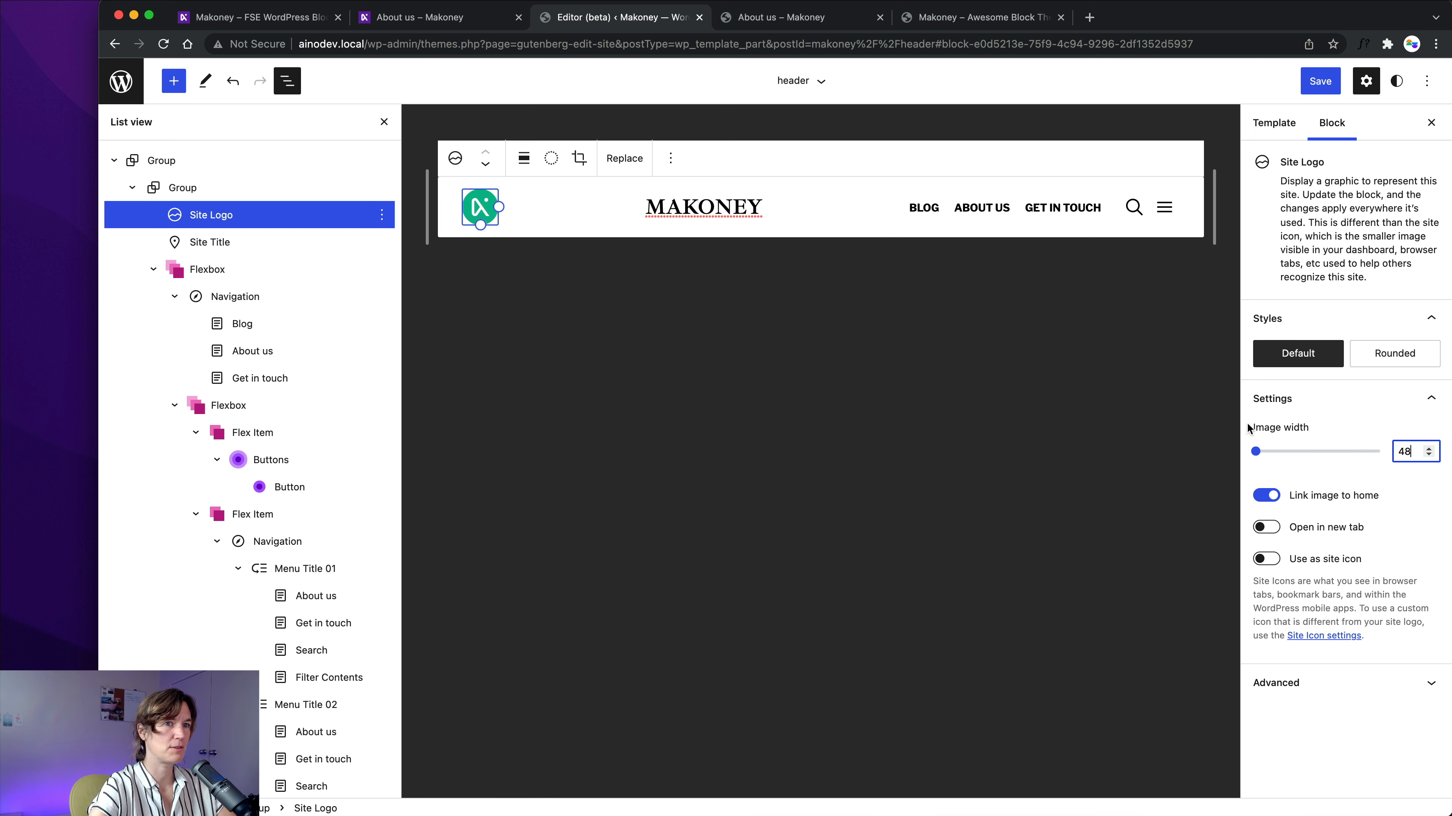
pyautogui.click(784, 376)
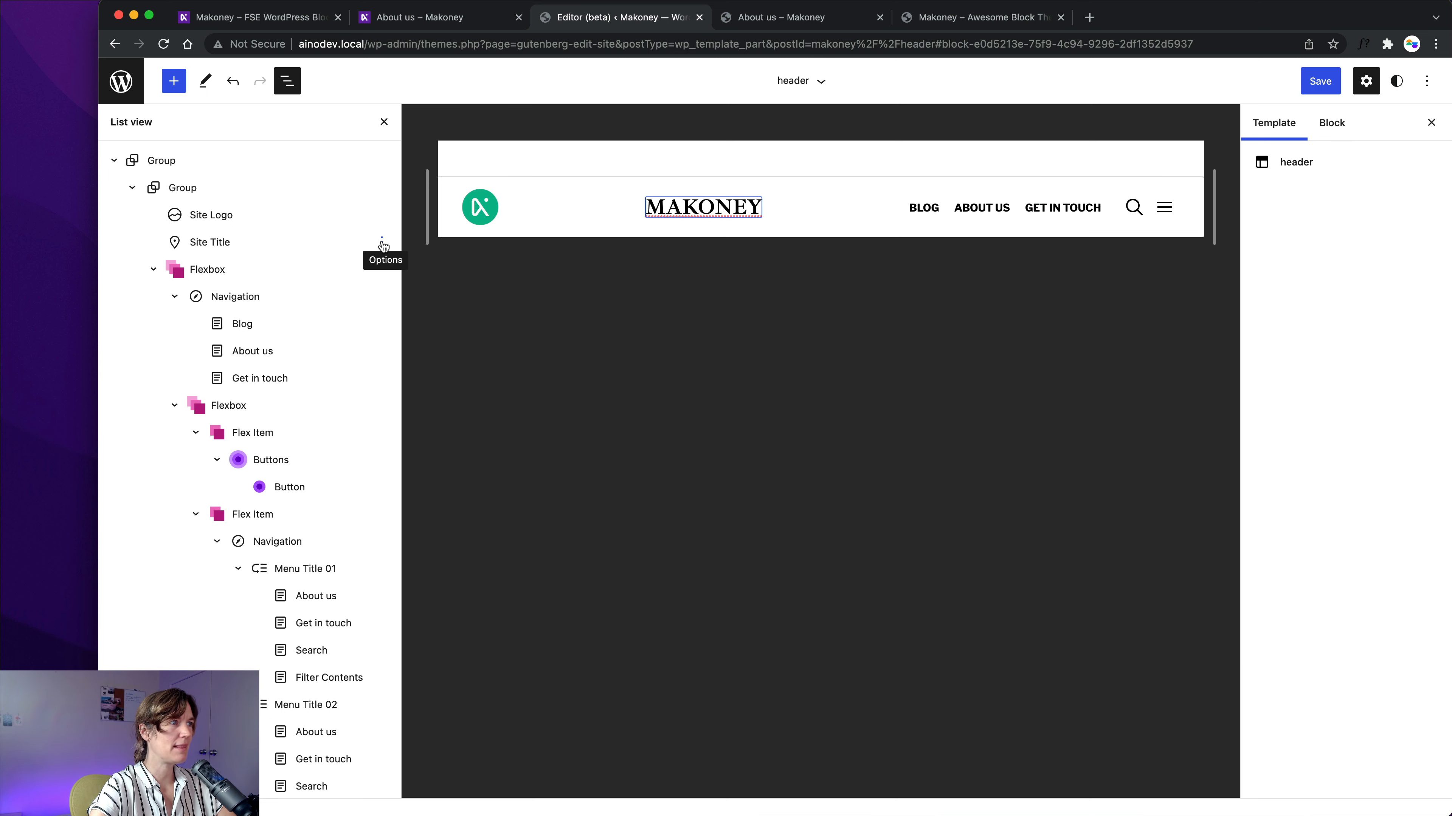
# Remove the Site Title block from the header, check the logo on its own, and undo the removal.
pyautogui.click(381, 244)
pyautogui.click(420, 497)
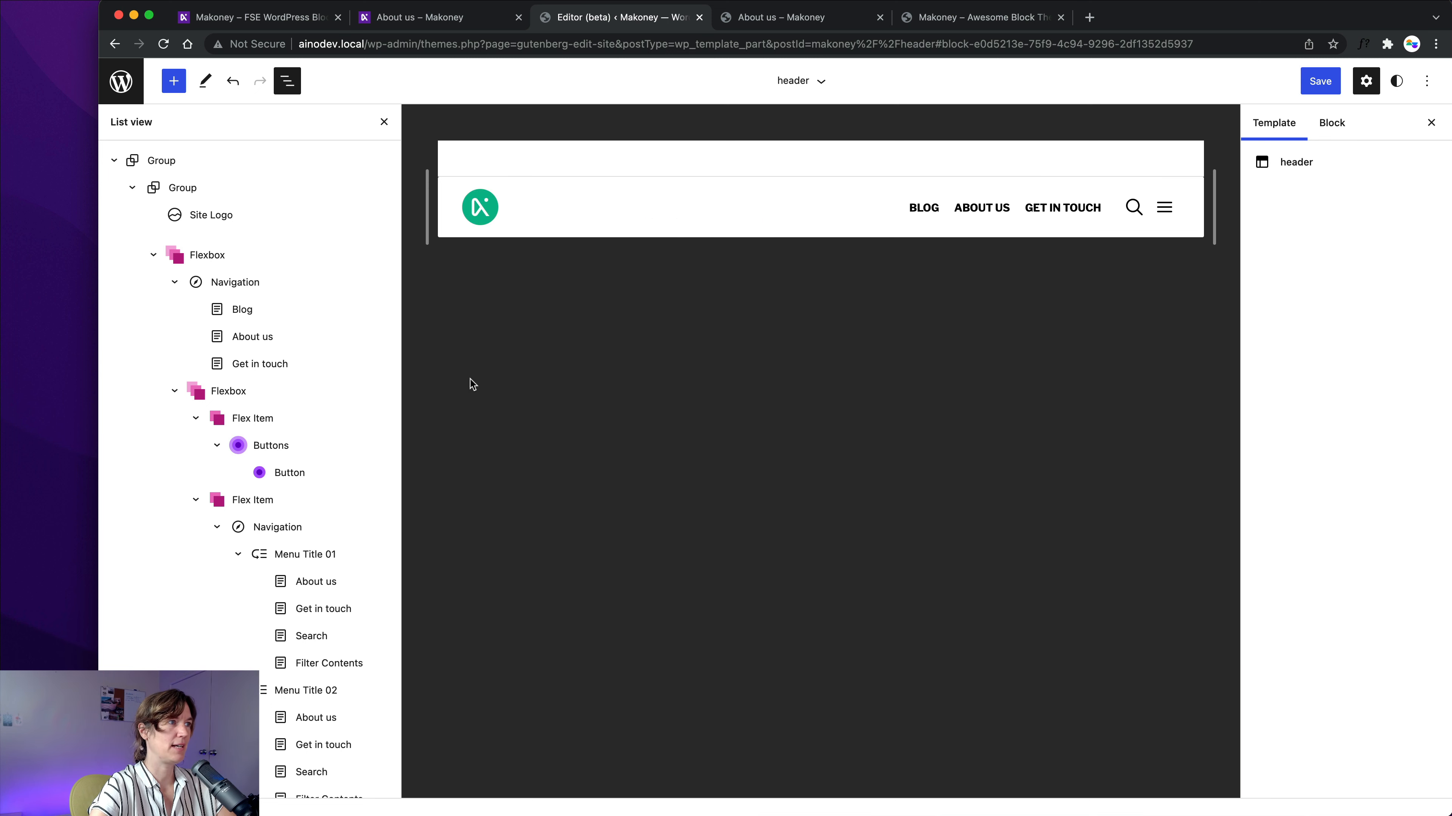
pyautogui.click(478, 204)
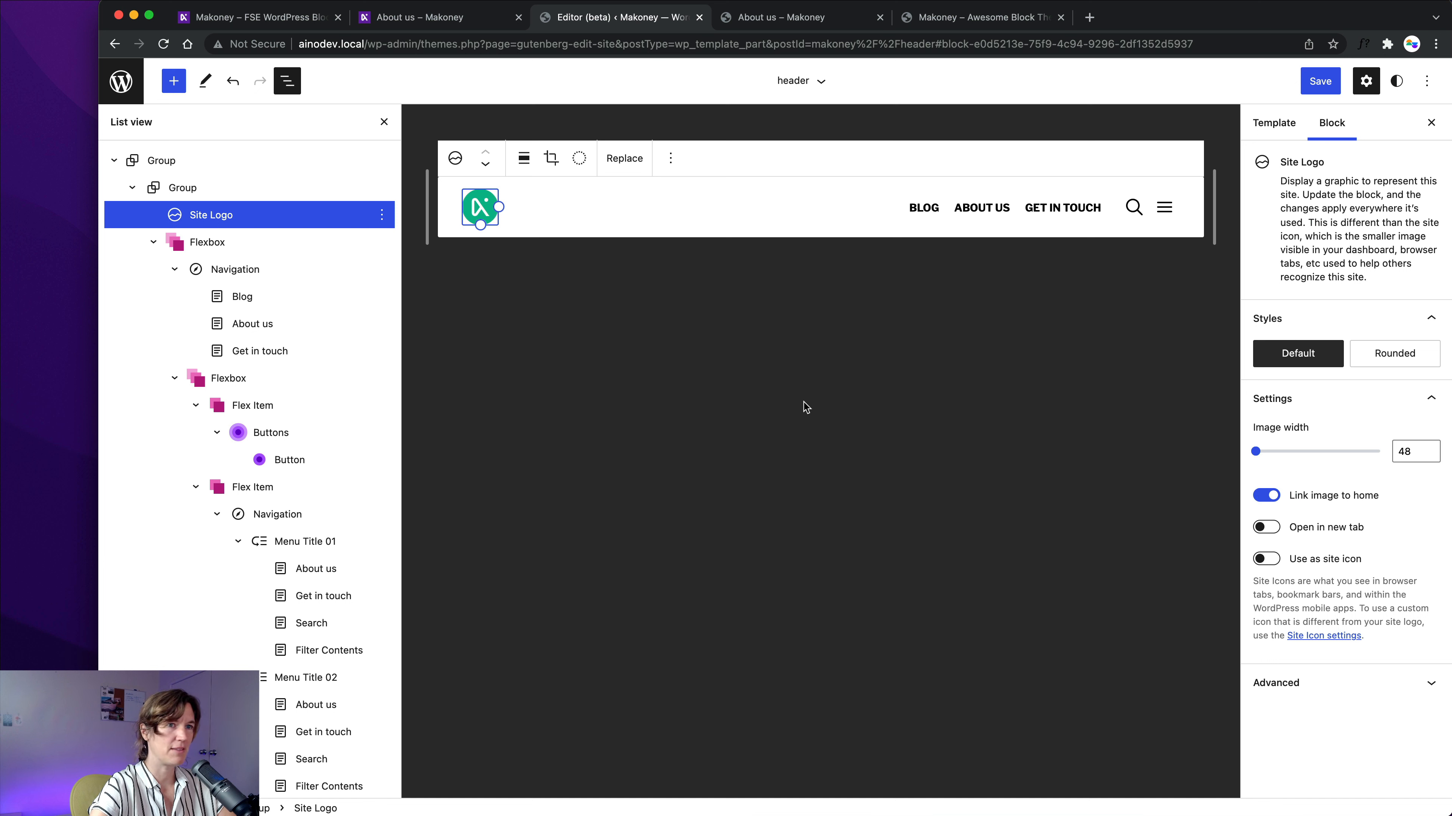
pyautogui.click(632, 343)
pyautogui.press('super+z')
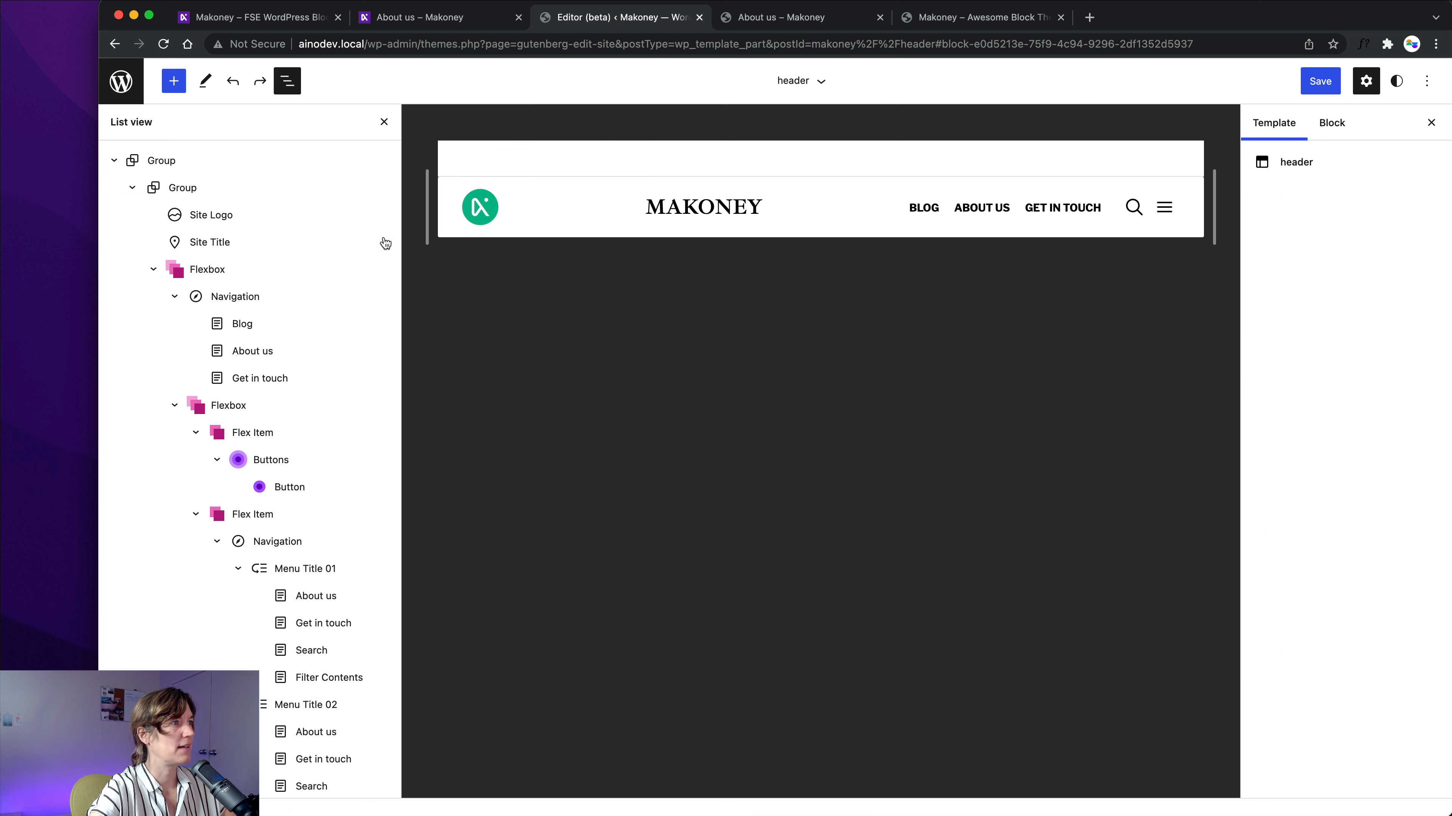
# Remove the Site Logo block from the header and save the header template part.
pyautogui.click(380, 215)
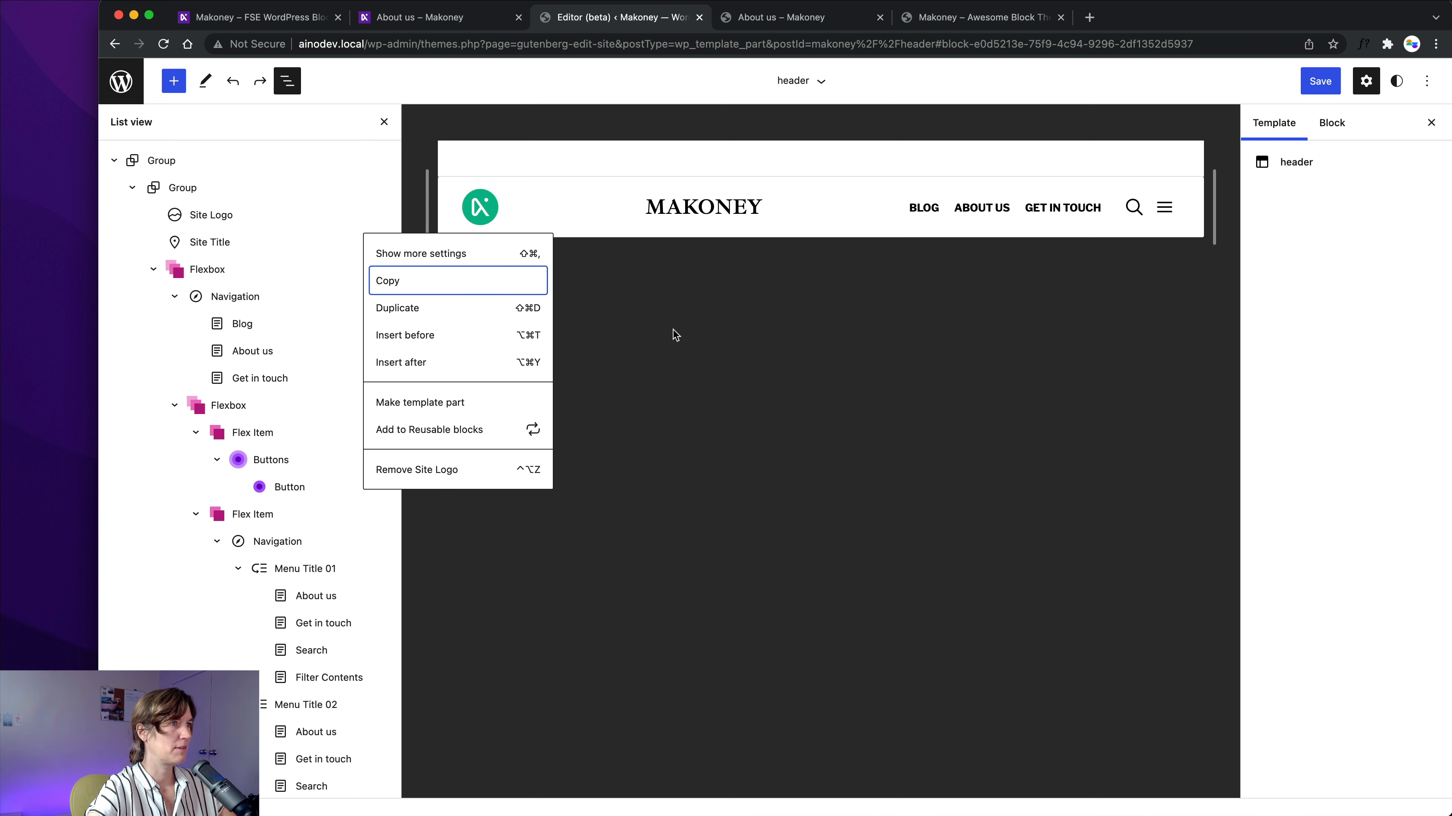
pyautogui.click(291, 218)
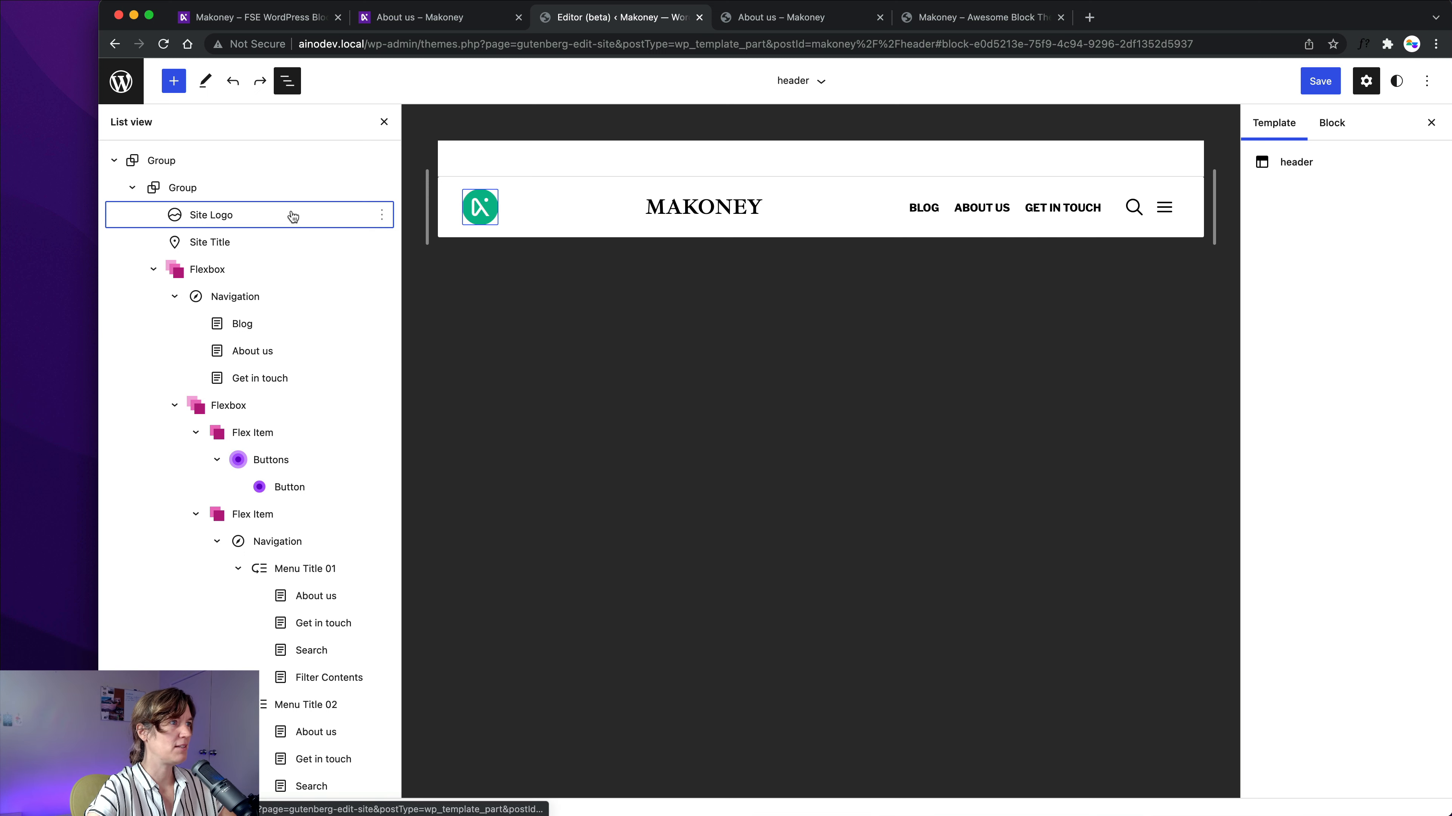
pyautogui.click(381, 215)
pyautogui.click(526, 497)
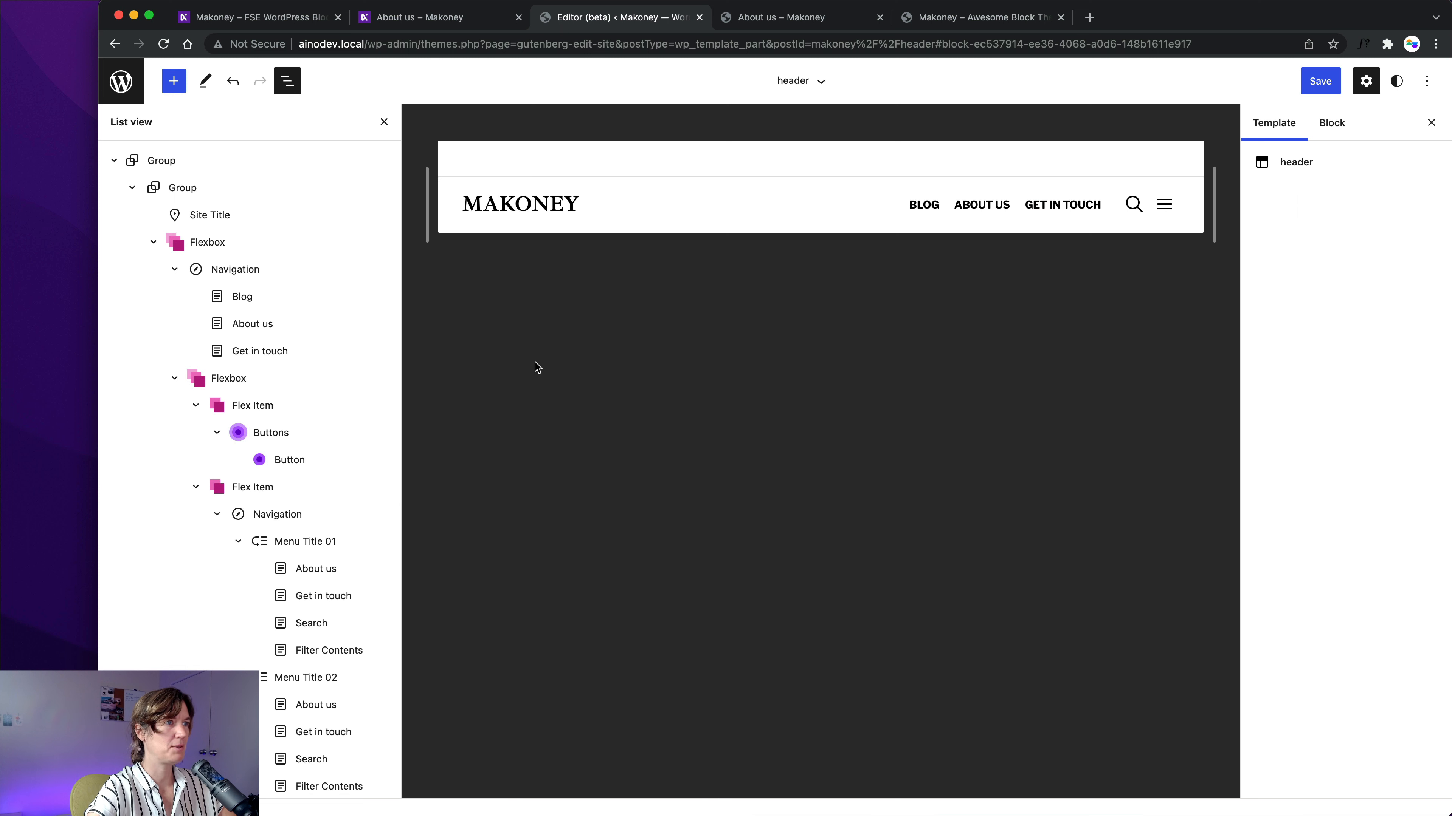
pyautogui.click(1324, 86)
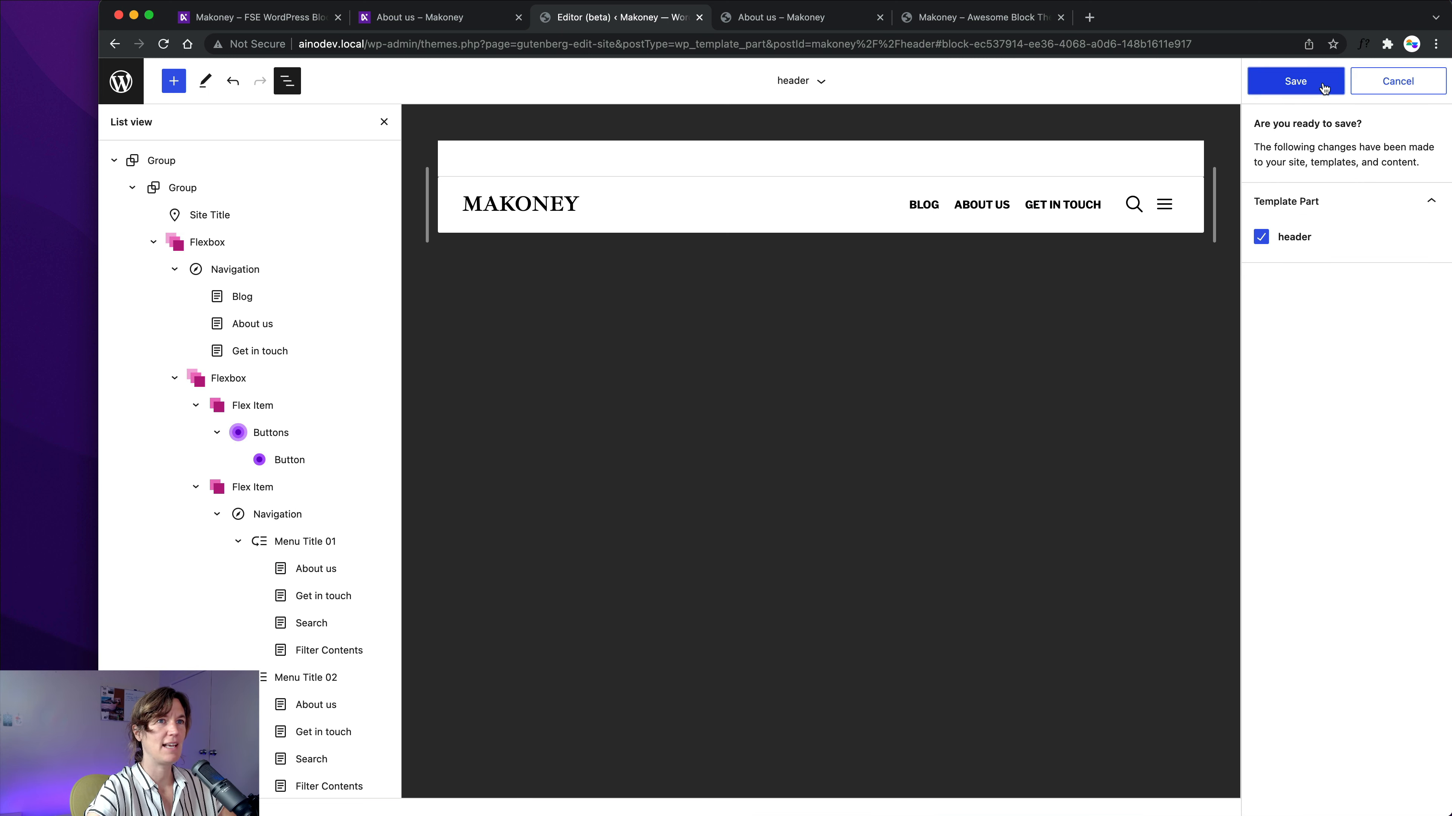
pyautogui.click(1322, 83)
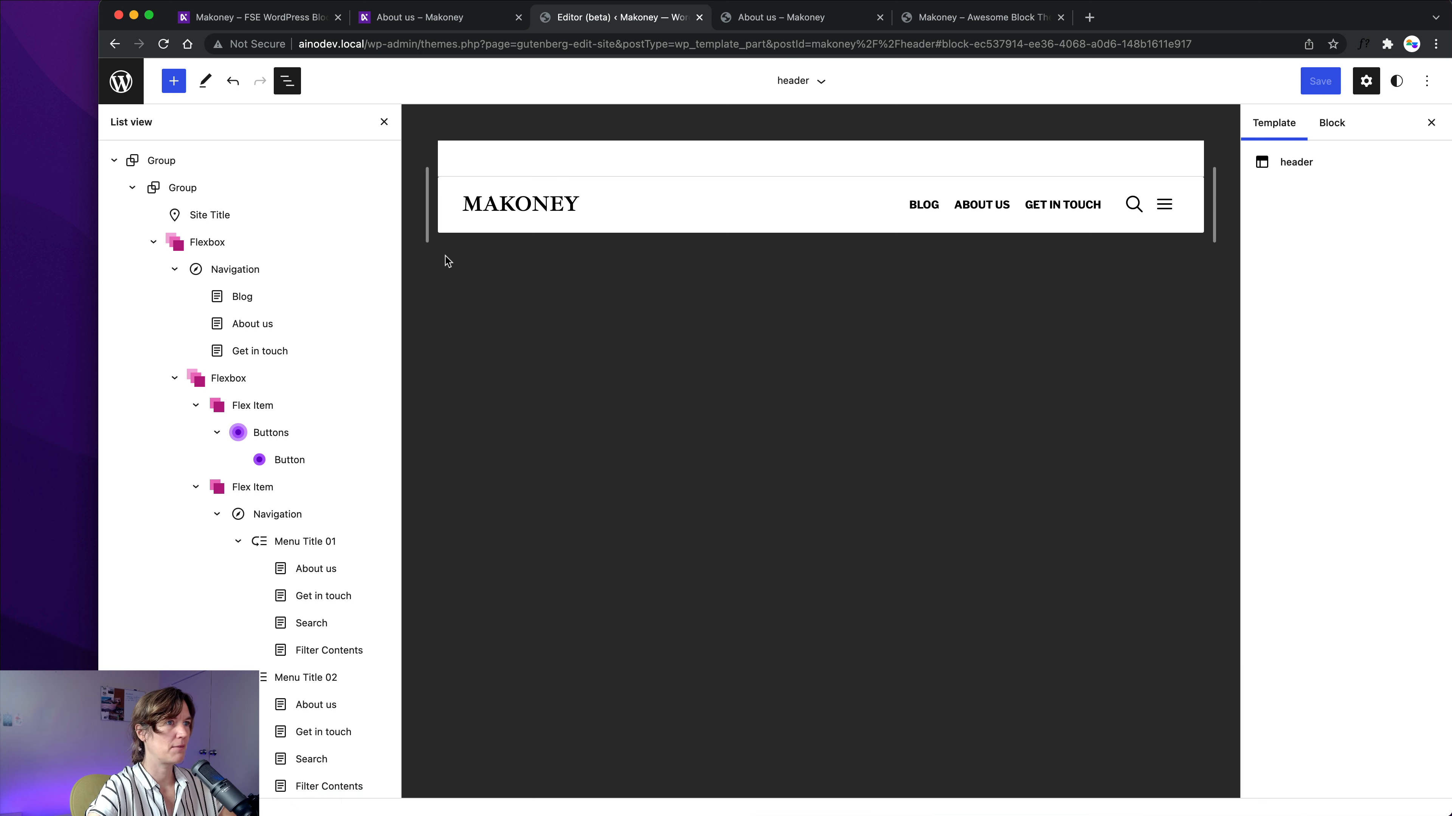
# Open the list of template parts and check the customized header's option for clearing customizations.
pyautogui.click(1426, 80)
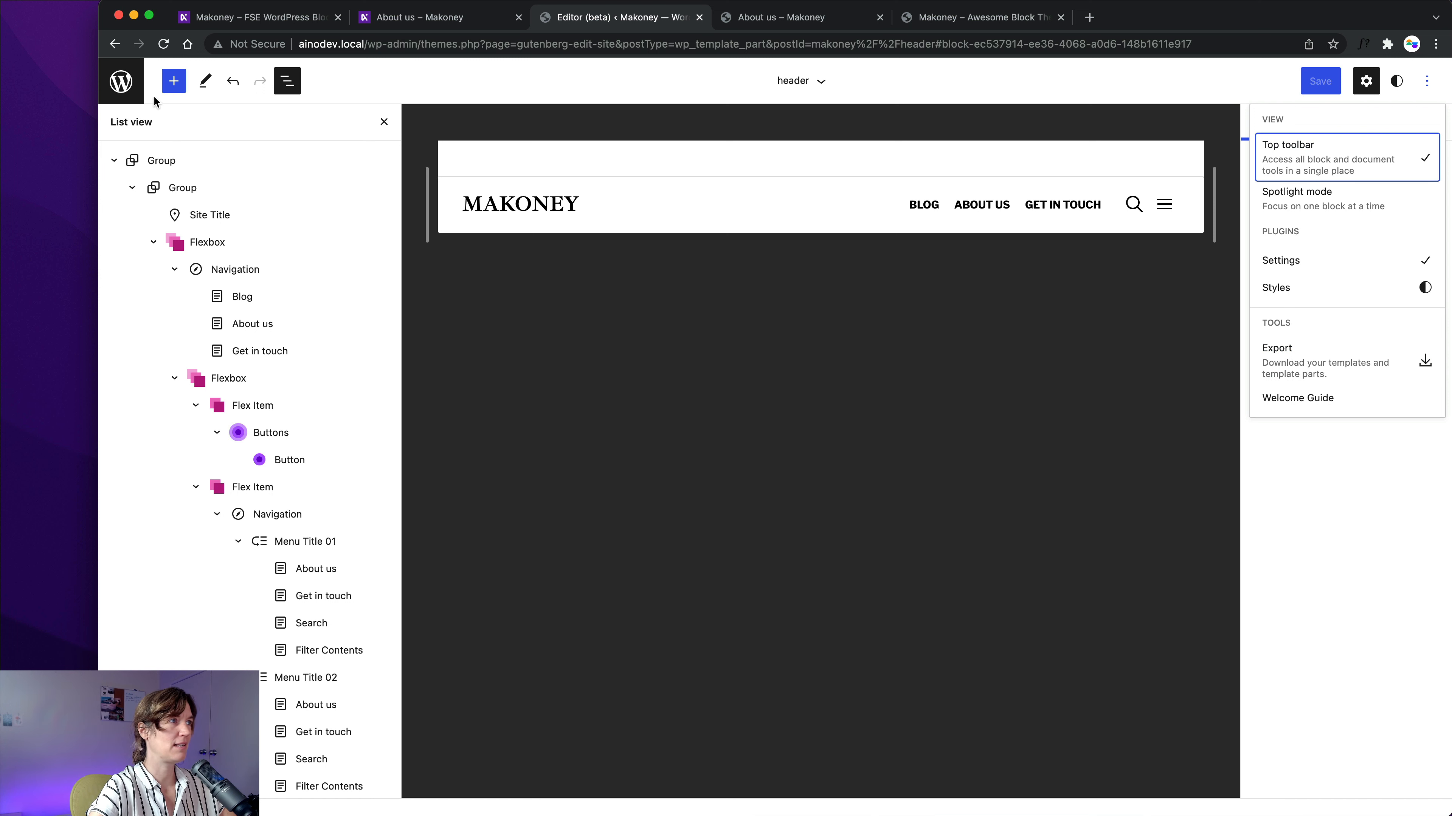
pyautogui.click(119, 85)
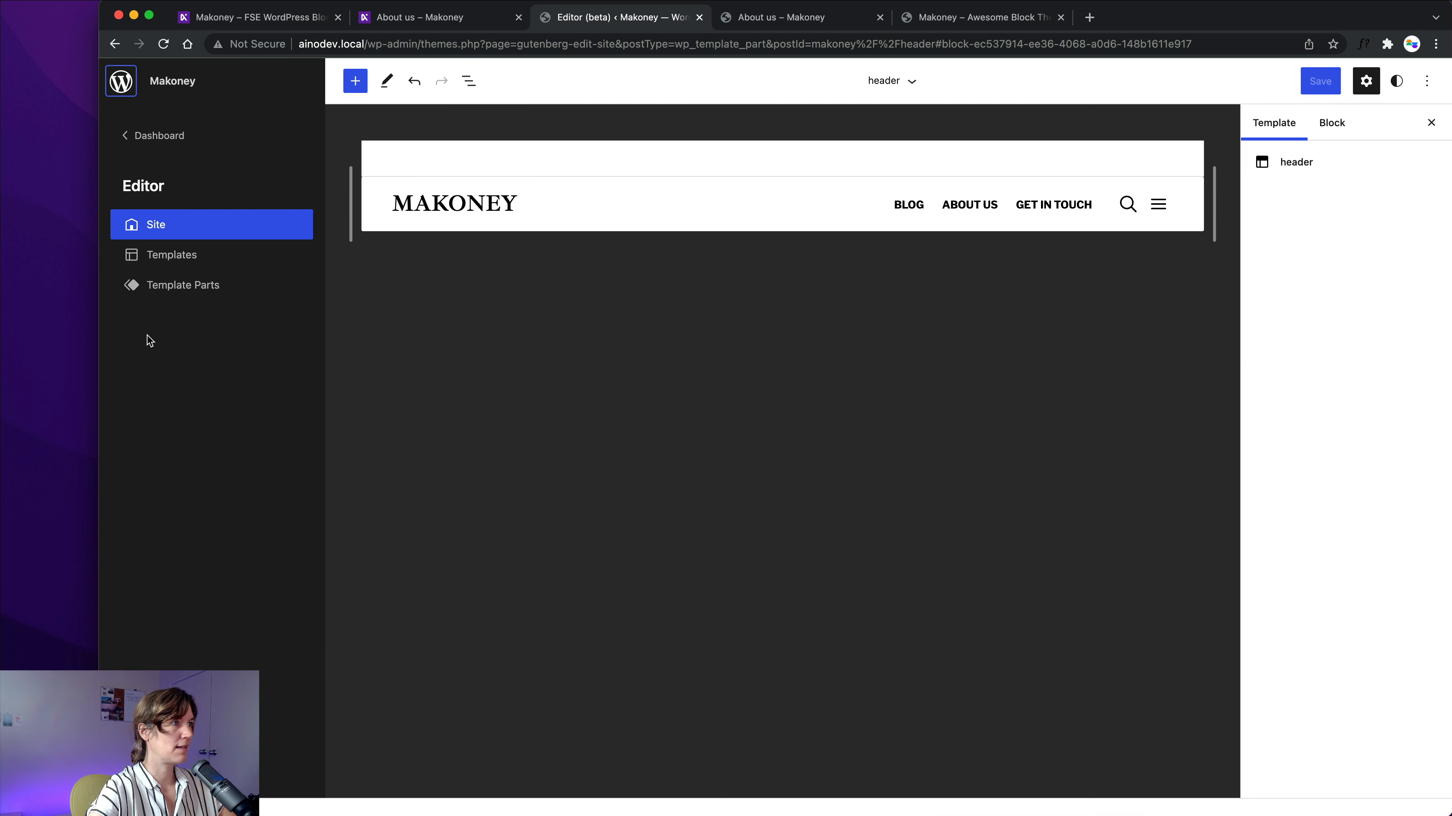
pyautogui.click(169, 293)
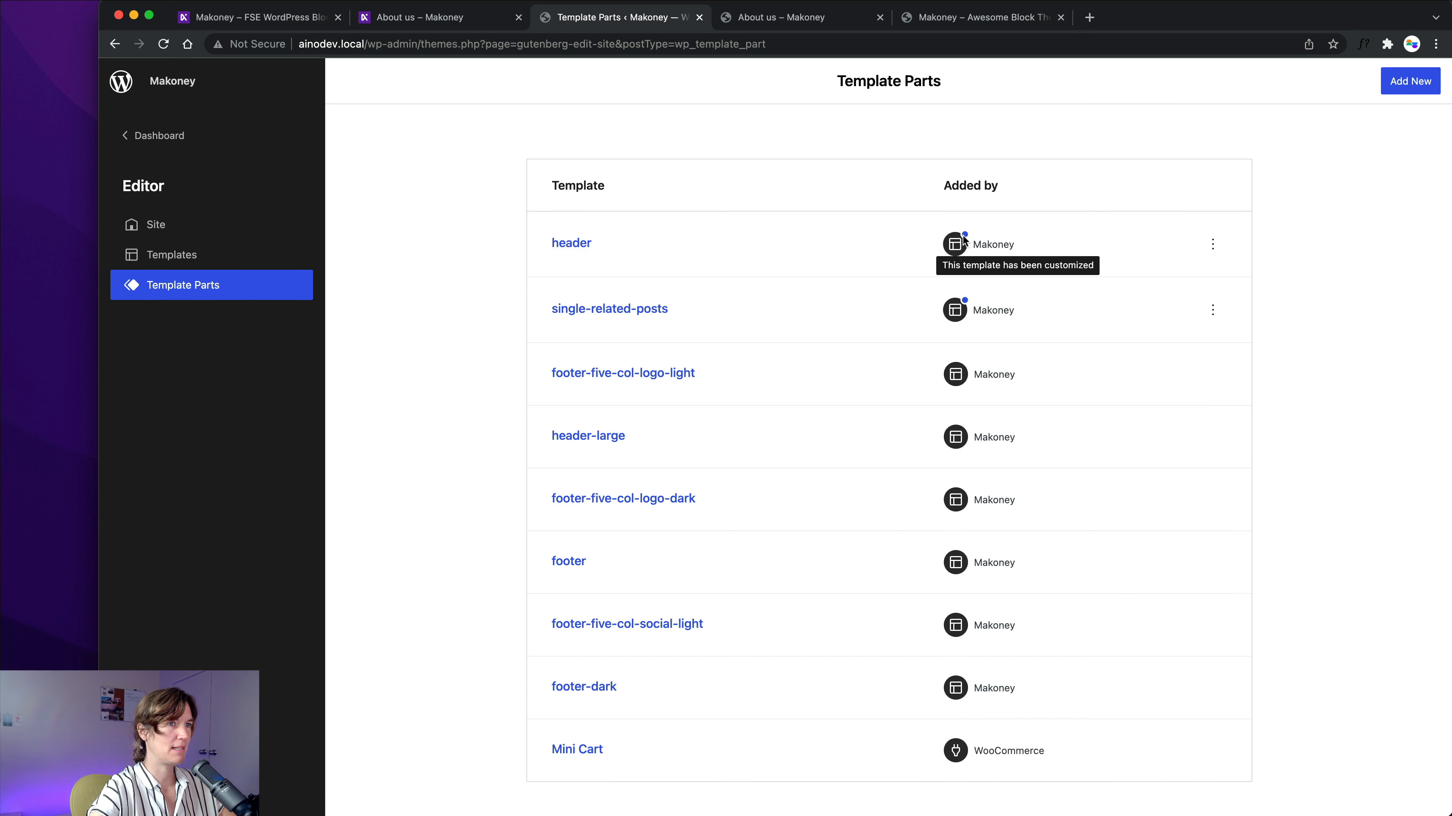
pyautogui.moveTo(963, 237)
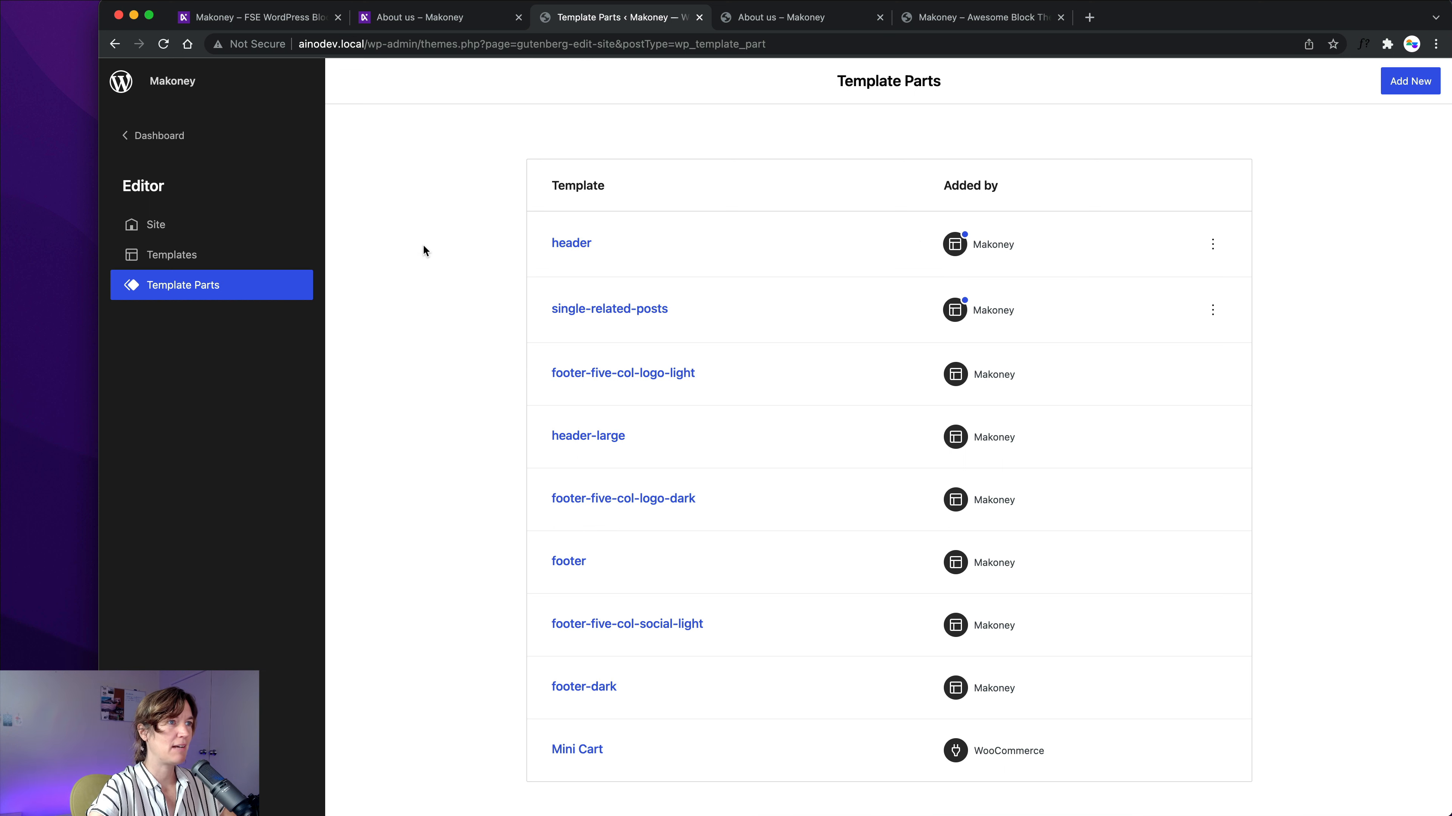
pyautogui.click(1213, 246)
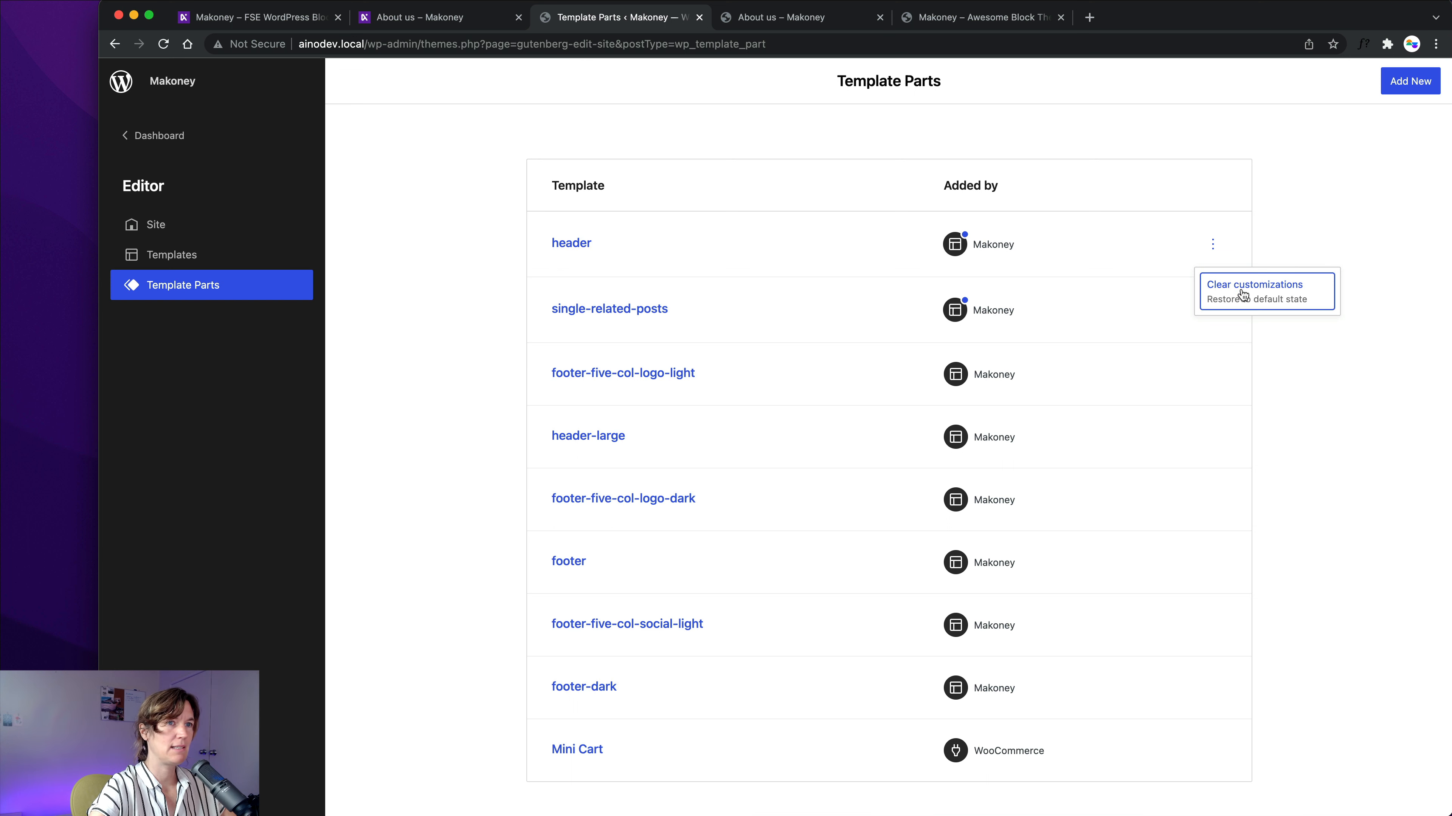
pyautogui.click(492, 266)
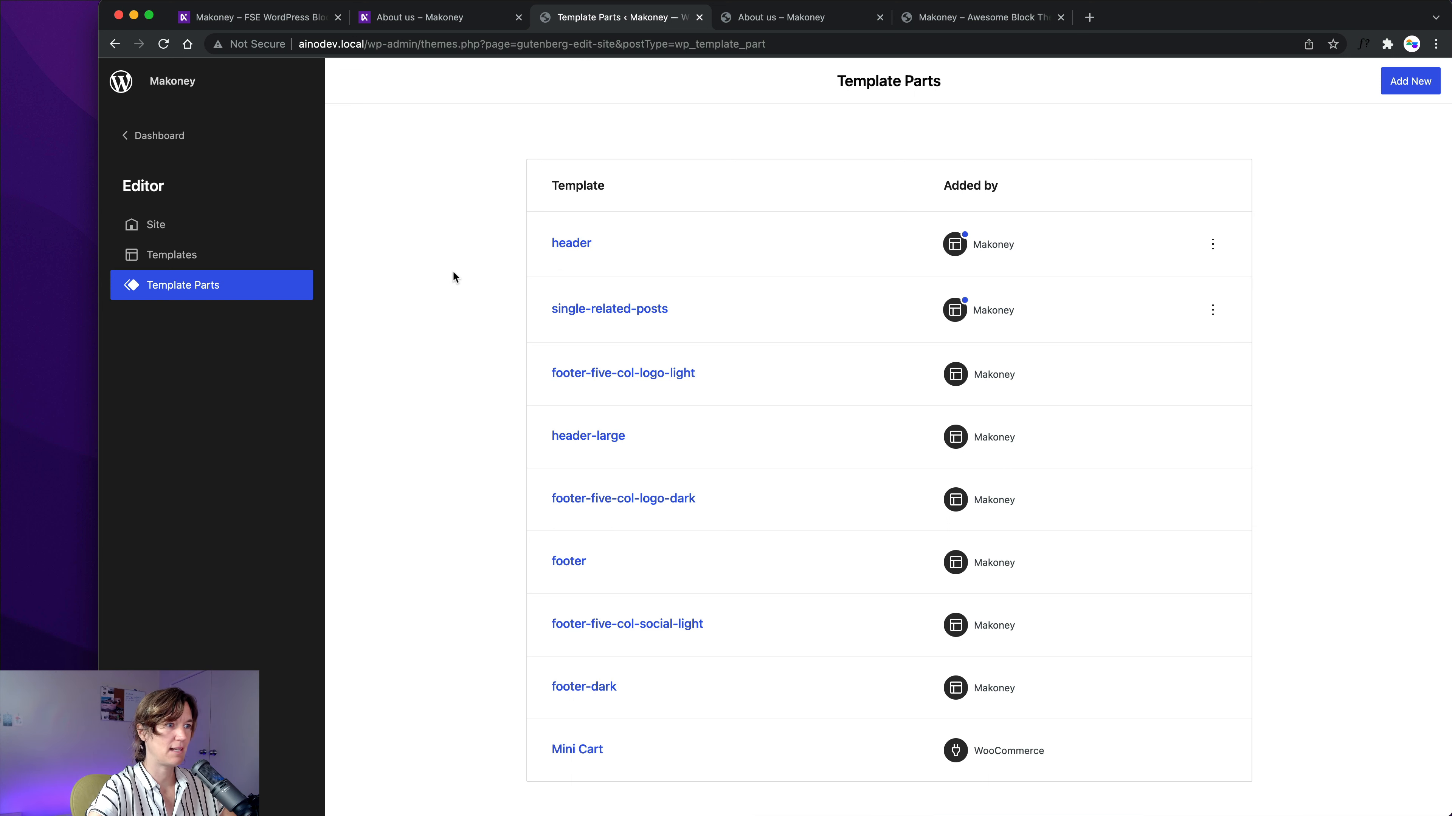
# Open the header-large template part and compare it with the header on the demo site's home page.
pyautogui.click(574, 438)
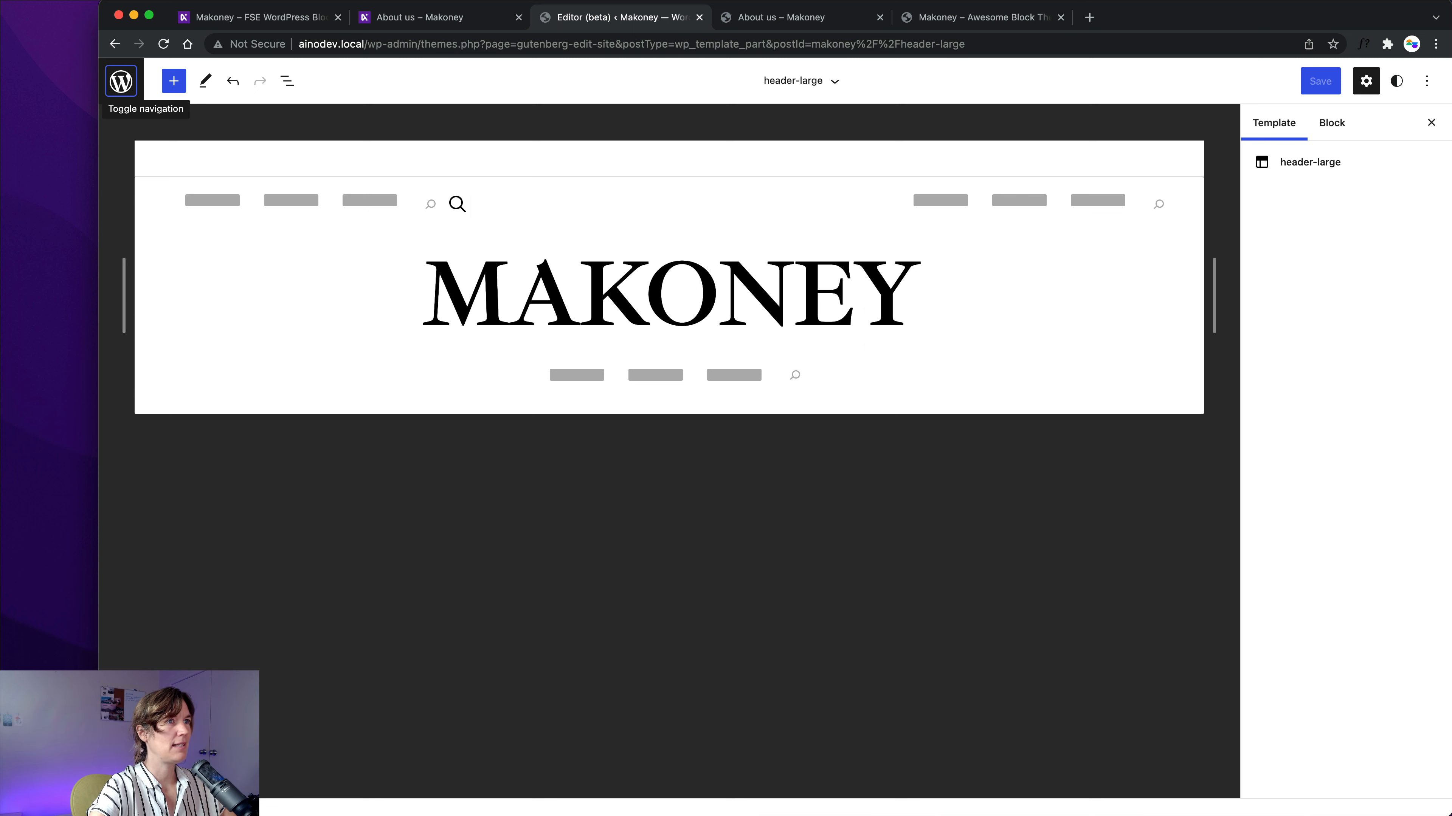
pyautogui.click(217, 18)
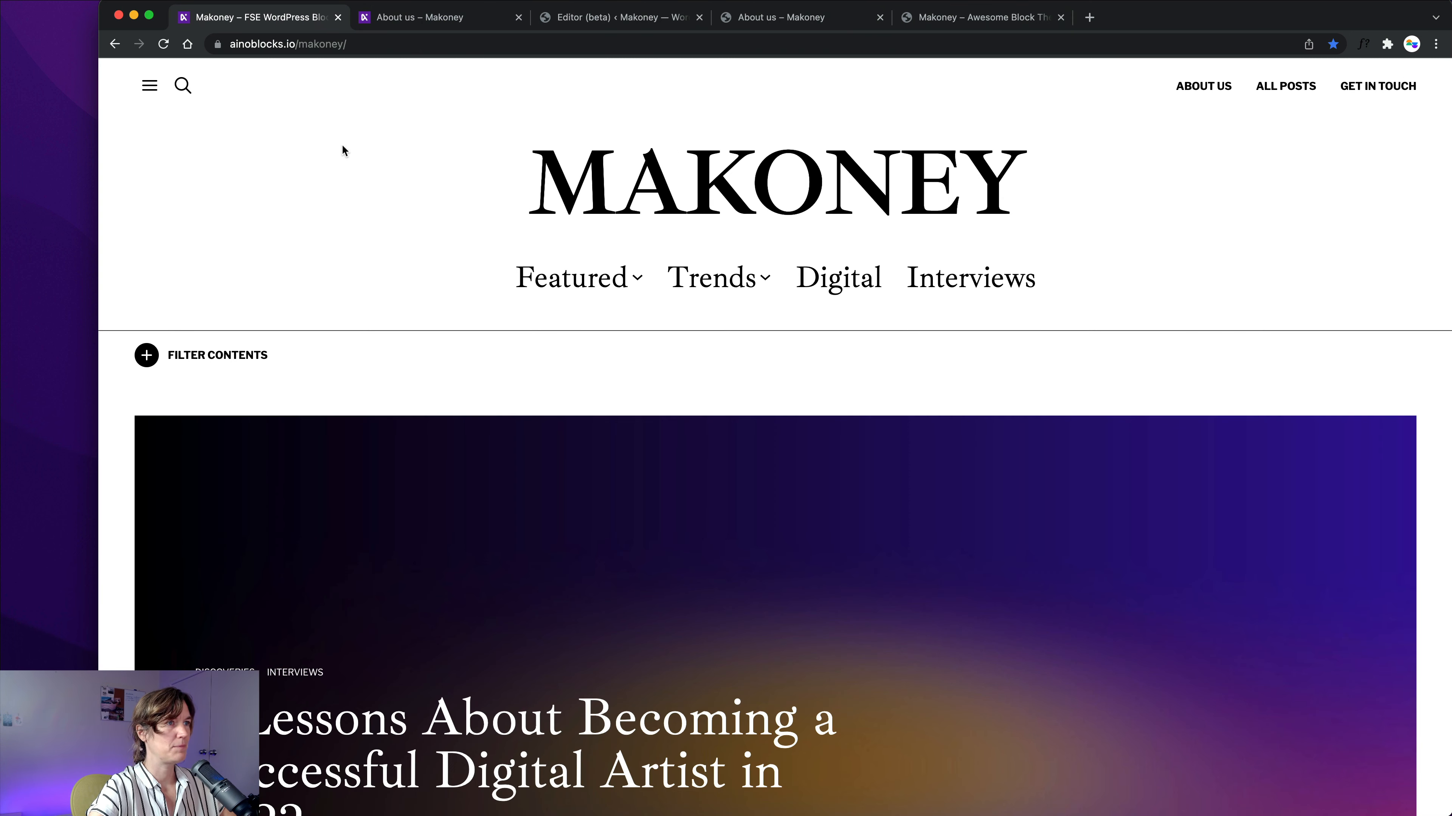
pyautogui.click(149, 90)
pyautogui.click(1396, 88)
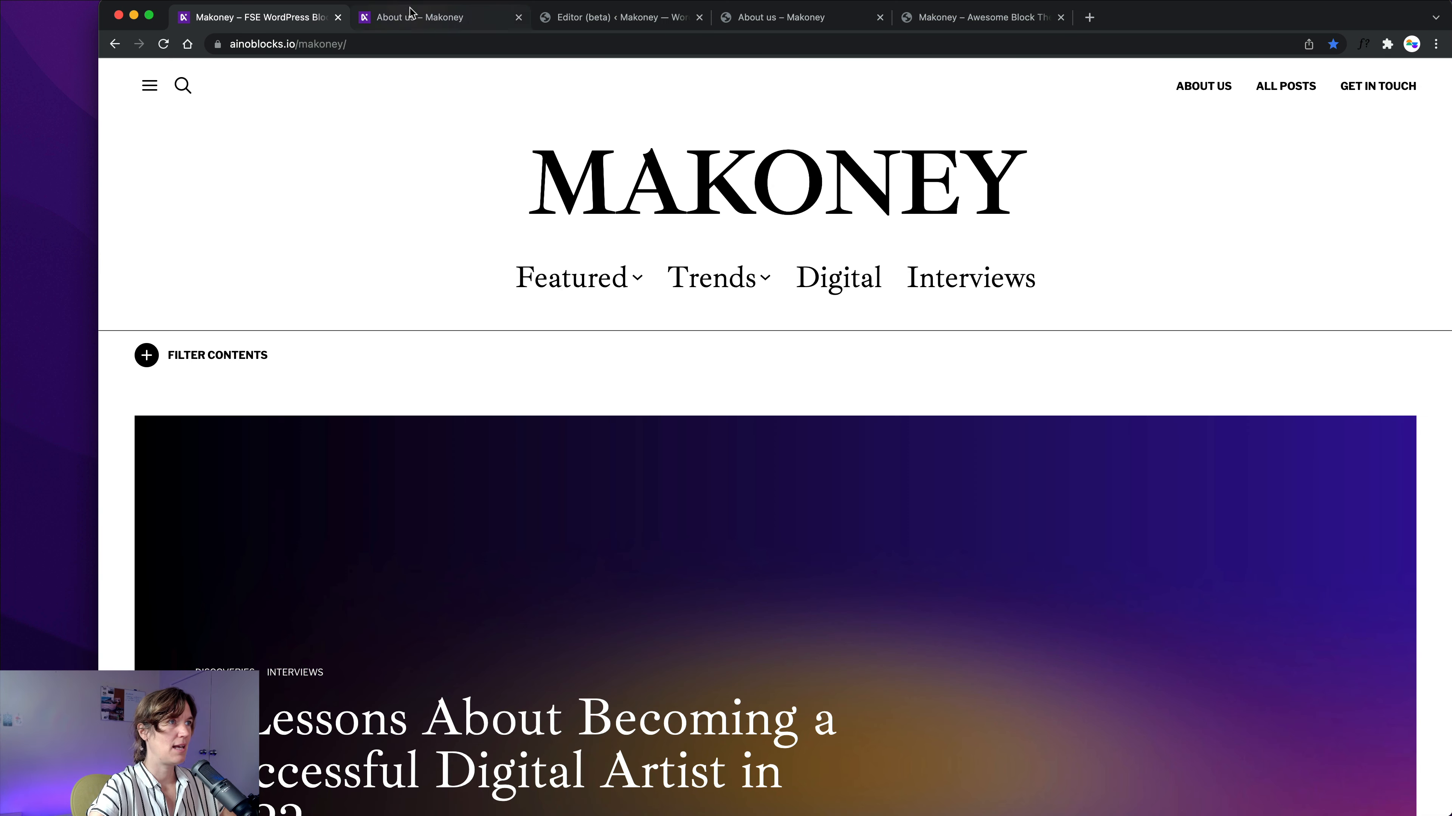
pyautogui.click(628, 24)
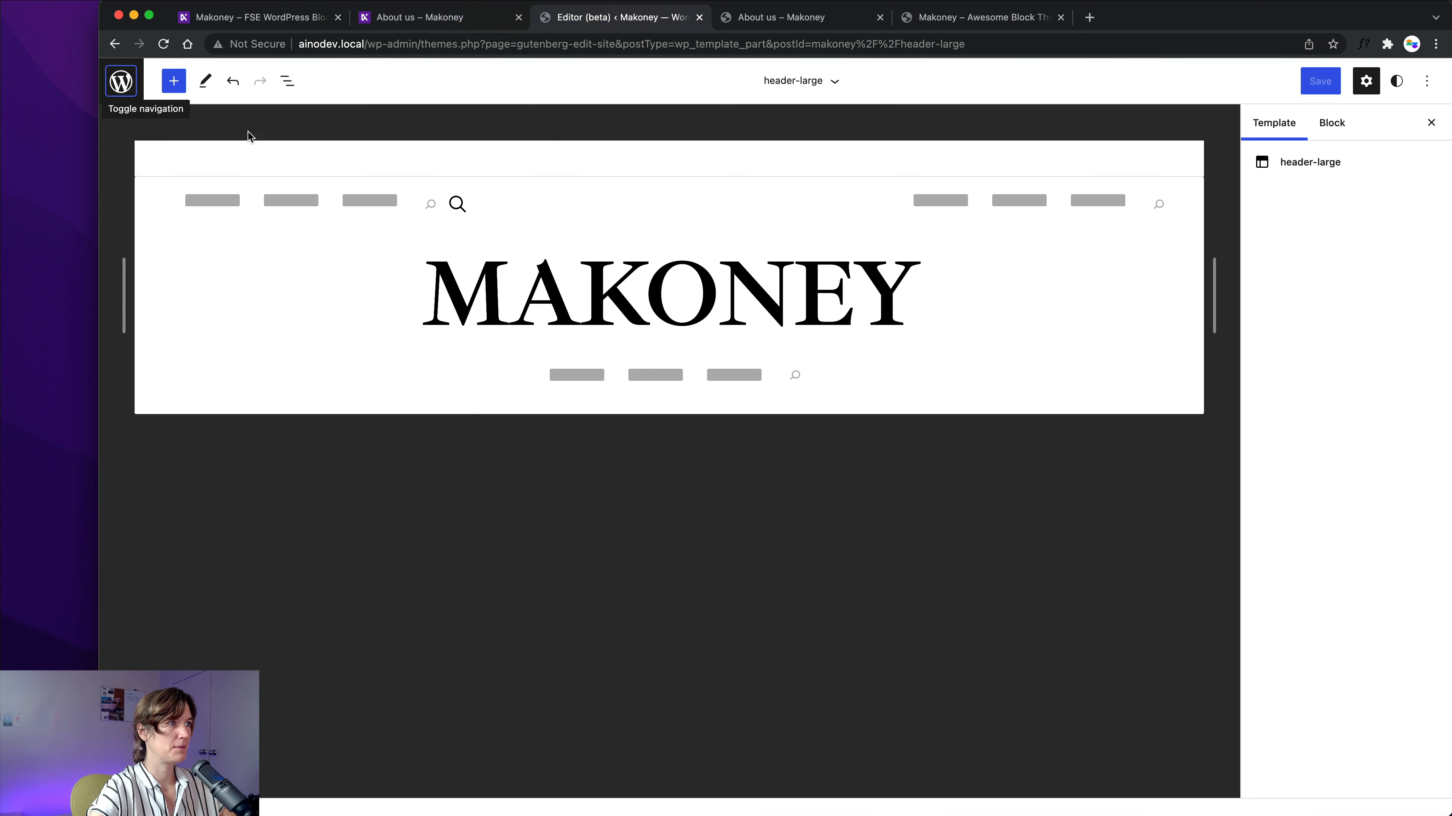
# Assign the classic menu Overlay to the header-large navigation block beside the search icon.
pyautogui.click(407, 212)
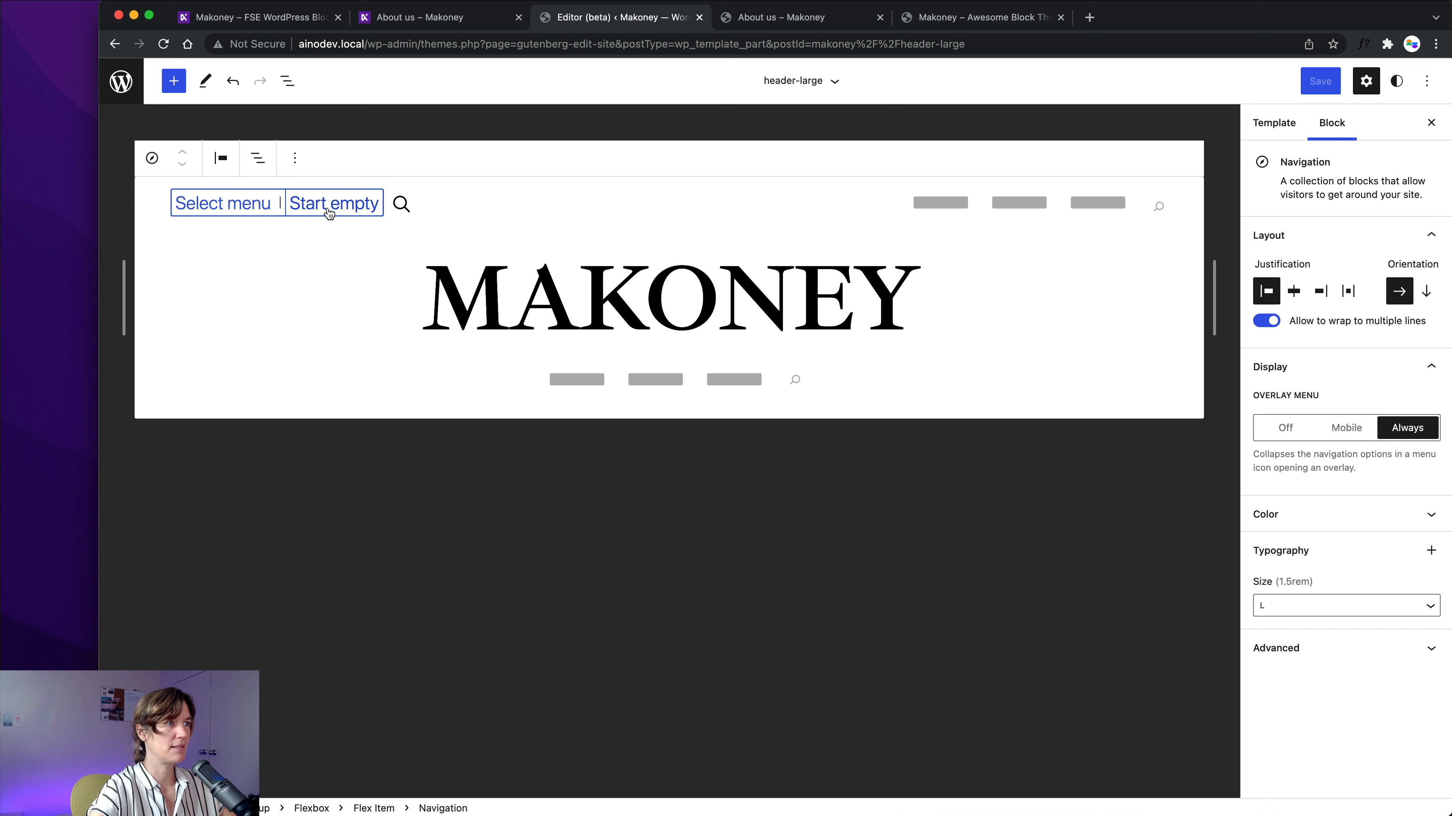
pyautogui.click(218, 212)
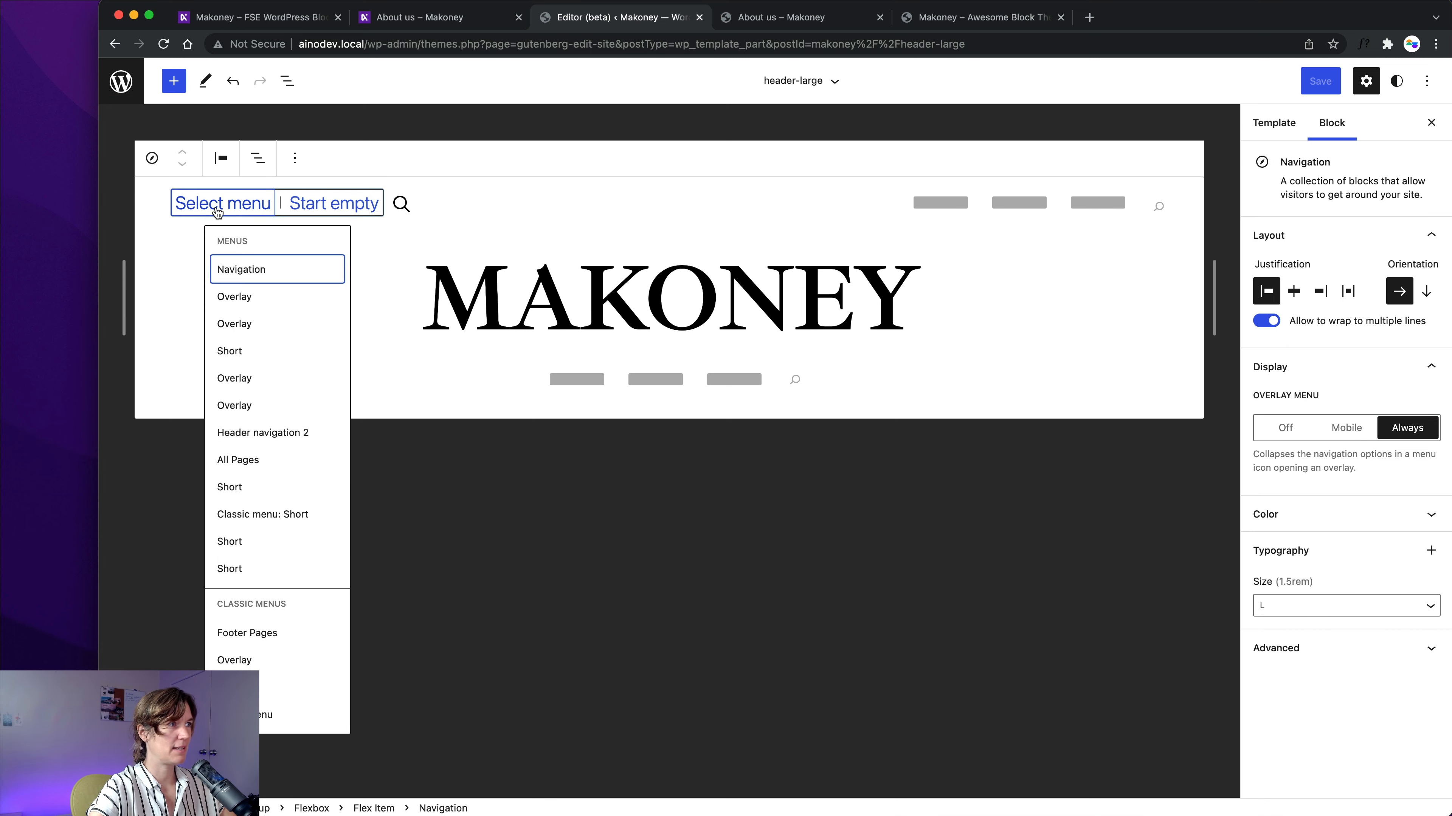
pyautogui.click(239, 659)
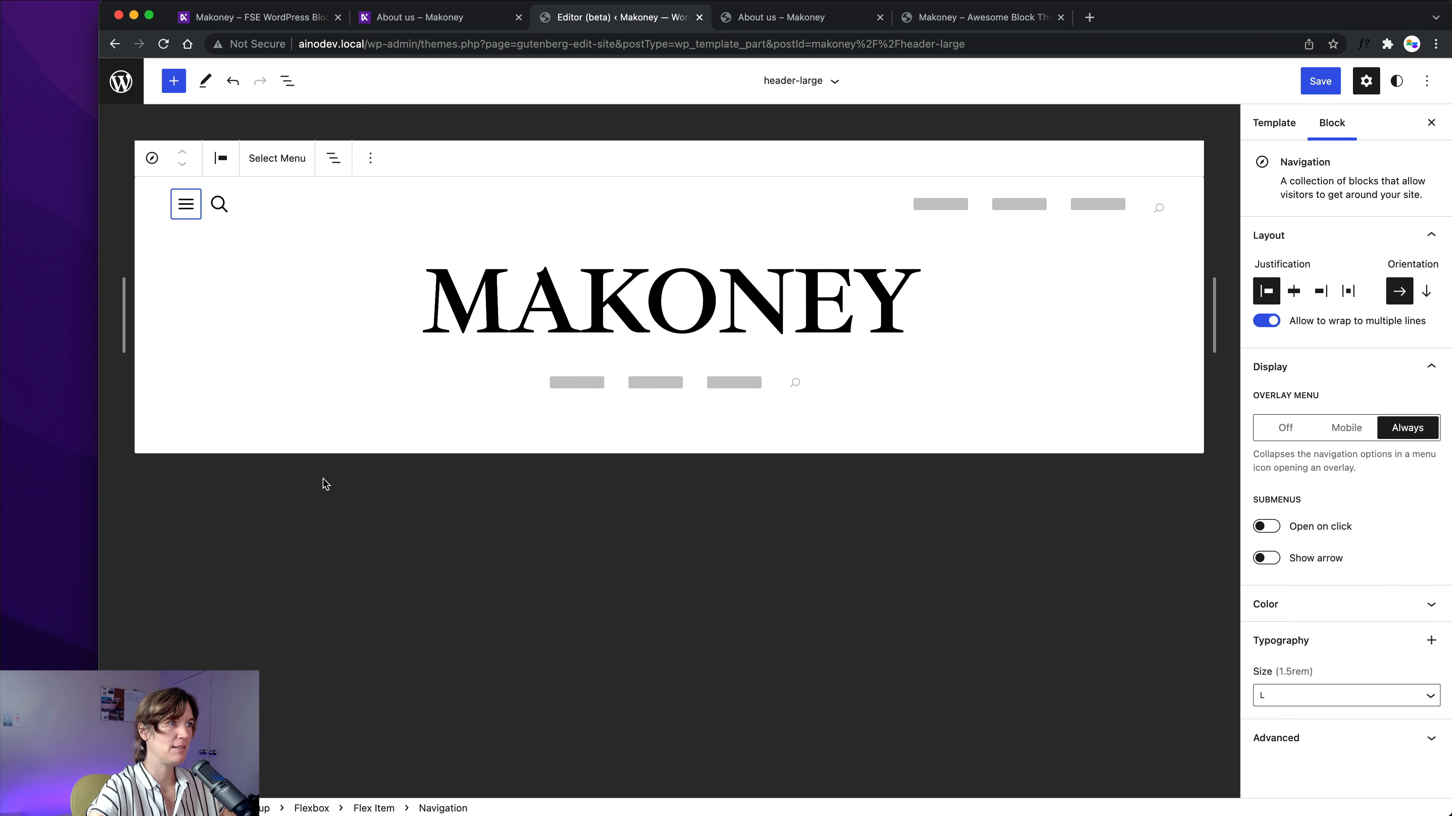
pyautogui.click(307, 131)
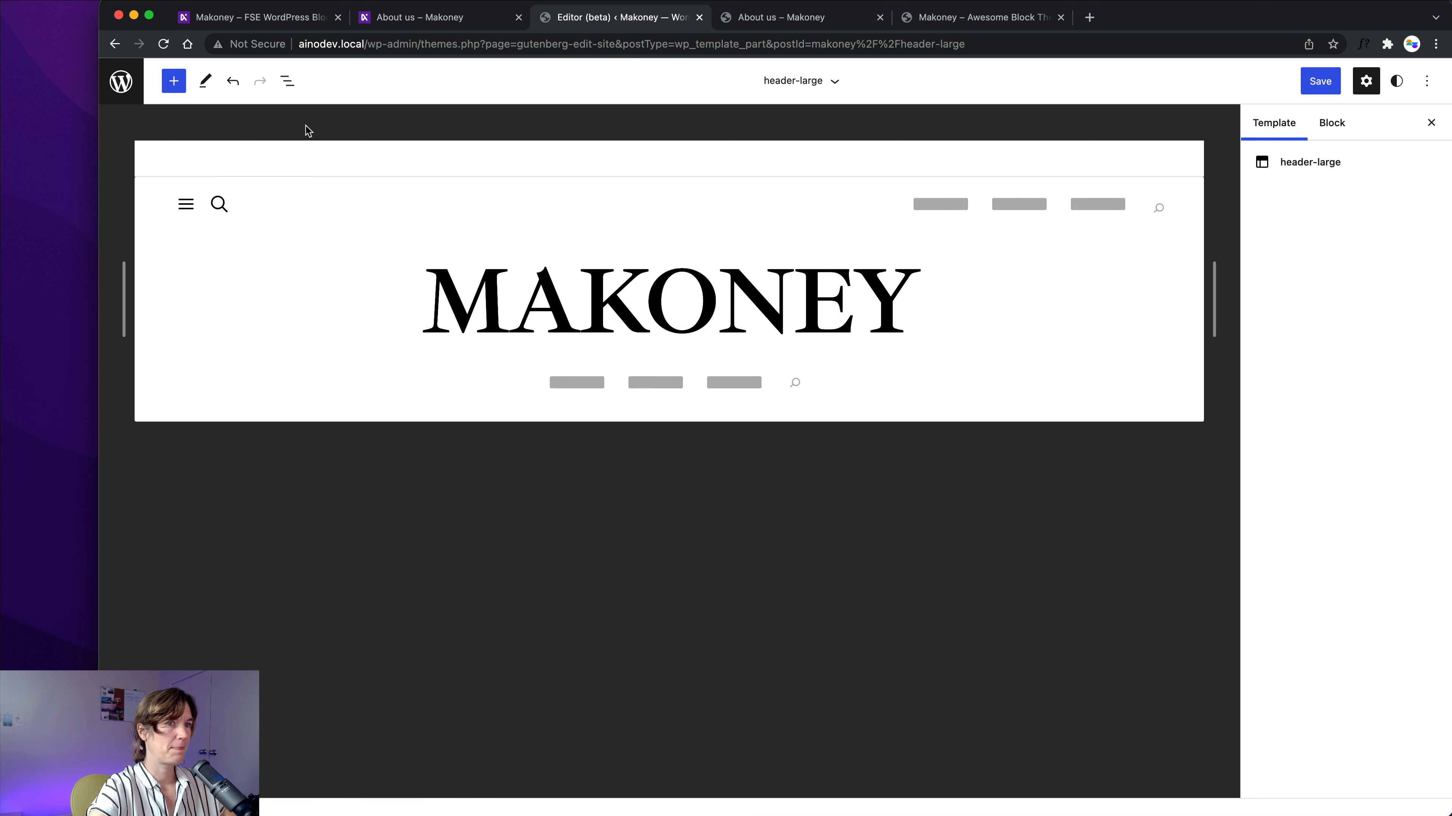
# Link the search icon button in the large header to the site's Search page.
pyautogui.click(229, 214)
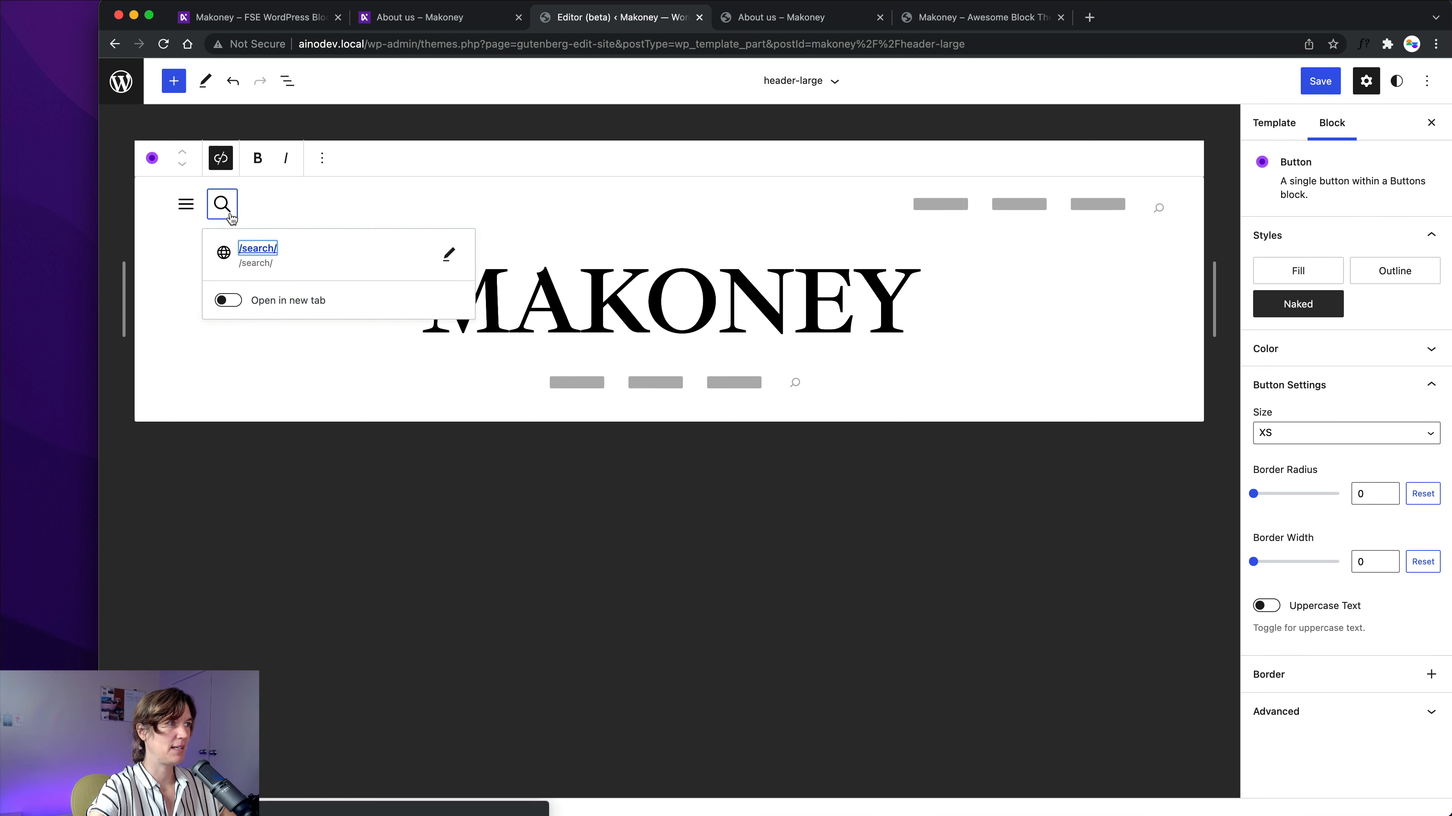
pyautogui.click(449, 254)
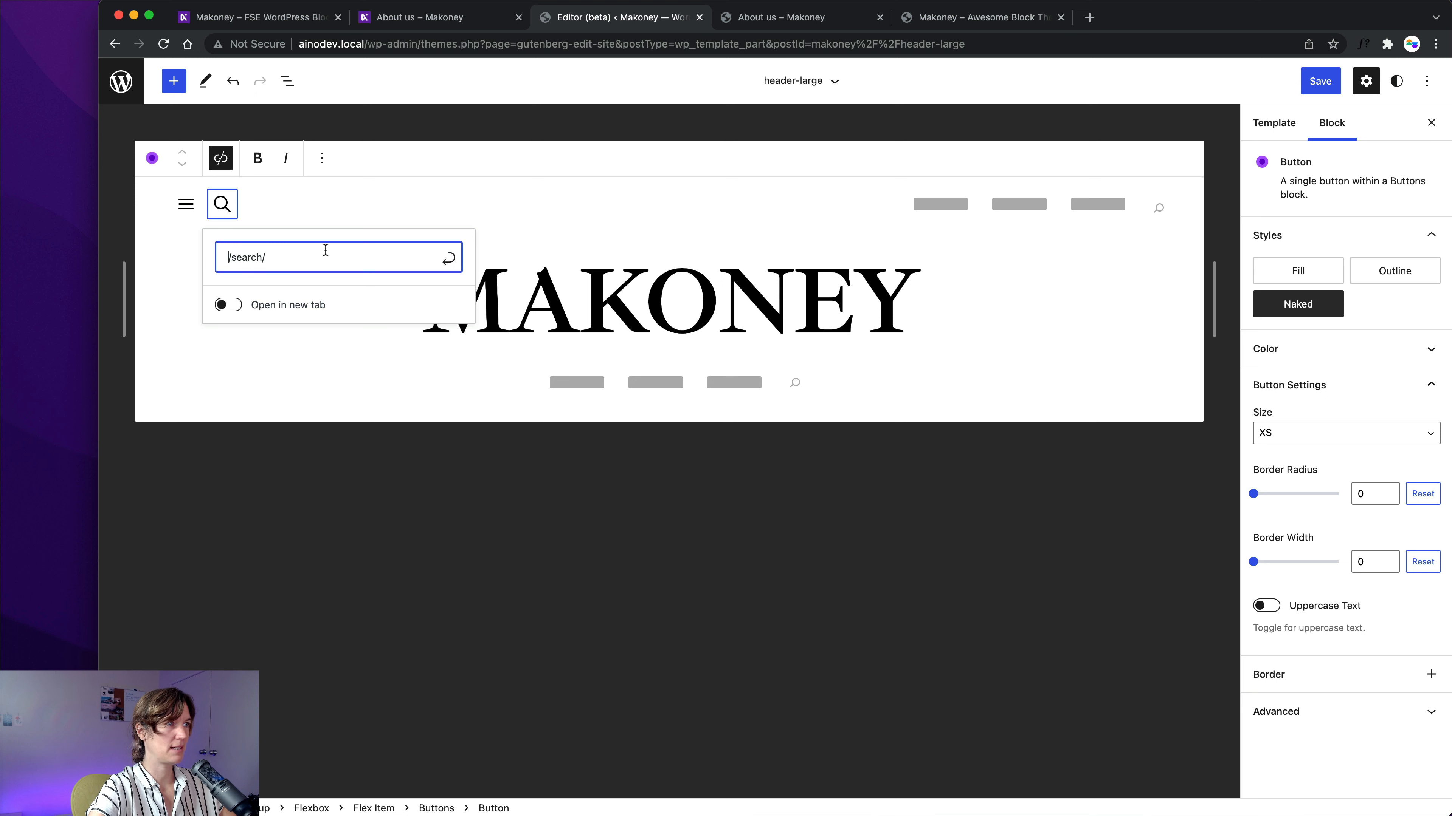
pyautogui.press('super+a')
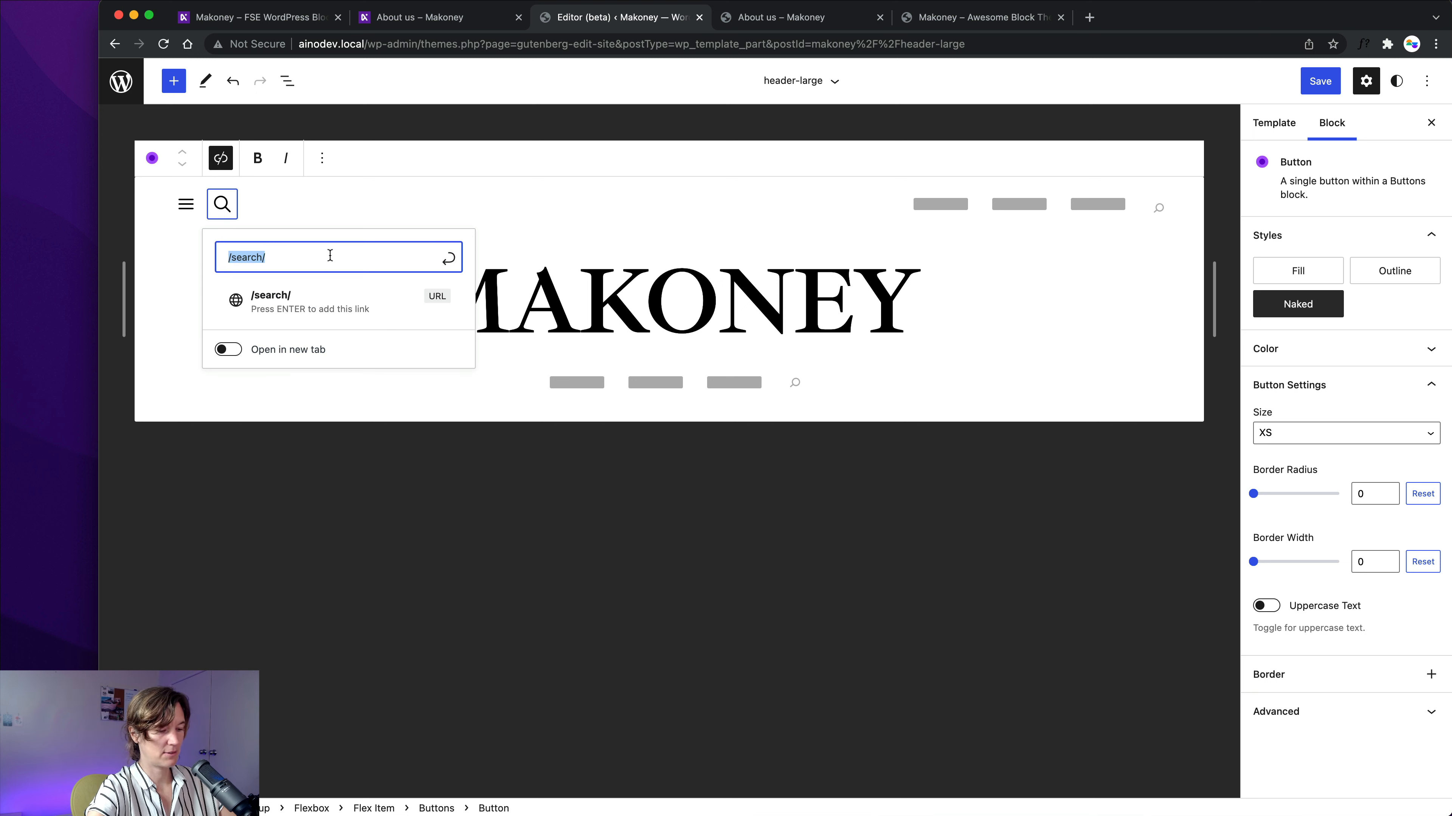
pyautogui.write('Search')
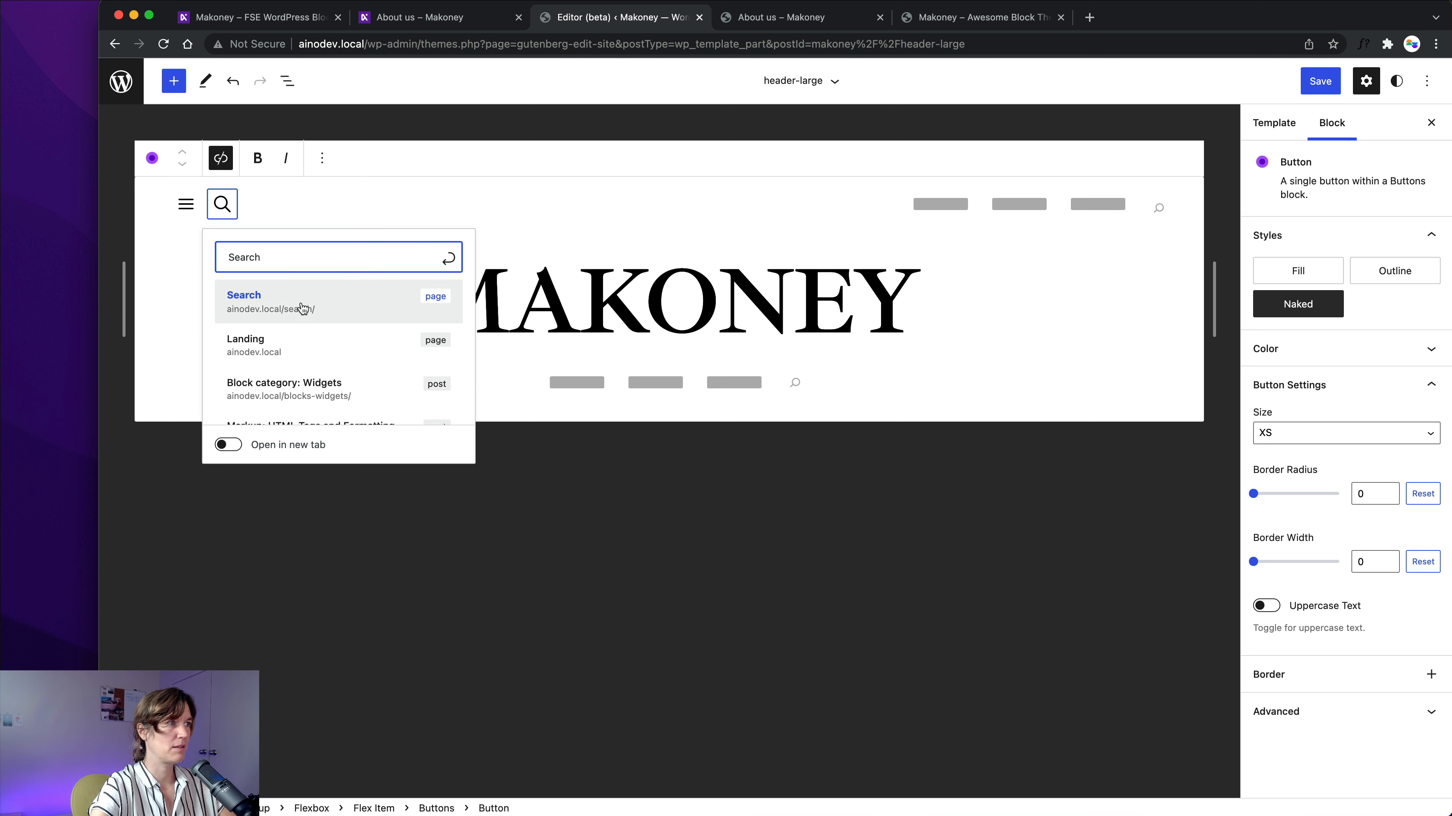
pyautogui.click(303, 309)
pyautogui.click(378, 502)
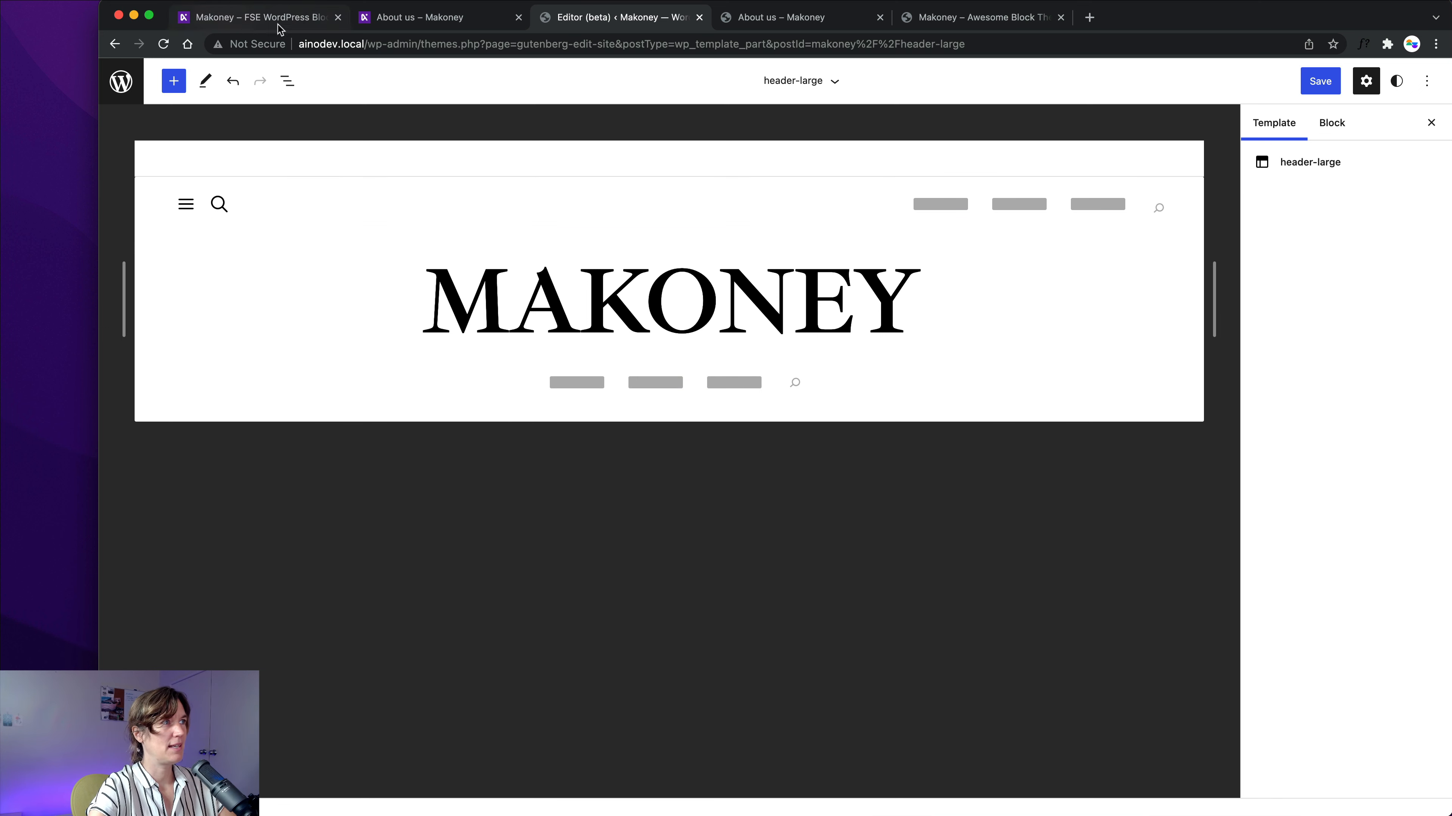
# Check the demo's short top menu and assign the menu Navigation to the right-aligned navigation block above the site title.
pyautogui.click(245, 19)
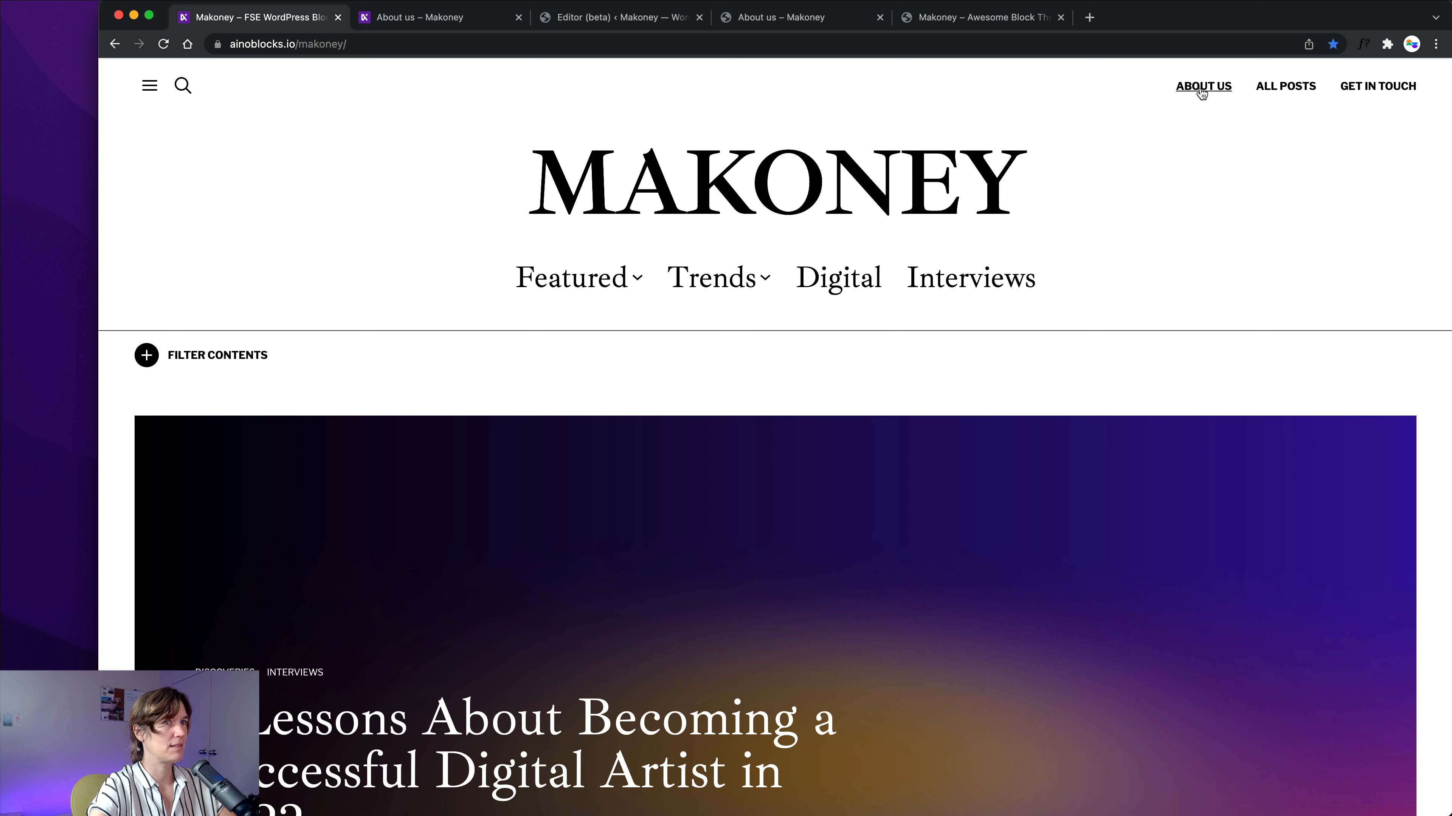
pyautogui.click(399, 26)
pyautogui.click(607, 17)
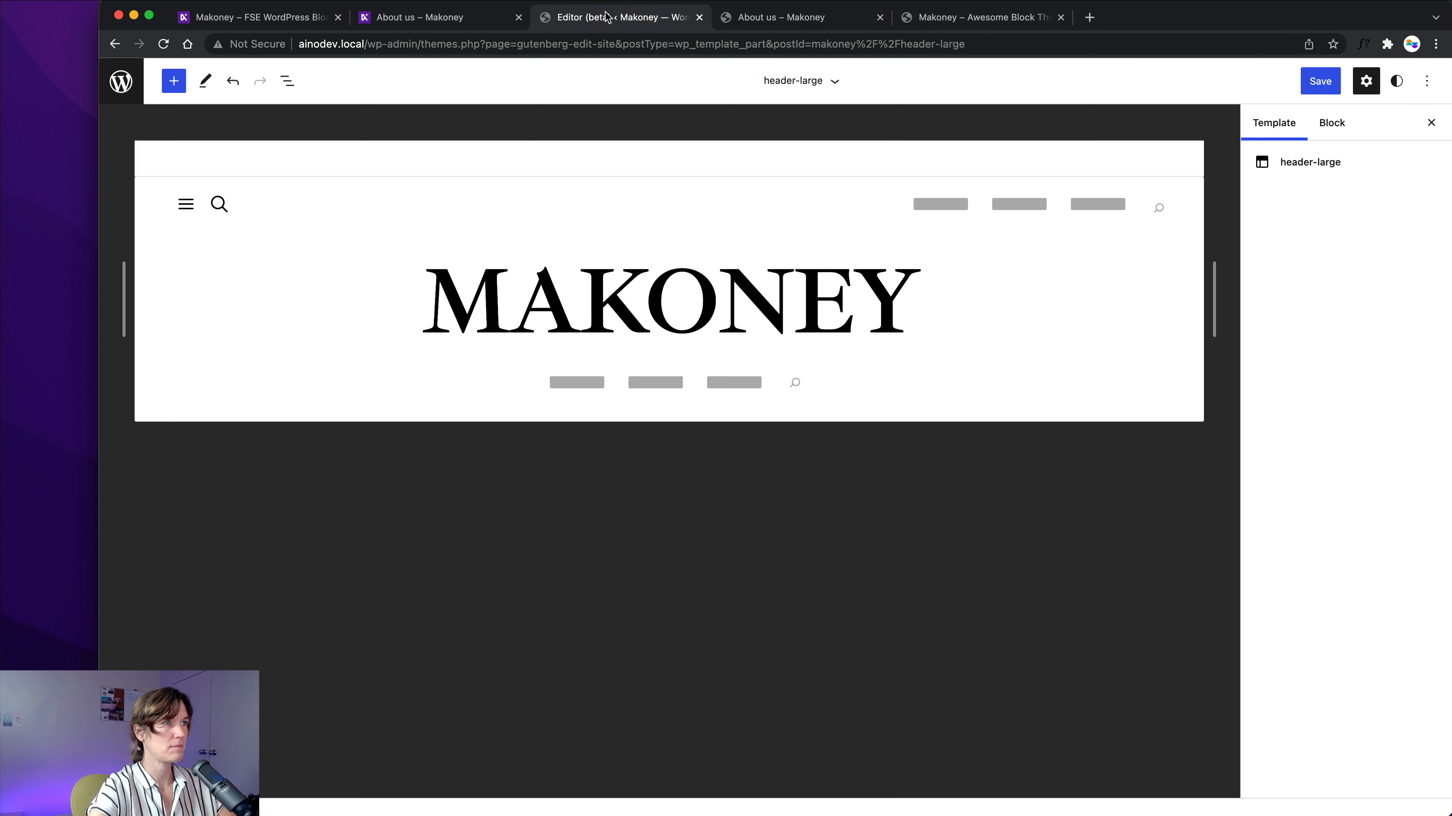
pyautogui.click(974, 213)
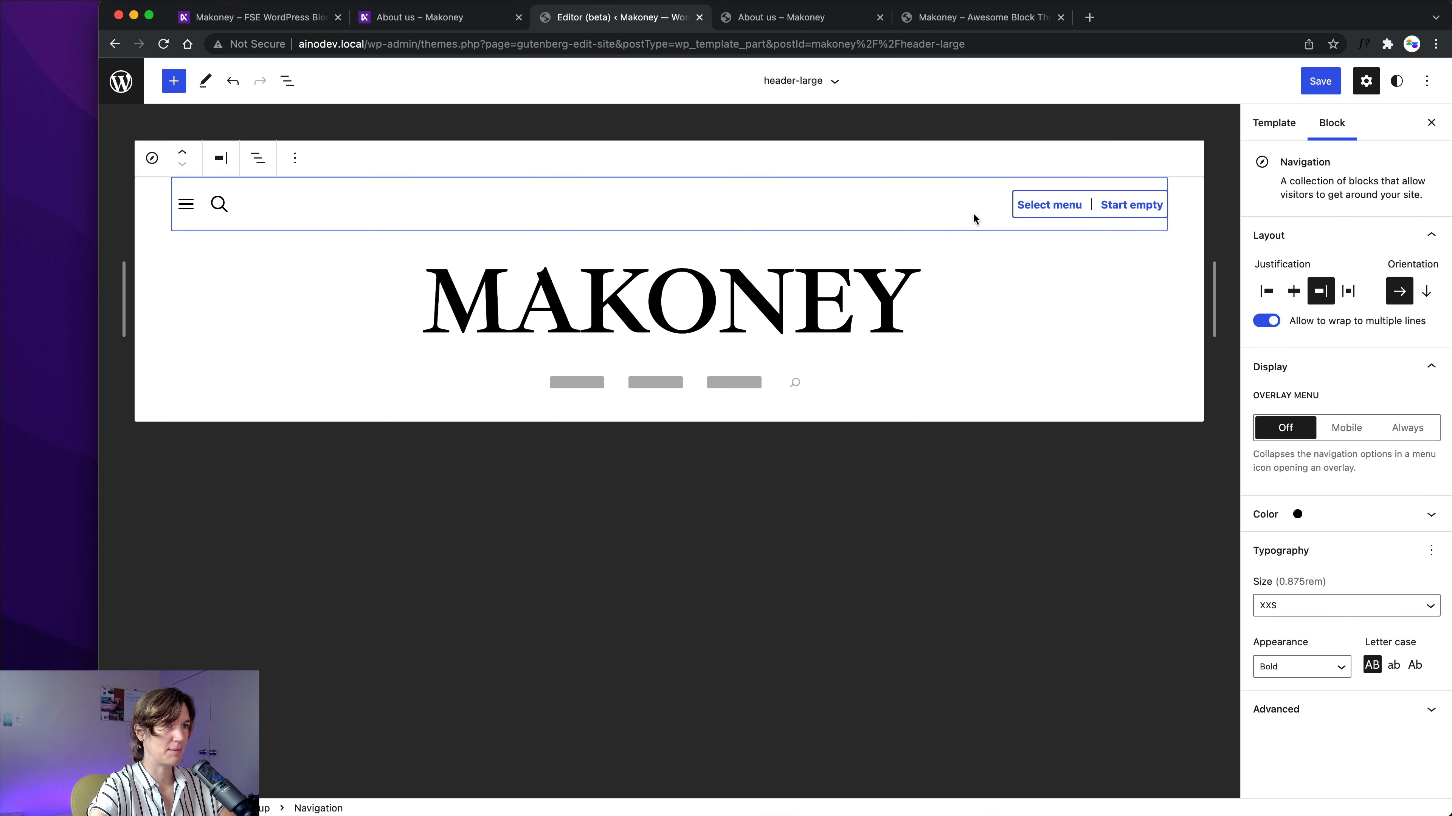
pyautogui.click(1068, 210)
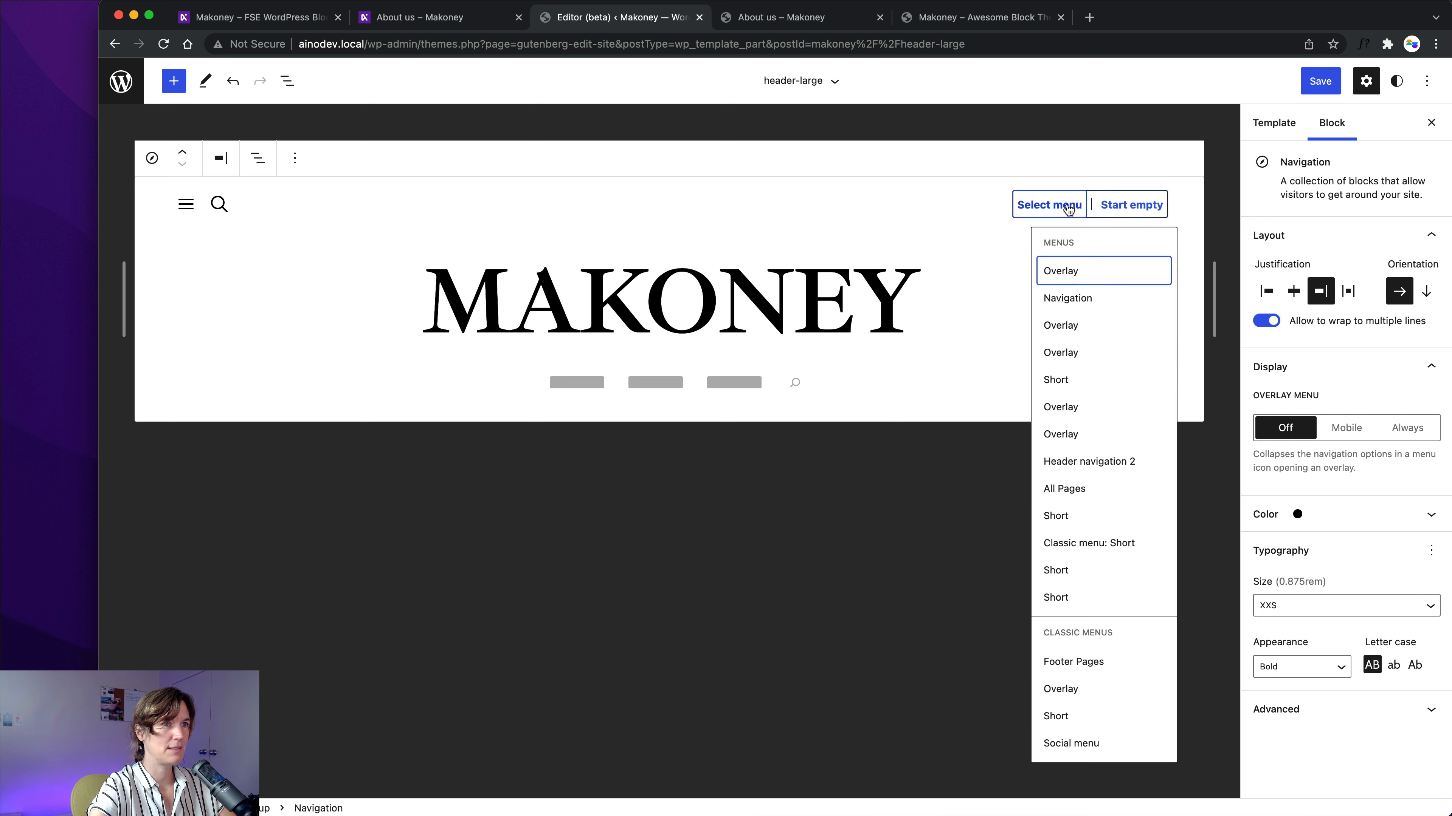
pyautogui.click(1069, 300)
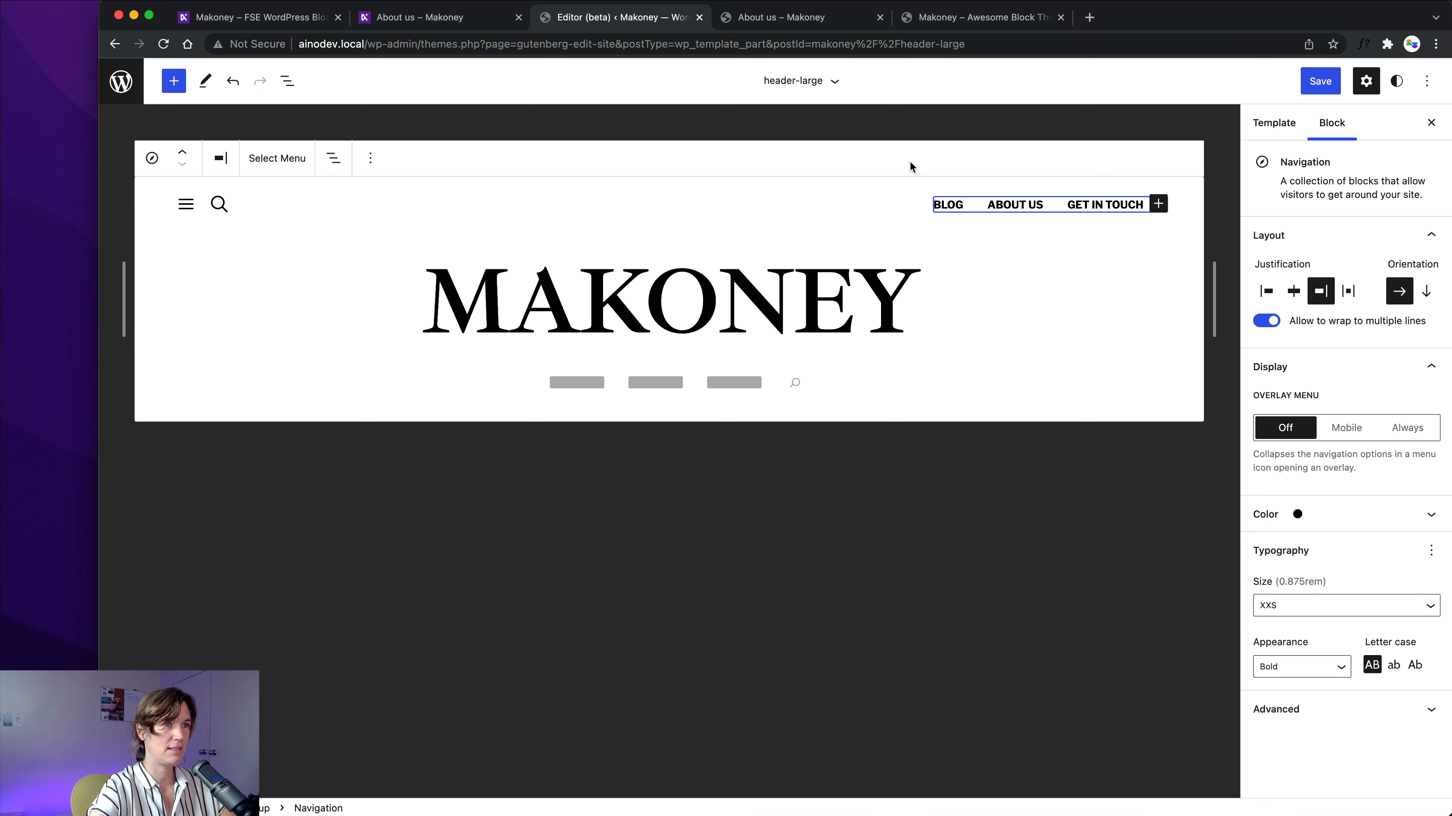
pyautogui.click(1224, 201)
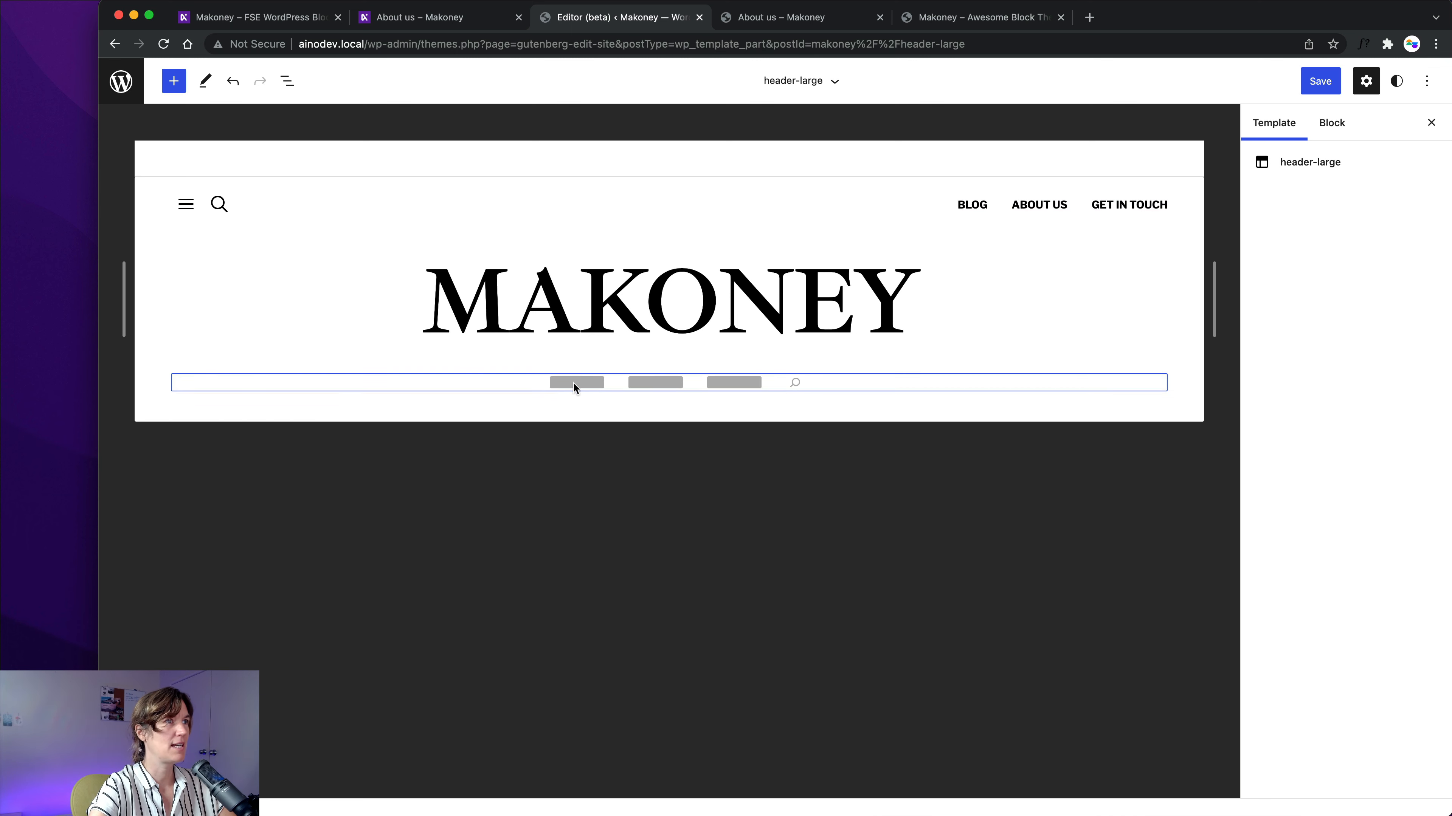
# Check the large header on the demo home page and start an empty menu in the navigation block below the site title.
pyautogui.click(447, 19)
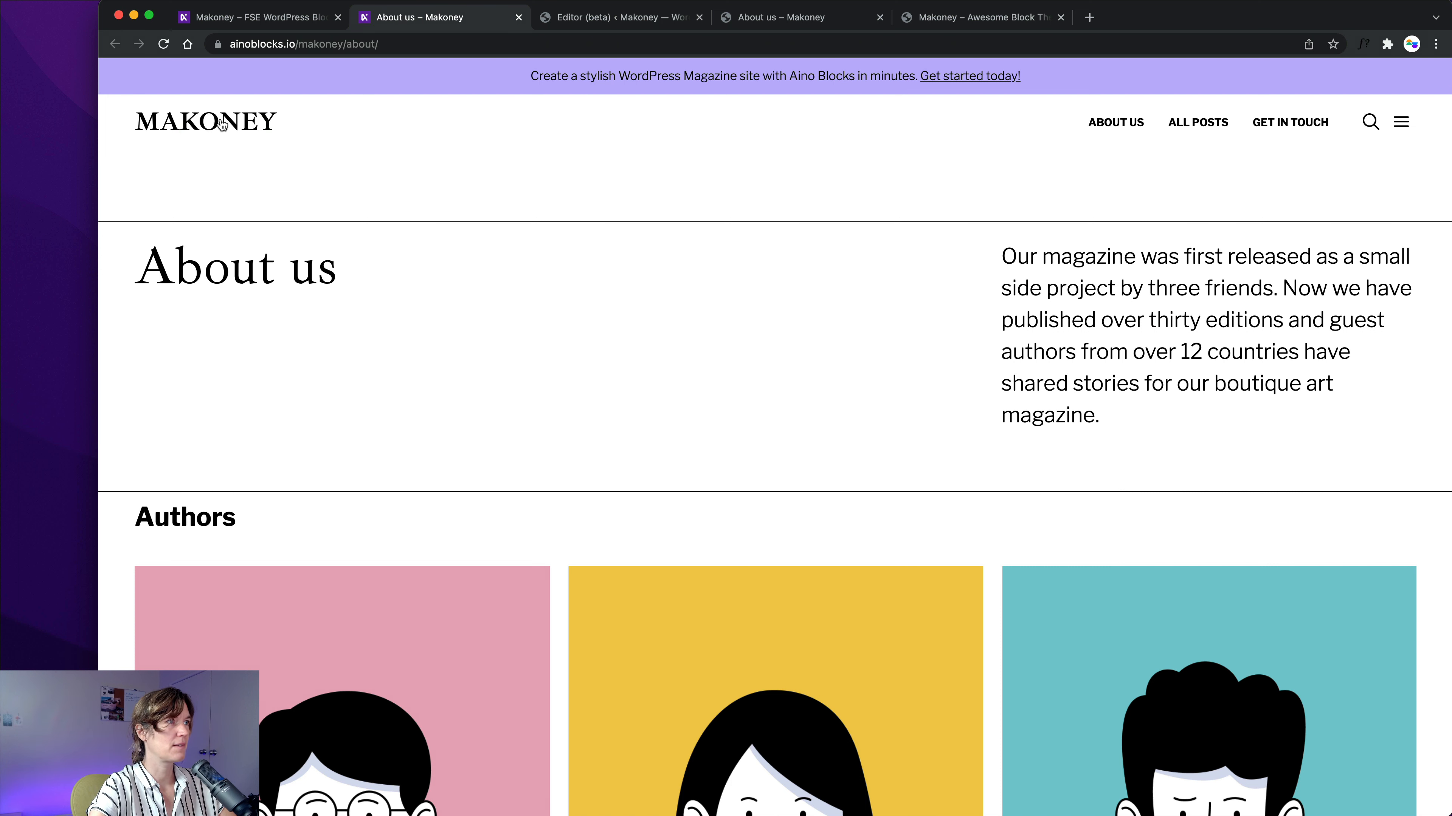
pyautogui.click(207, 124)
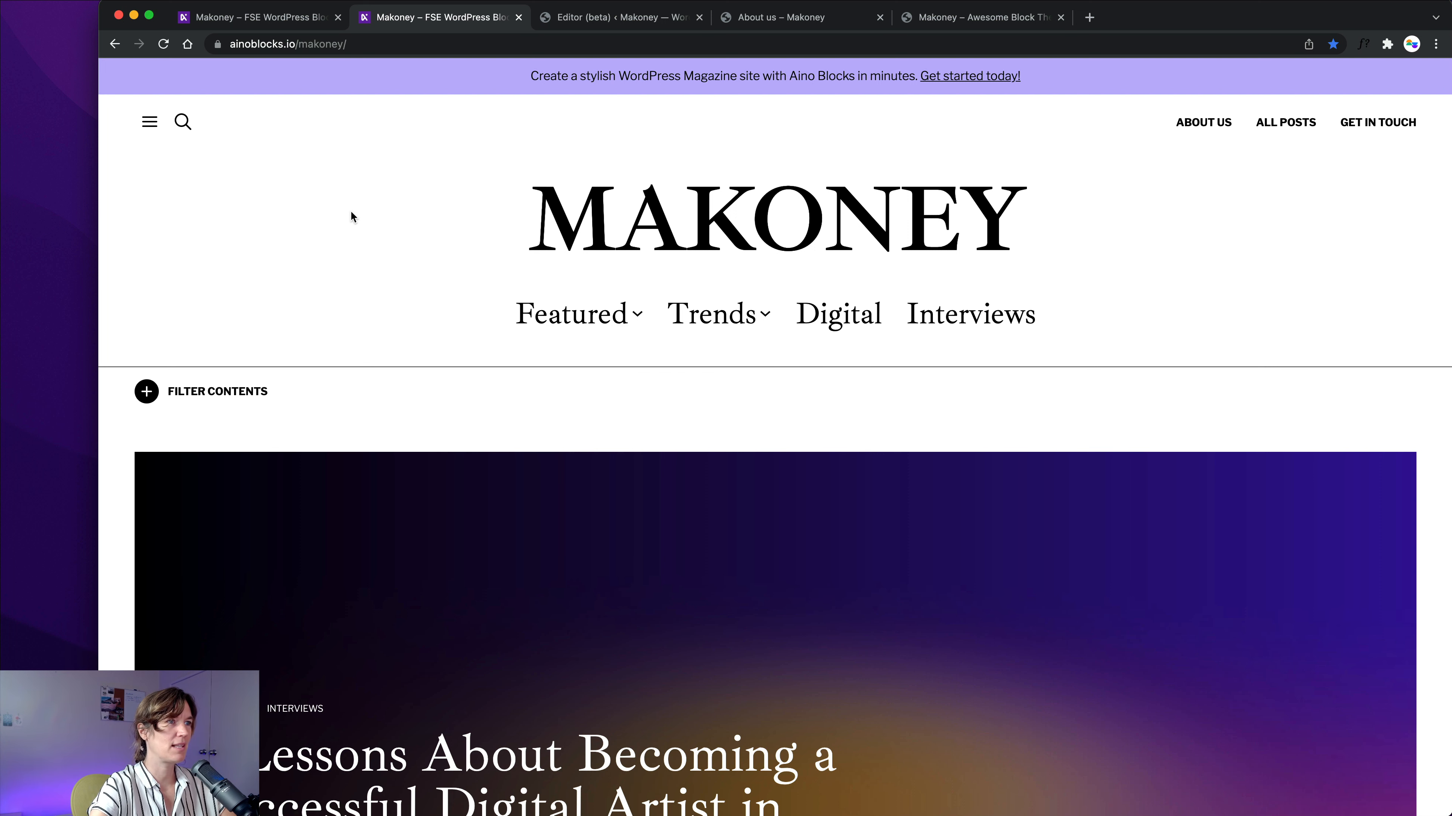
pyautogui.click(589, 22)
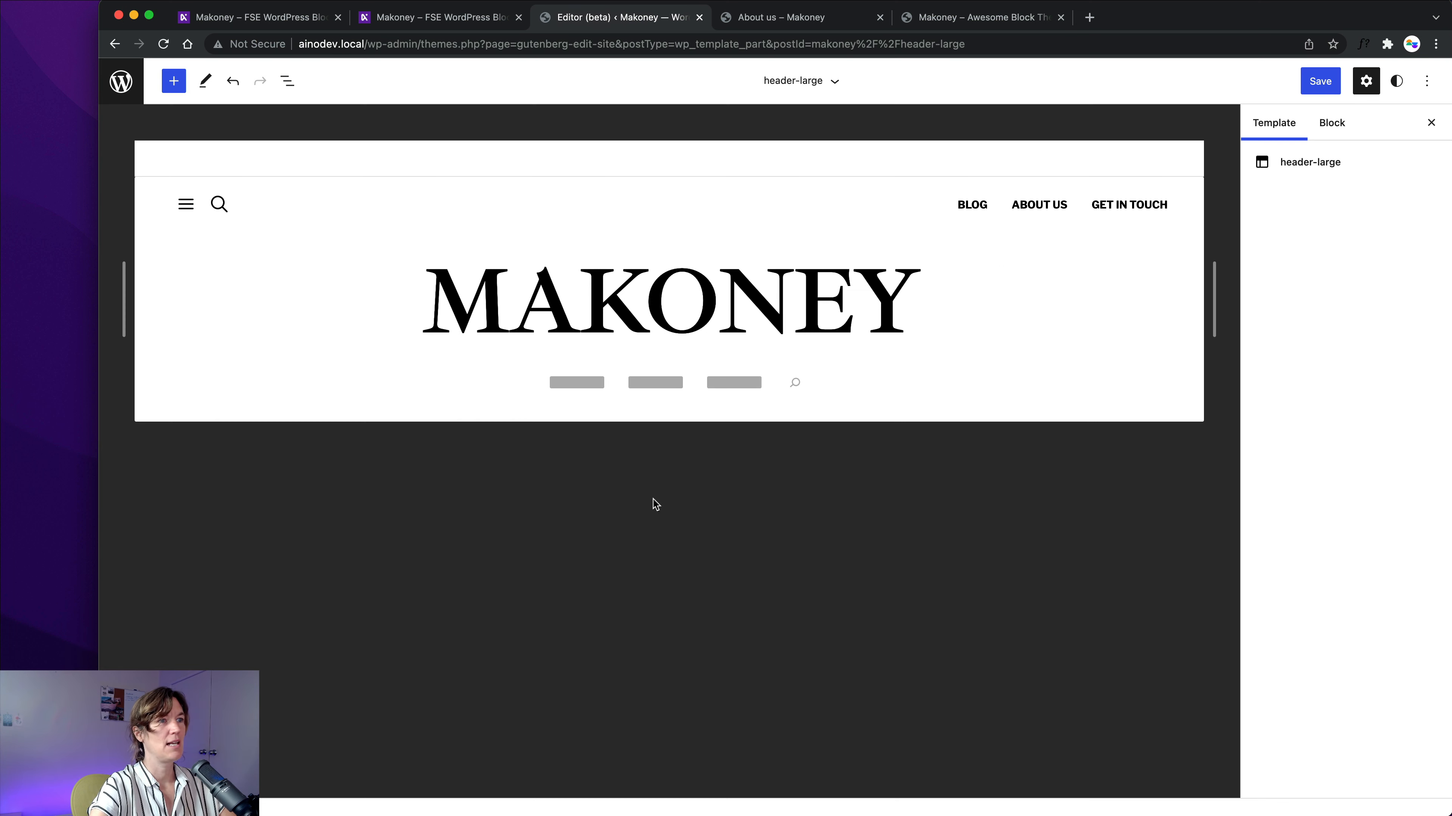
pyautogui.click(718, 392)
pyautogui.click(470, 416)
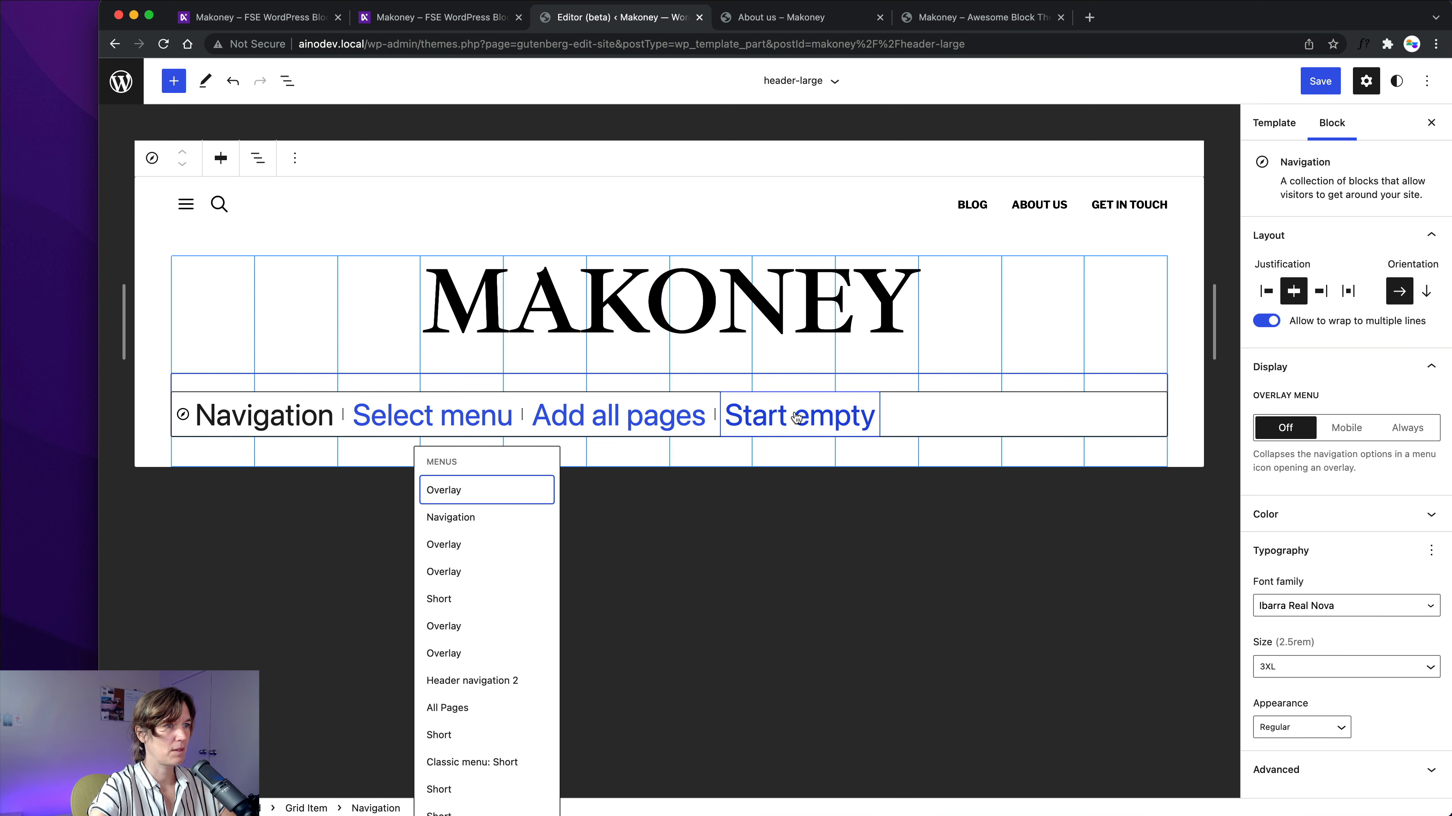
pyautogui.click(781, 421)
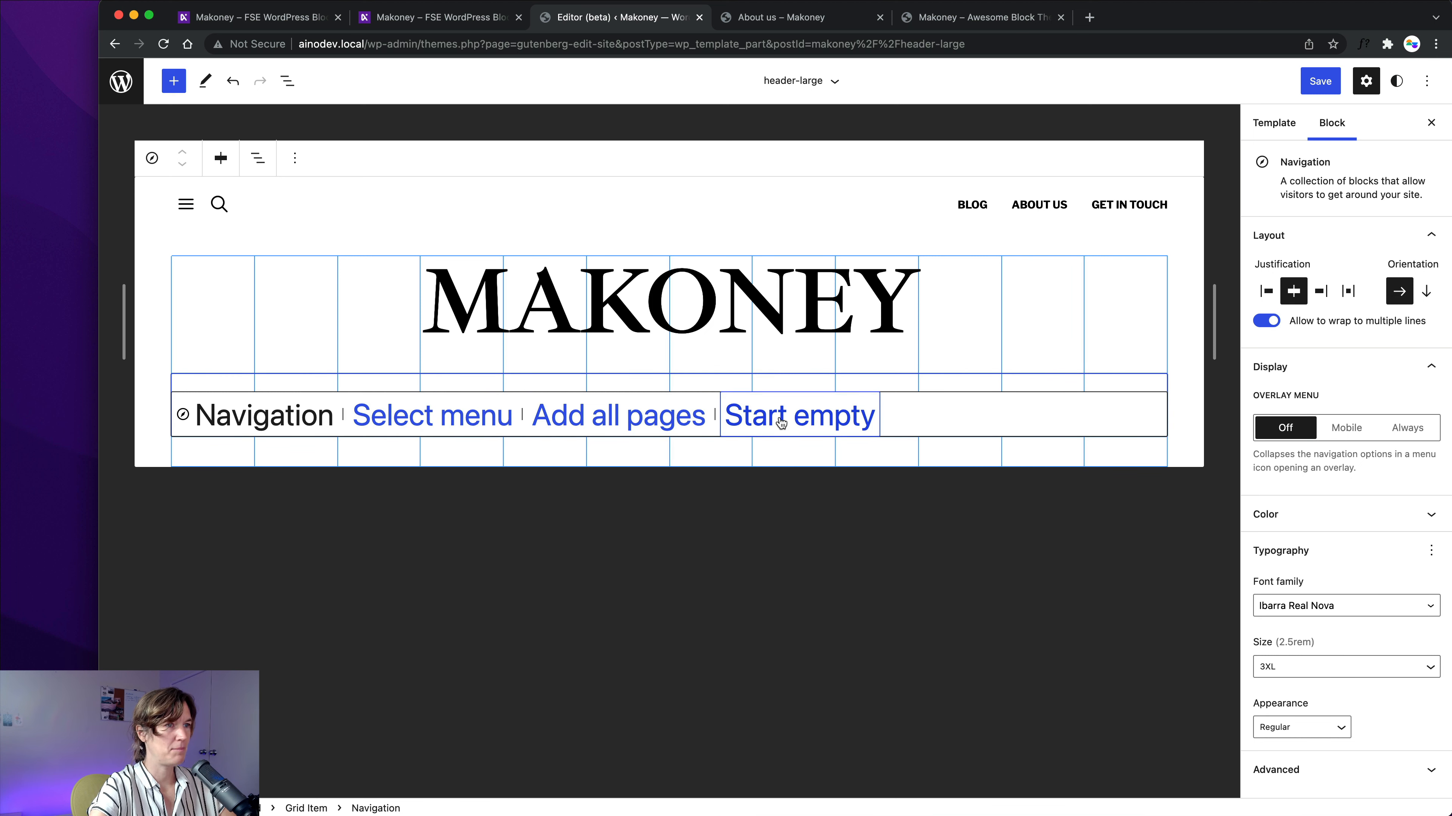
pyautogui.click(783, 420)
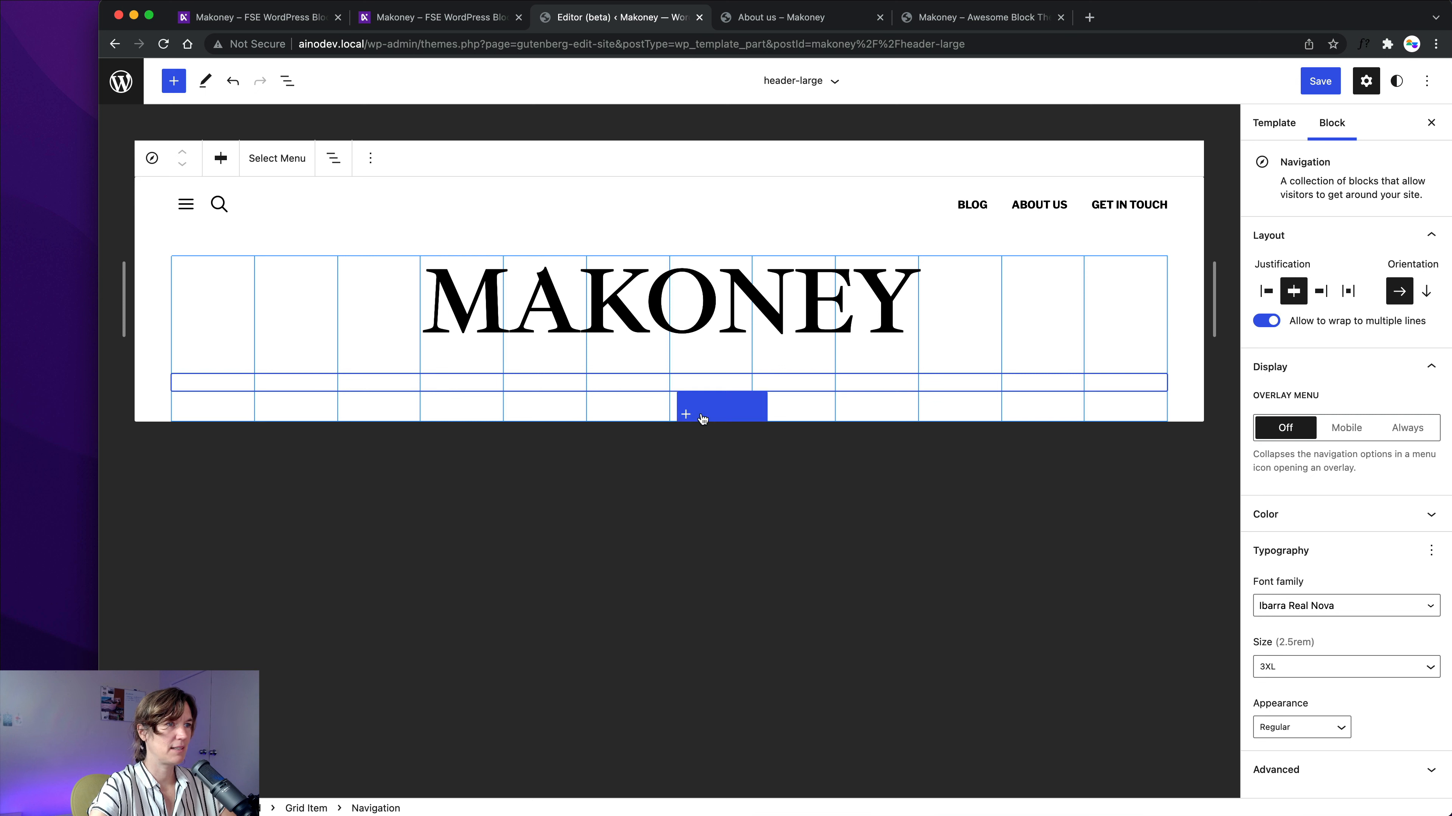
# Add a link to the Featured tag as the first item of the empty menu below the site title.
pyautogui.click(685, 407)
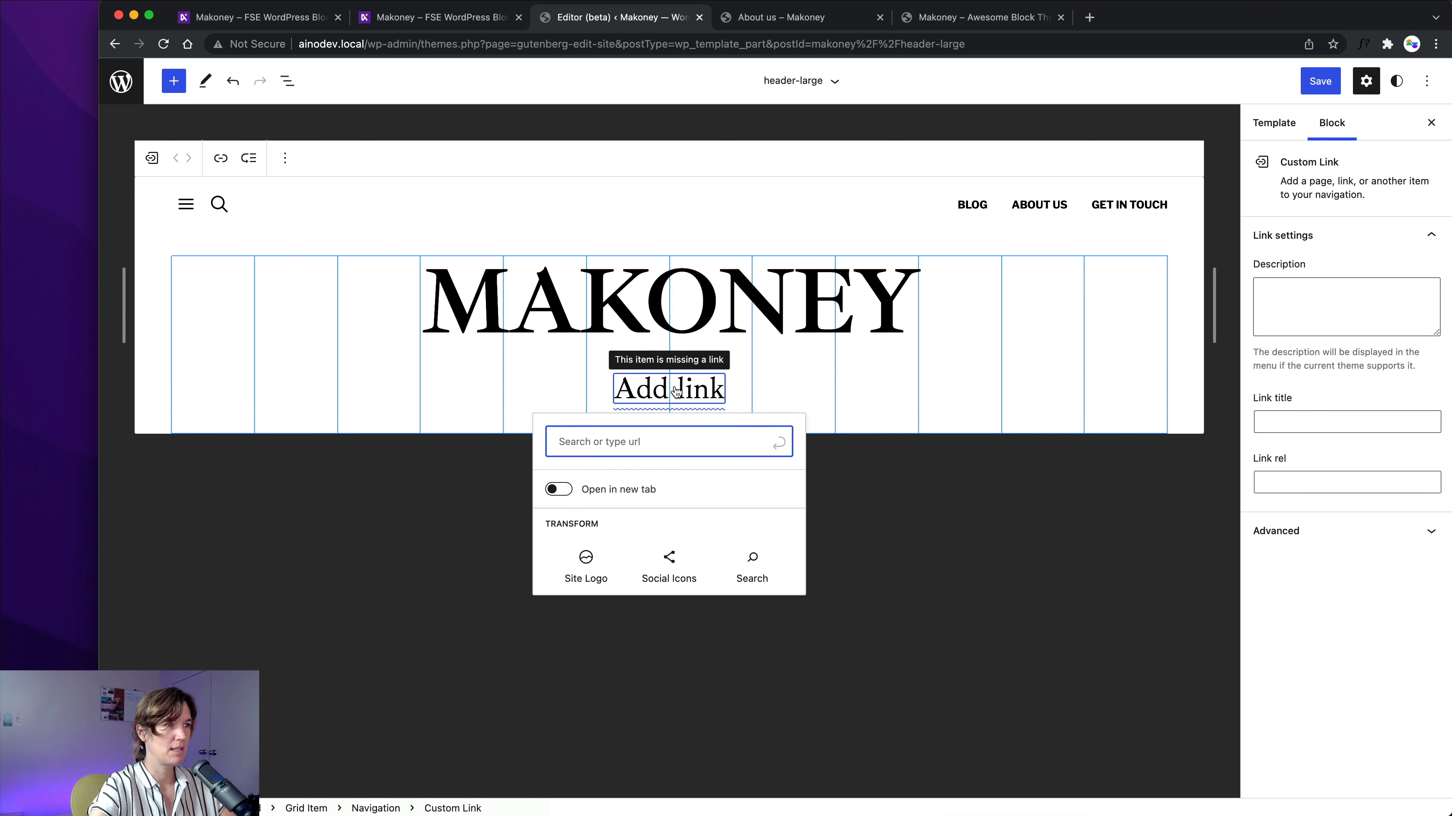
pyautogui.click(671, 447)
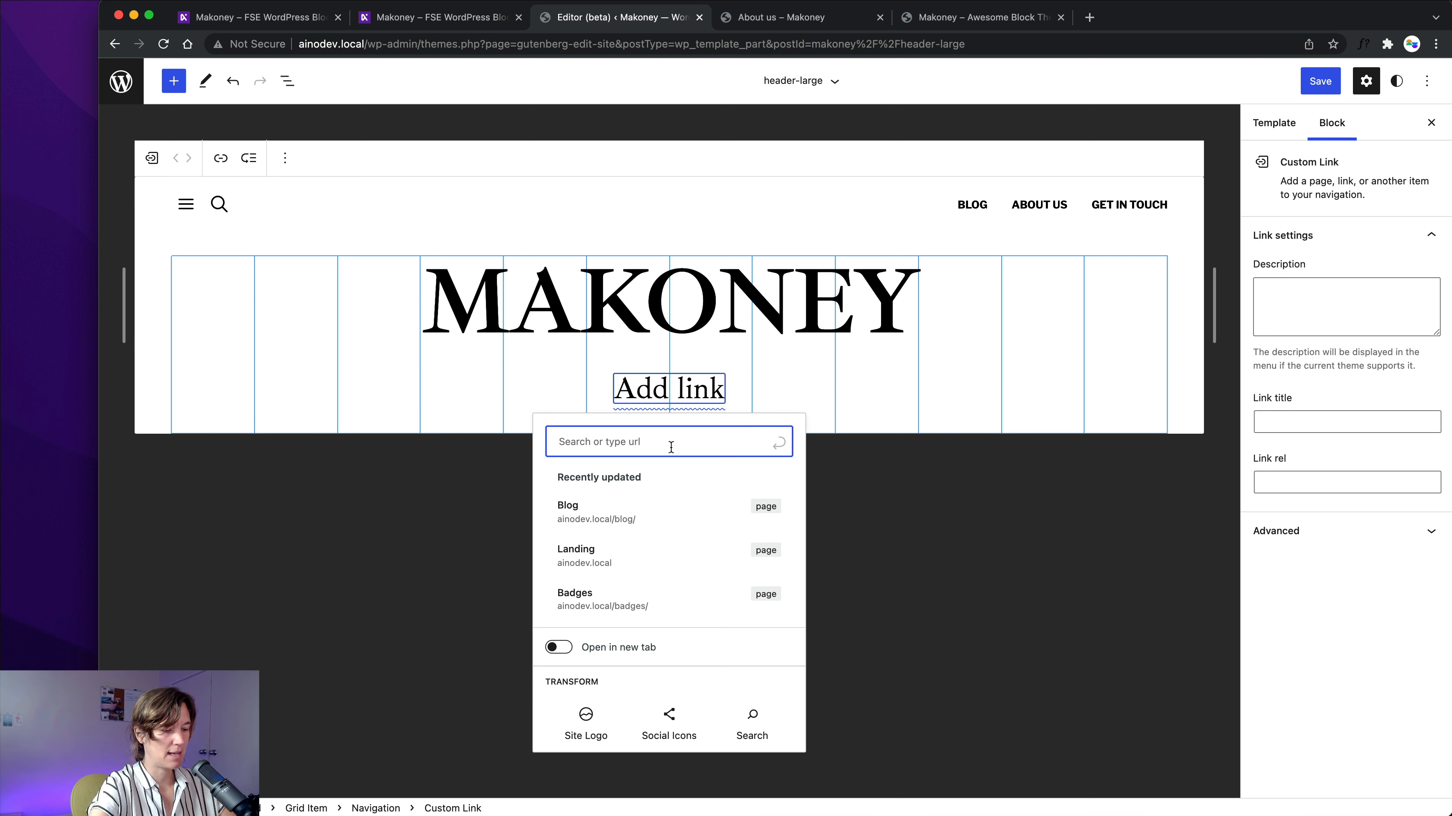
pyautogui.write('c')
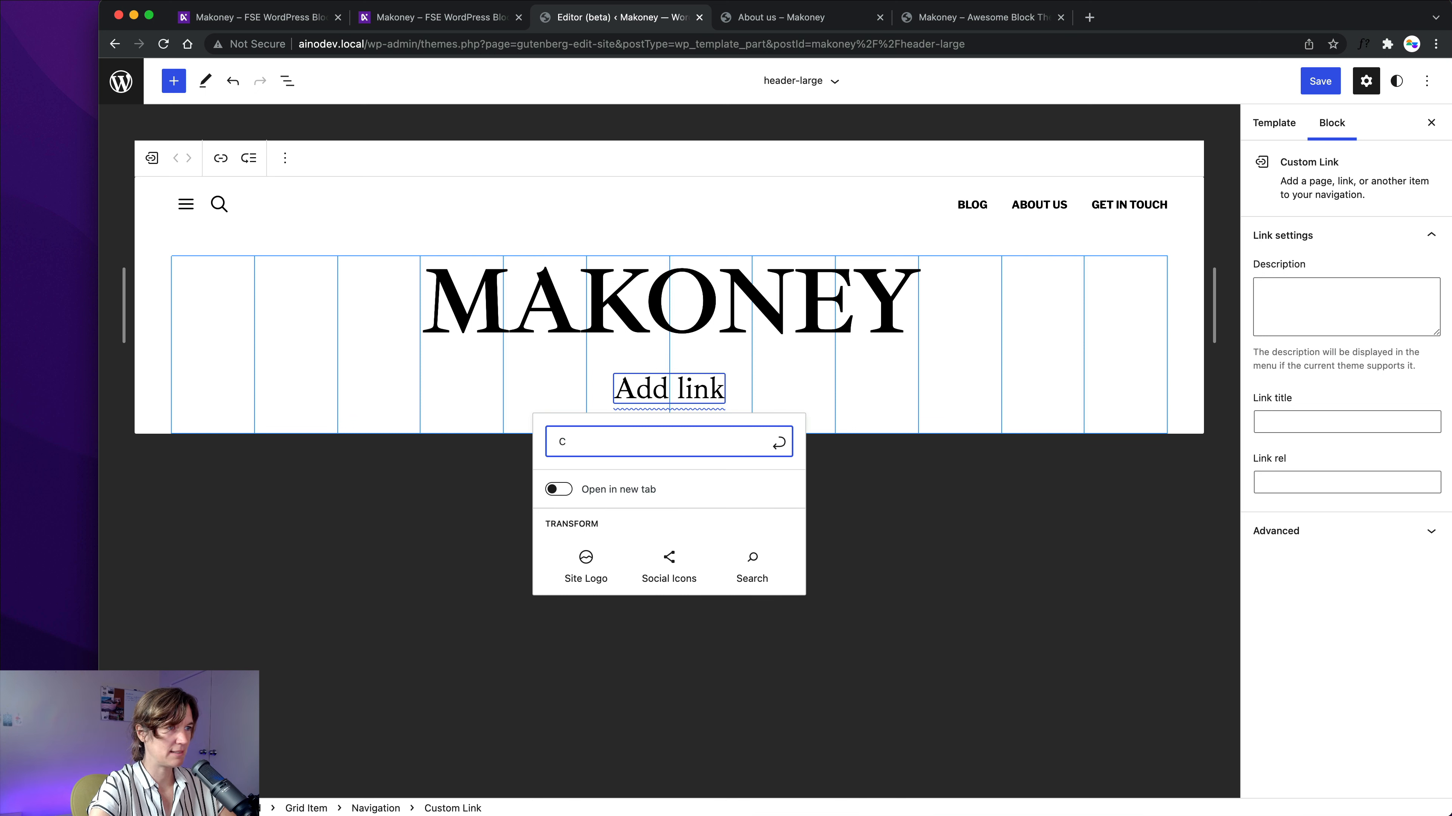
pyautogui.press('BackSpace')
pyautogui.press('BackSpace')
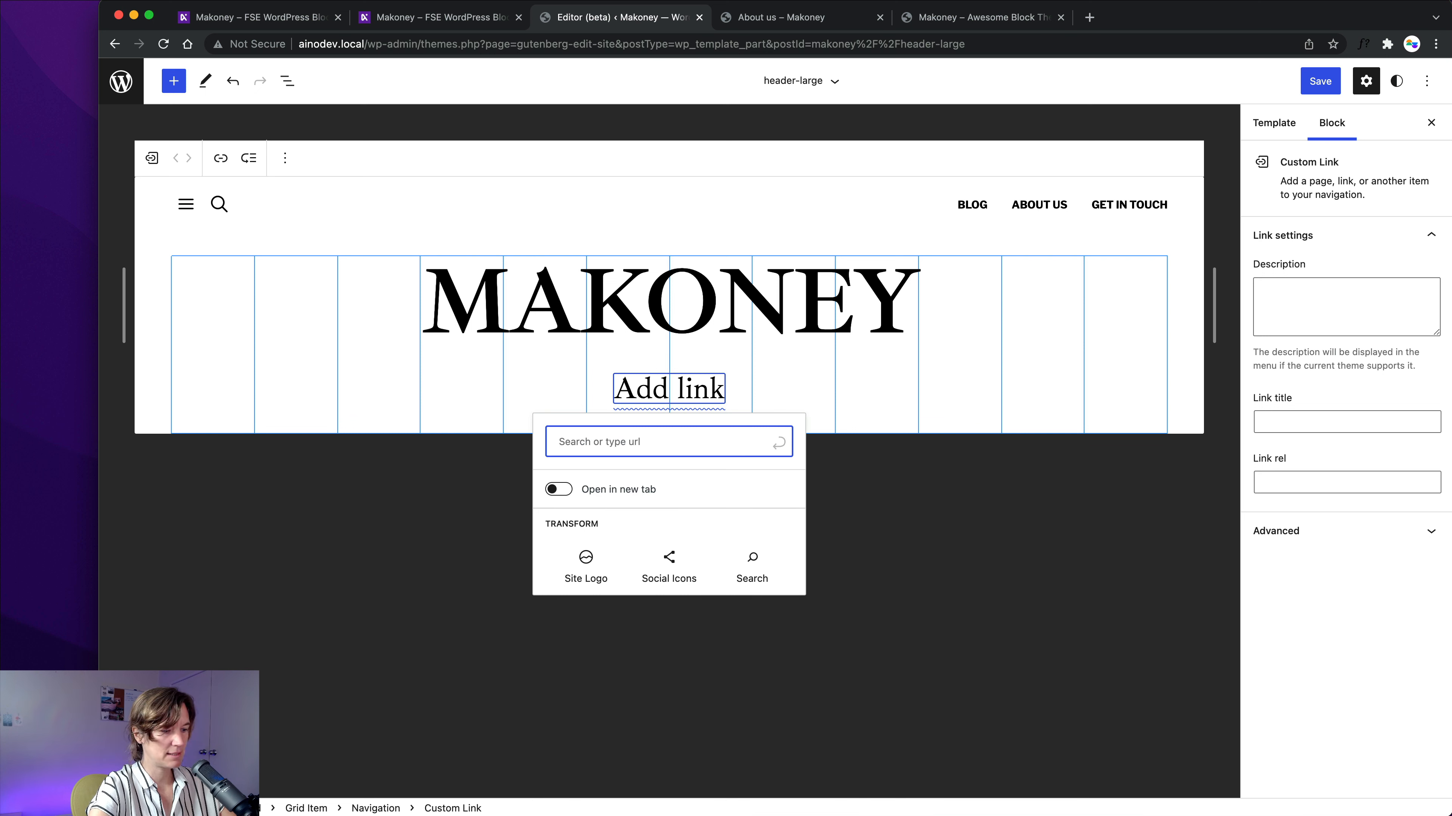
pyautogui.write('Featured')
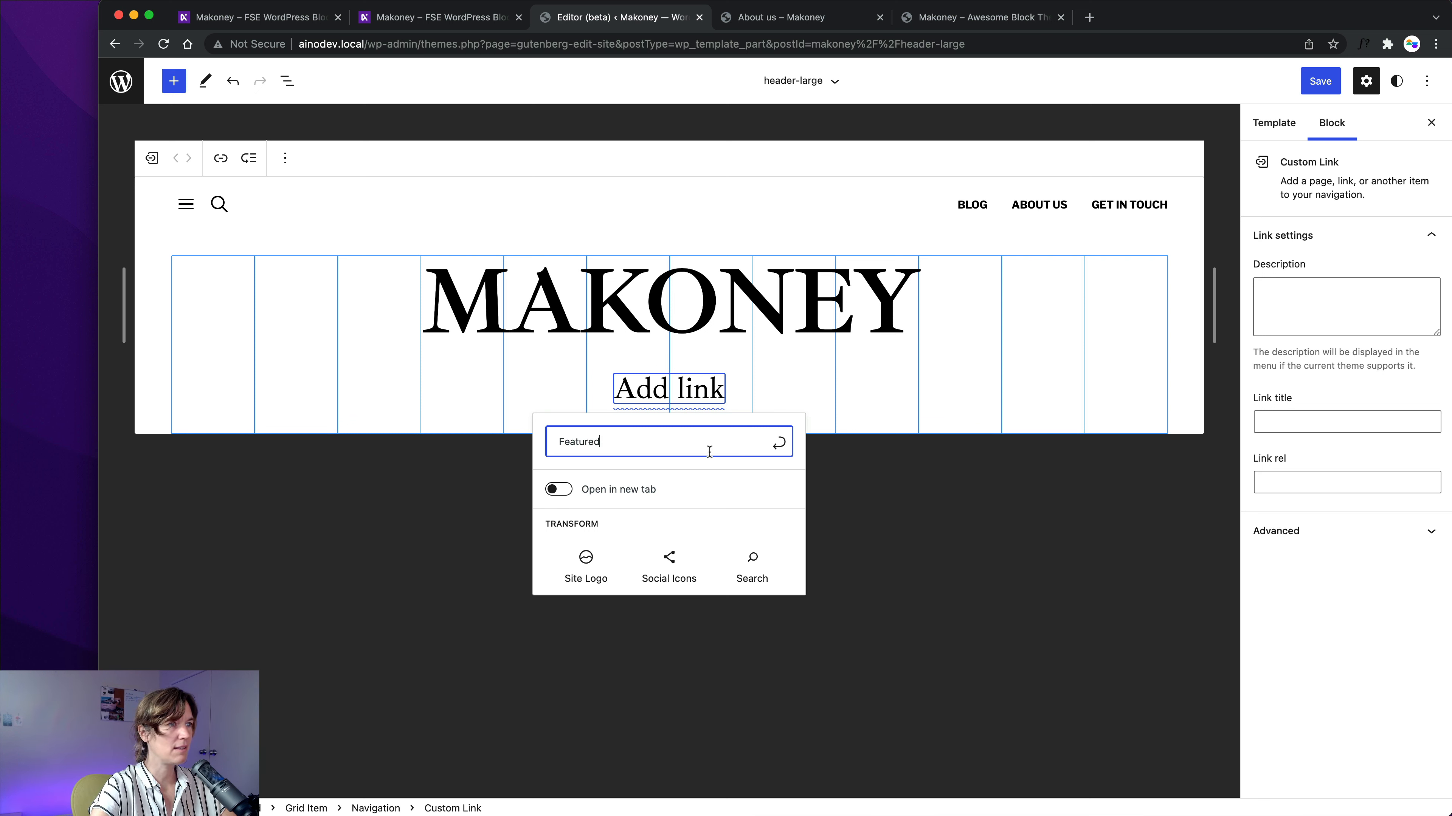
pyautogui.scroll(-2, 660, 531)
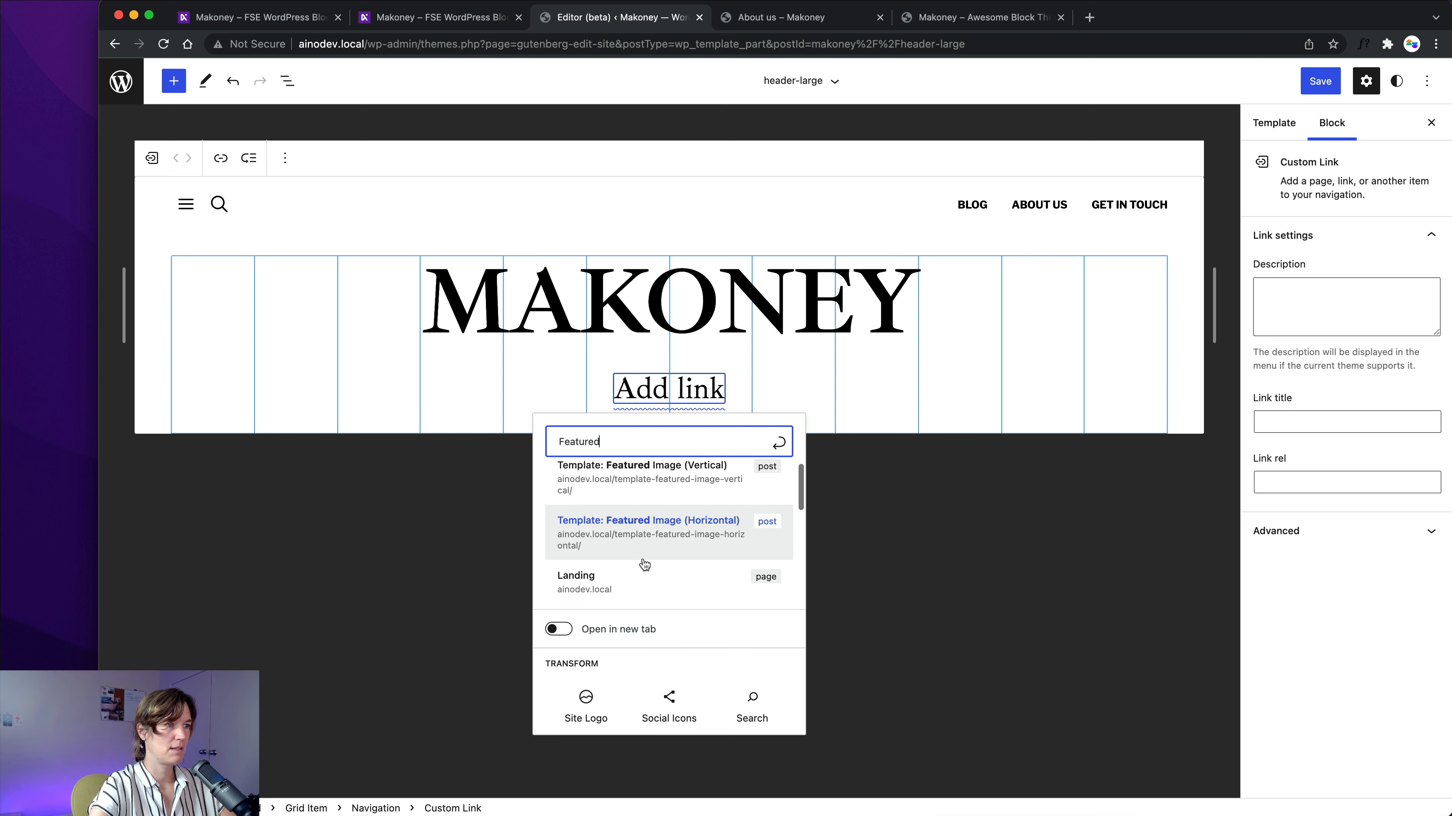
pyautogui.scroll(-2, 661, 542)
pyautogui.scroll(4, 661, 543)
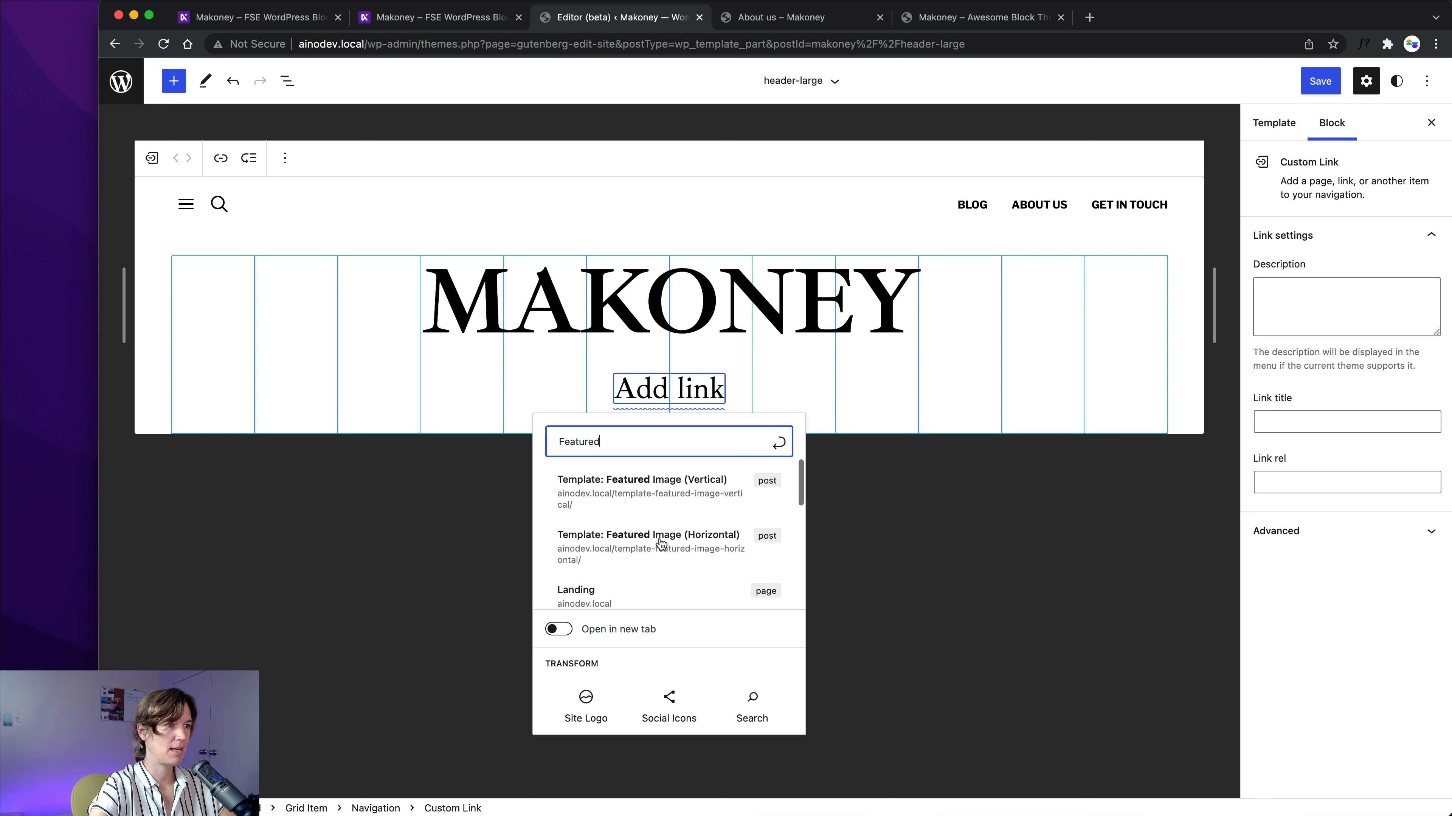
pyautogui.scroll(-5, 660, 509)
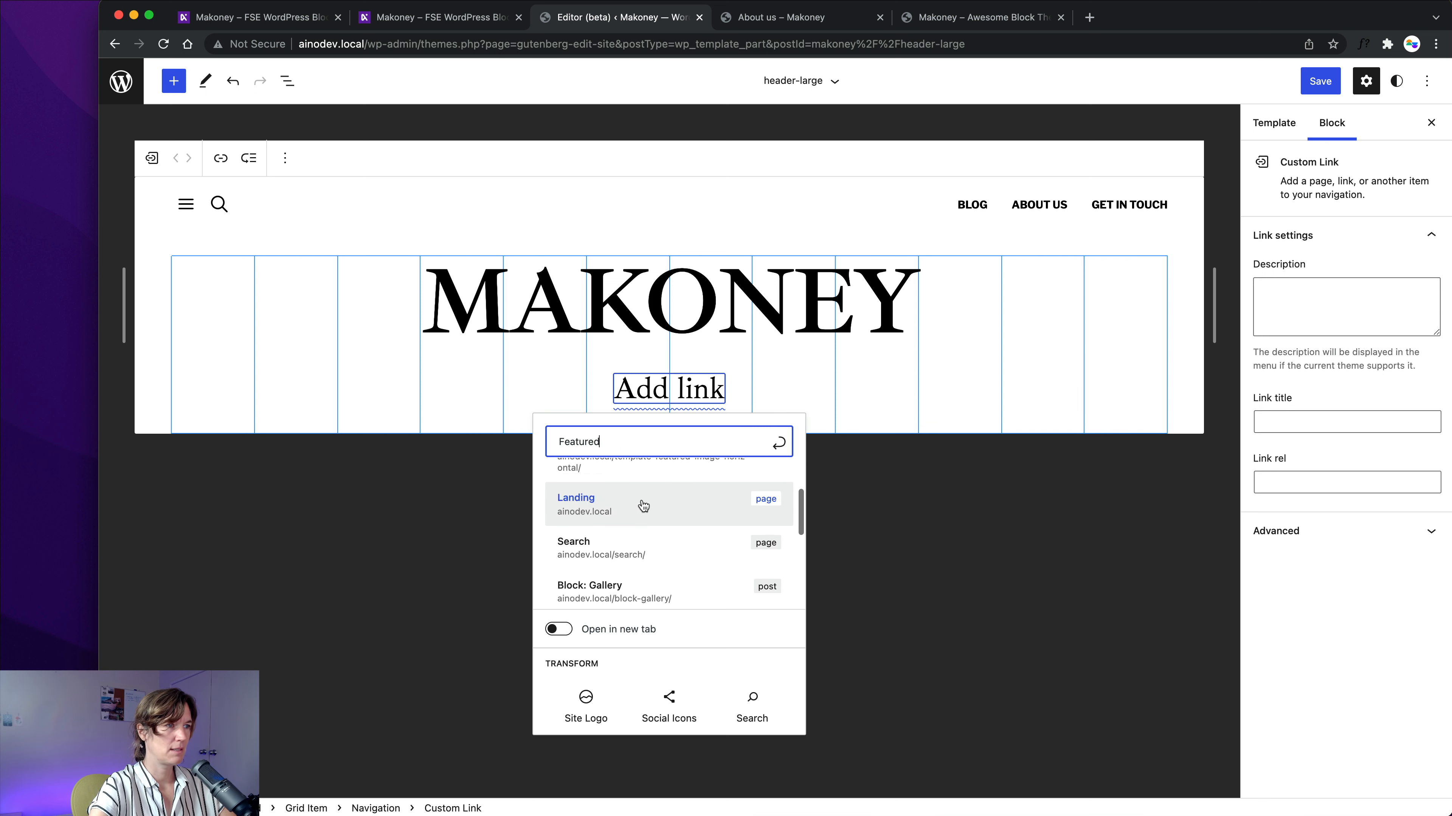
pyautogui.scroll(-2, 660, 511)
pyautogui.click(651, 505)
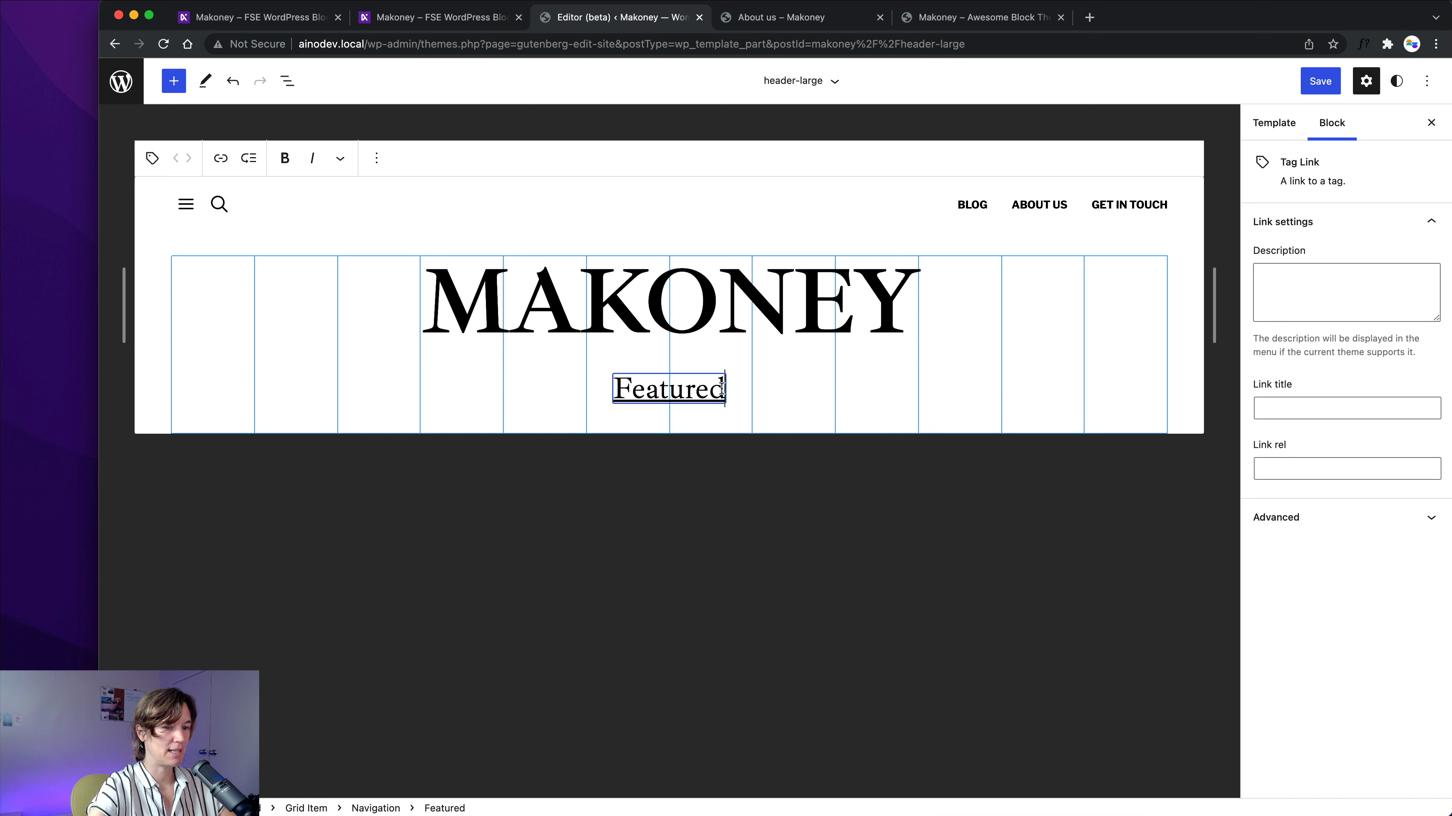
# Add links to the Interviews and Podcasts tags after Featured in the menu below the site title.
pyautogui.press('Return')
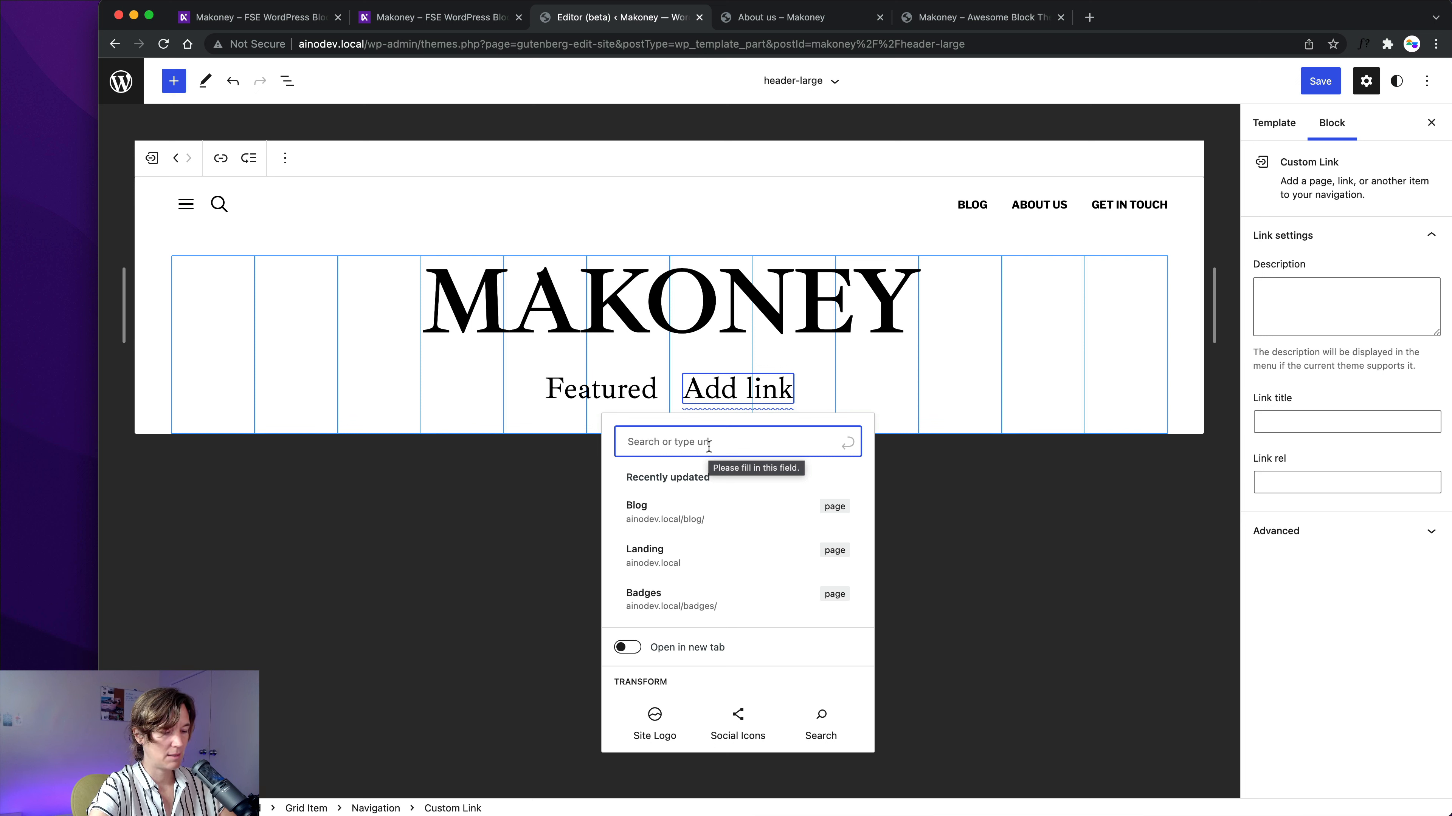
pyautogui.write('Interviews')
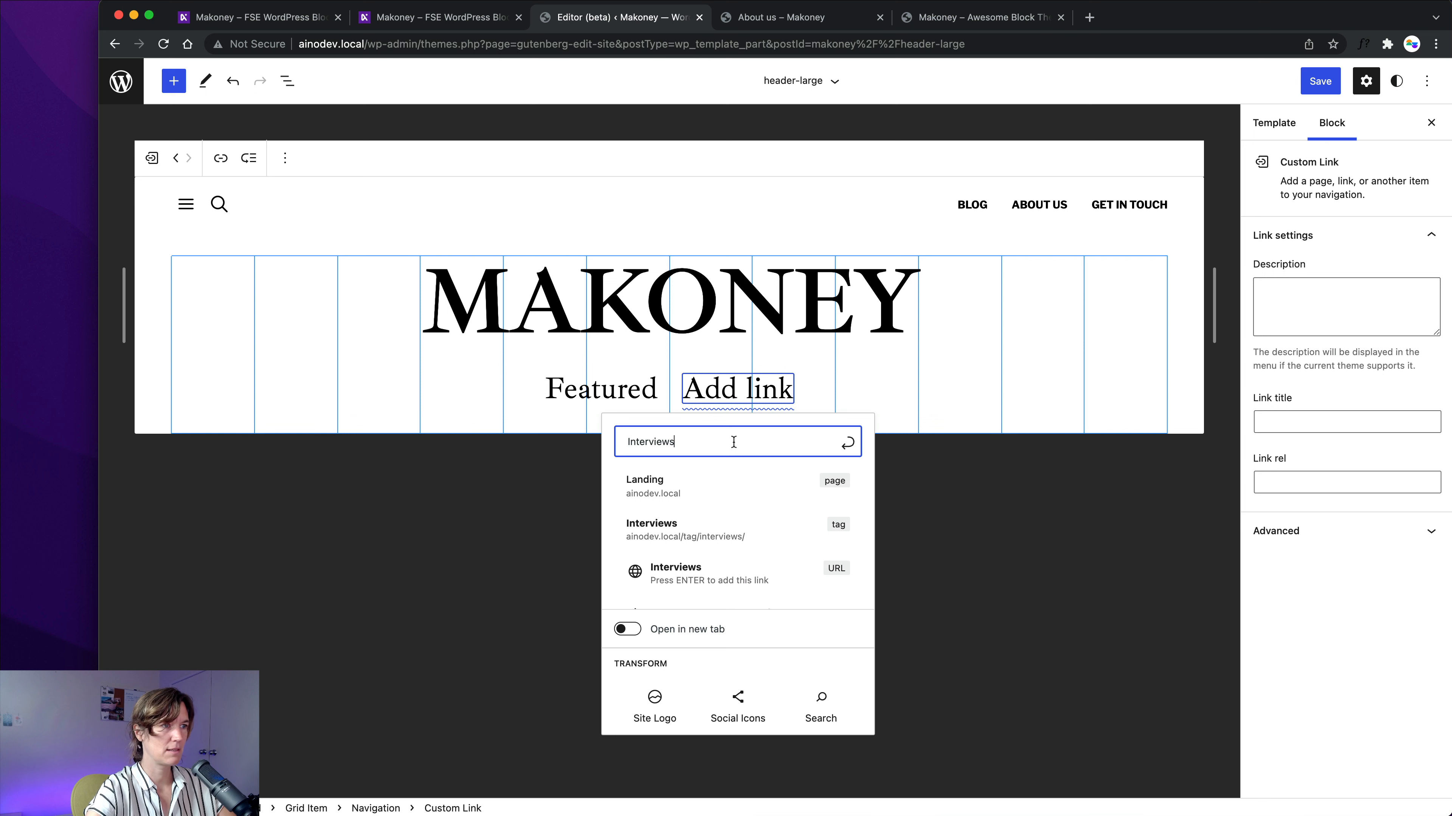
pyautogui.click(754, 530)
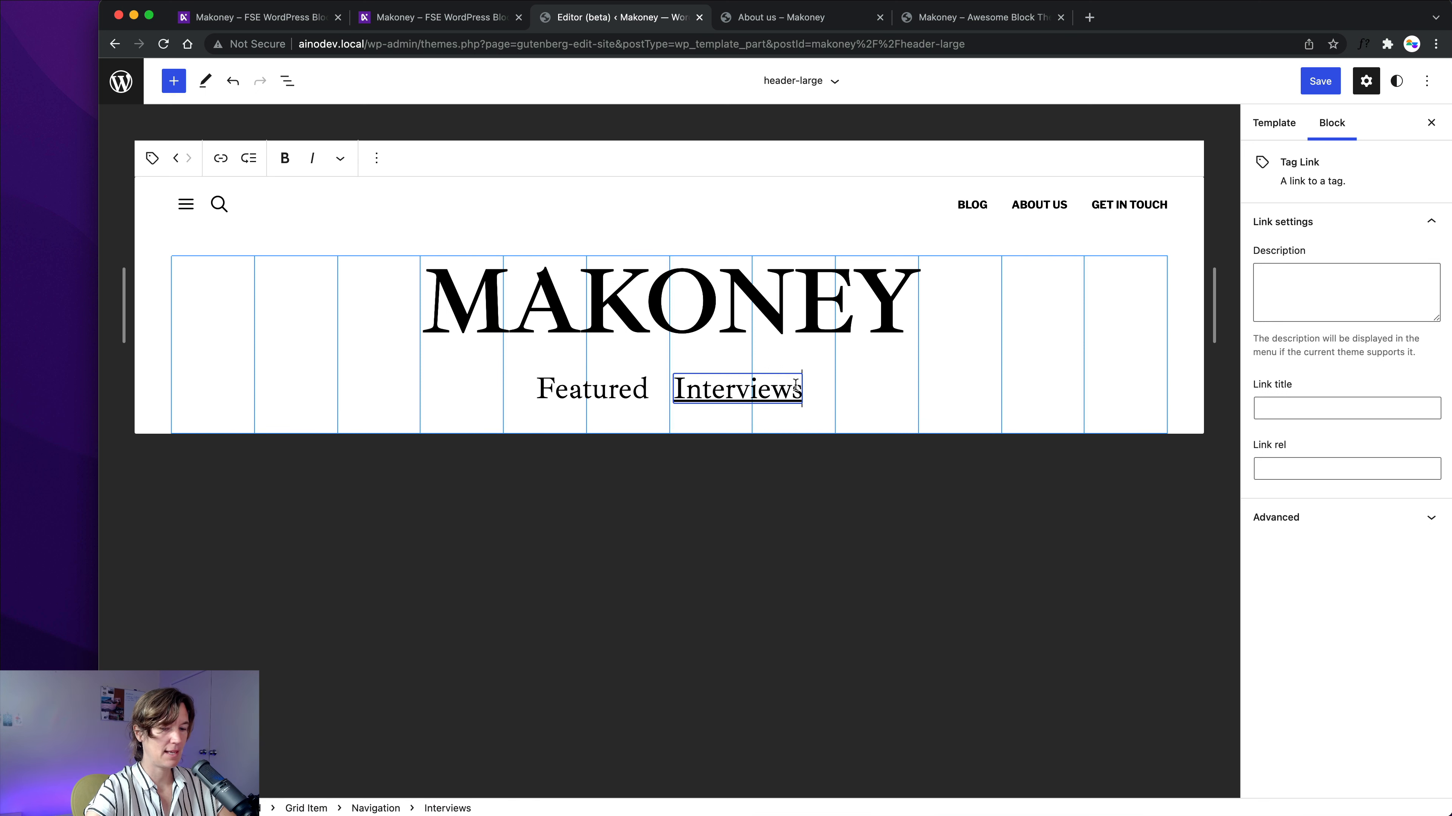
pyautogui.press('Return')
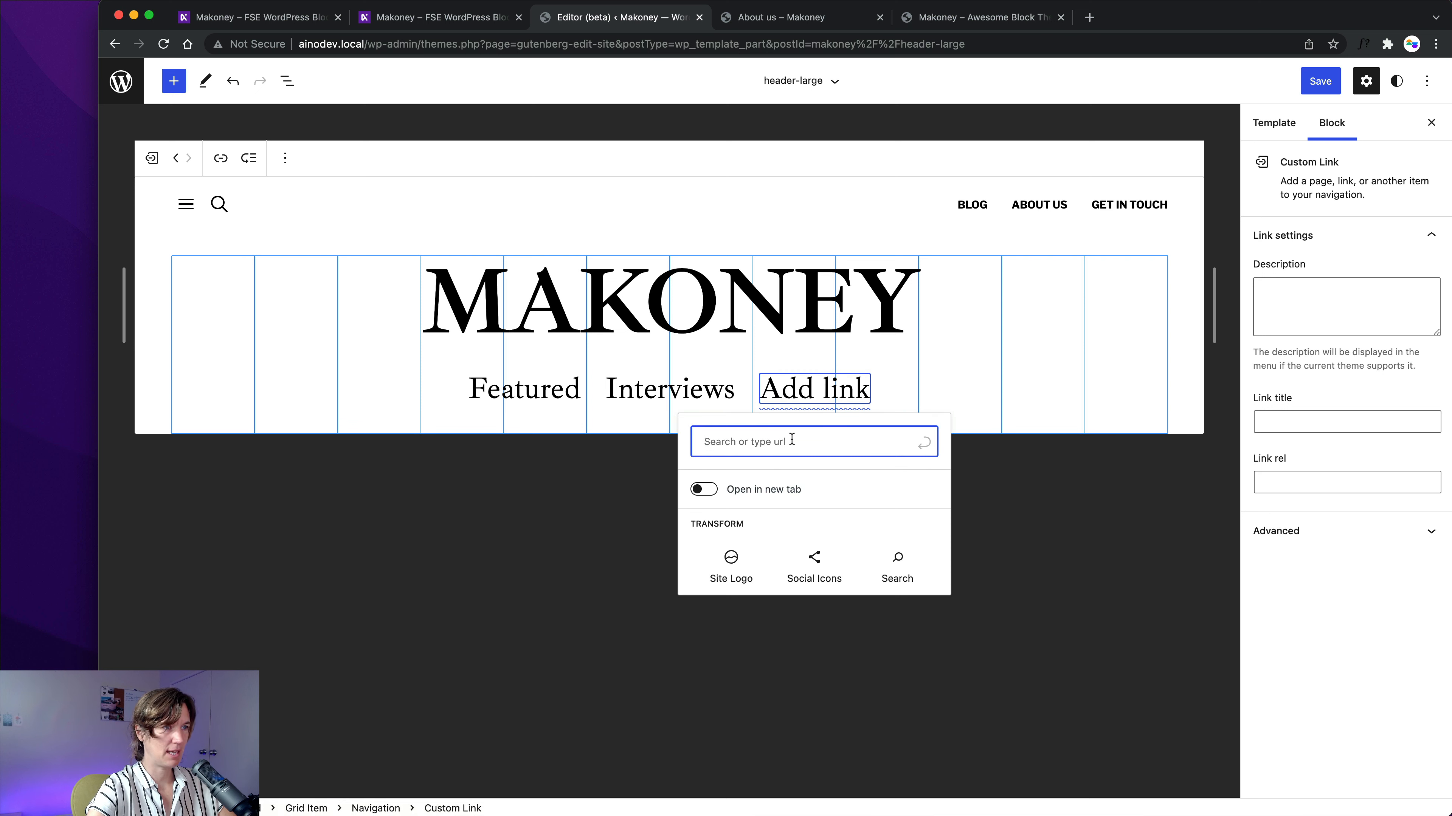
pyautogui.write('Podcast')
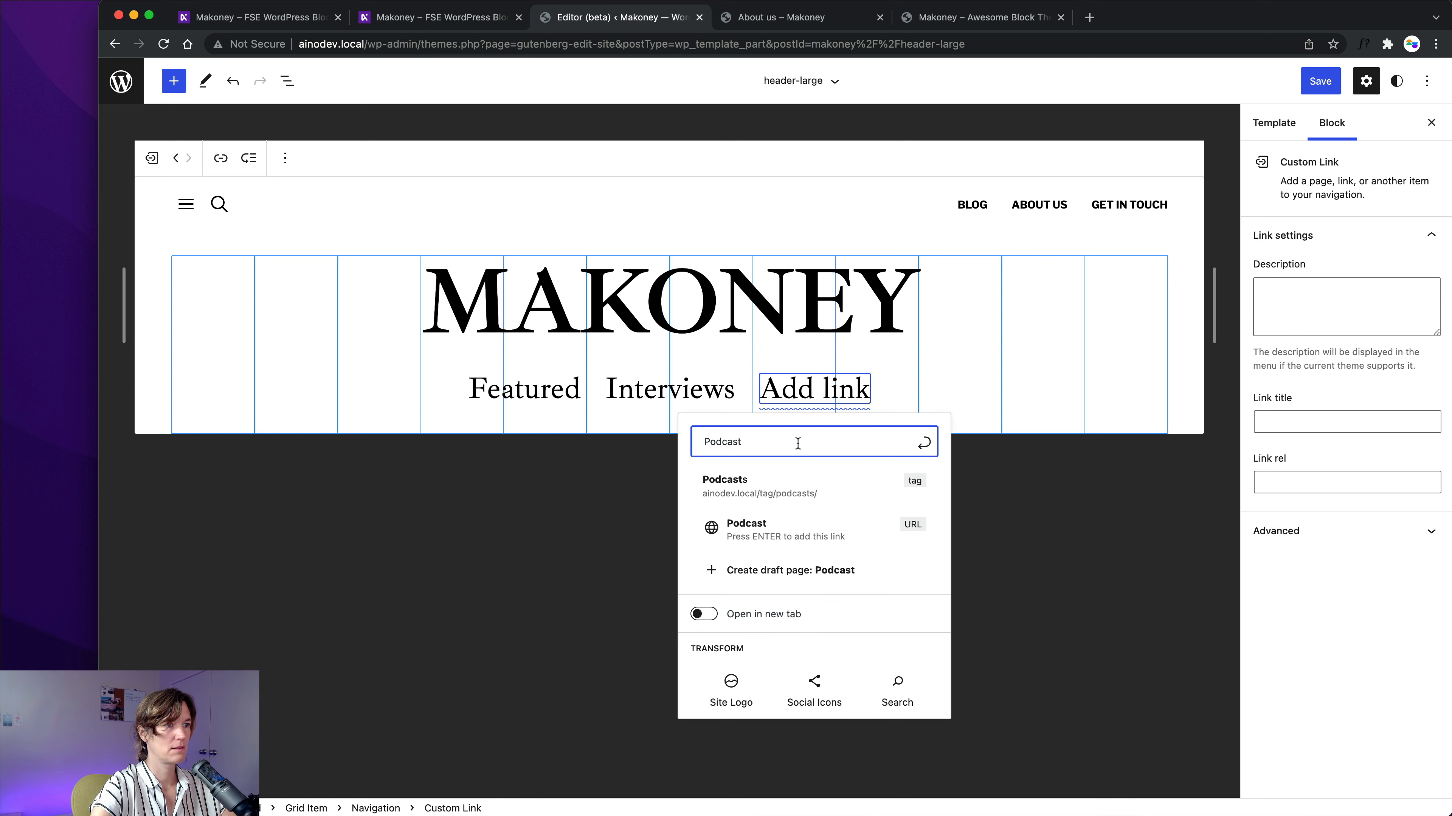
pyautogui.click(760, 492)
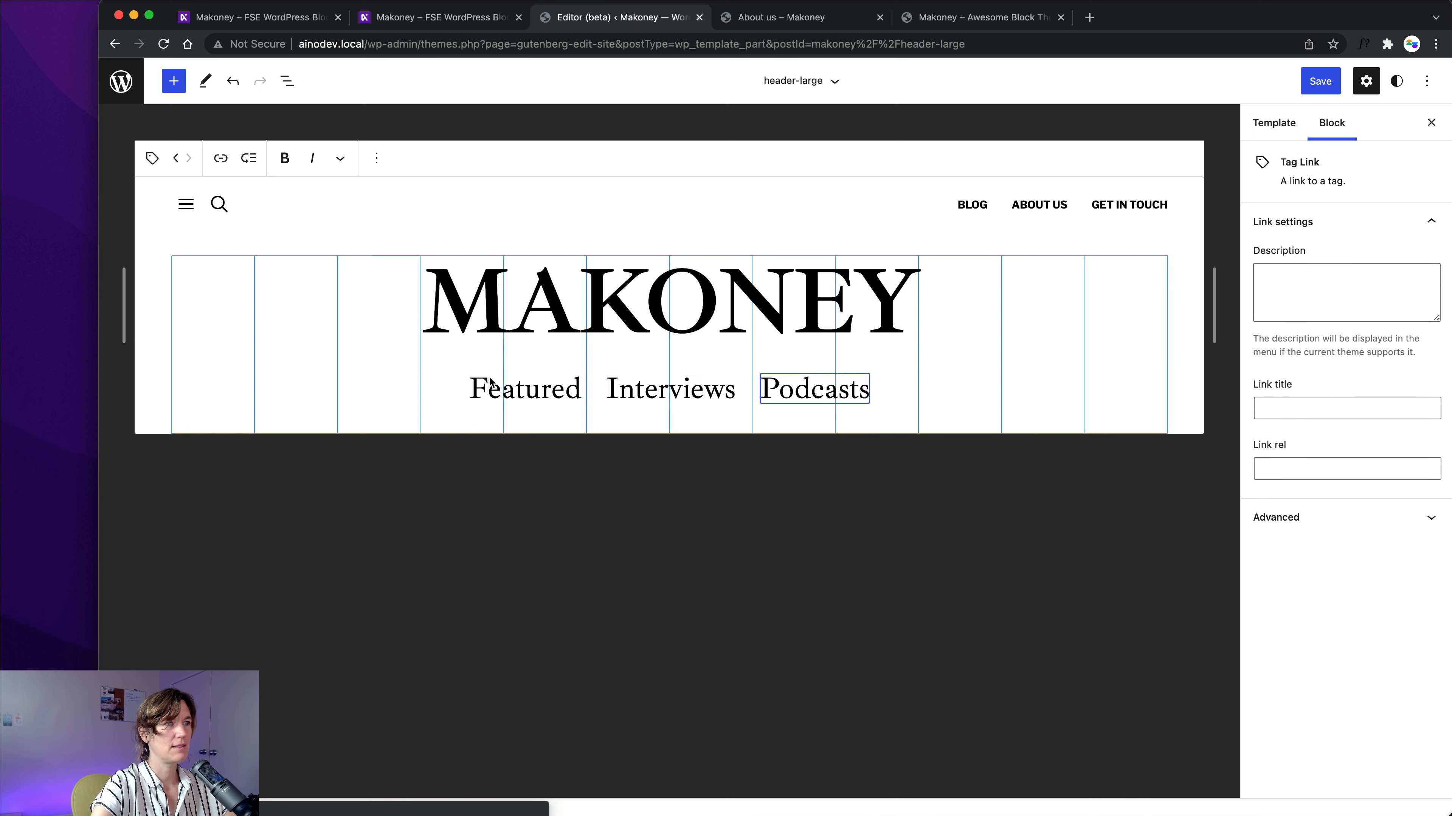
# Deselect the menu and save the header-large template part.
pyautogui.click(1071, 503)
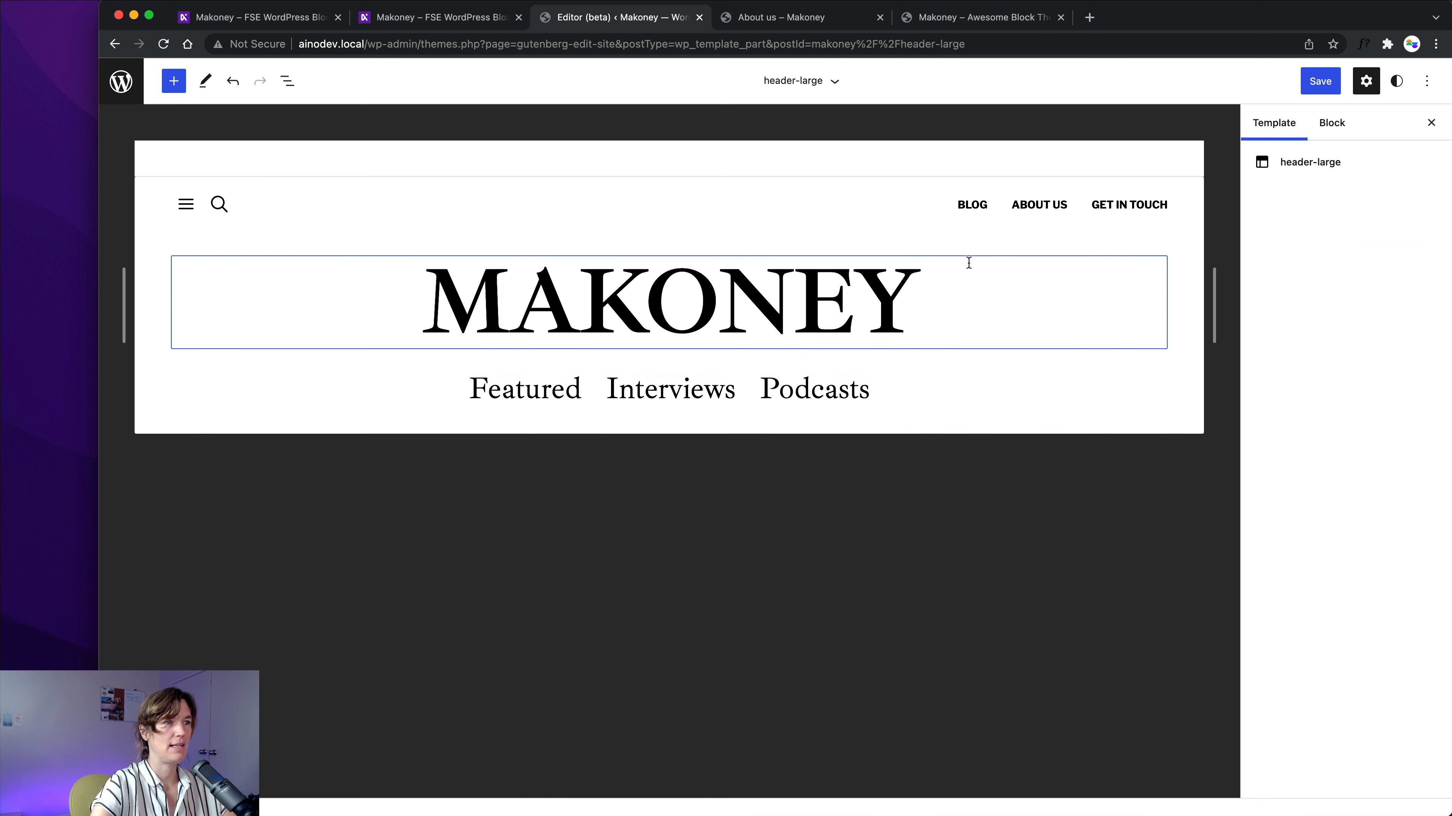
pyautogui.click(1318, 90)
pyautogui.click(1318, 91)
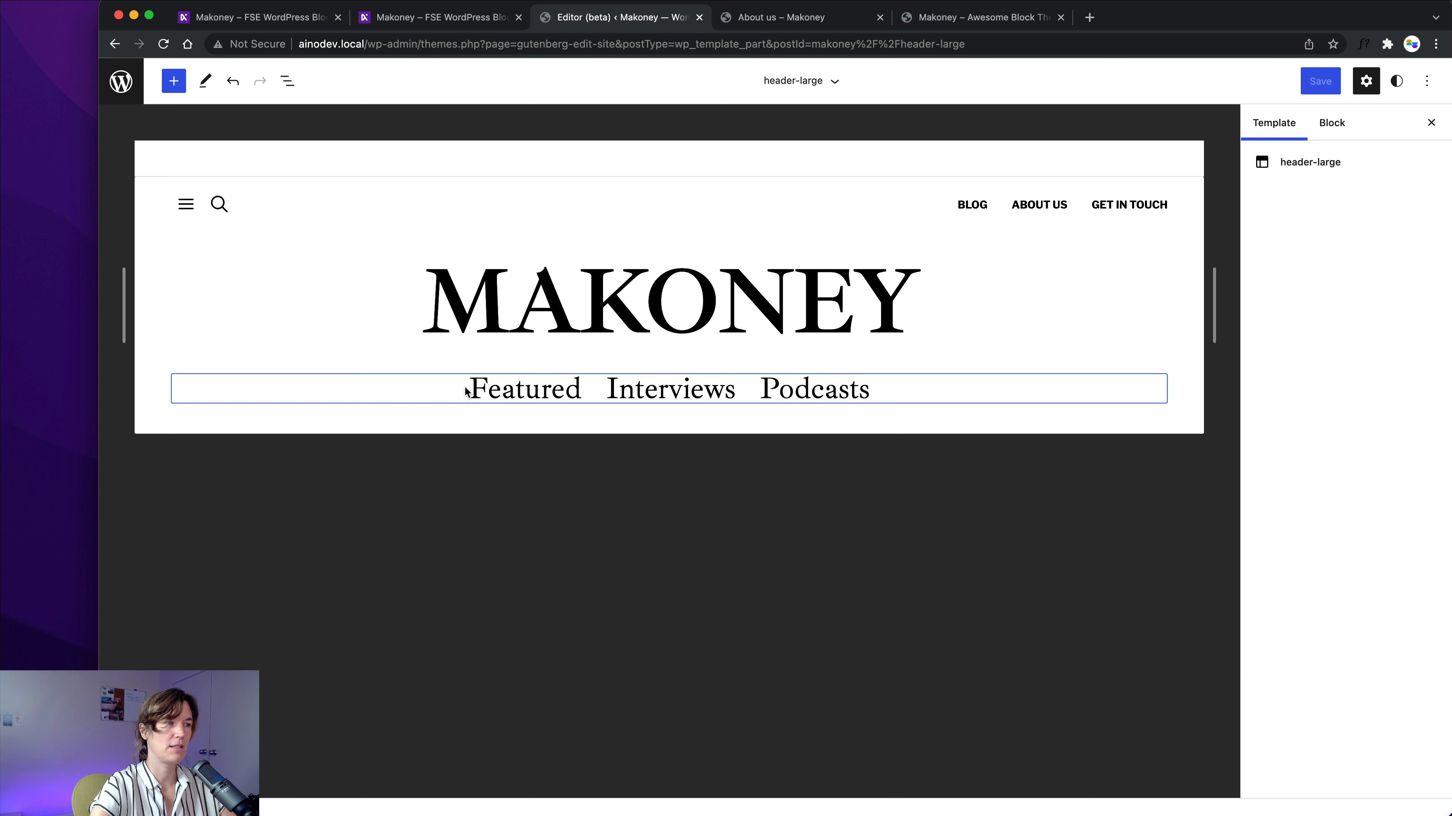
# Select the navigation block below the site title and check which menu is assigned to it.
pyautogui.click(537, 391)
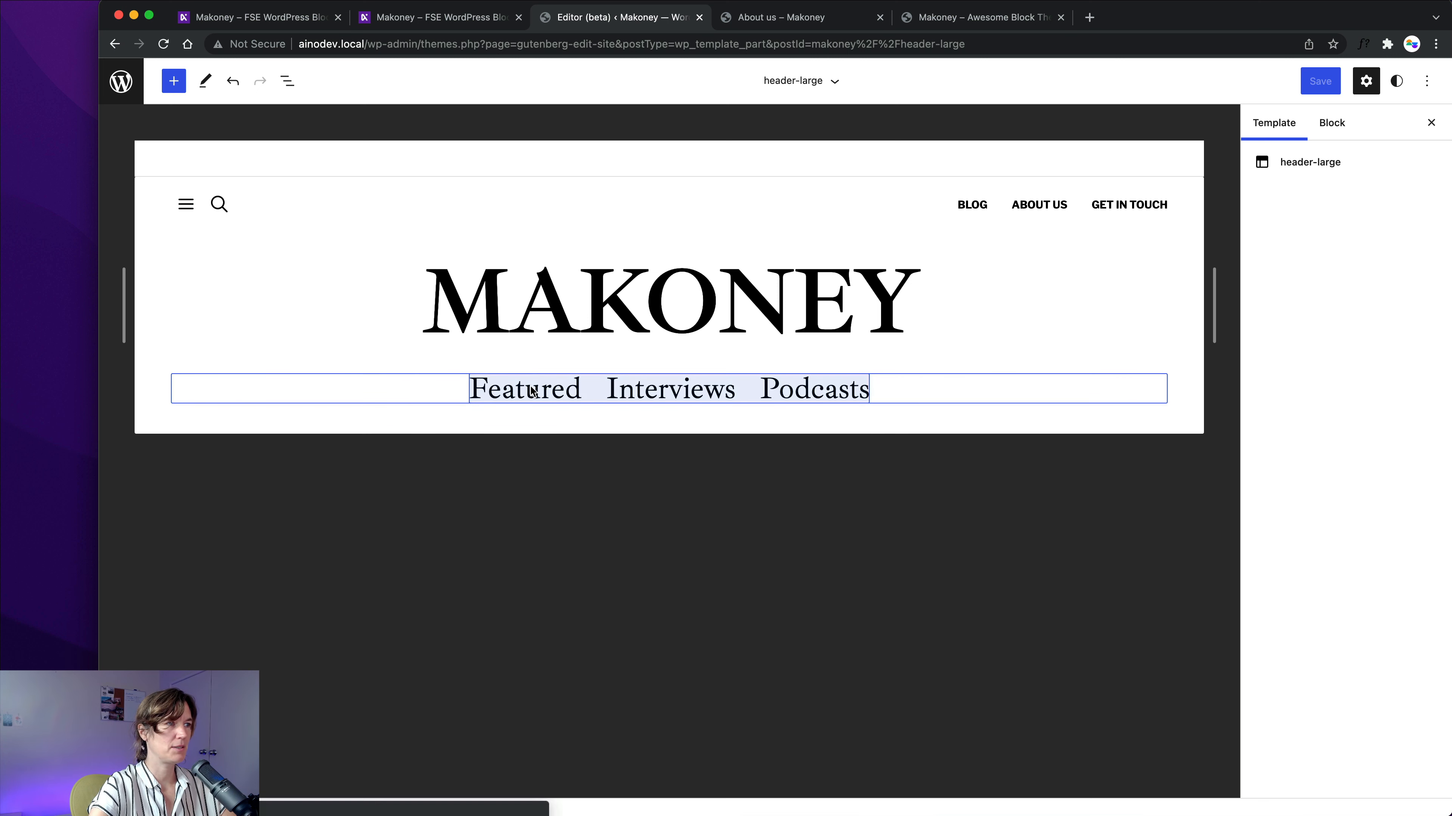
pyautogui.click(286, 81)
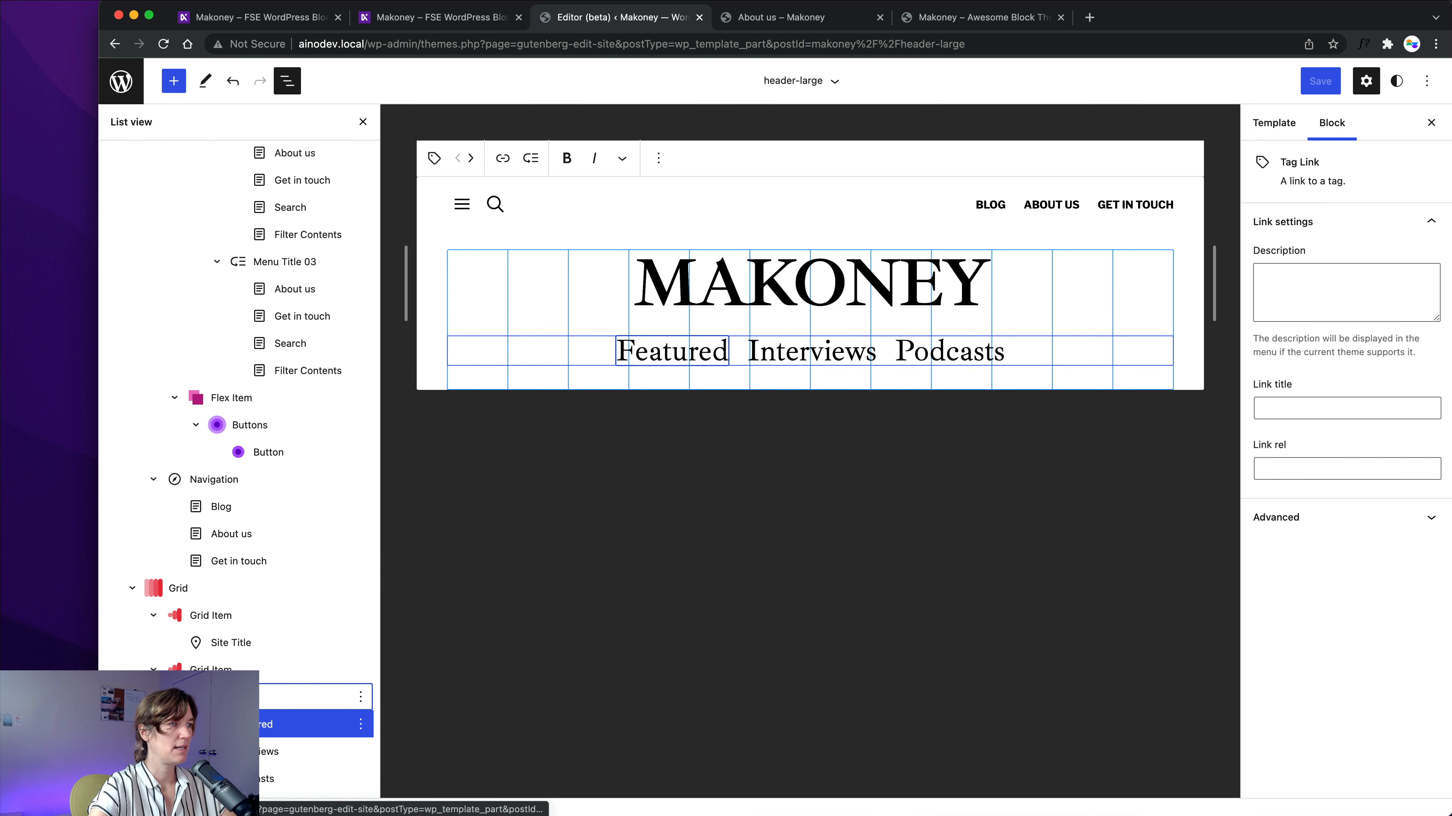
pyautogui.click(229, 697)
pyautogui.click(559, 159)
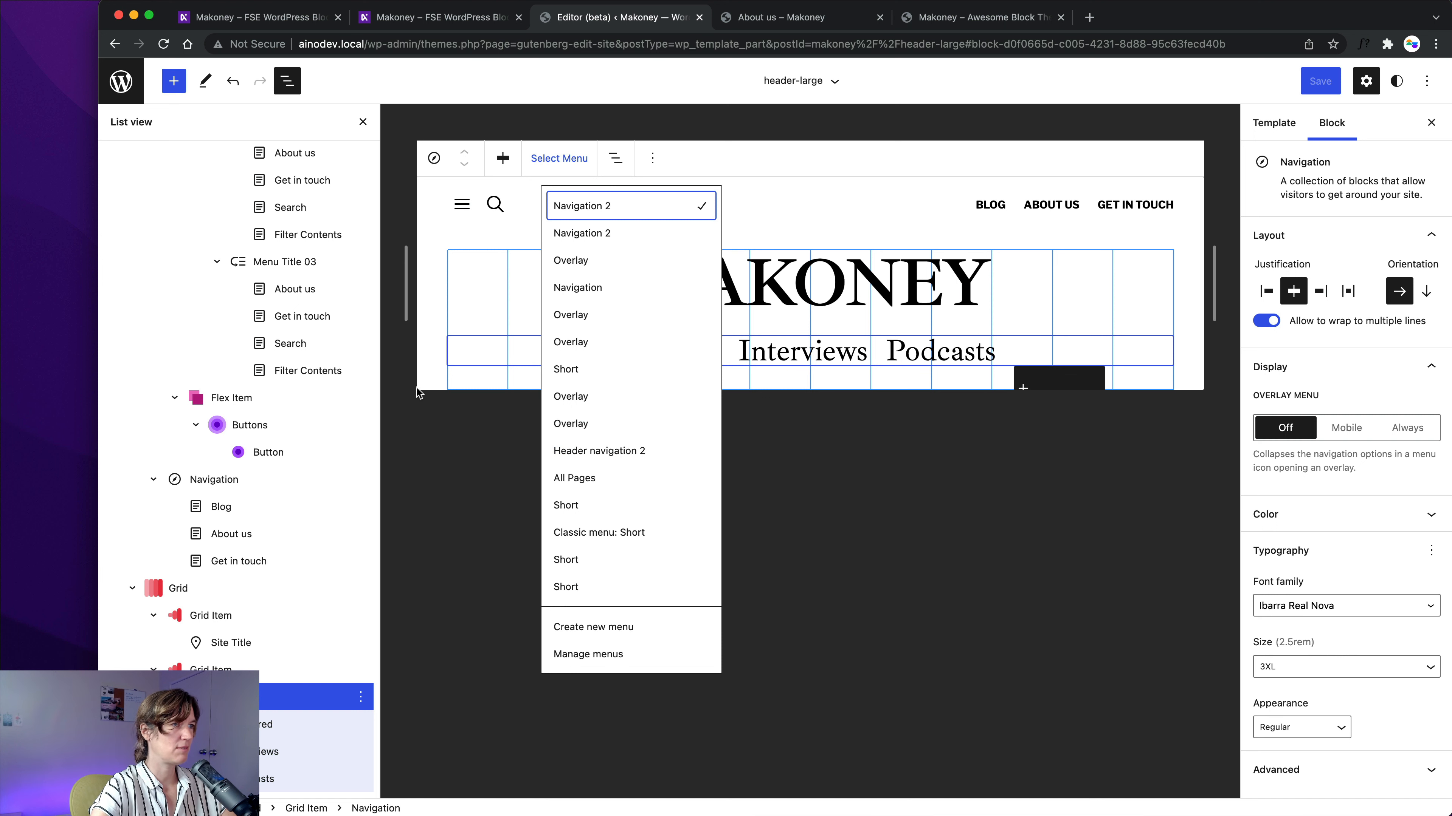
pyautogui.click(403, 390)
pyautogui.click(394, 397)
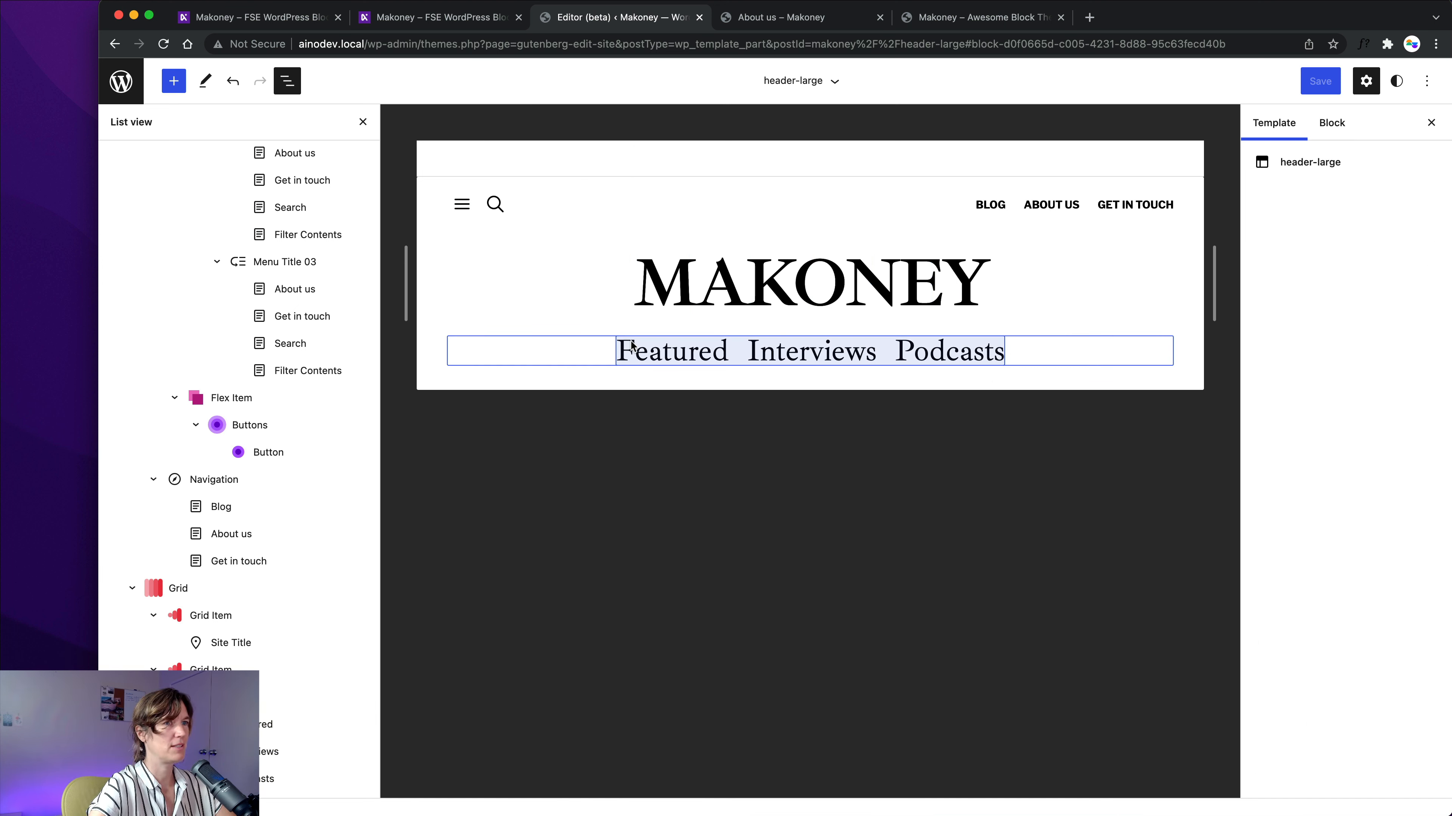
# Open the Header Large and Footer template to examine how the edited large header appears in it.
pyautogui.click(120, 81)
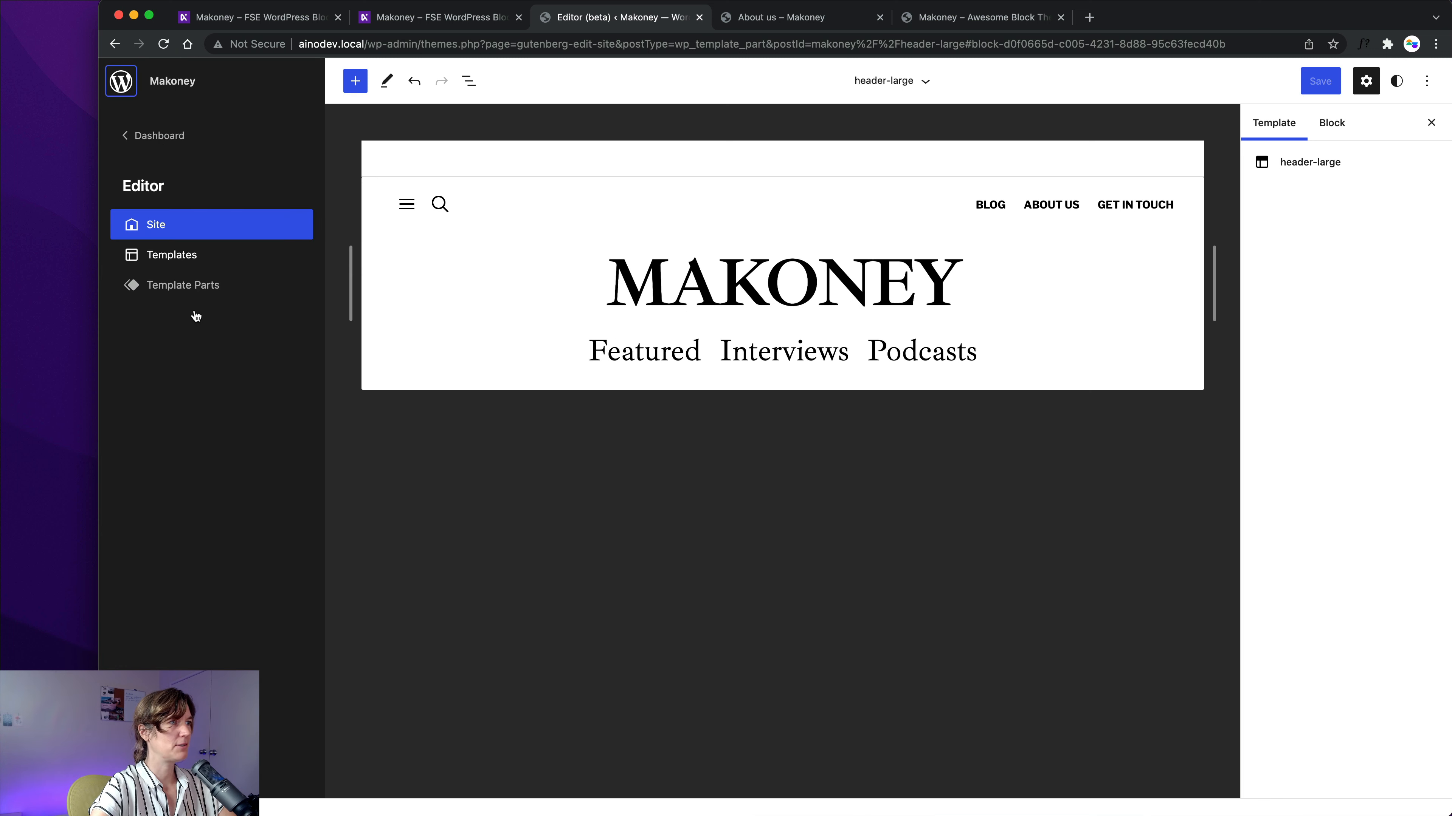
pyautogui.click(192, 283)
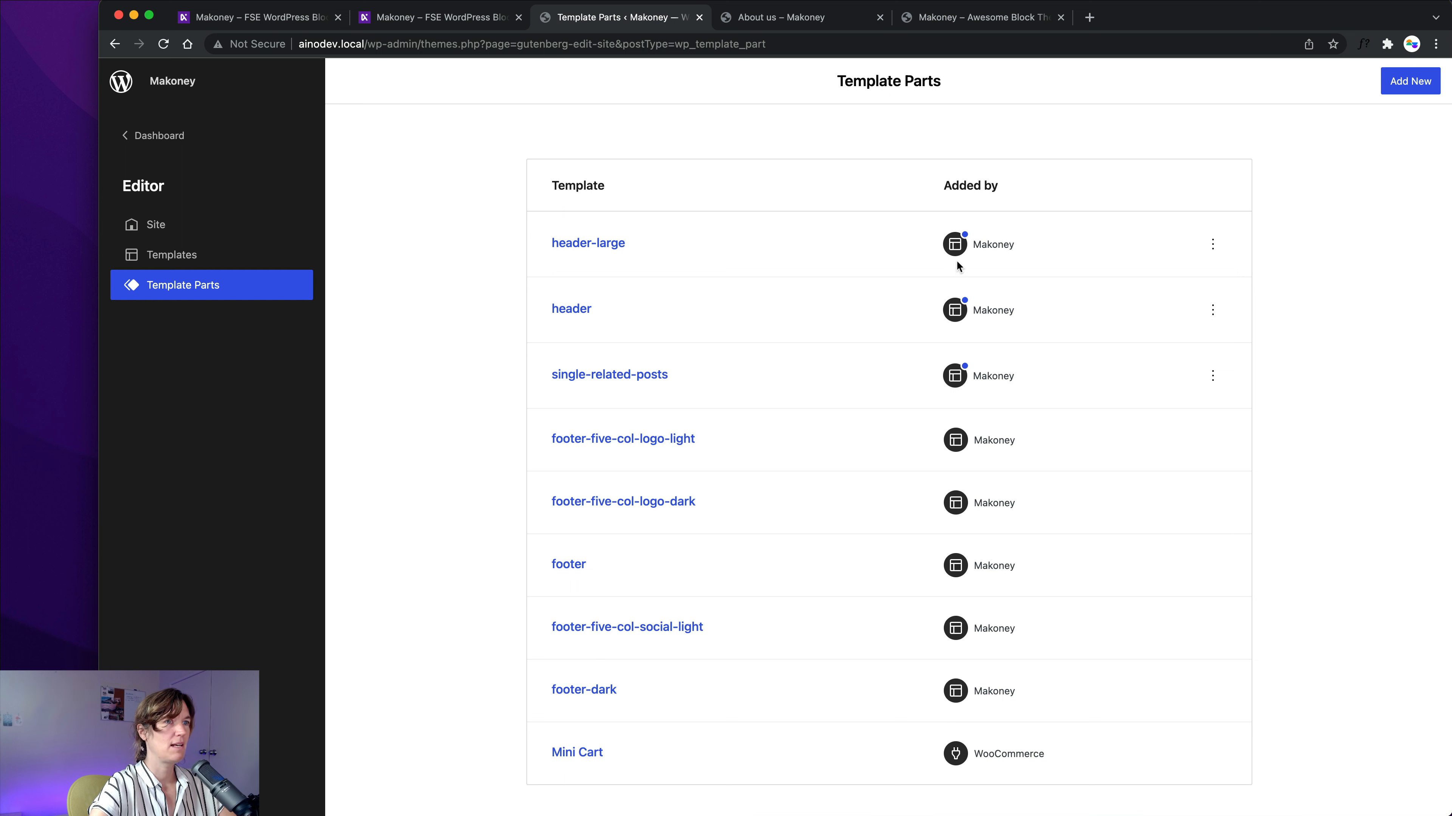
pyautogui.click(156, 256)
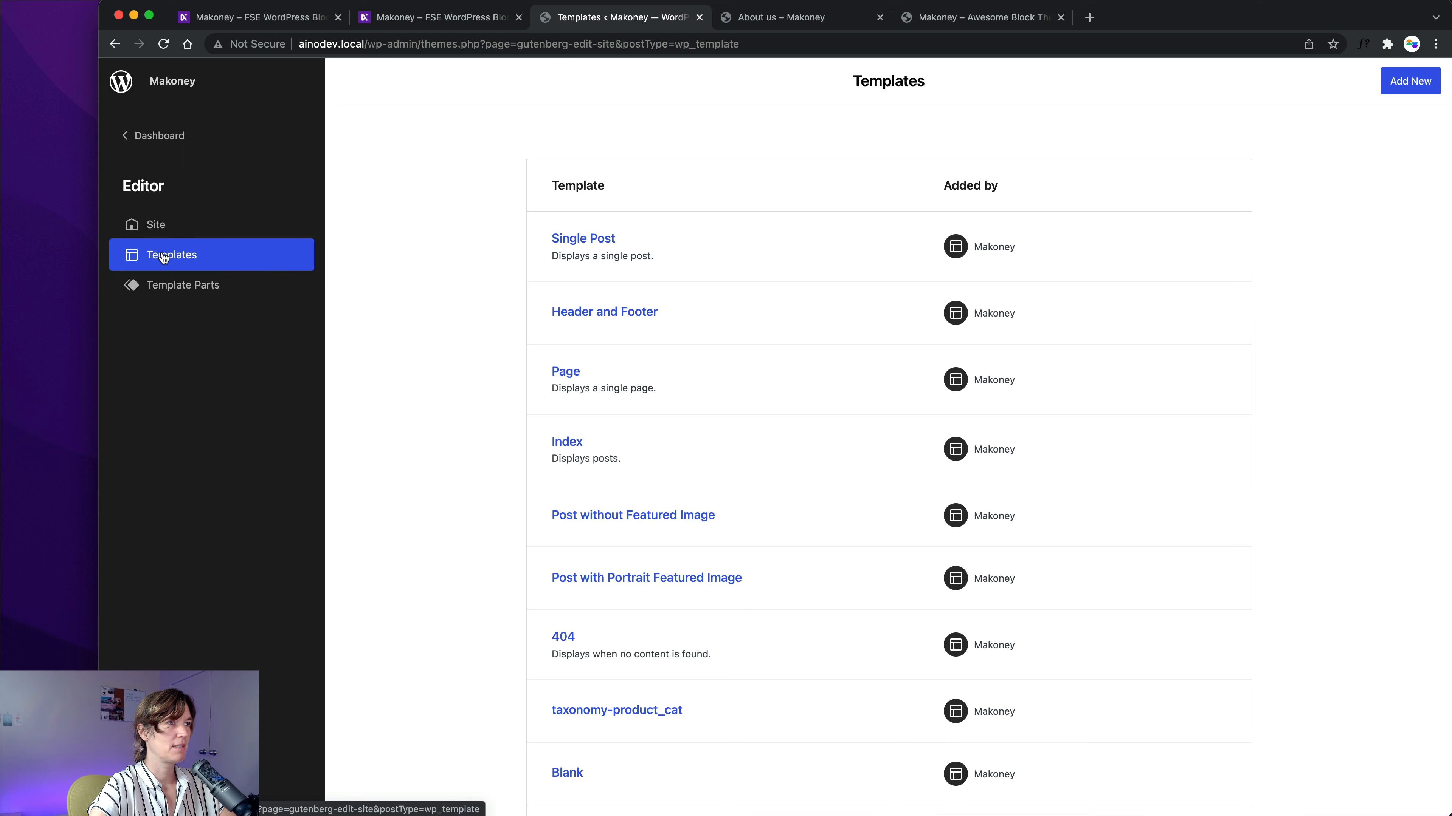
pyautogui.scroll(-2, 431, 301)
pyautogui.scroll(-10, 497, 354)
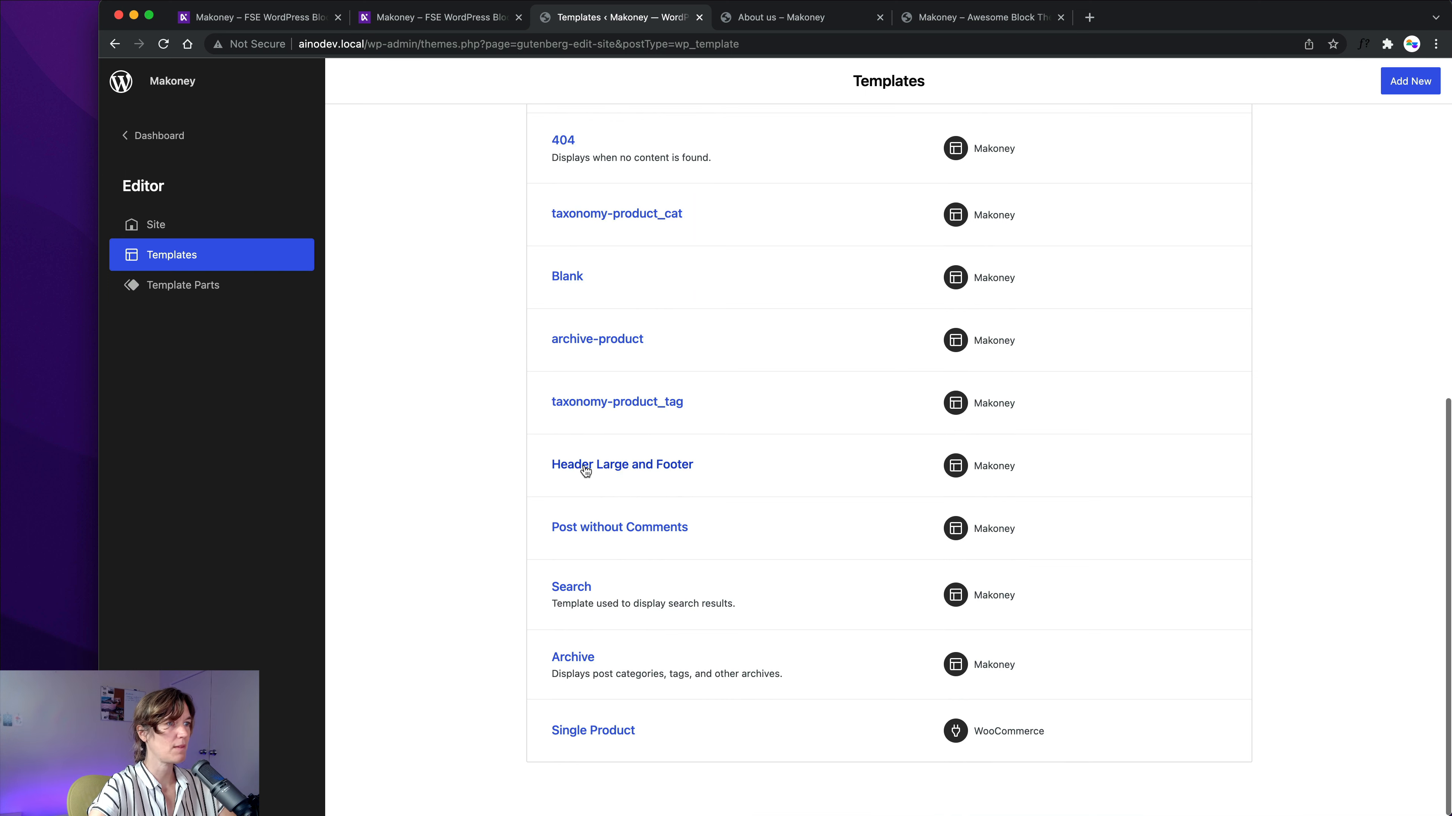
pyautogui.click(586, 471)
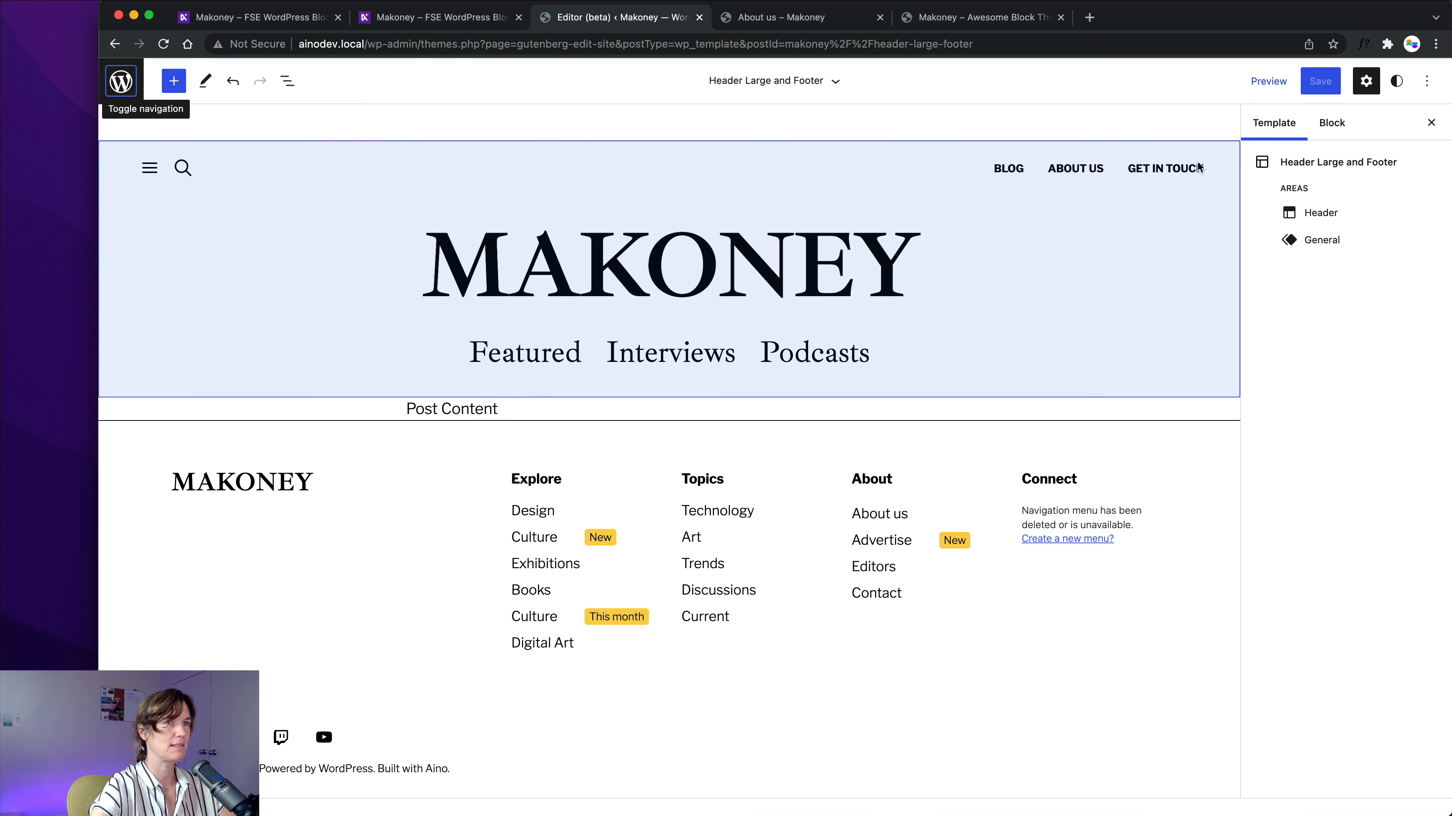
# Leave the Header Large and Footer template and compare the lists of template parts and templates.
pyautogui.click(127, 83)
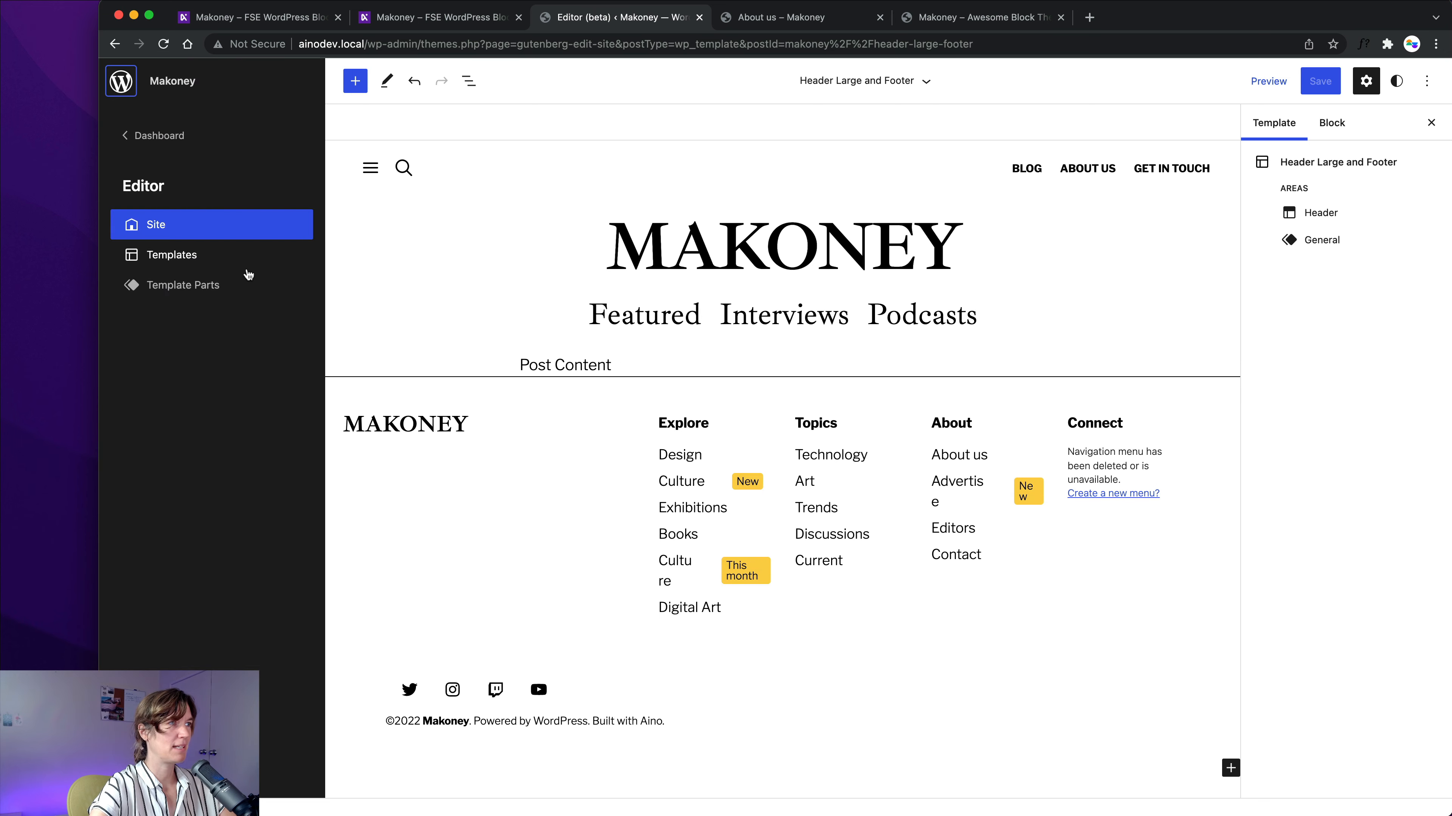
pyautogui.click(215, 285)
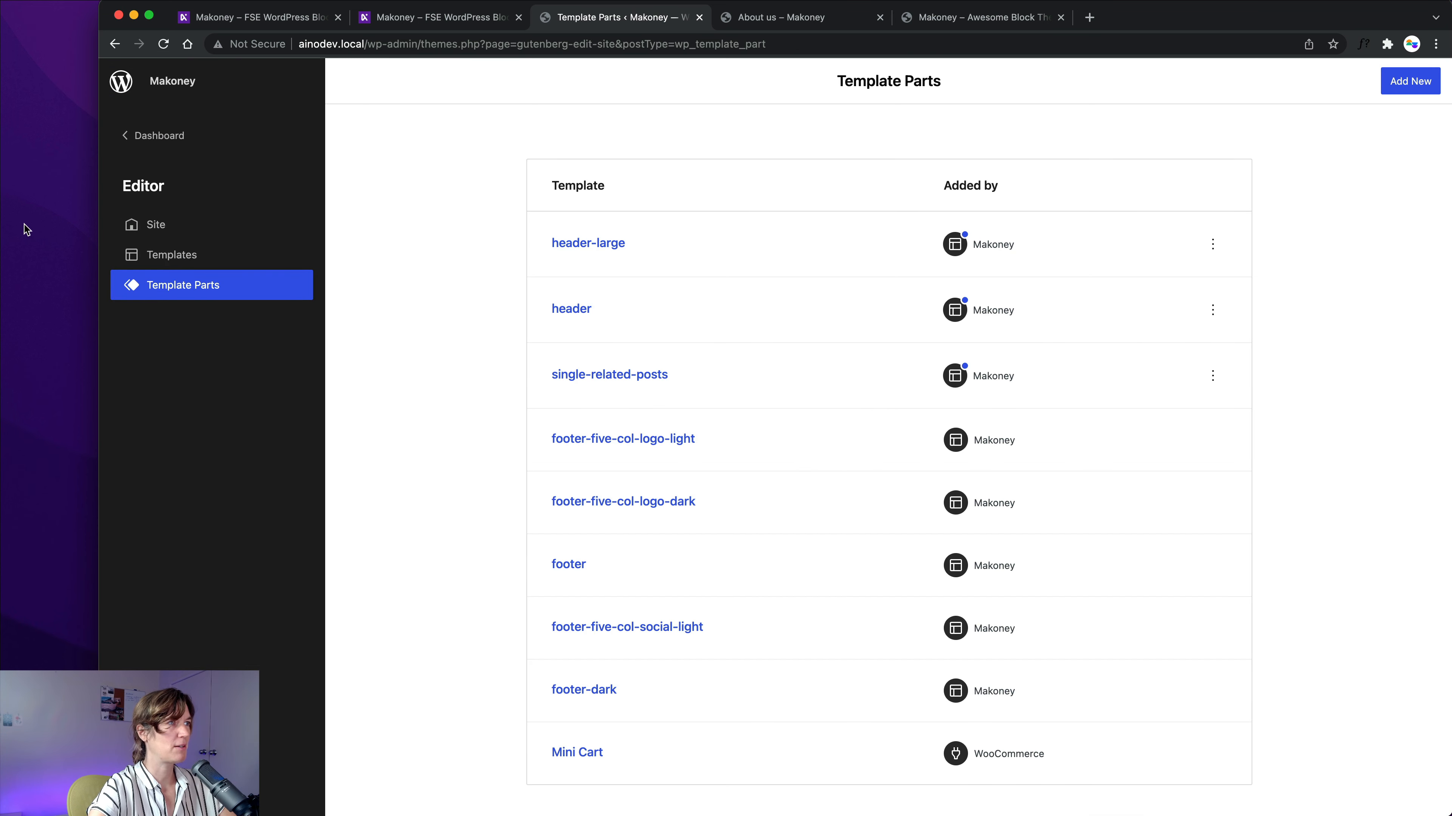
pyautogui.click(195, 260)
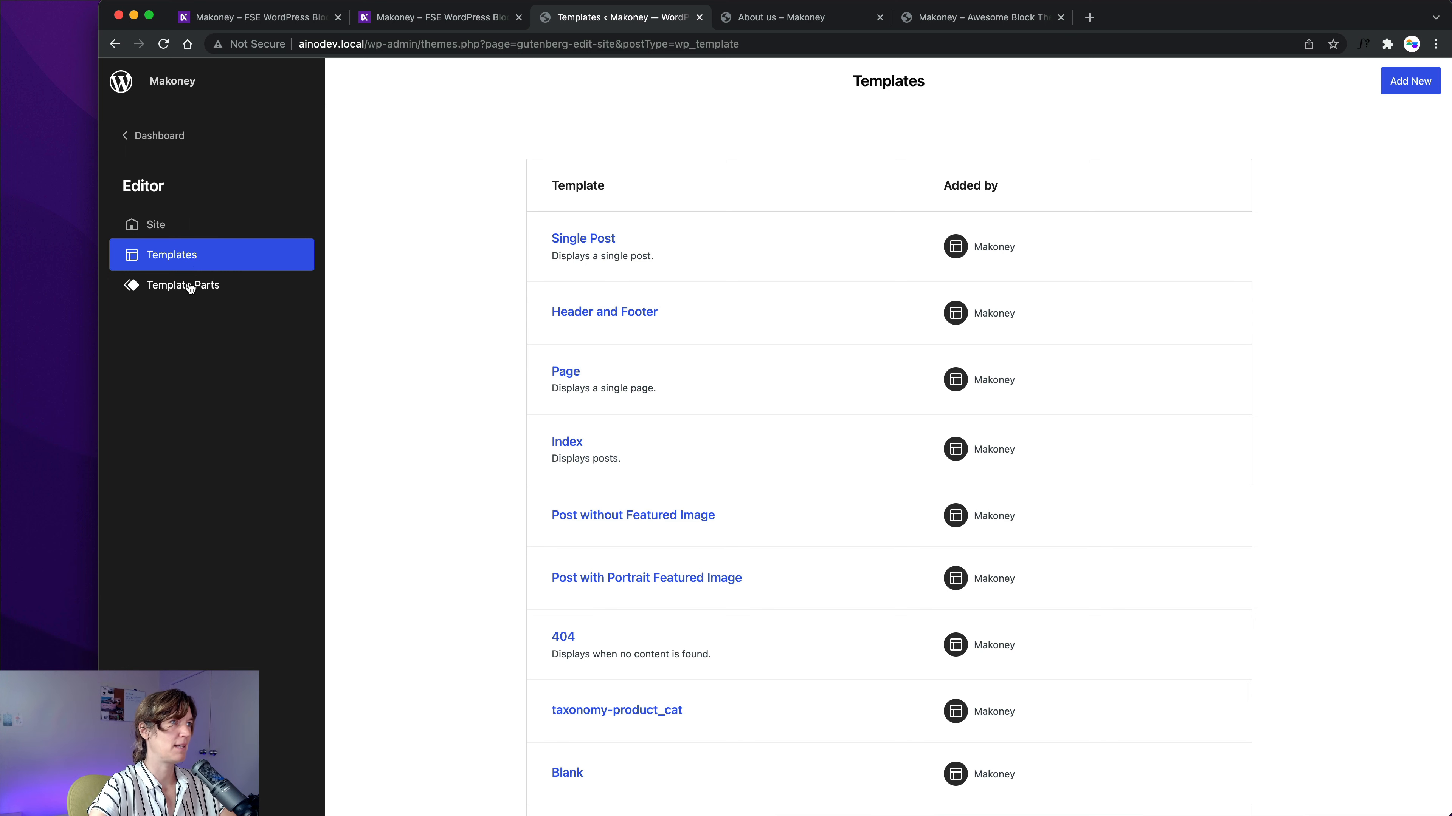